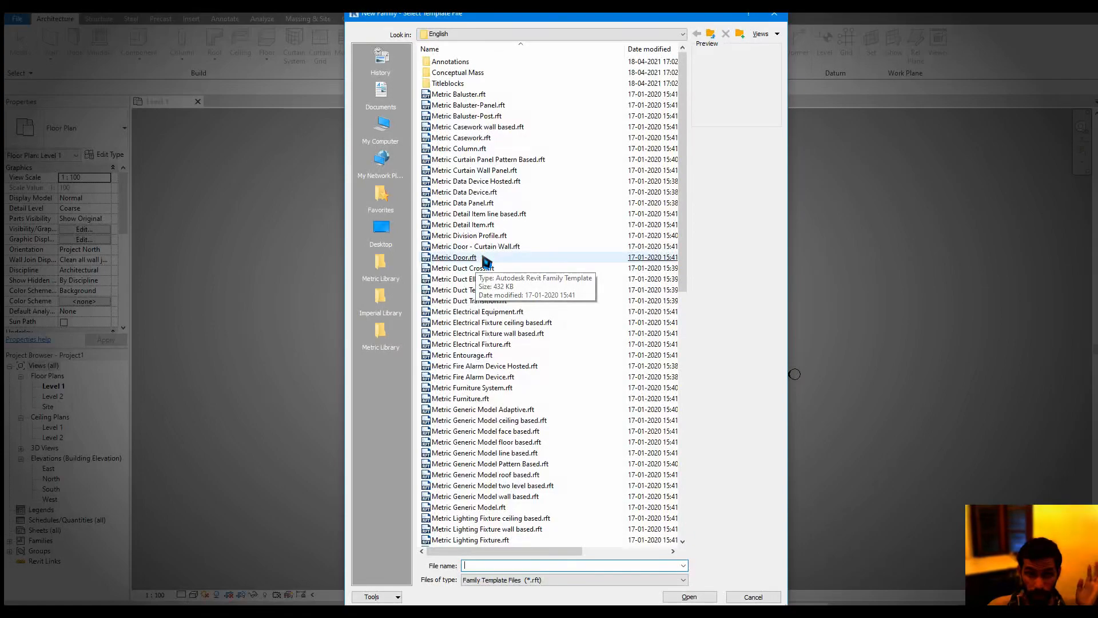
Create a new door family from the Metric Door.rft template
double_click(454, 257)
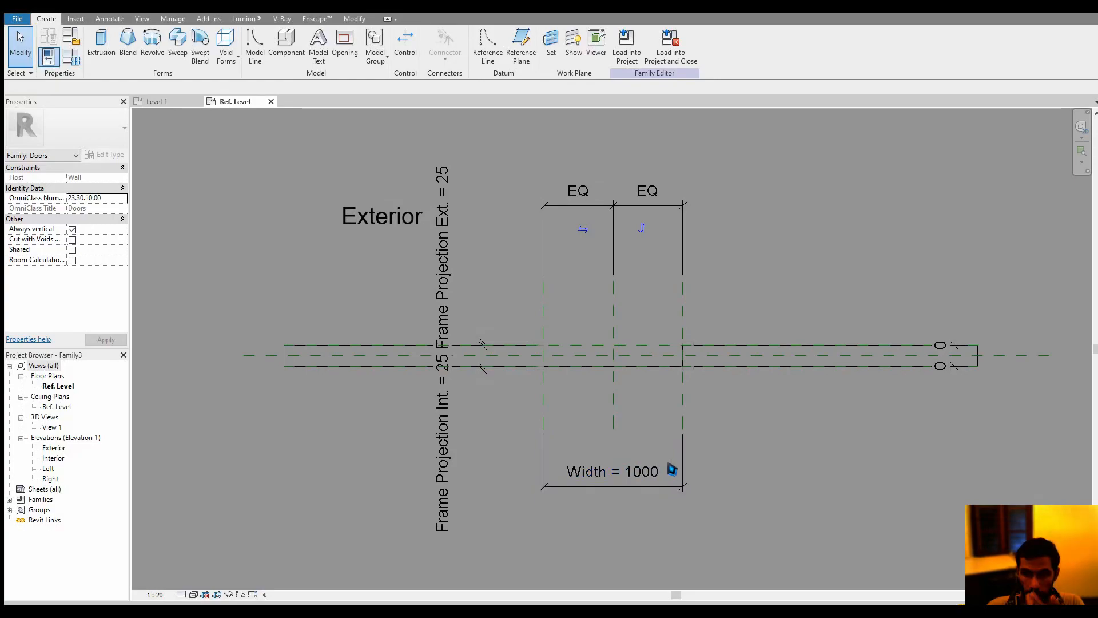
middle_drag(702, 435, 676, 471)
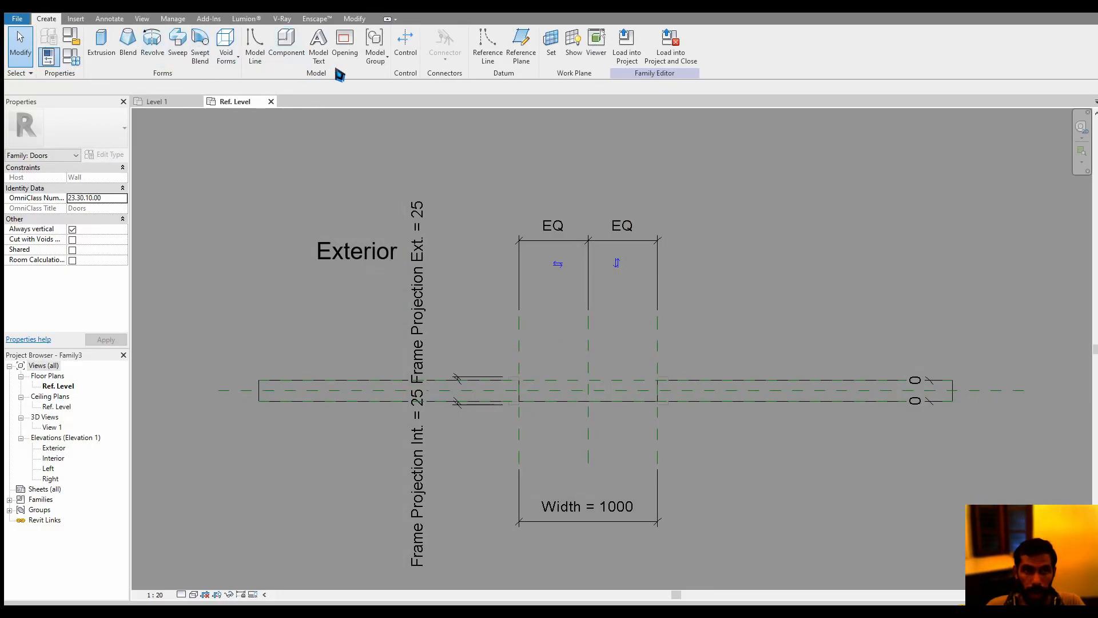
Draw a reference line from the door opening's upper-left corner, rising diagonally over the exterior side at about 35°
click(488, 49)
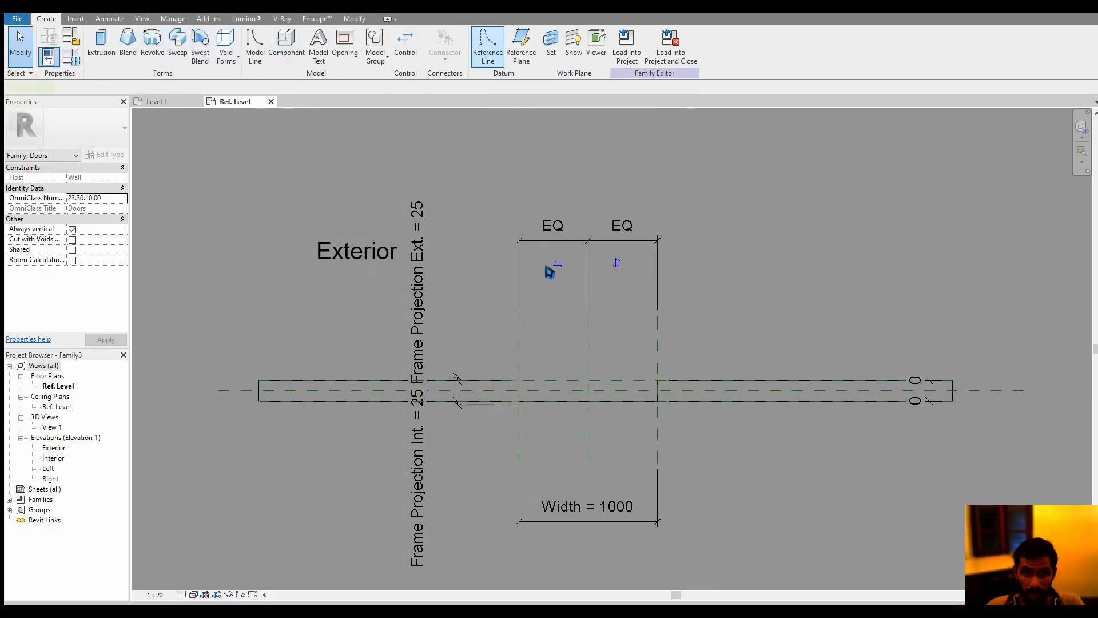
scroll(532, 358, up, 4)
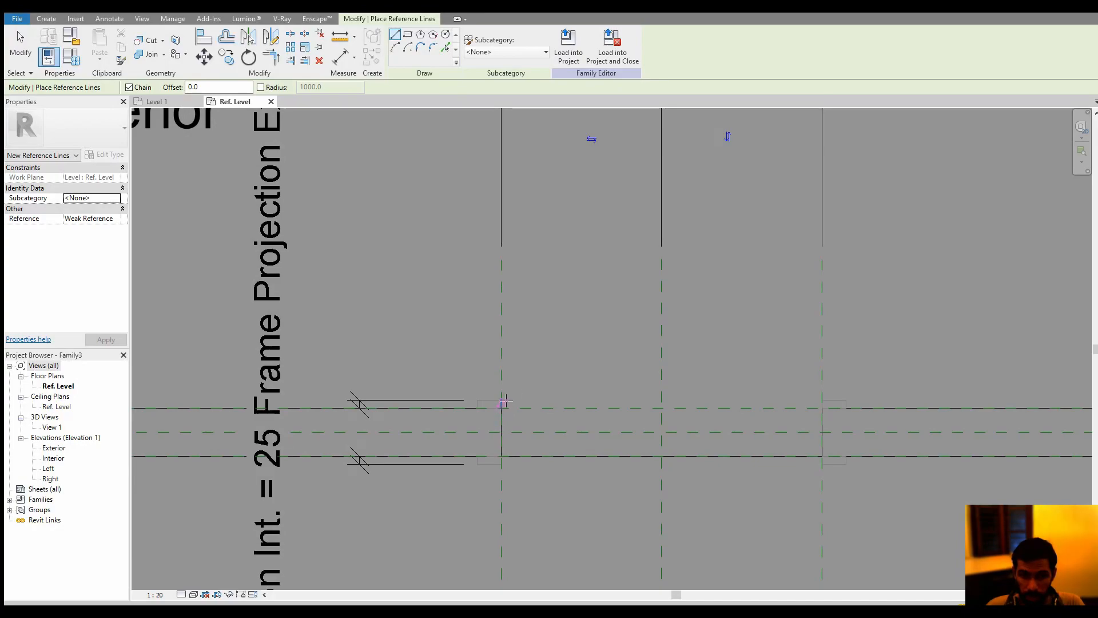
scroll(505, 401, down, 4)
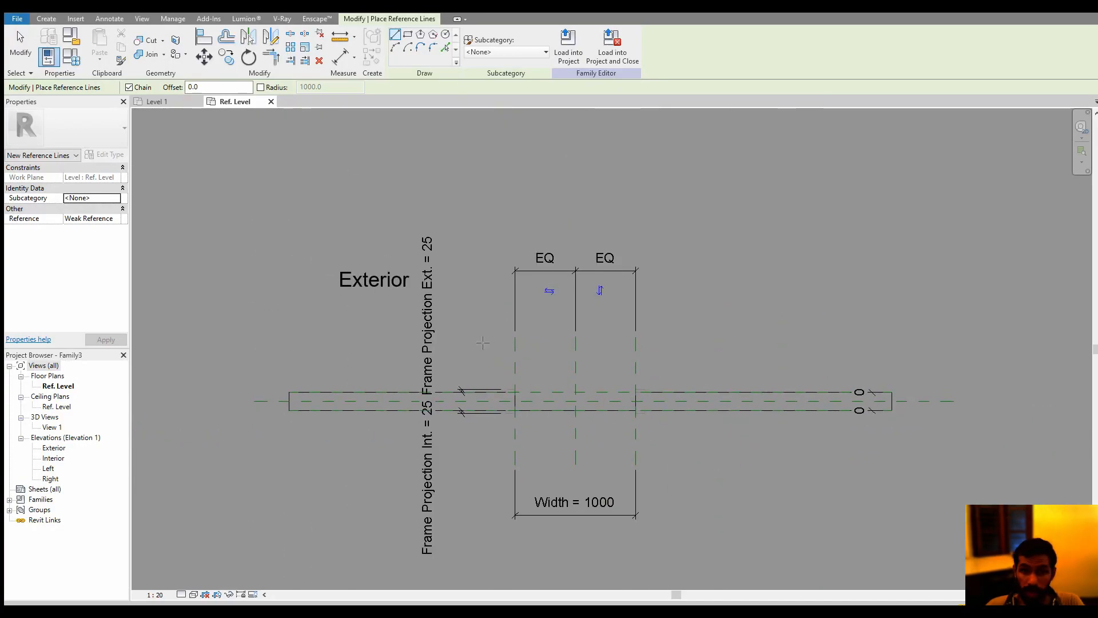
scroll(507, 410, up, 3)
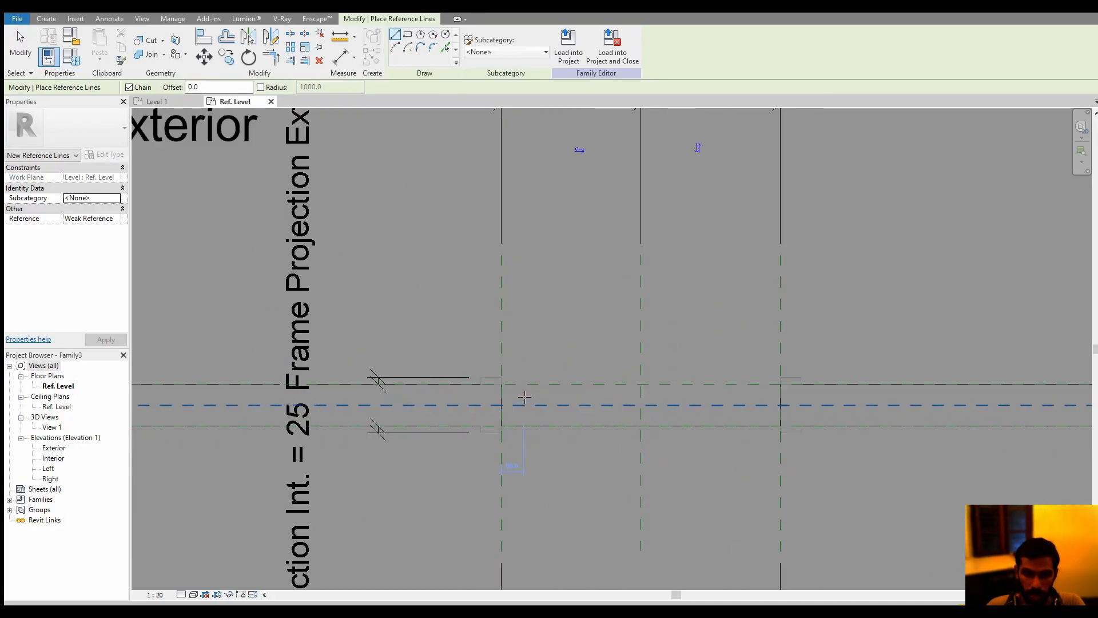
click(501, 383)
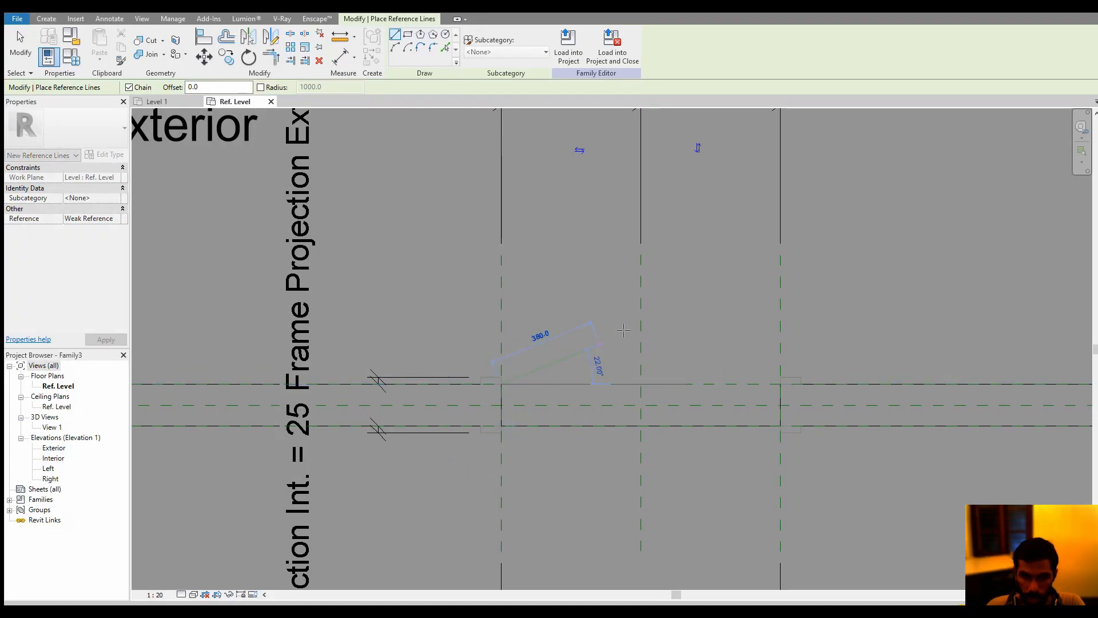
click(705, 240)
key(Escape)
key(Escape)
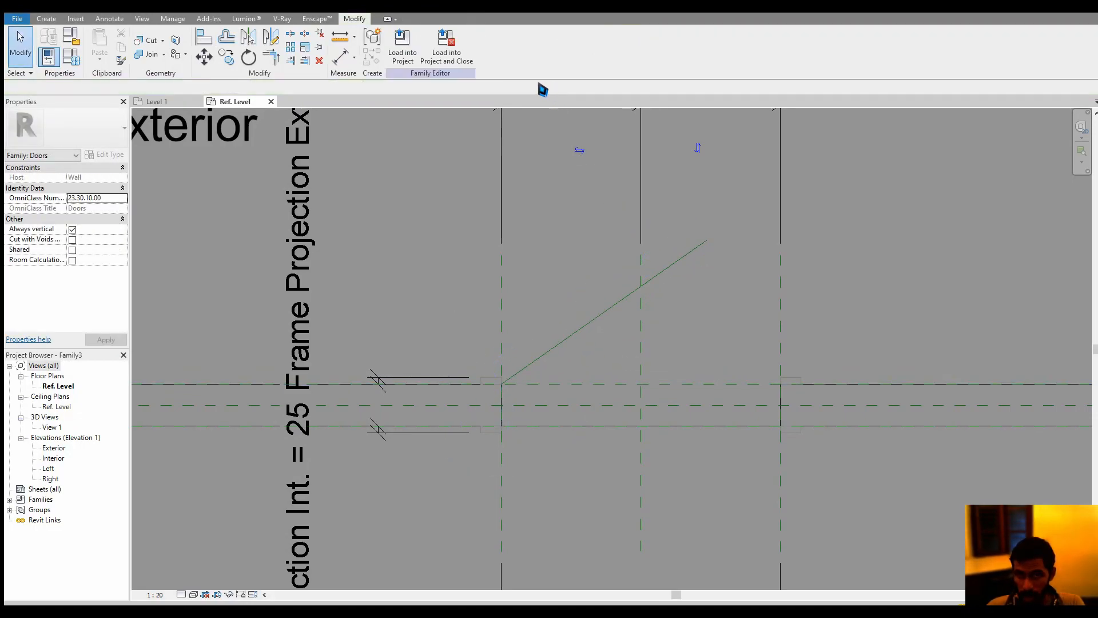
click(46, 18)
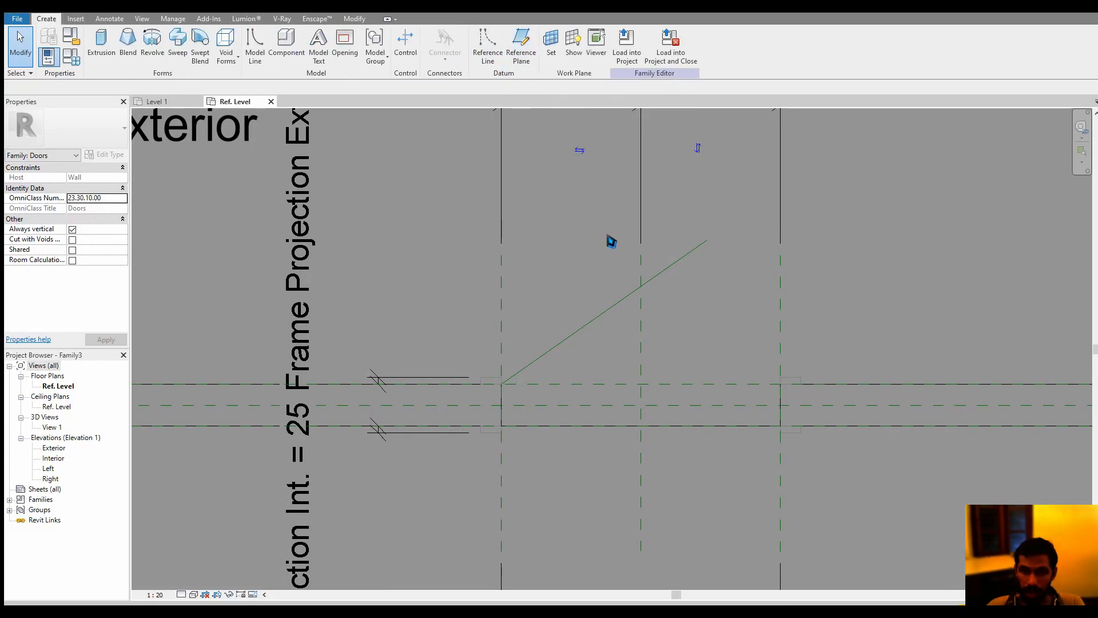
middle_drag(601, 257, 596, 260)
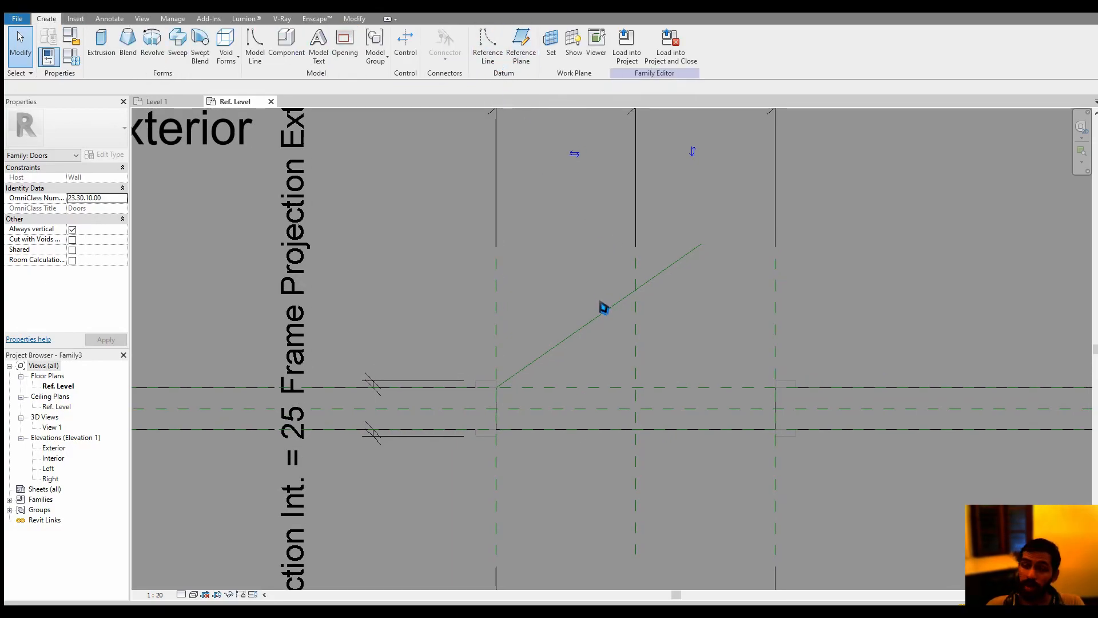
scroll(490, 396, up, 1)
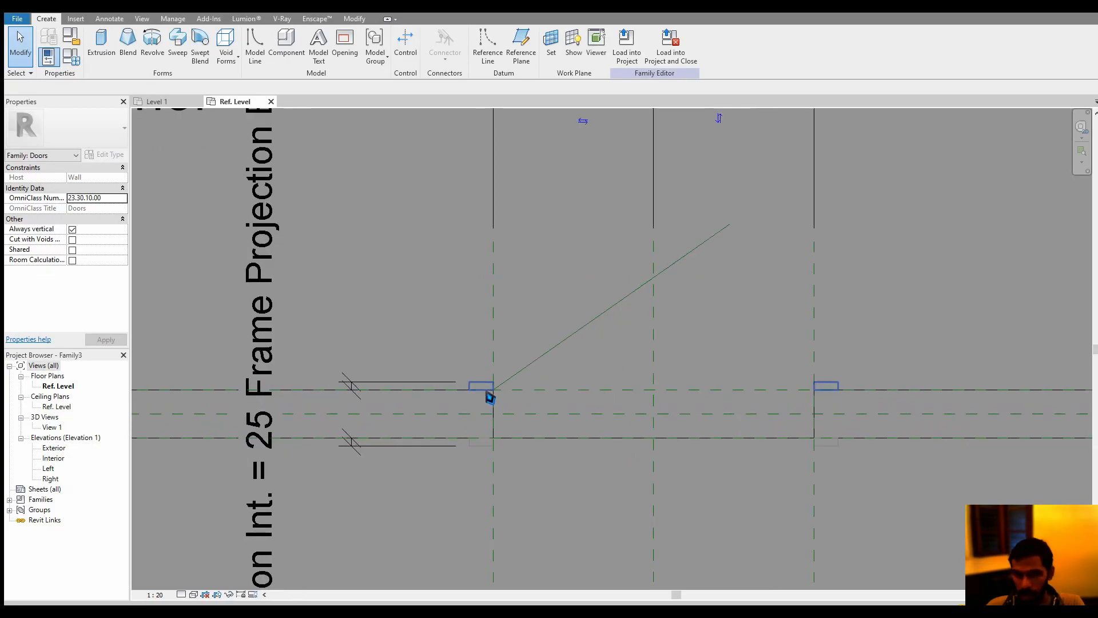
scroll(490, 397, up, 2)
click(507, 391)
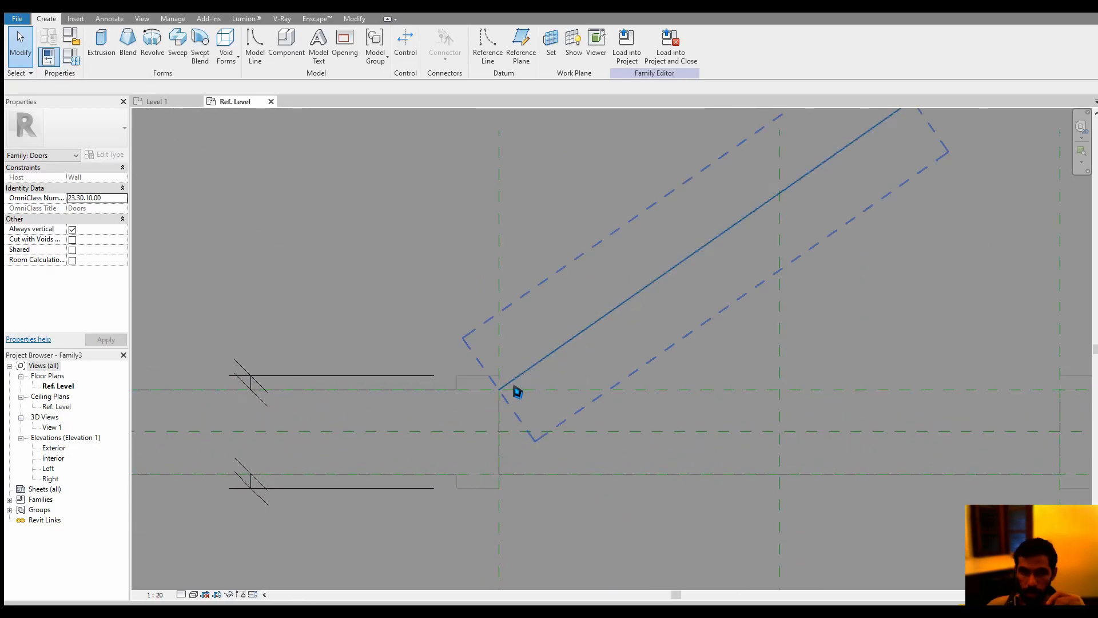
scroll(519, 387, down, 2)
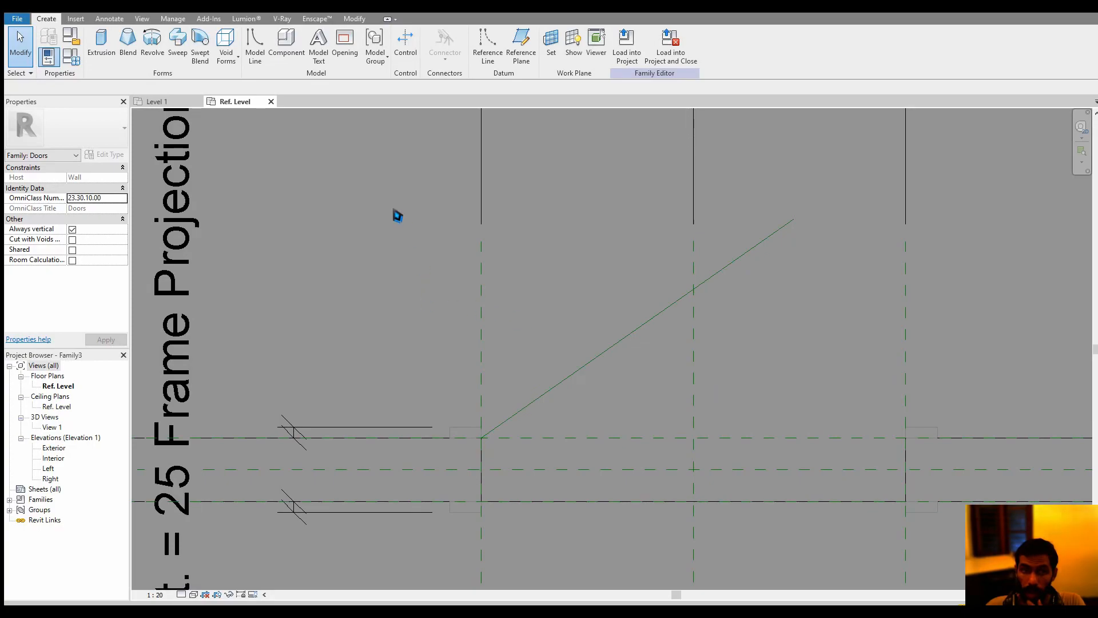
Align the reference line's start point with the horizontal reference plane along the wall's exterior face
click(355, 19)
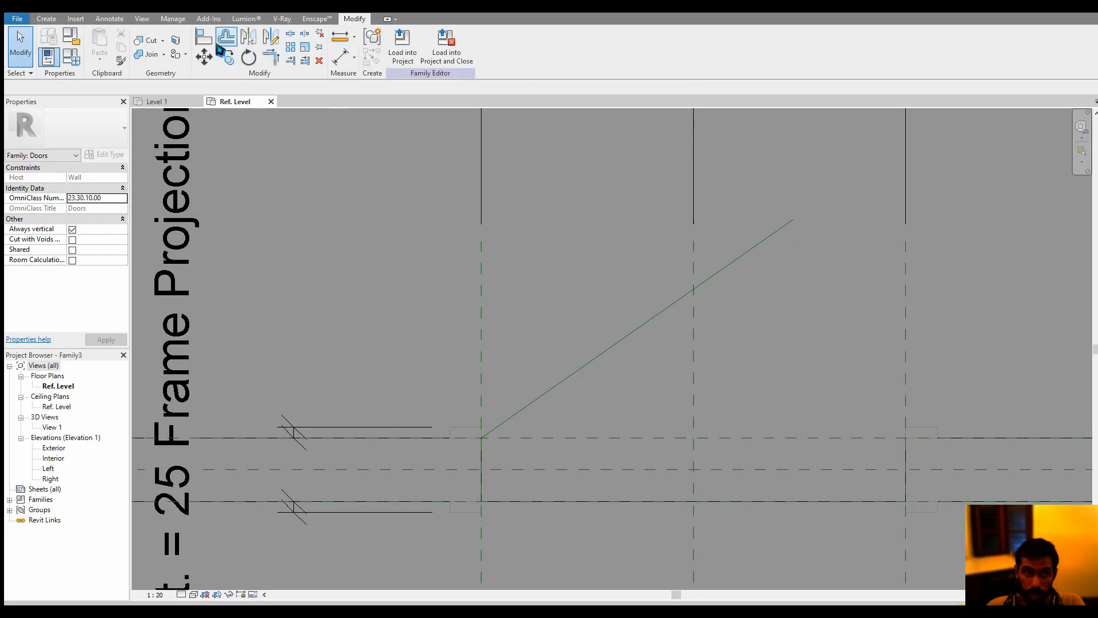
click(204, 36)
scroll(525, 421, up, 2)
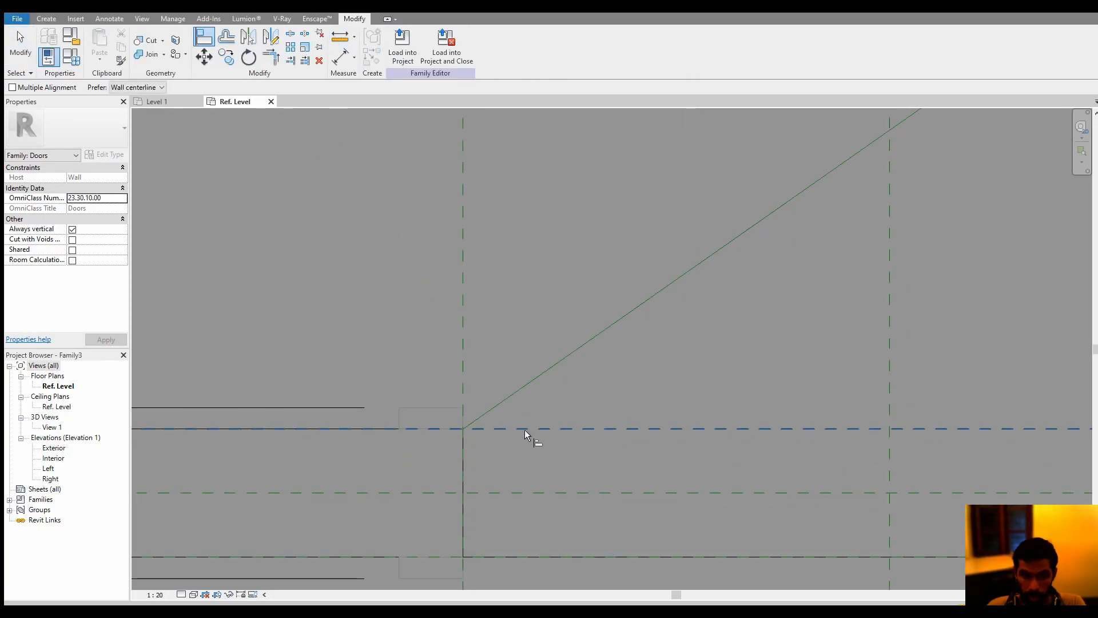
click(524, 430)
key(Tab)
key(Tab)
key(Tab)
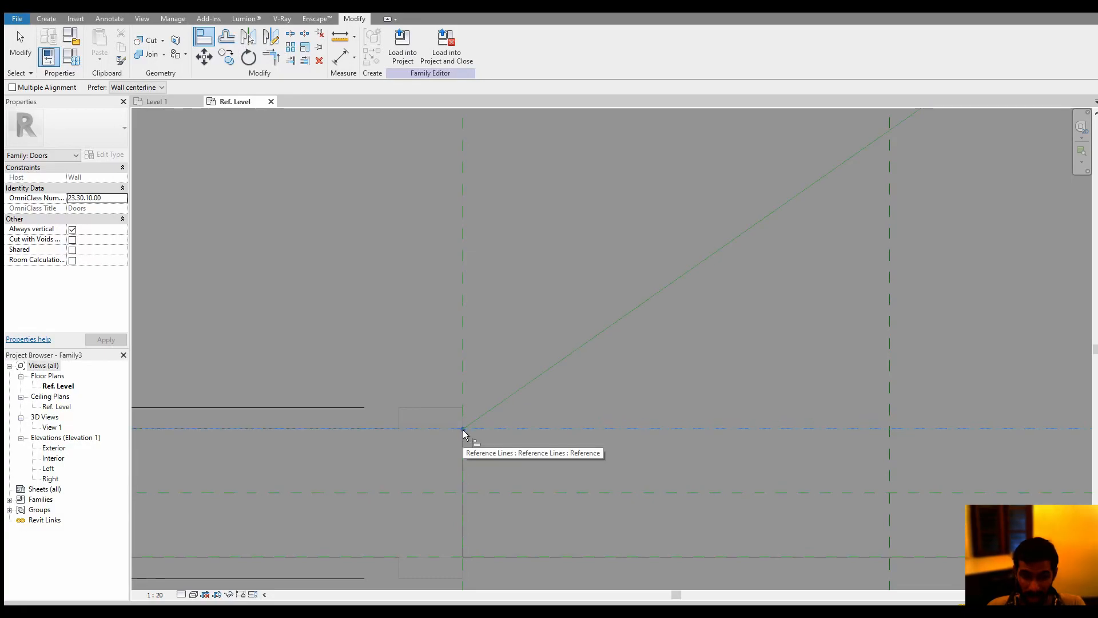
click(463, 430)
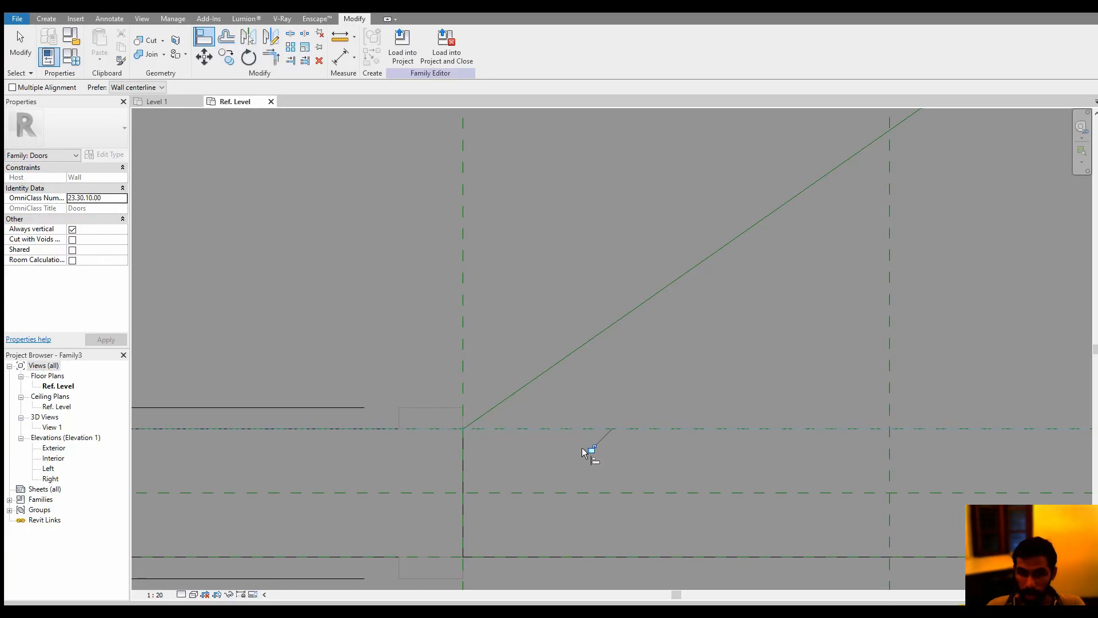
Align the reference line's start point with the vertical reference plane at the opening's left jamb
click(459, 369)
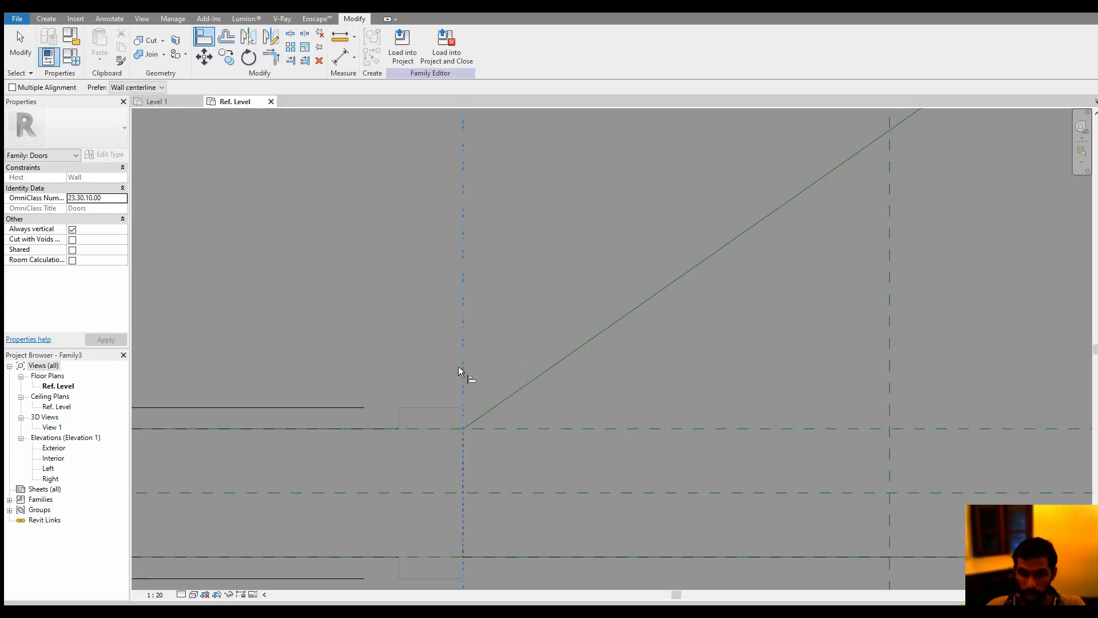
key(Tab)
key(Tab)
key(Tab)
click(464, 433)
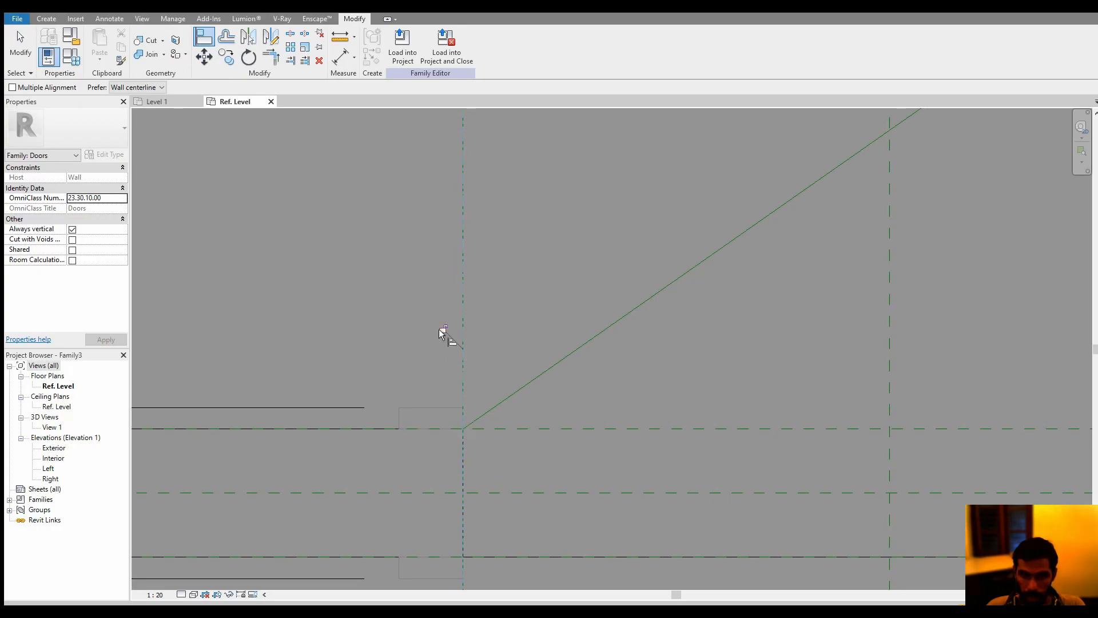
Place an angular dimension between the exterior-face reference plane and the diagonal reference line
scroll(495, 364, down, 2)
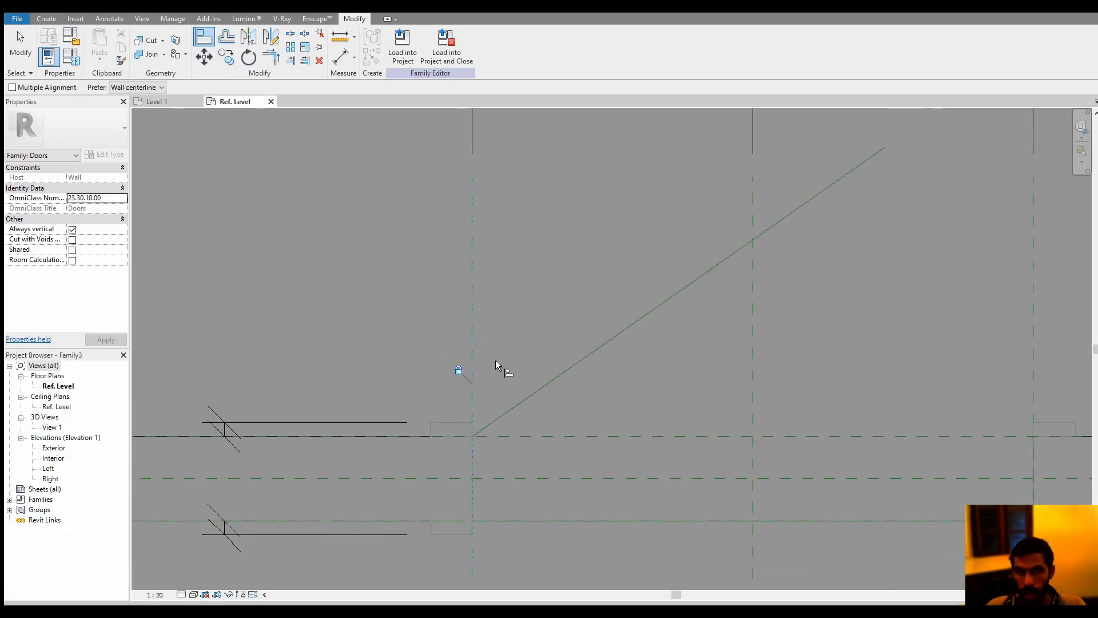
click(354, 57)
click(384, 100)
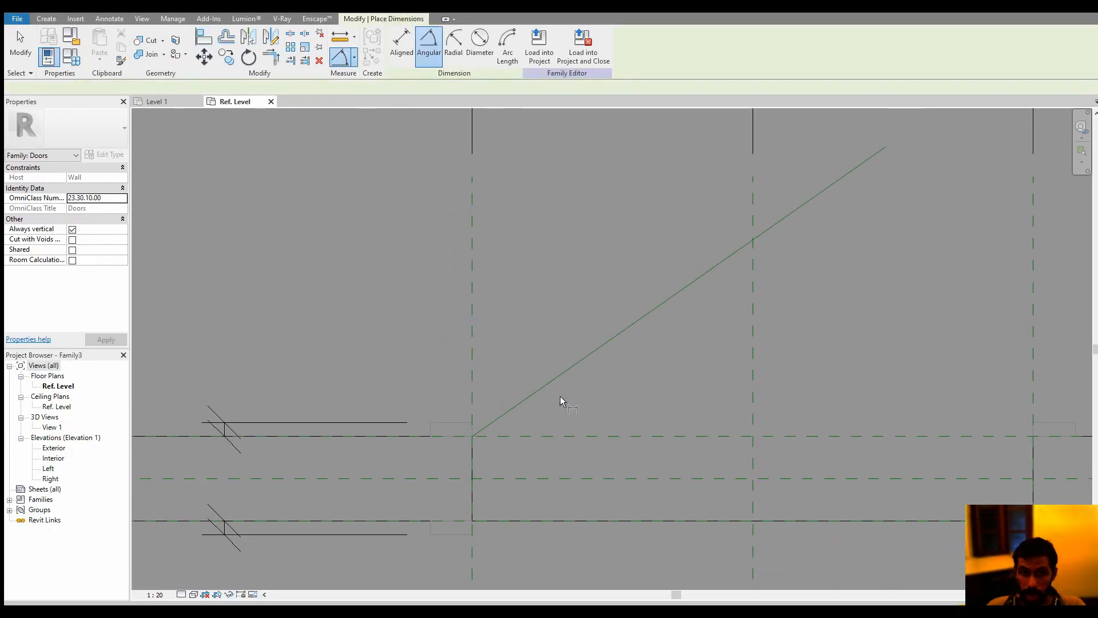
click(602, 436)
click(586, 359)
click(825, 293)
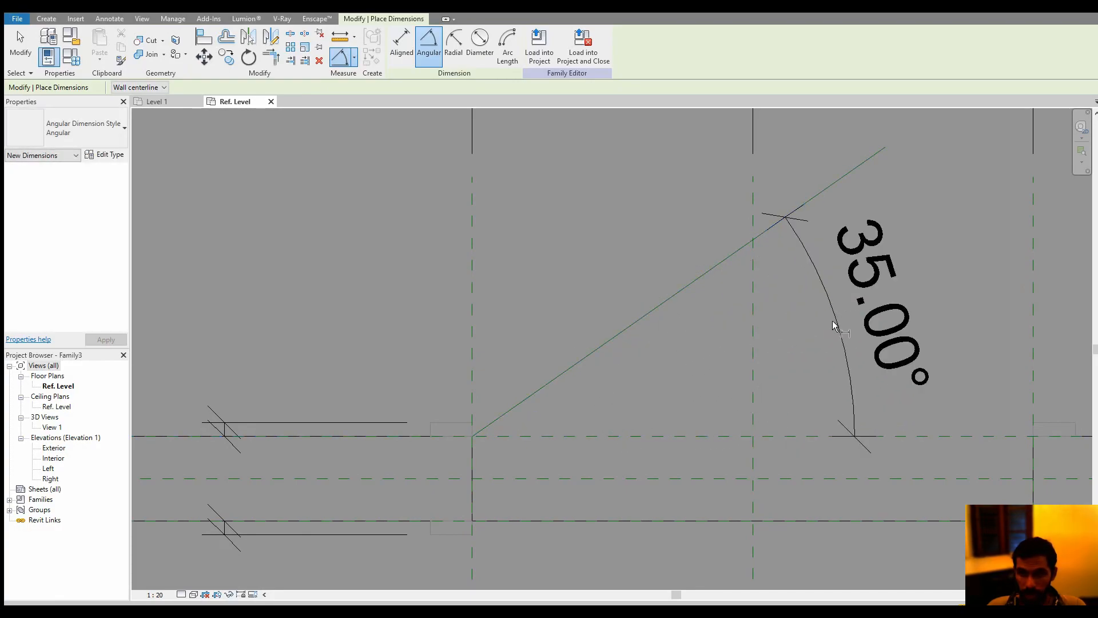
scroll(714, 380, down, 2)
key(Escape)
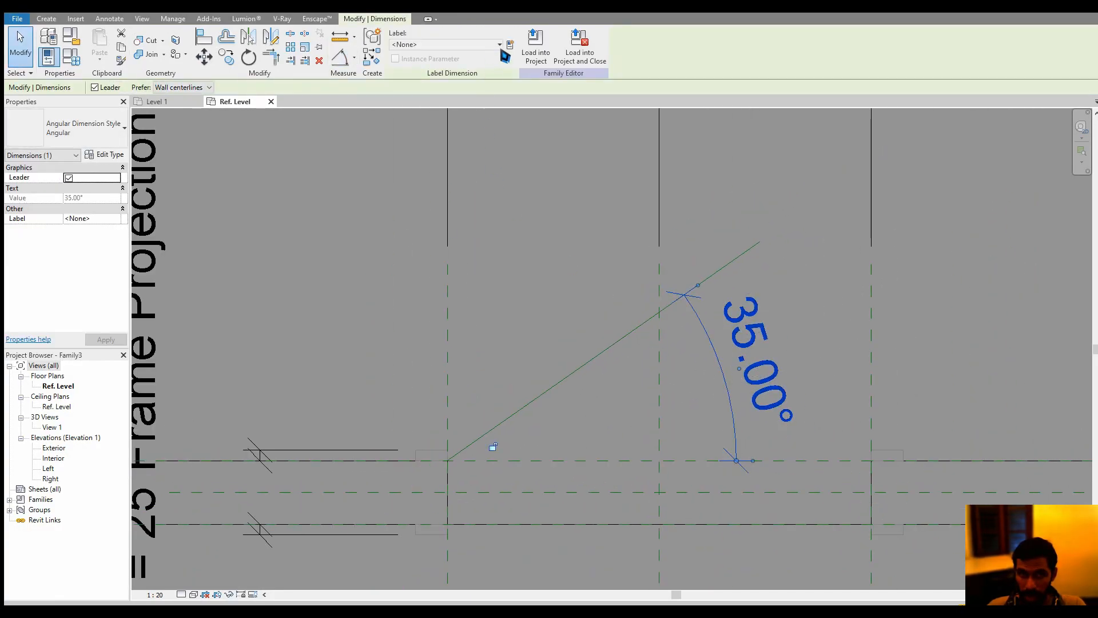
Label the angular dimension with a new family type parameter named "swing", grouped under Dimensions
click(510, 44)
text(swing)
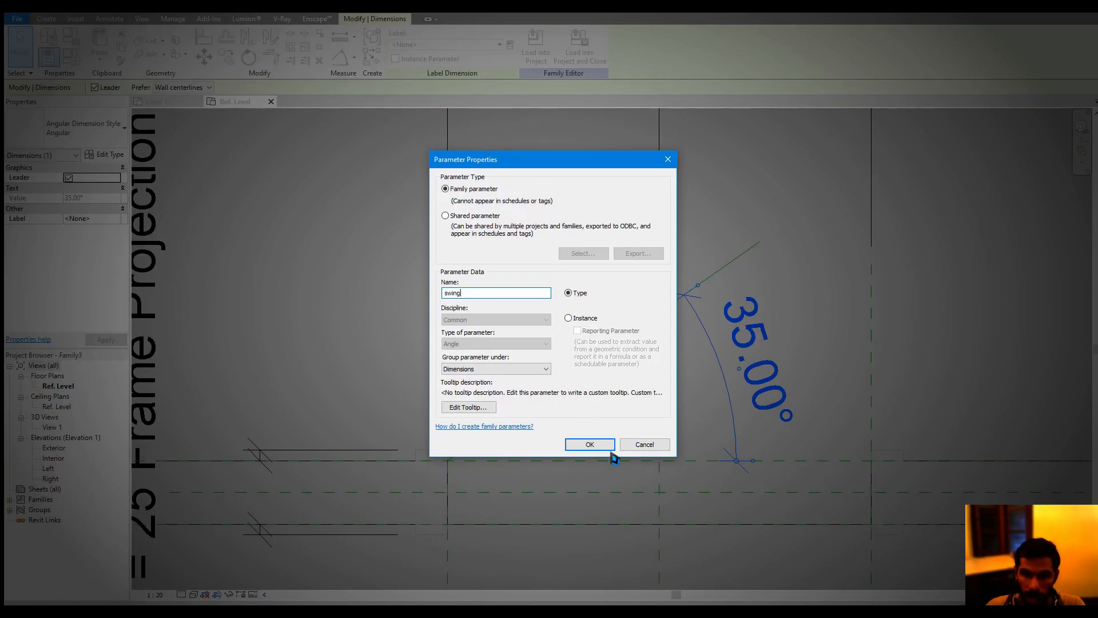
click(589, 444)
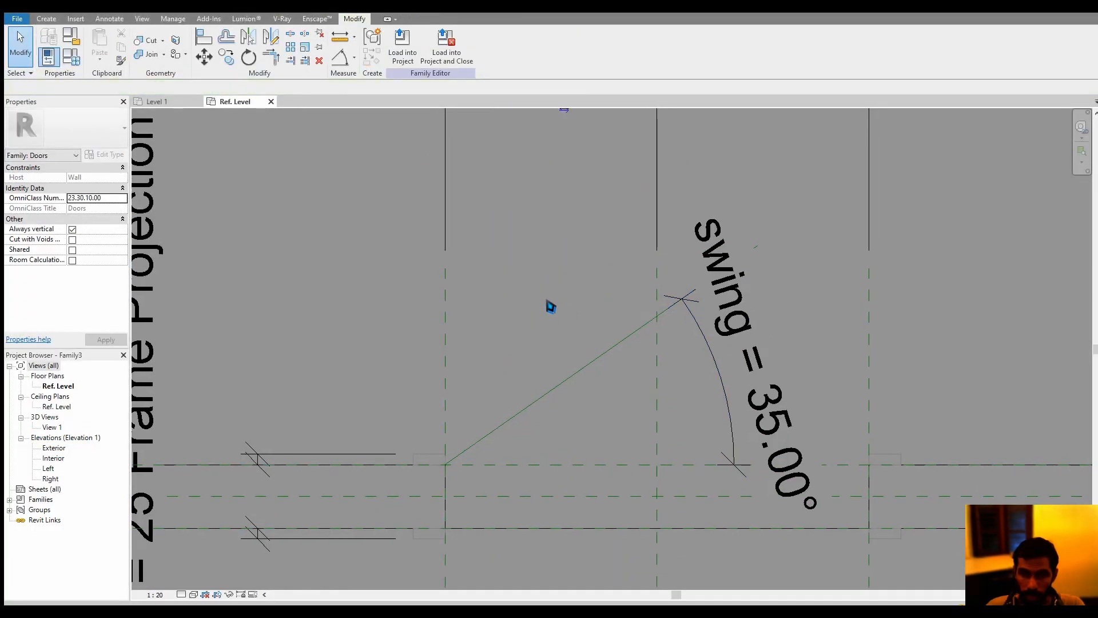
Change the Ref. Level plan's view scale to 1:5
scroll(551, 306, down, 1)
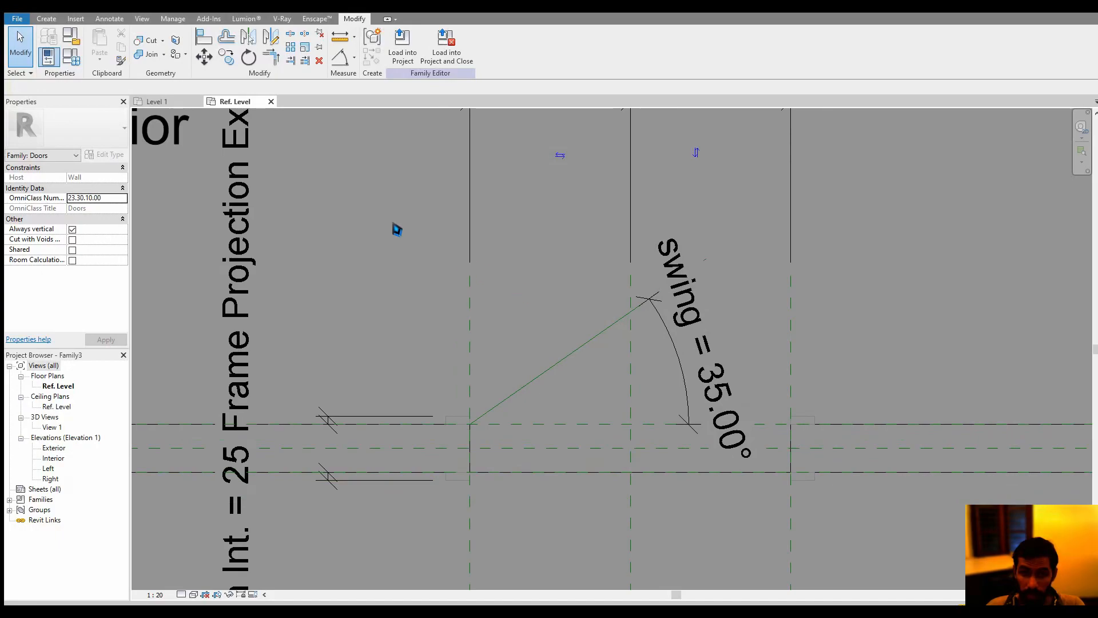
click(155, 595)
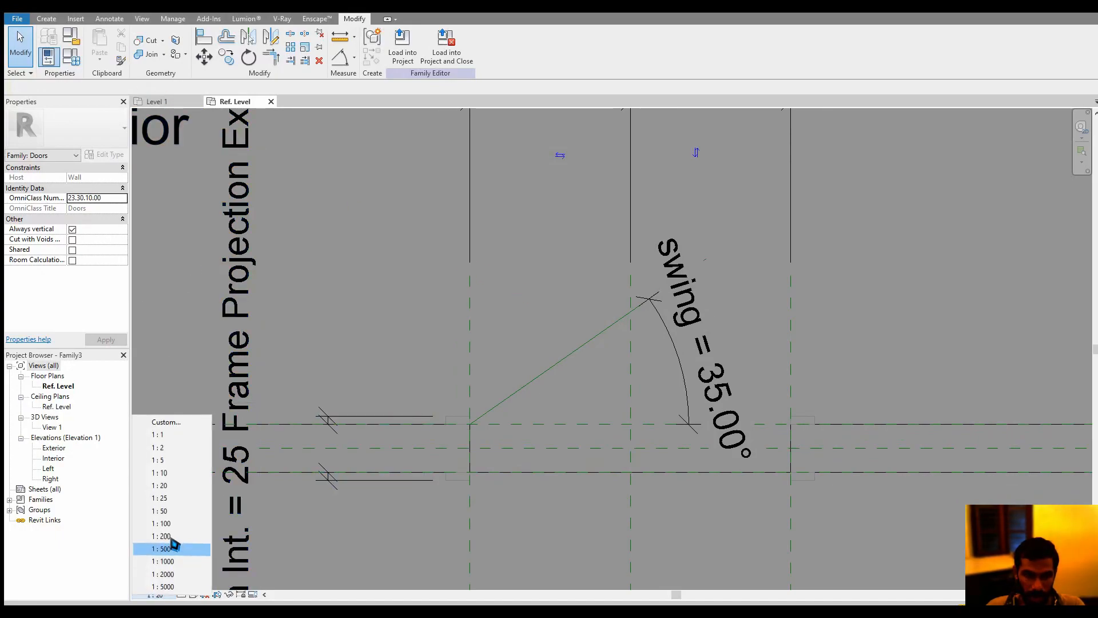
click(171, 455)
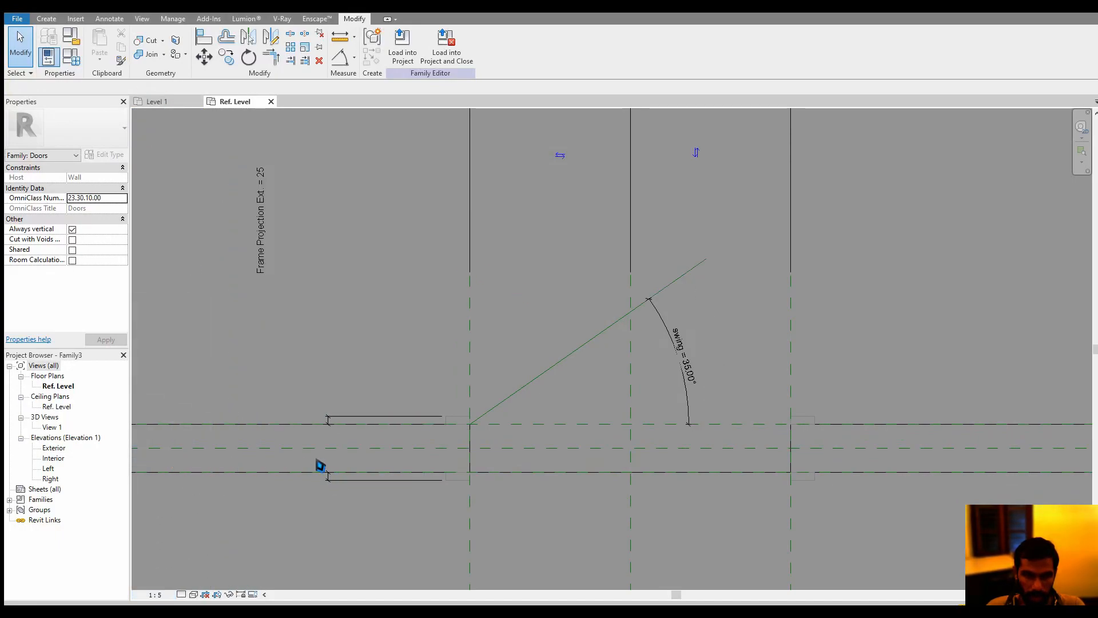
Set the swing parameter to 45° in the family types and apply it
click(72, 57)
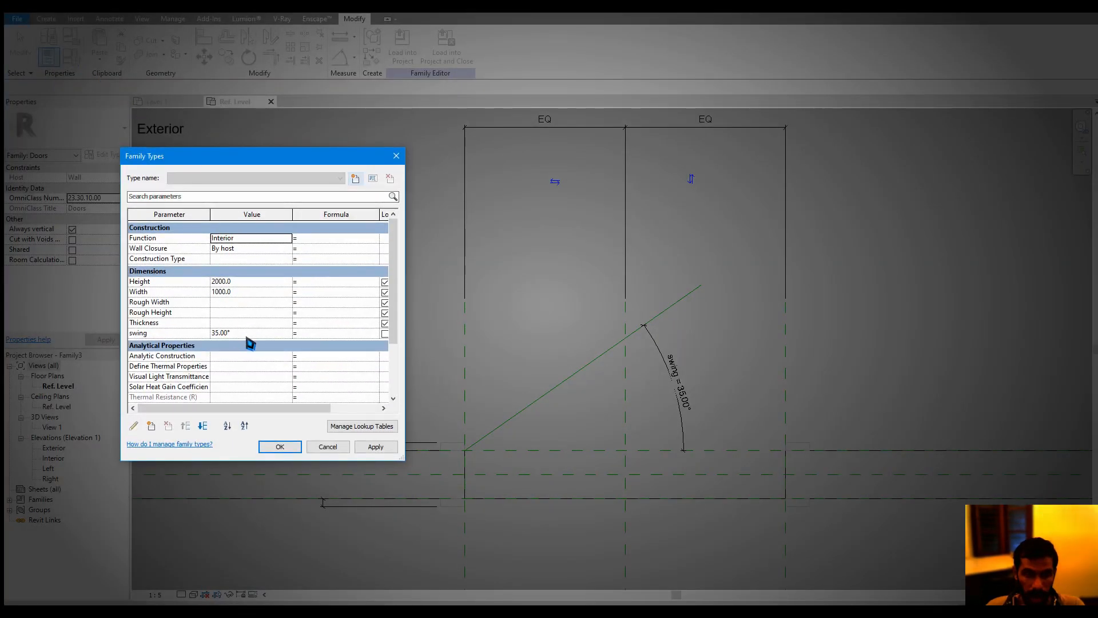
click(248, 336)
text(45)
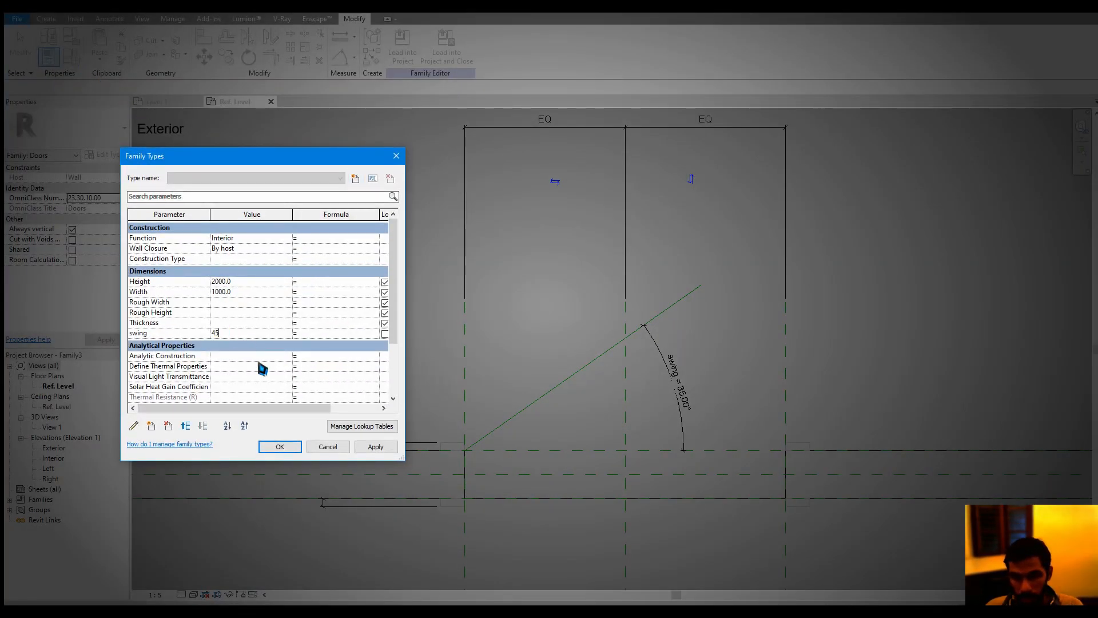
click(375, 446)
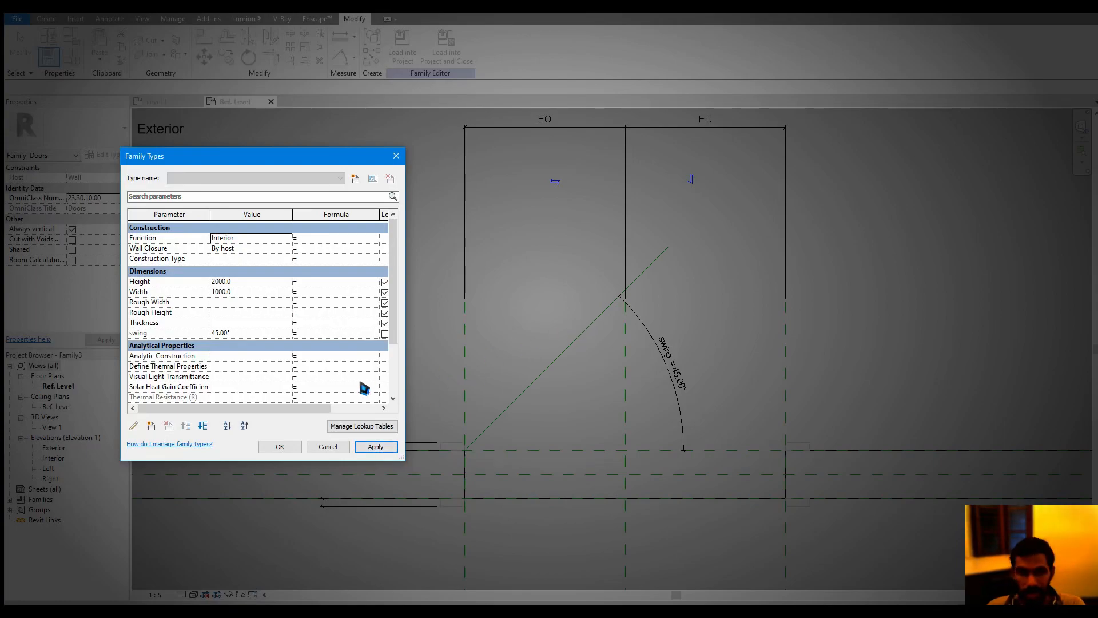
Flex the swing parameter to 90° and set it back to 45°, applying each value
click(258, 334)
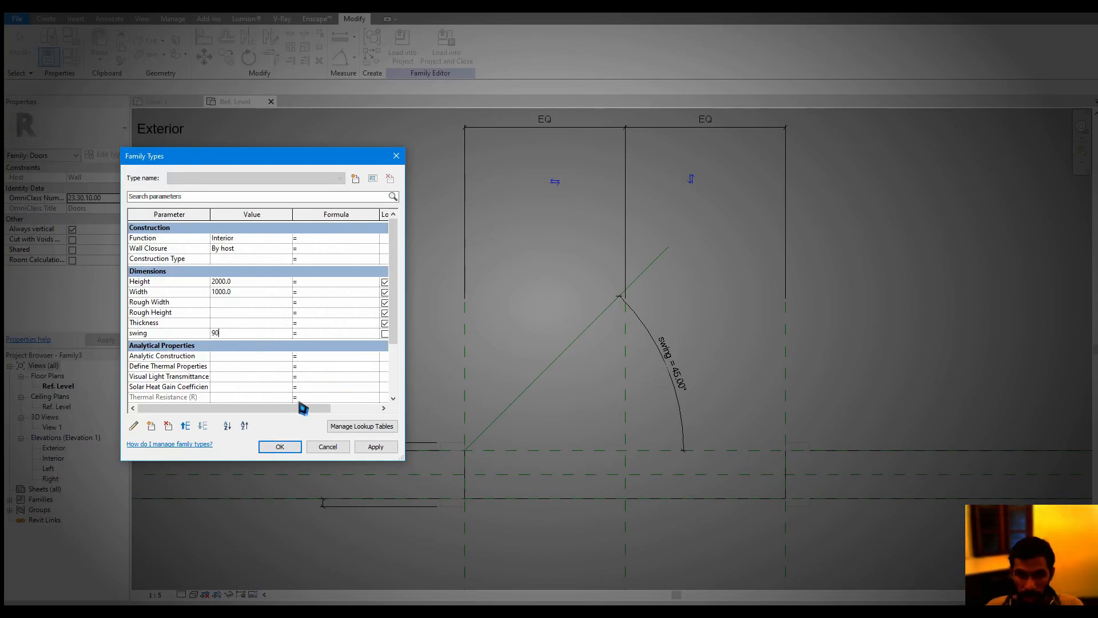
text(90)
click(375, 447)
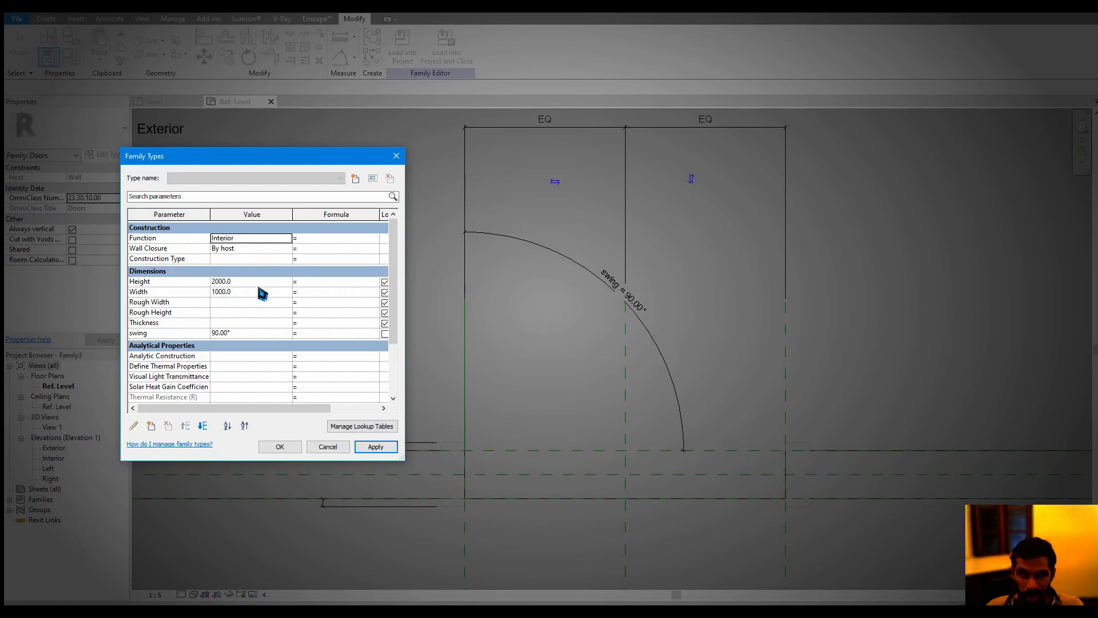
click(246, 334)
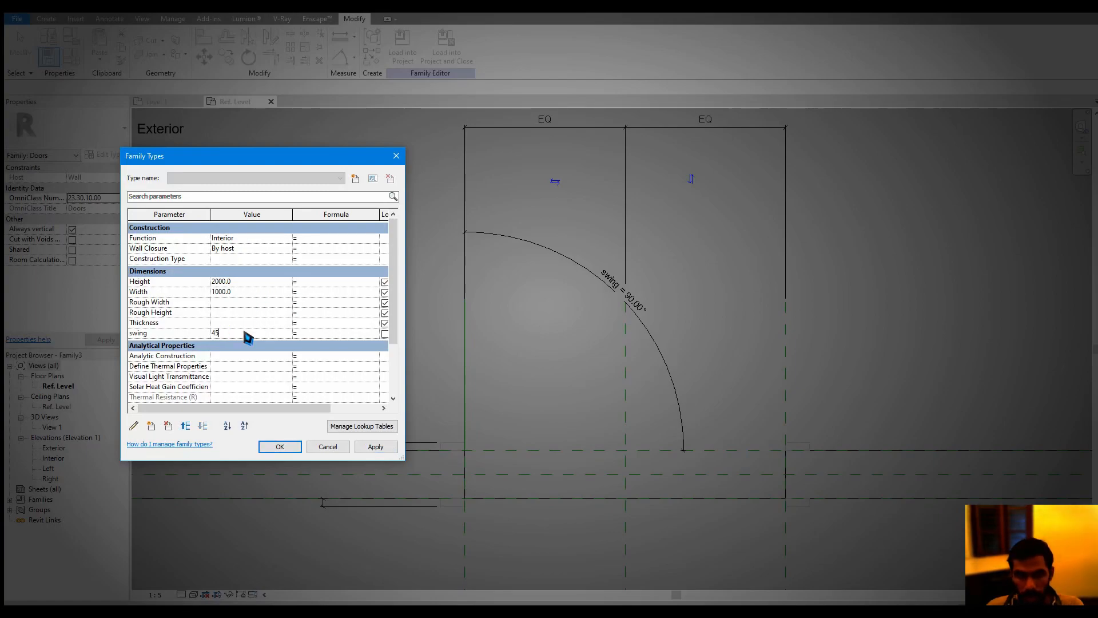
text(45)
click(372, 447)
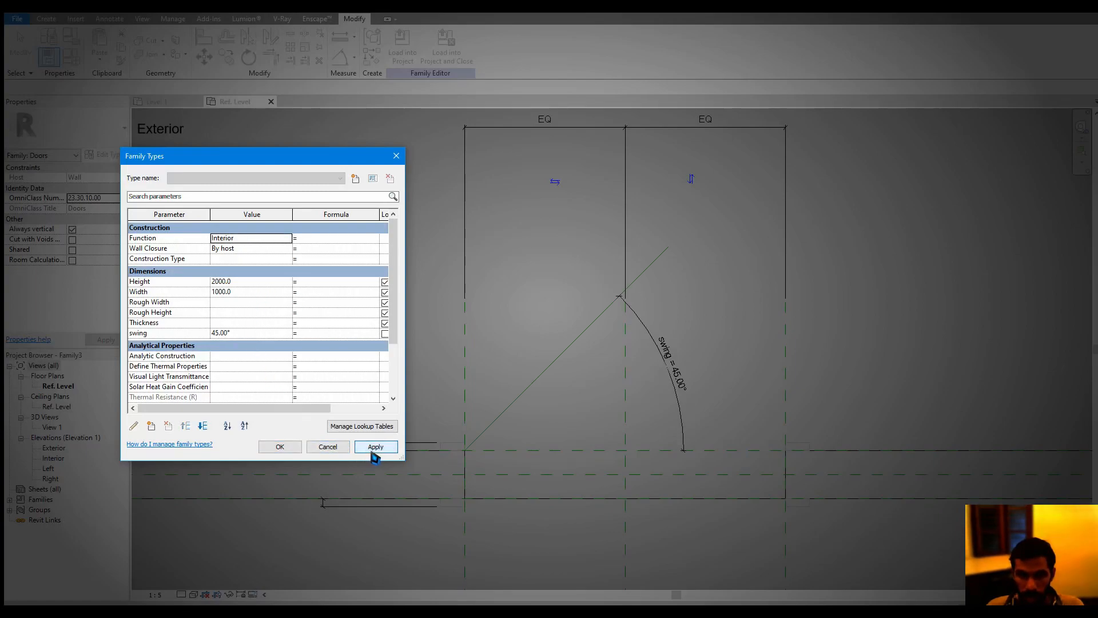
Accept the family types and convert the angled reference line's temporary length dimension into a permanent one
click(293, 451)
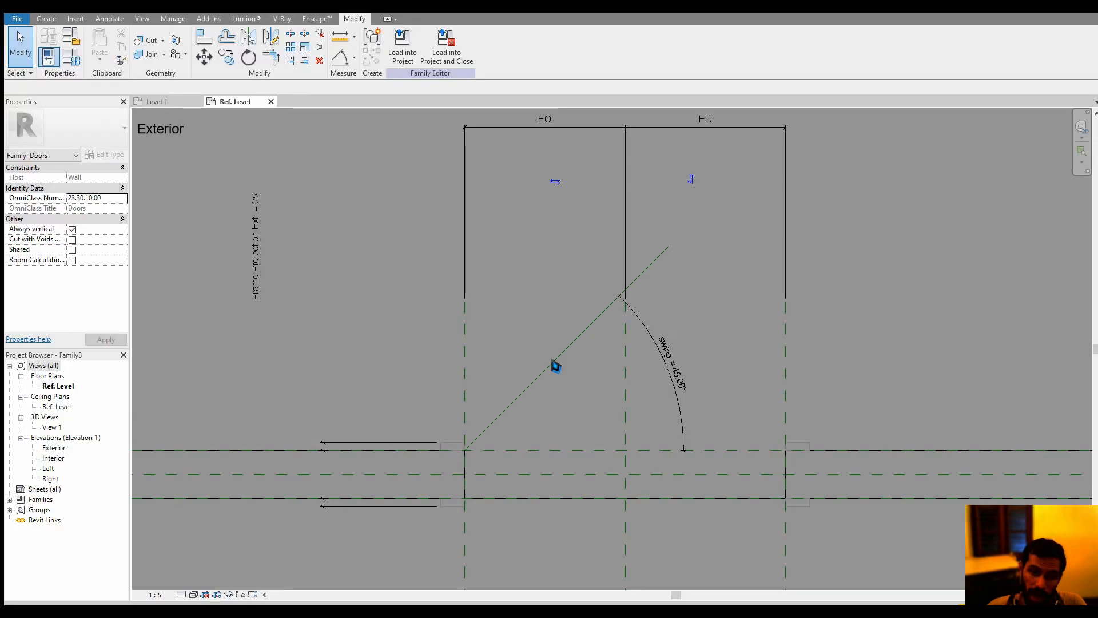
click(557, 367)
scroll(555, 352, up, 3)
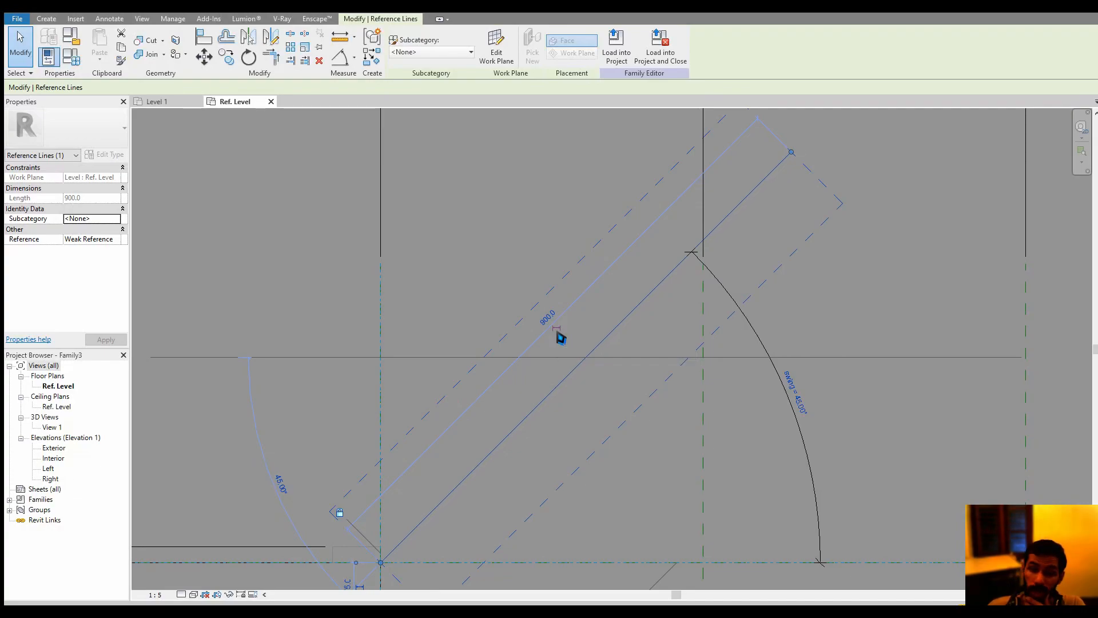
click(557, 331)
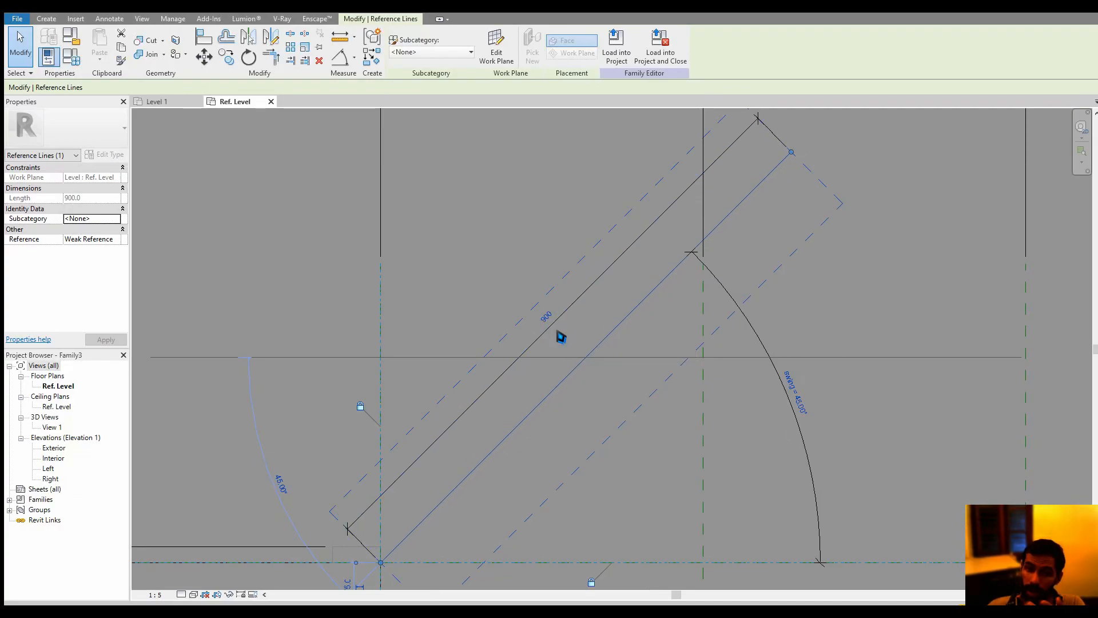
click(580, 335)
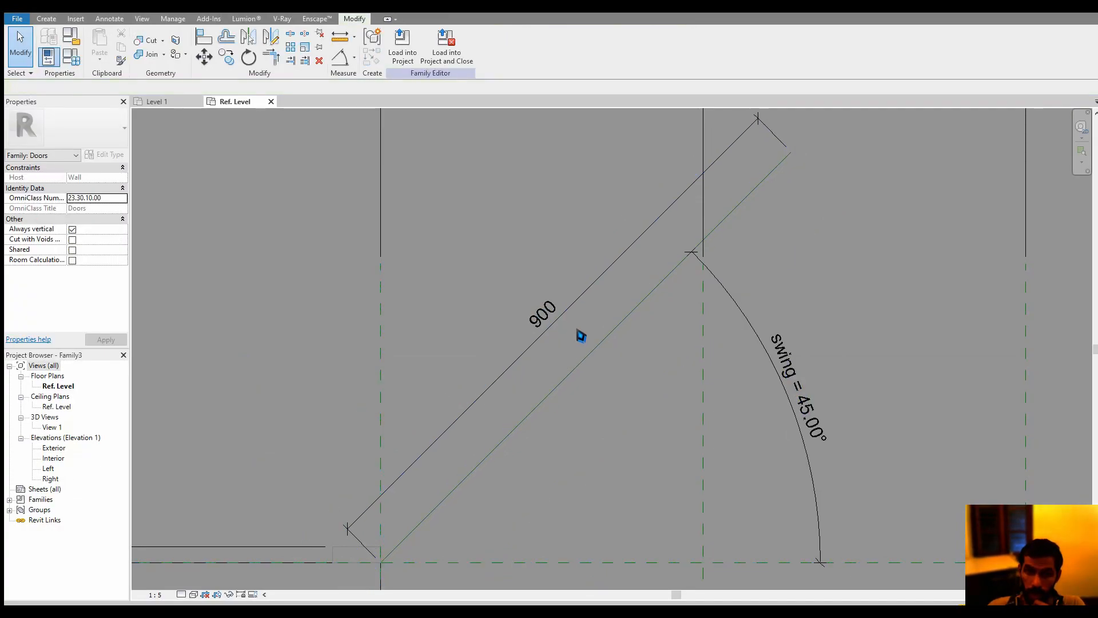
Label the reference line's length dimension with the existing Width parameter
click(561, 313)
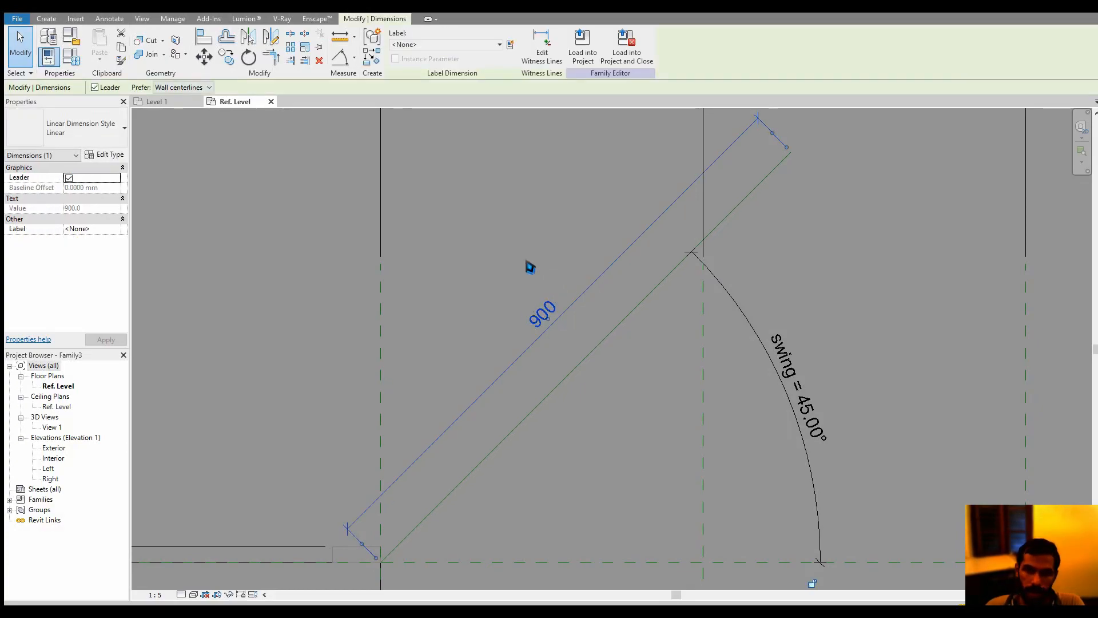
click(486, 45)
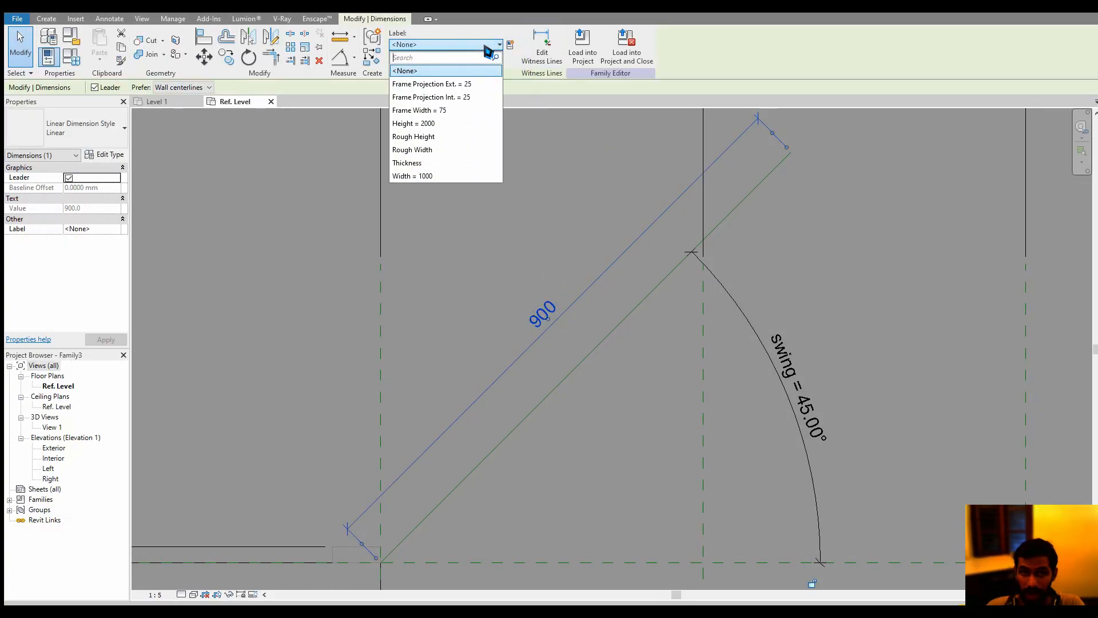
click(426, 175)
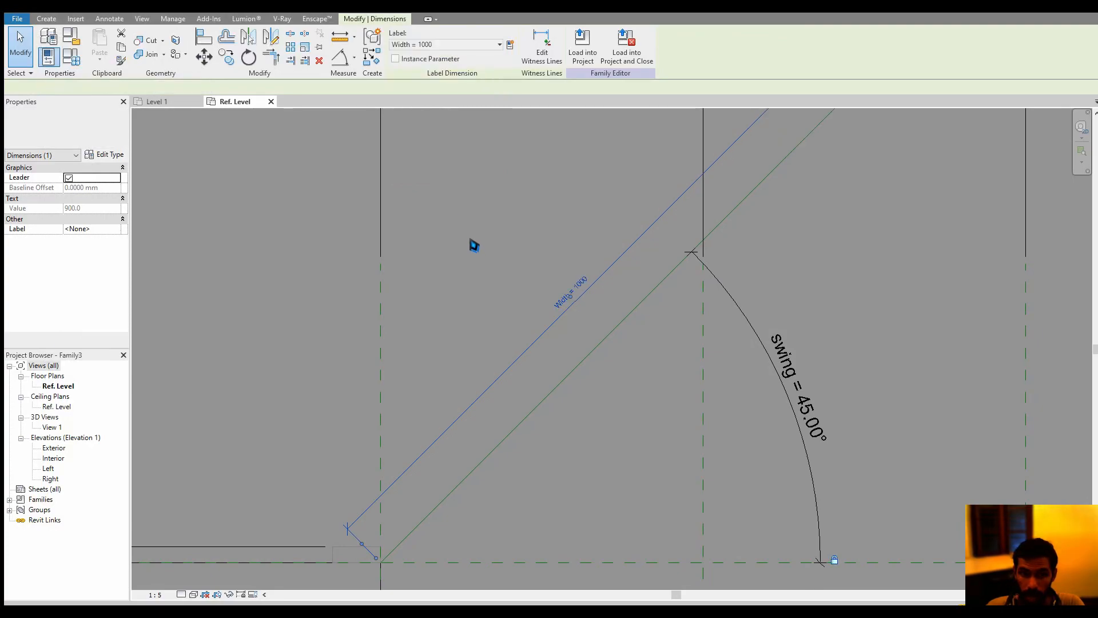
scroll(464, 297, down, 2)
click(373, 295)
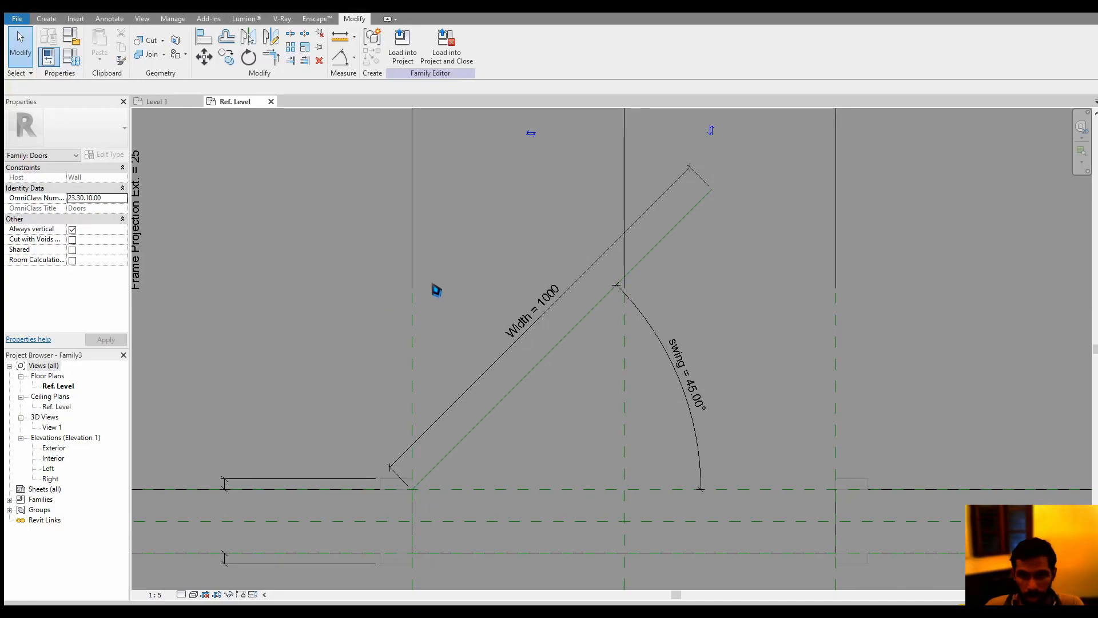
scroll(566, 340, down, 3)
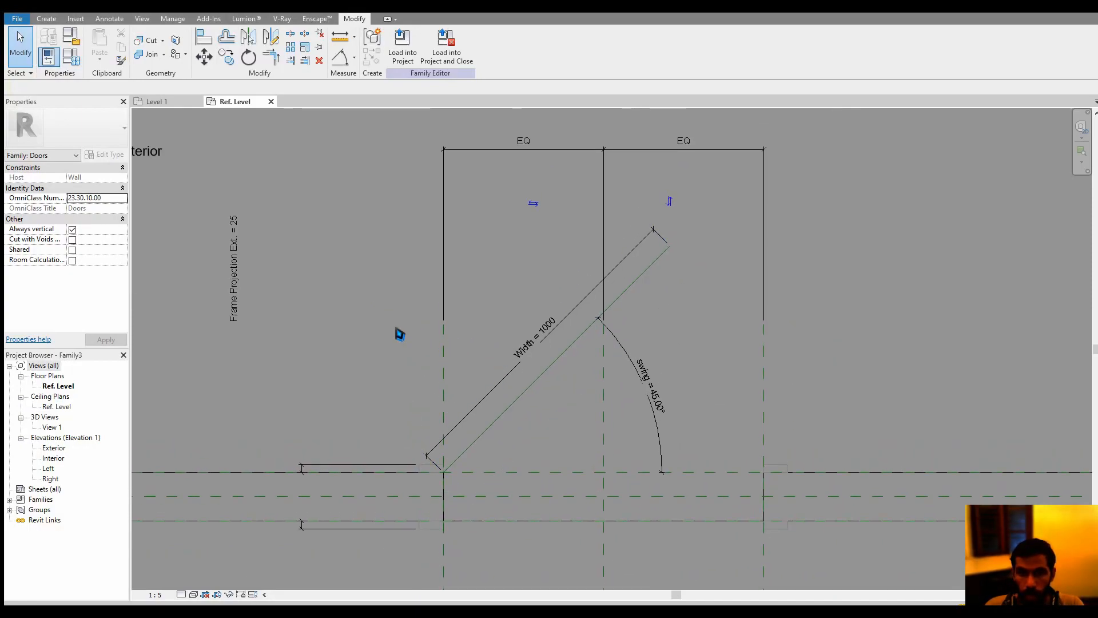
middle_drag(490, 313, 486, 312)
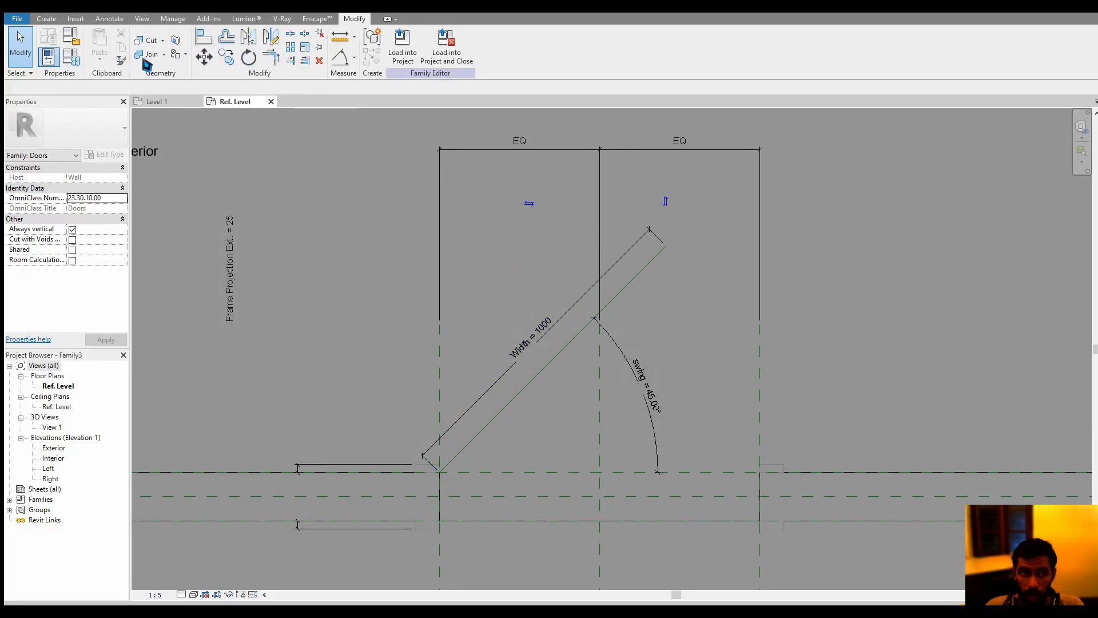
Set the swing parameter to 0° in the family types and accept it
click(69, 59)
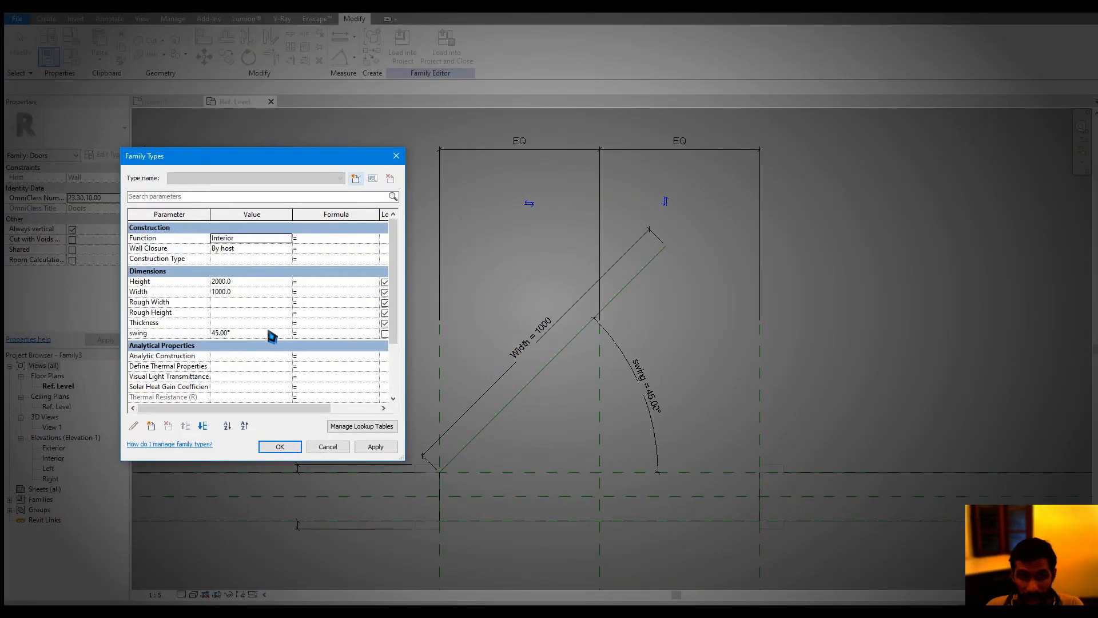
click(272, 335)
text(0)
click(279, 447)
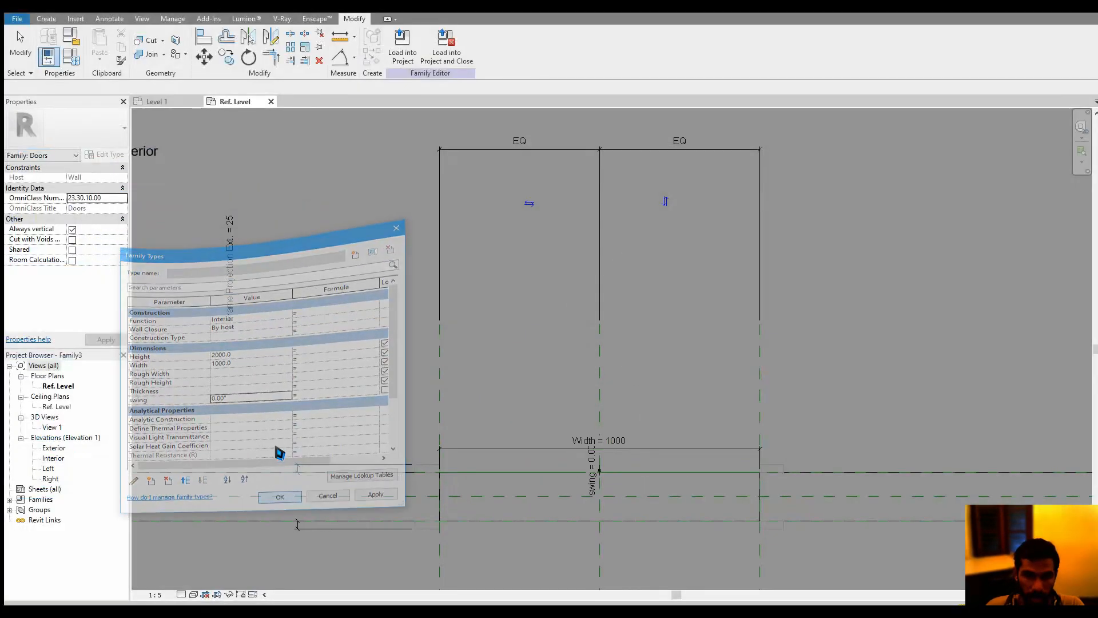
scroll(599, 502, down, 2)
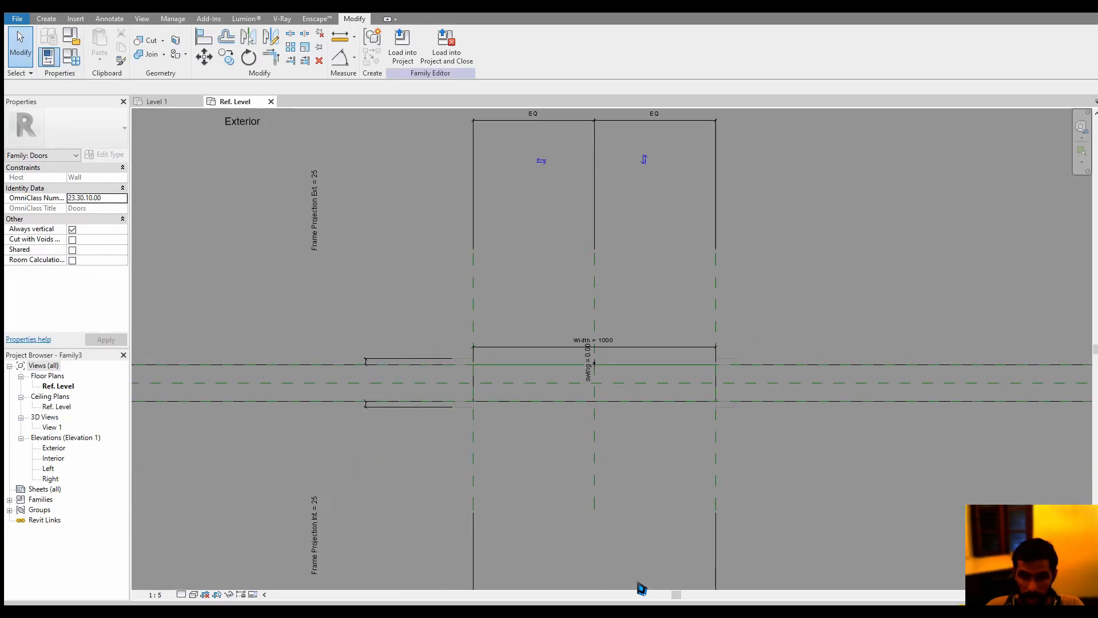
In the Interior elevation, start an extrusion and pick the reference line's vertical plane as its work plane
double_click(53, 458)
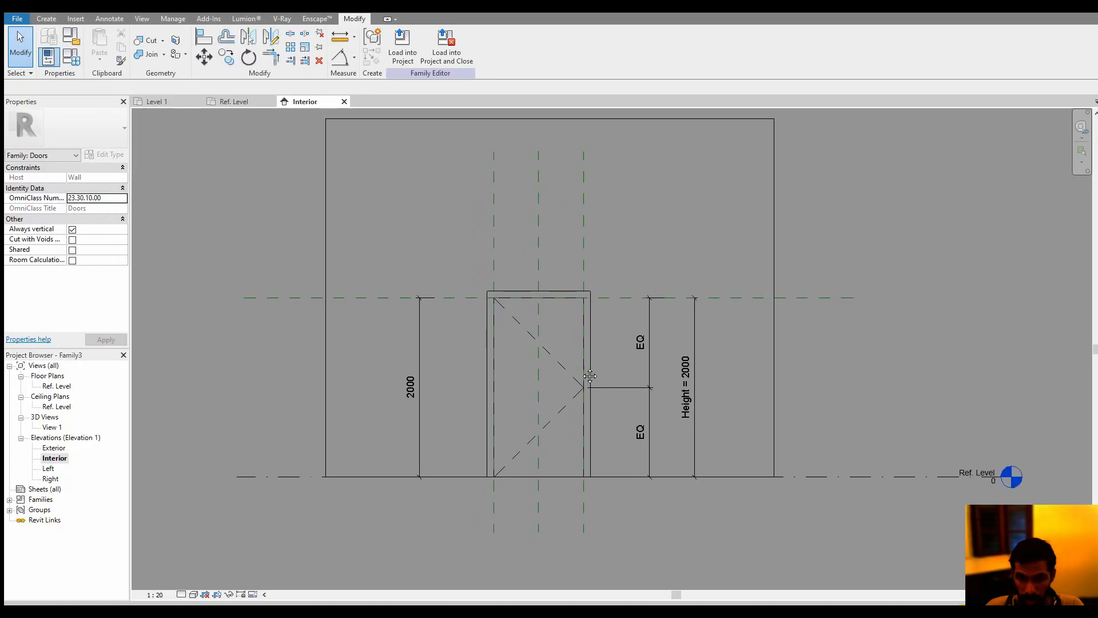
middle_drag(589, 376, 580, 299)
scroll(548, 345, up, 2)
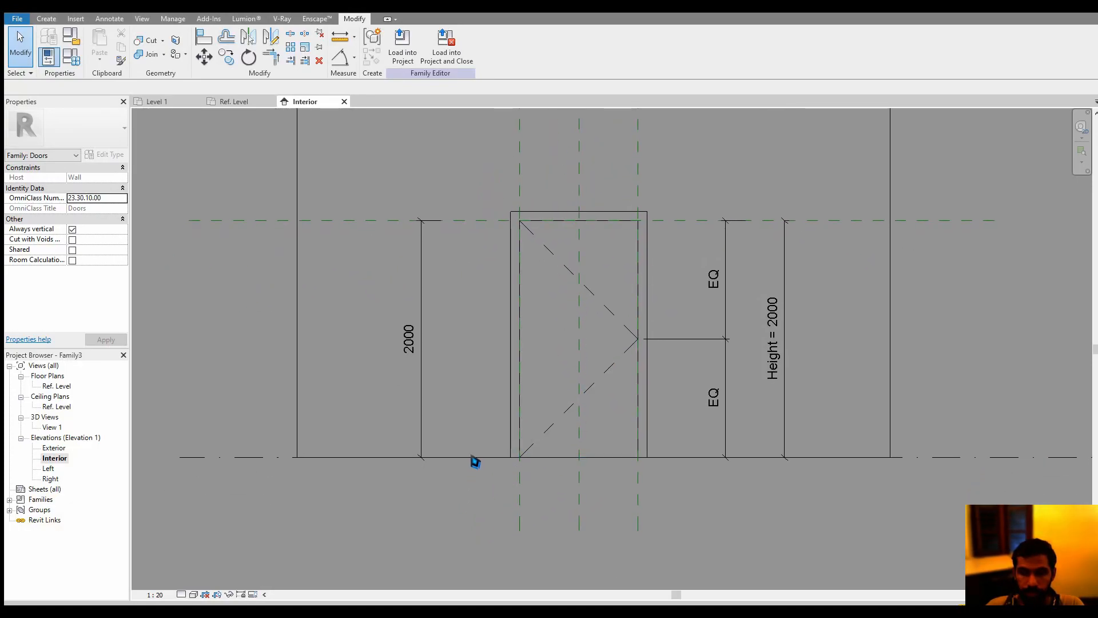
click(47, 19)
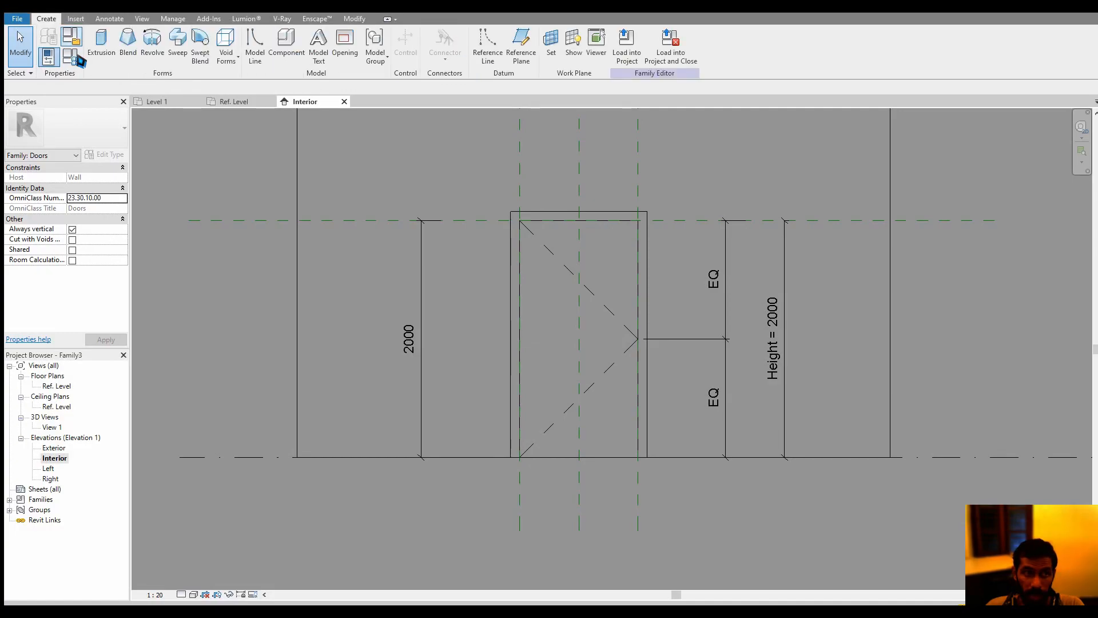
click(106, 64)
click(499, 43)
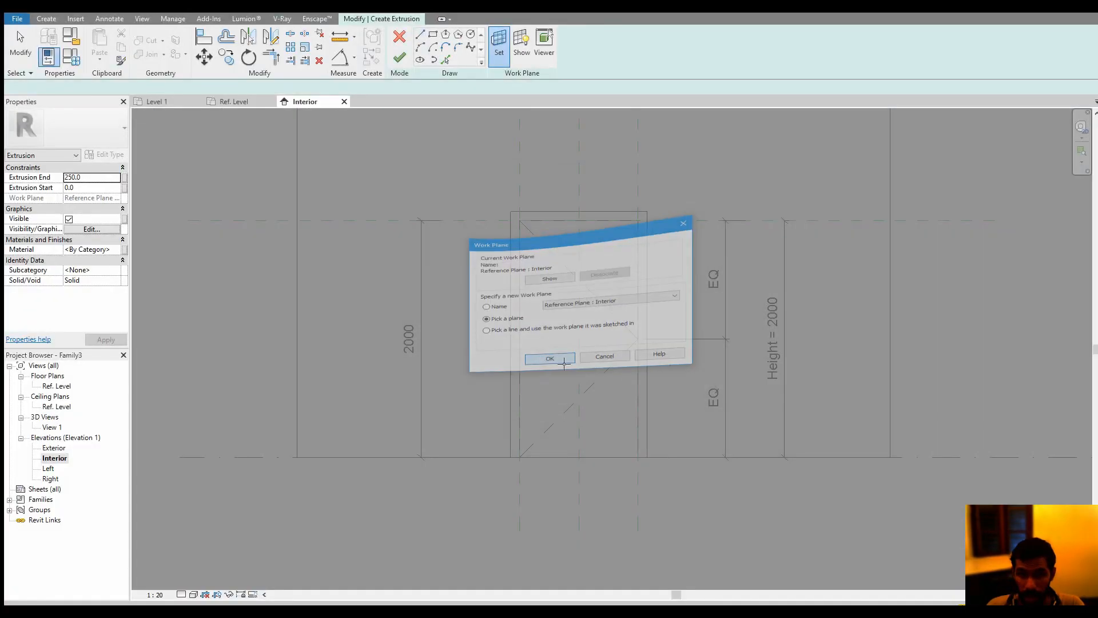
click(546, 308)
scroll(581, 448, up, 2)
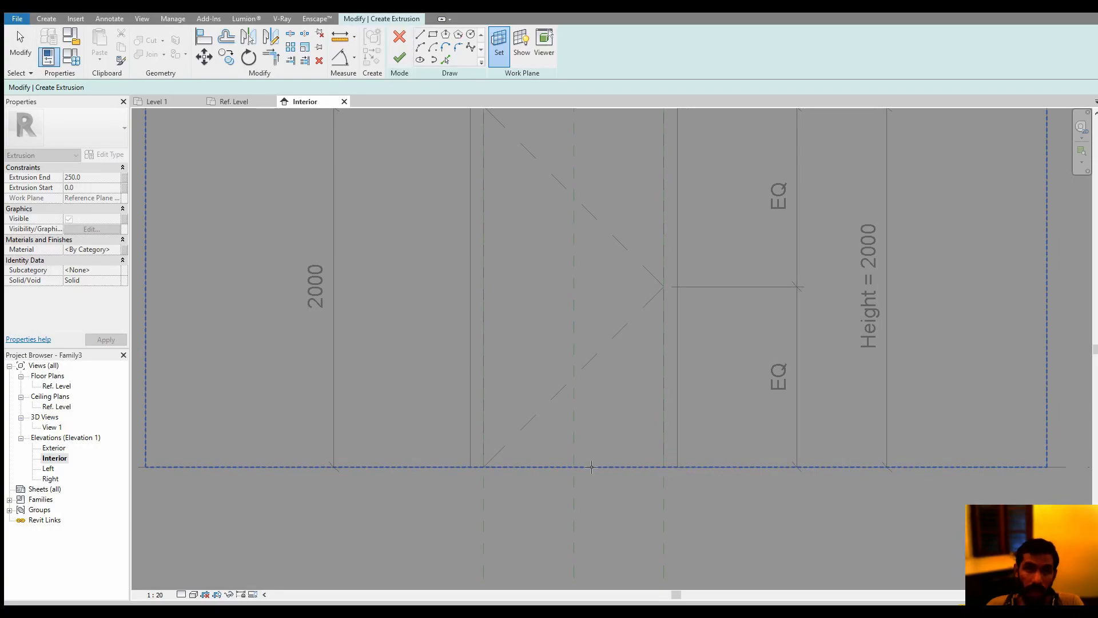
key(Tab)
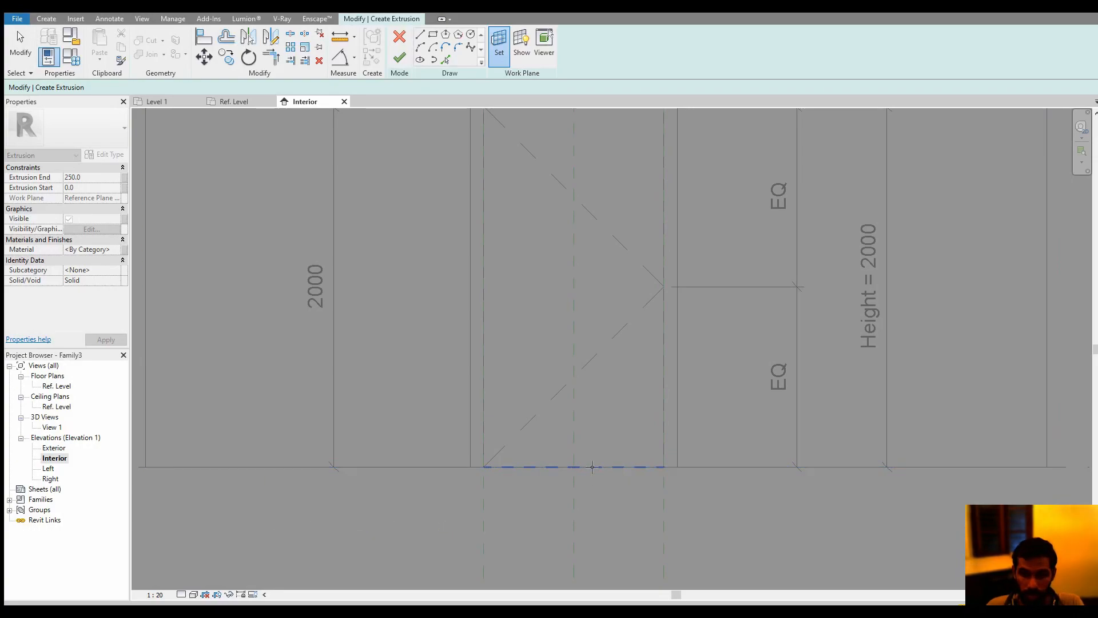
key(Tab)
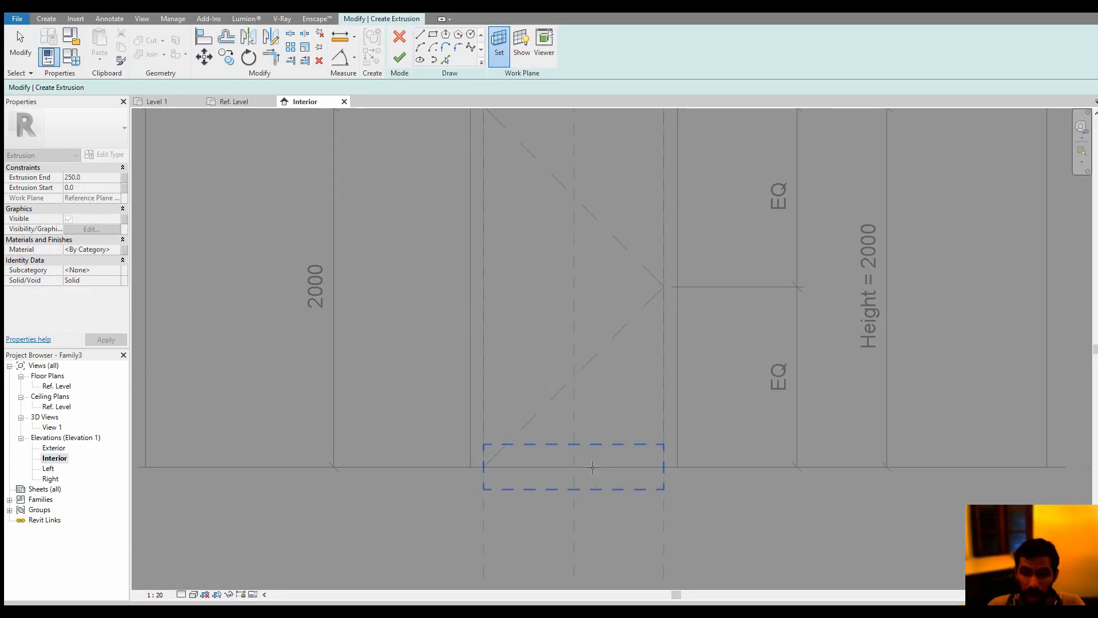
click(593, 467)
Sketch a rectangular door panel profile about 520 mm wide and 1060 mm high inside the door opening
middle_drag(589, 424, 602, 459)
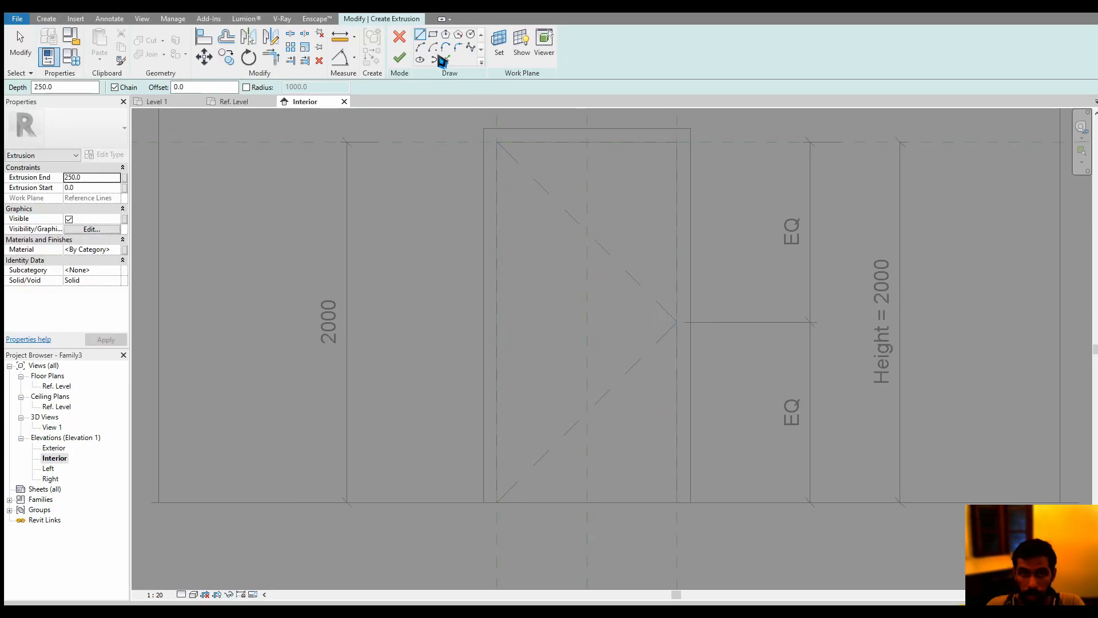
click(433, 34)
click(536, 237)
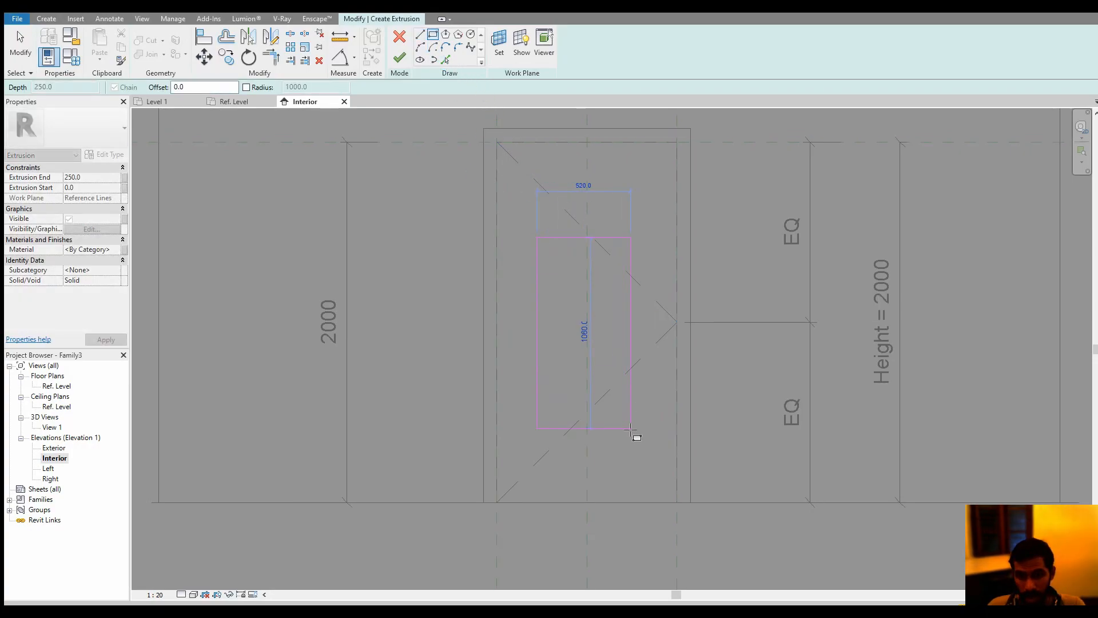
click(631, 428)
key(Escape)
key(Escape)
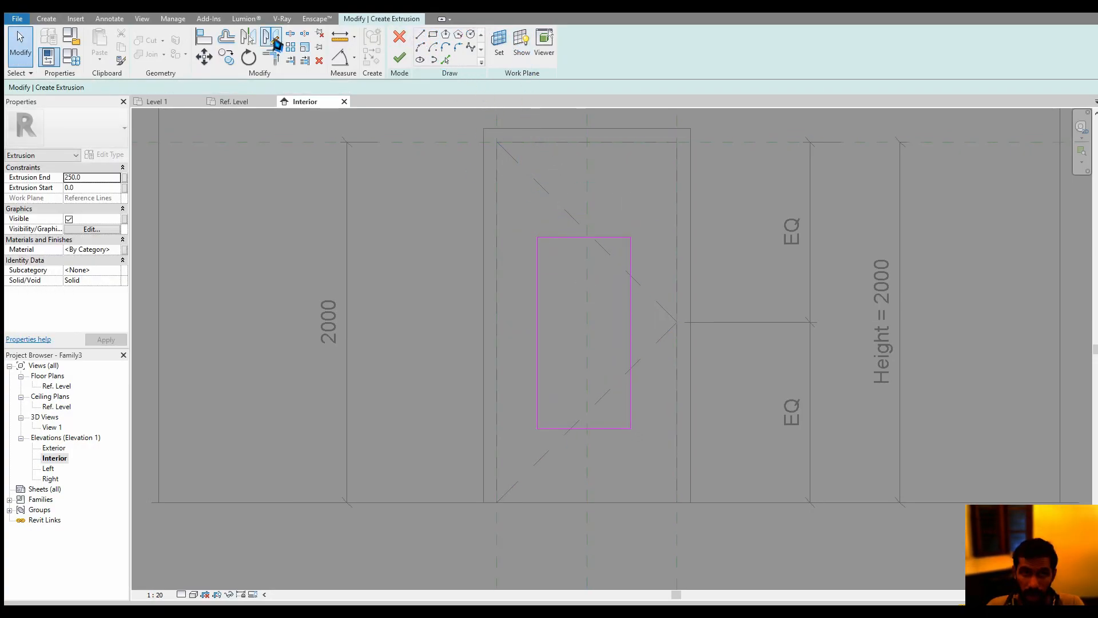
Align the rectangle's bottom edge to the Ref. Level and its right edge to the right jamb reference plane
click(204, 36)
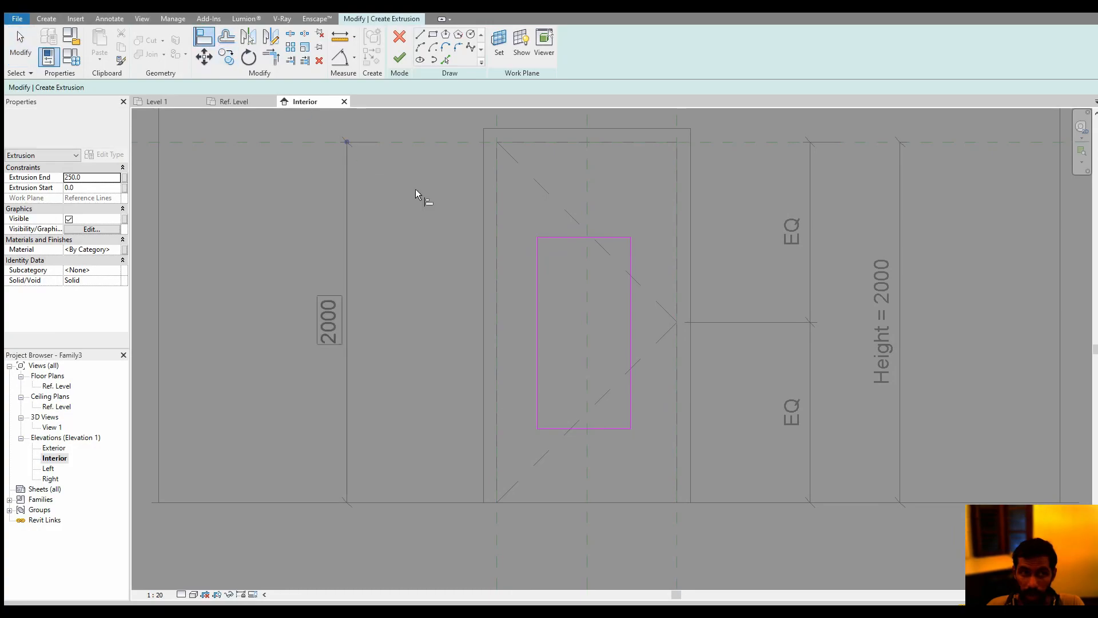
click(912, 503)
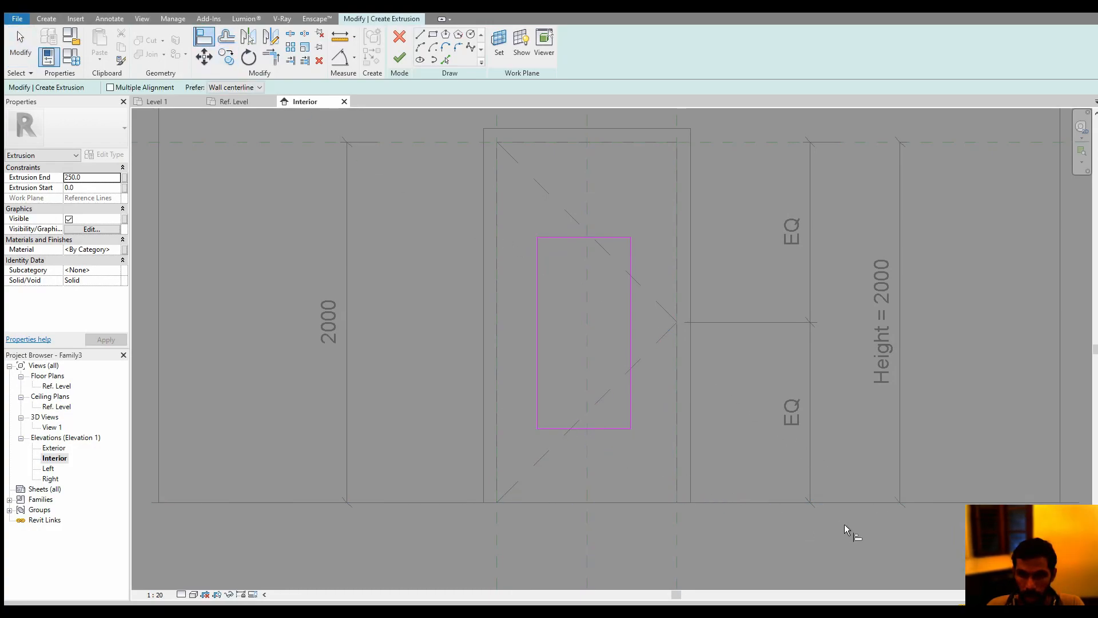
click(918, 504)
click(608, 429)
click(676, 536)
click(632, 457)
click(657, 330)
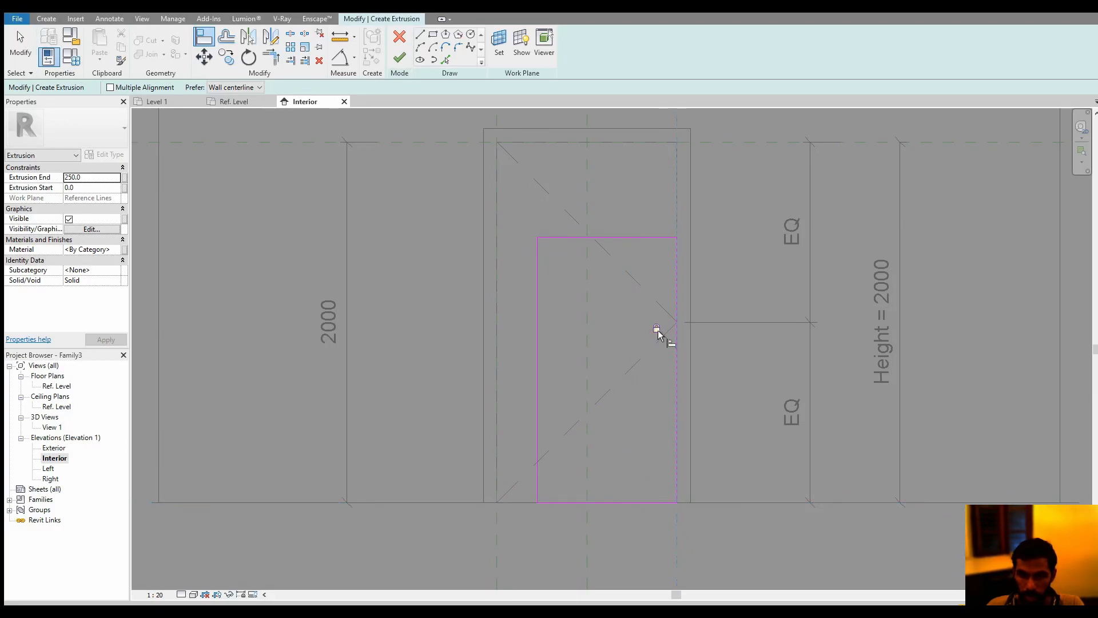
Align the rectangle's top edge to the door head reference plane and its left edge to the left jamb reference plane
middle_drag(668, 276, 658, 354)
click(745, 219)
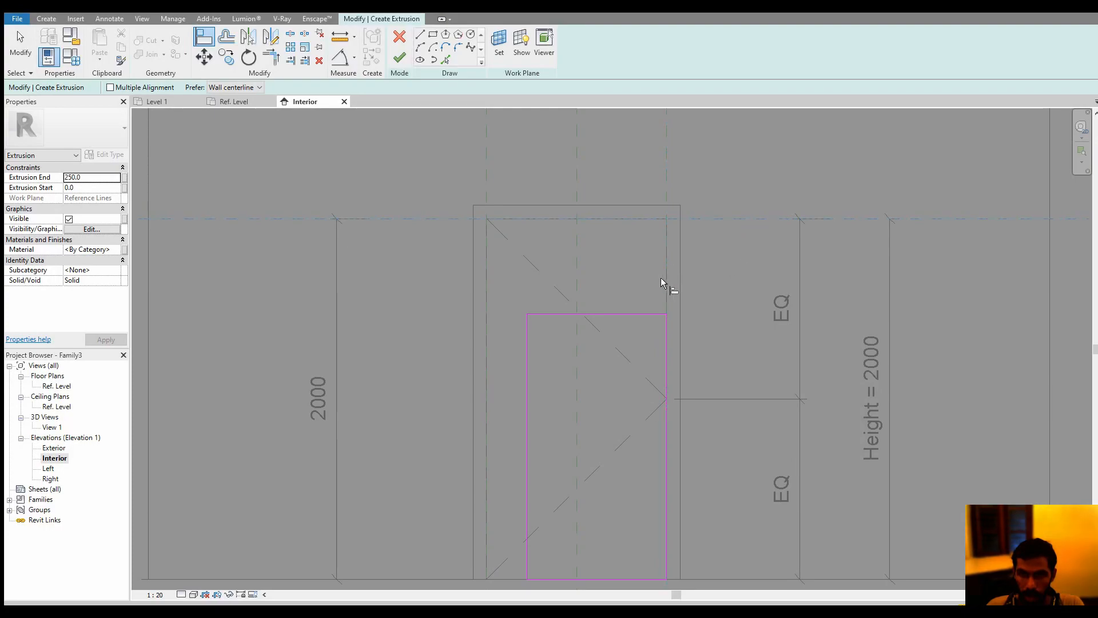
click(614, 314)
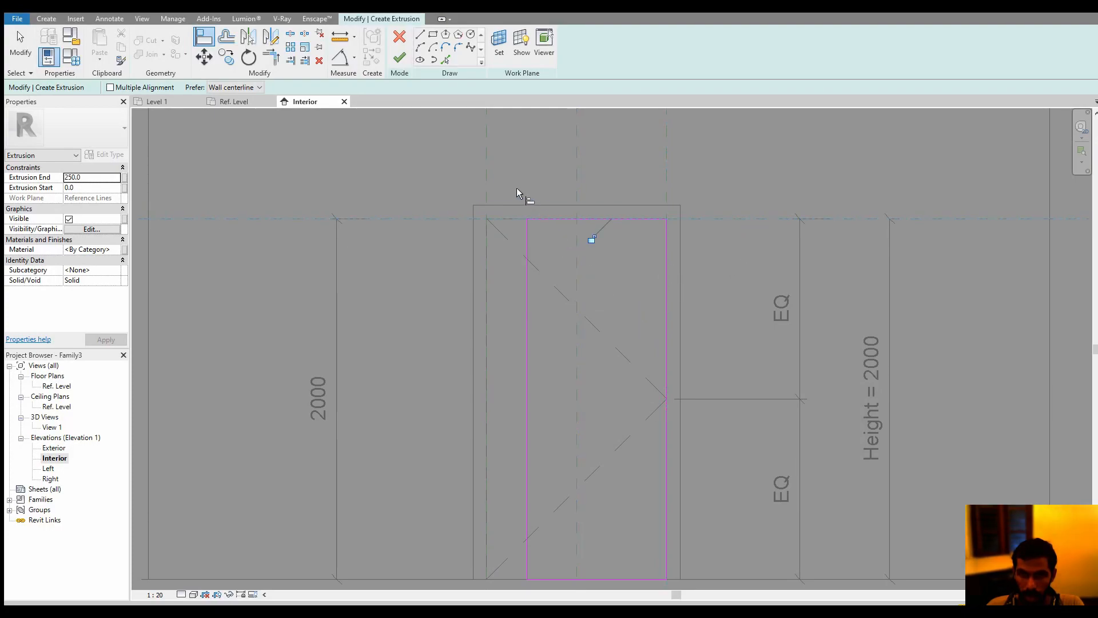
click(526, 303)
key(Escape)
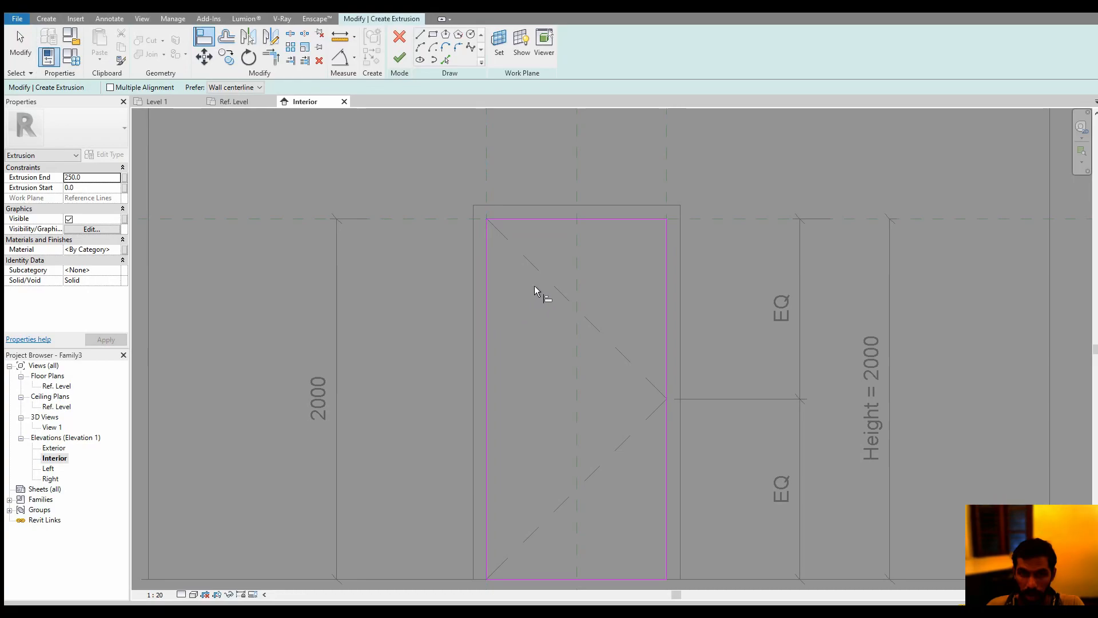
Finish the door panel extrusion and set its depth to 50 mm
click(399, 58)
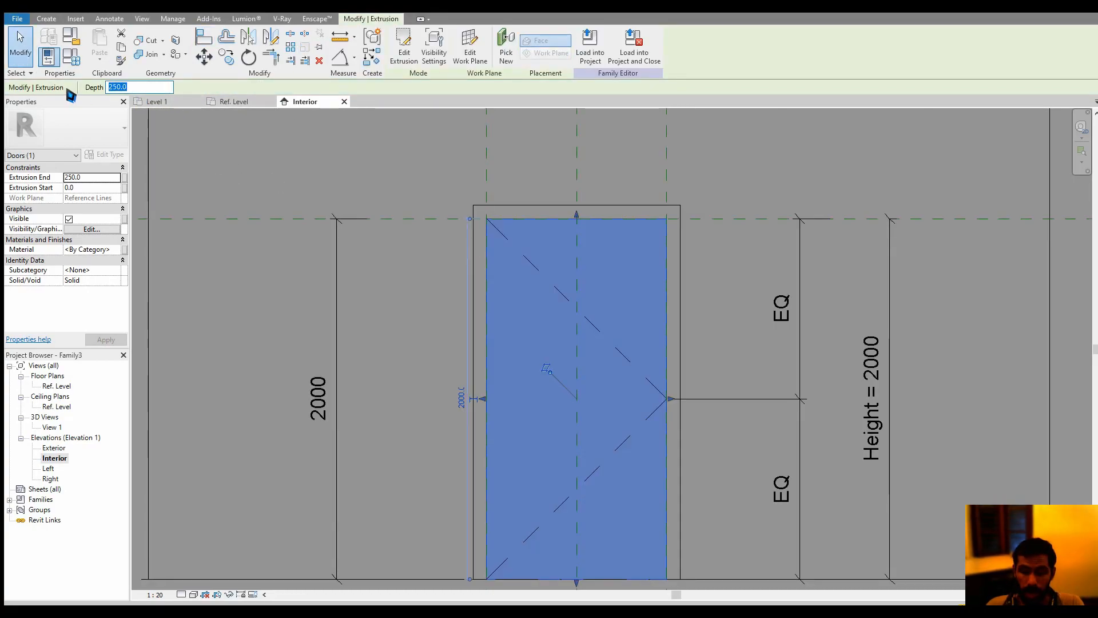
text(50)
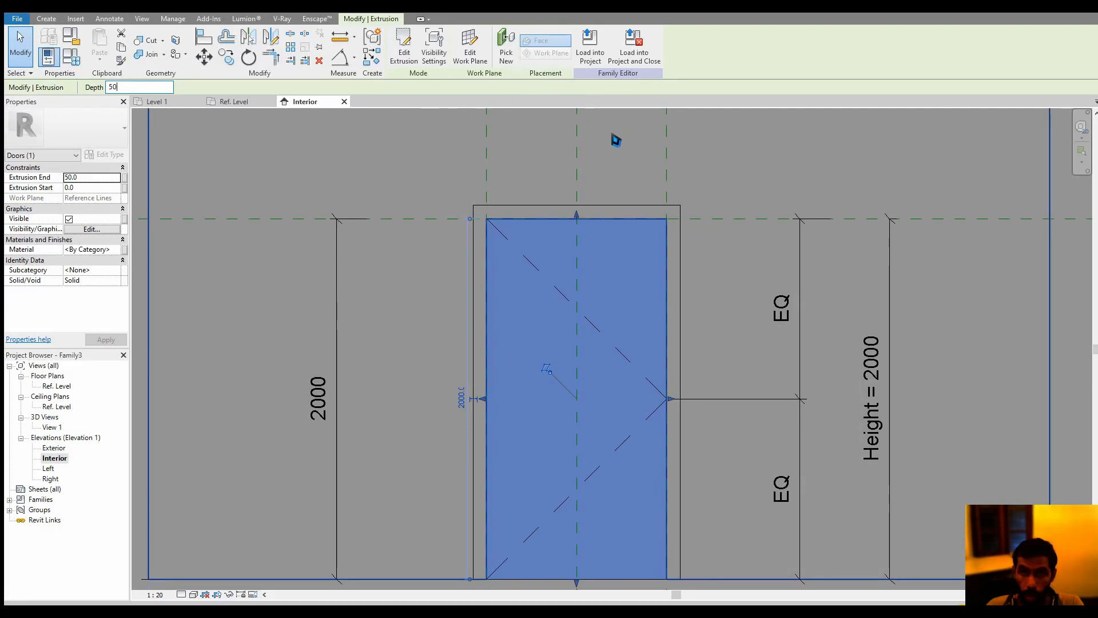
scroll(601, 171, down, 3)
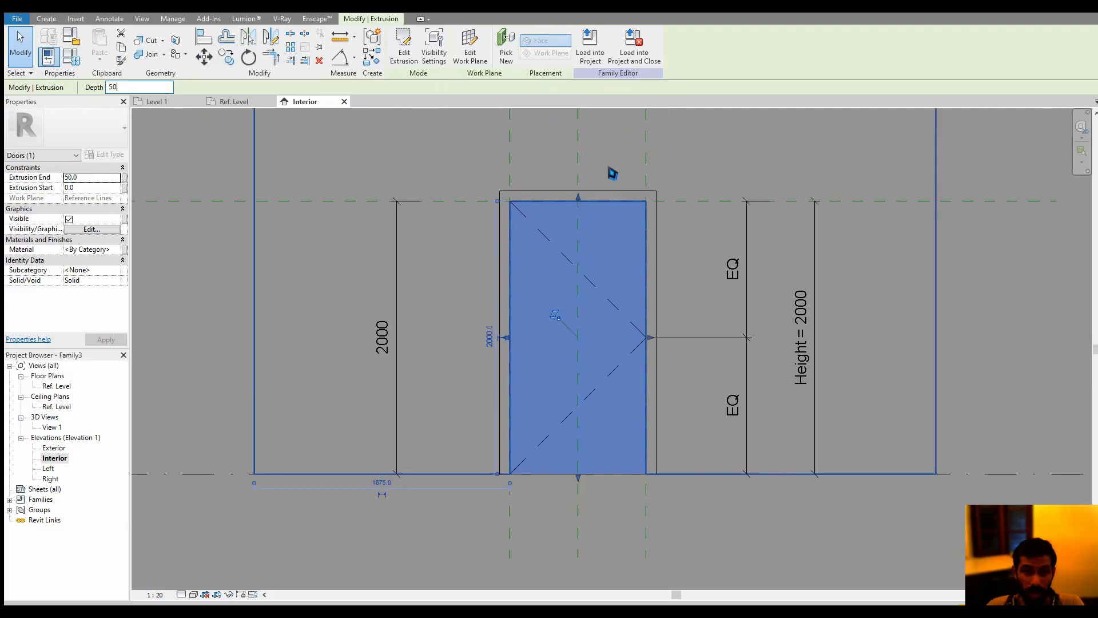
click(478, 280)
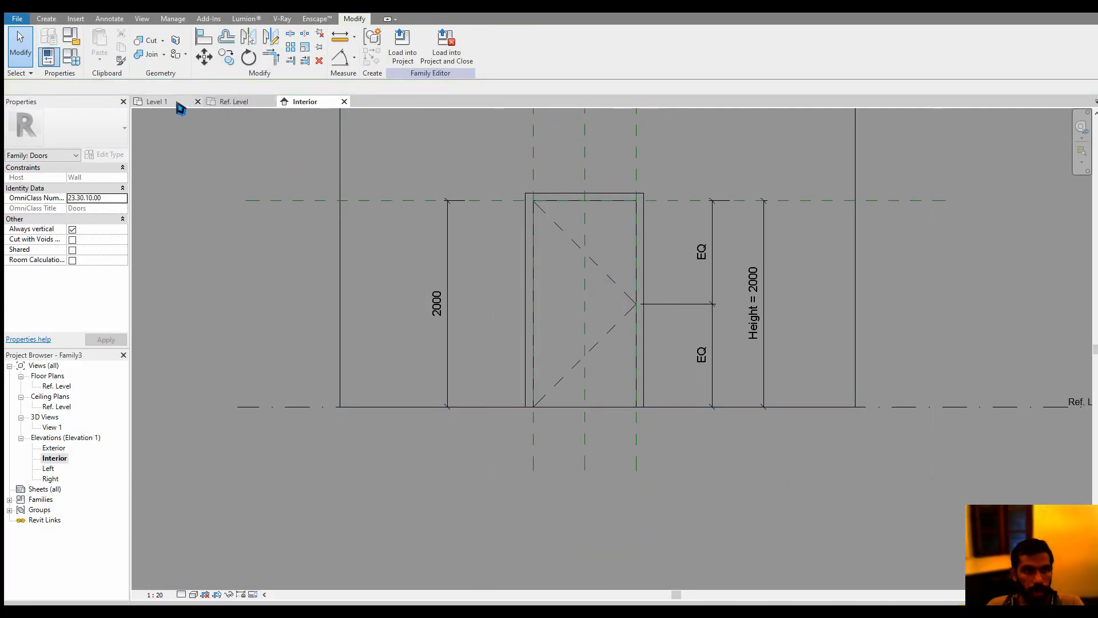
Open the family's default 3D view to inspect the door panel
click(142, 18)
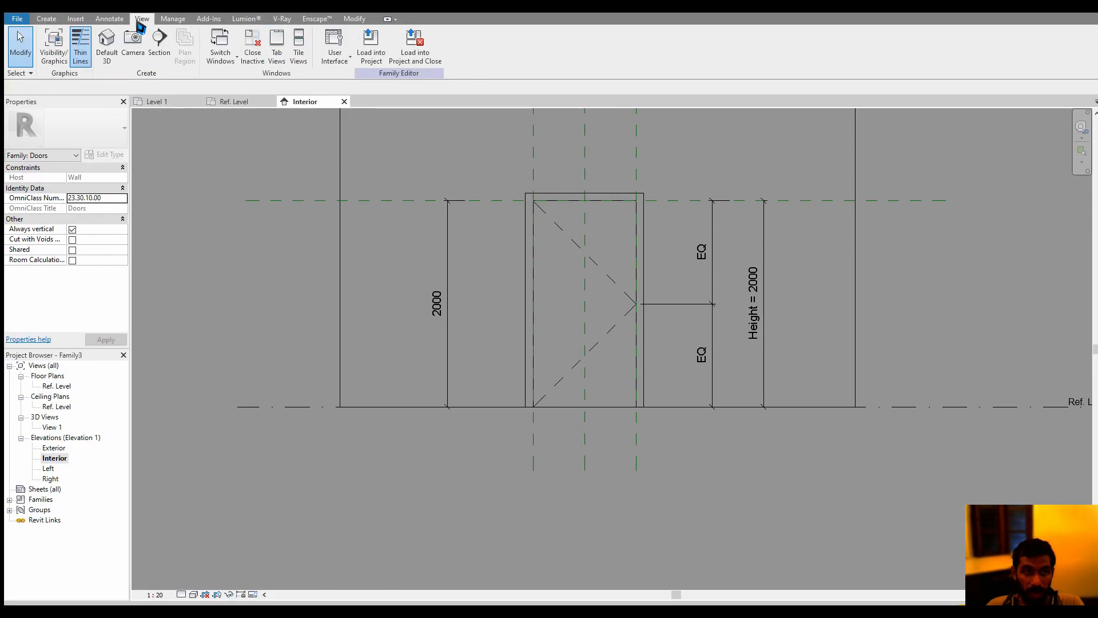
click(104, 55)
scroll(680, 468, up, 4)
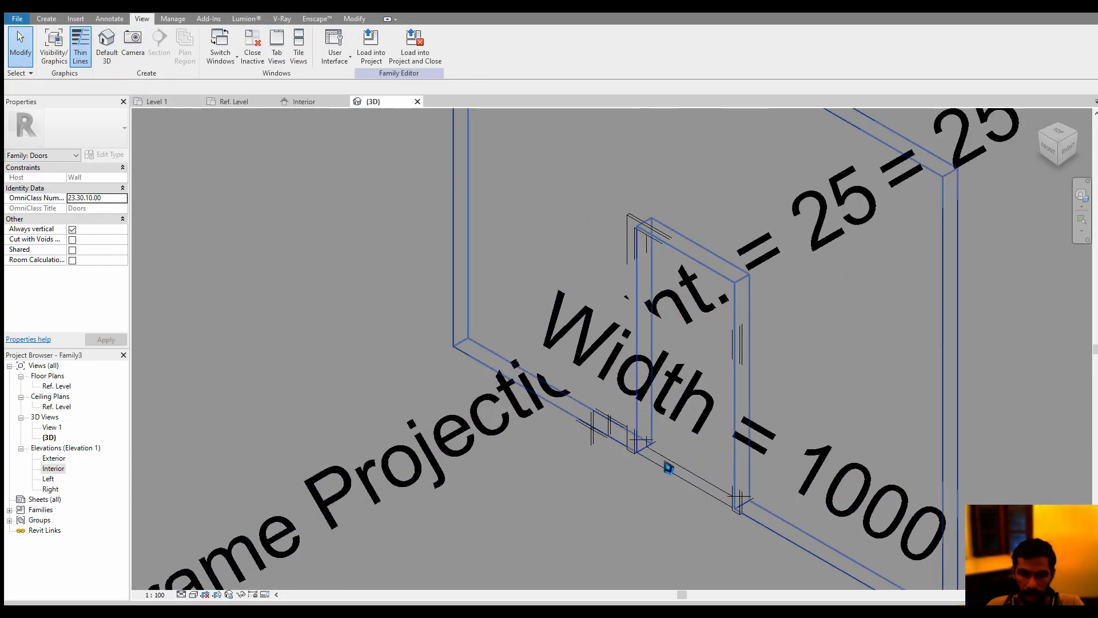
Hide all annotation categories in the family's 3D view through the Visibility/Graphic Overrides
scroll(450, 503, down, 2)
middle_drag(450, 503, 518, 446)
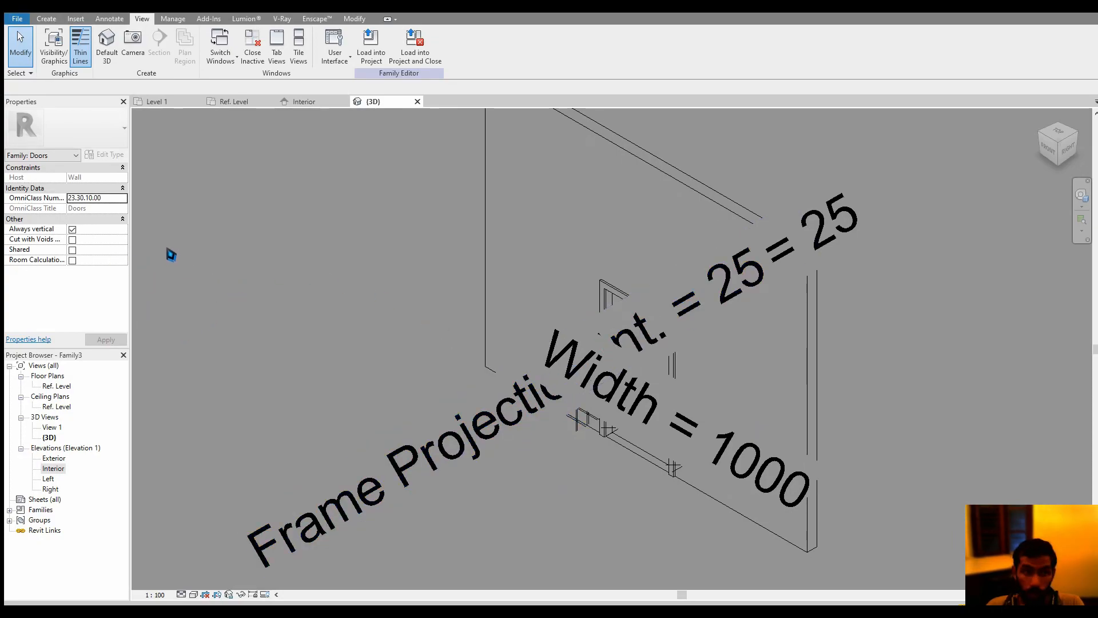
key(v)
key(v)
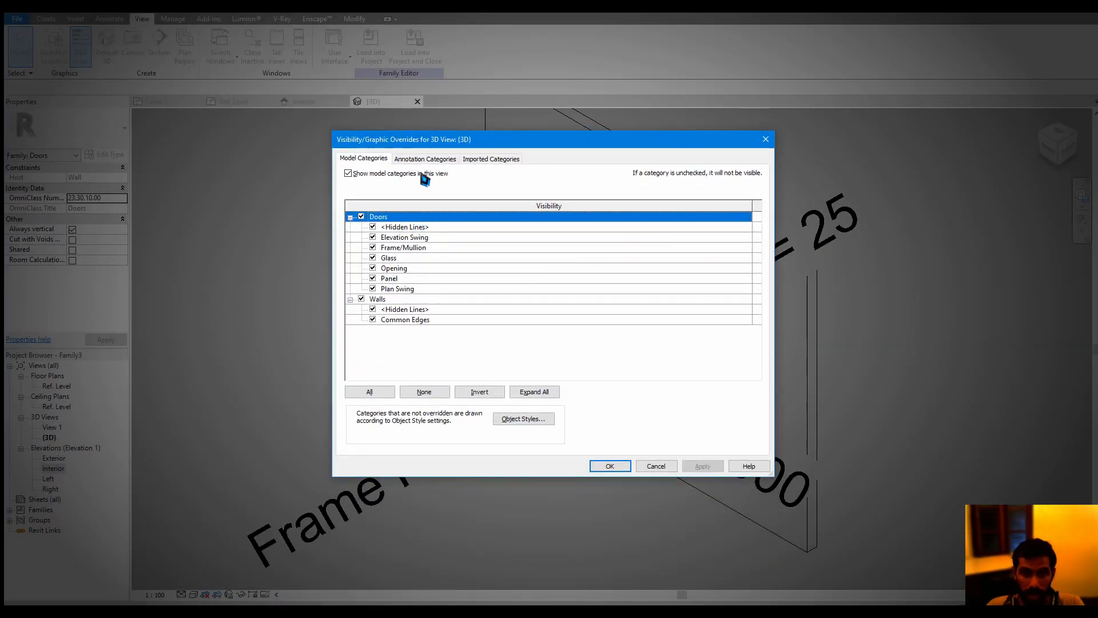
click(425, 159)
click(609, 465)
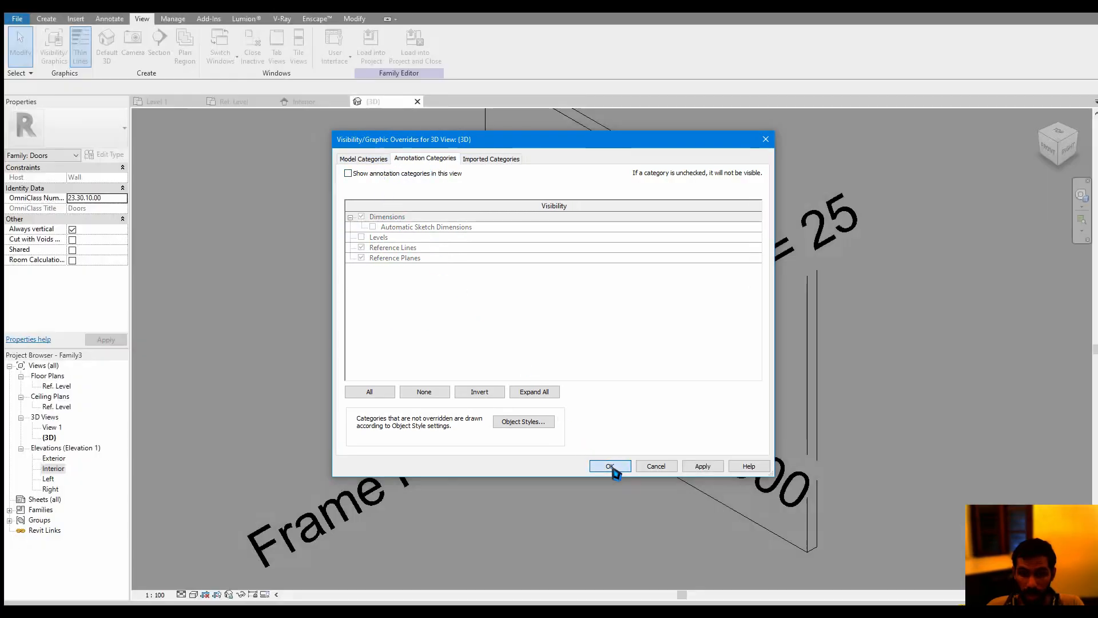
scroll(591, 473, down, 3)
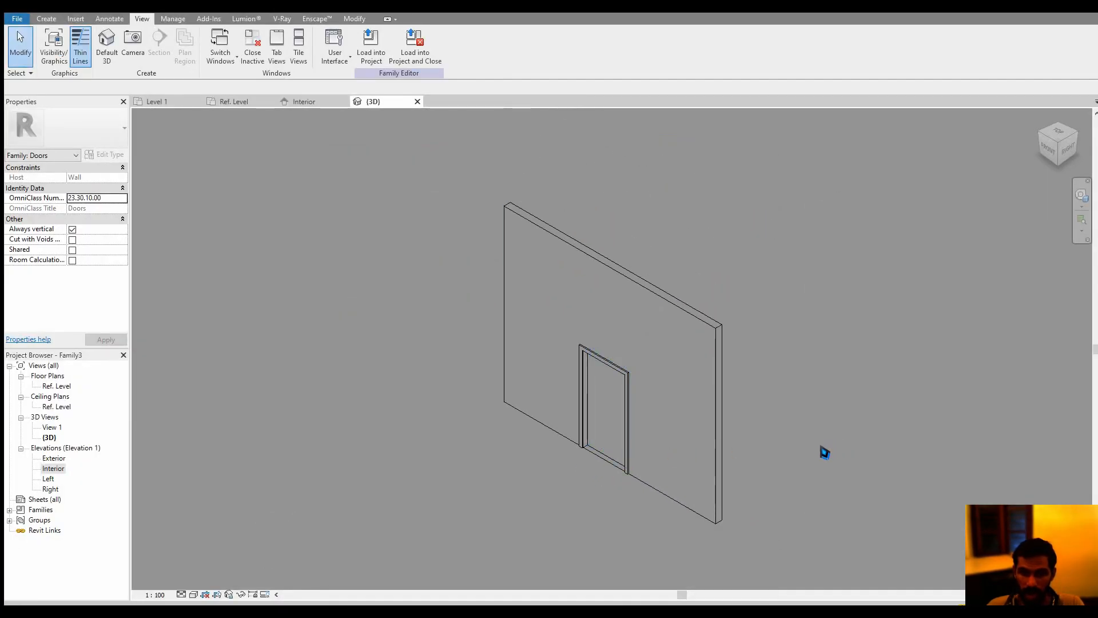
Test the door panel from the back of the wall by applying a swing value of 45° in Family Types
shift+middle_drag(825, 441, 327, 298)
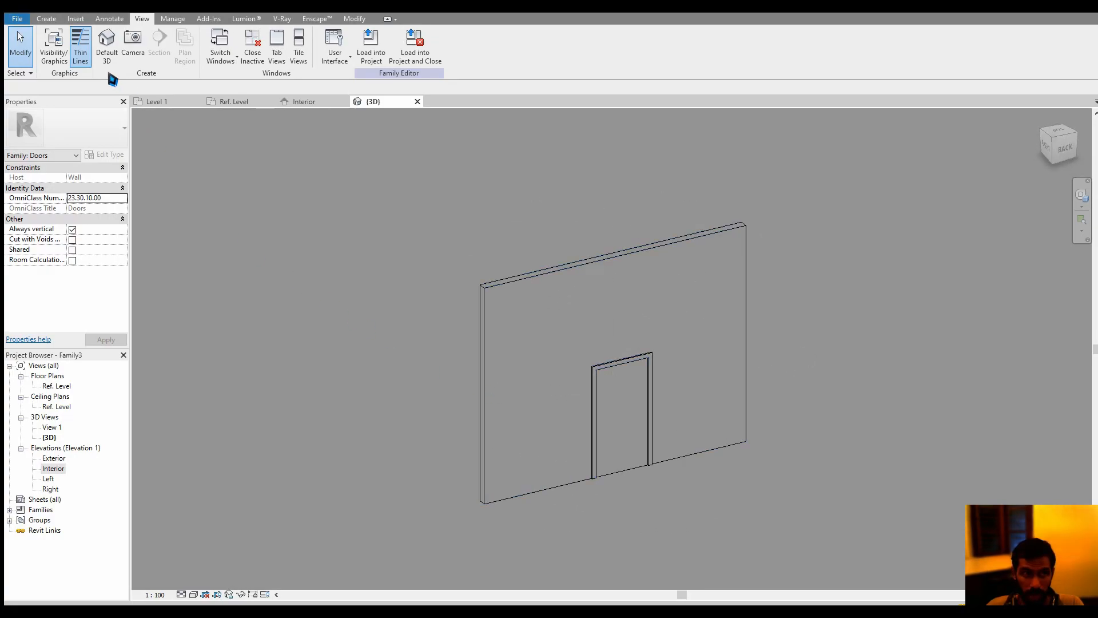
click(46, 18)
click(76, 64)
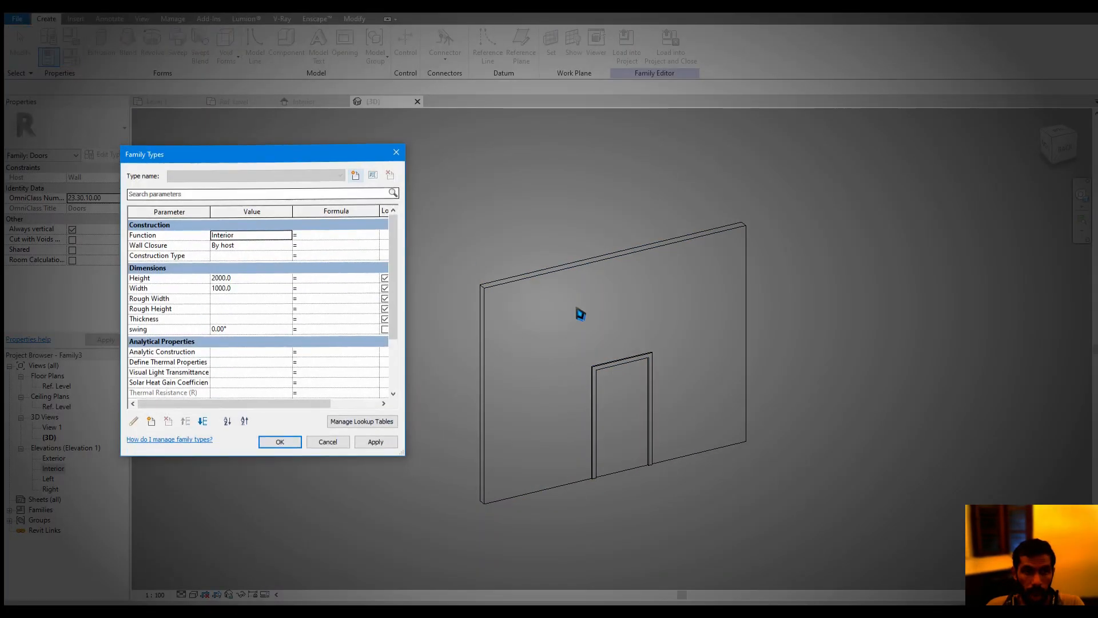
click(278, 334)
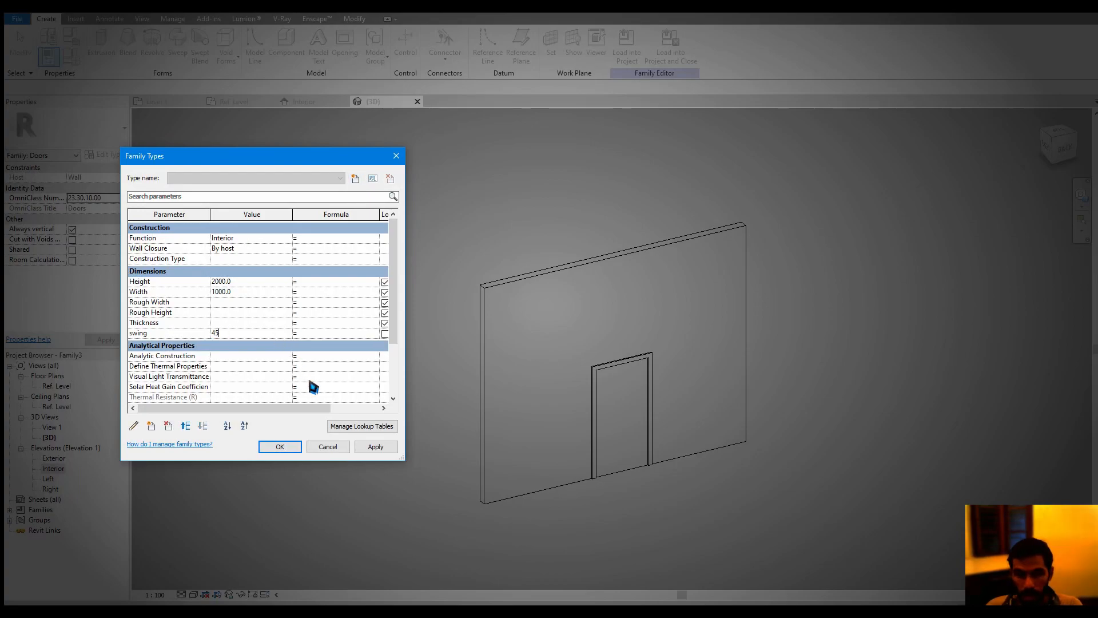
click(375, 448)
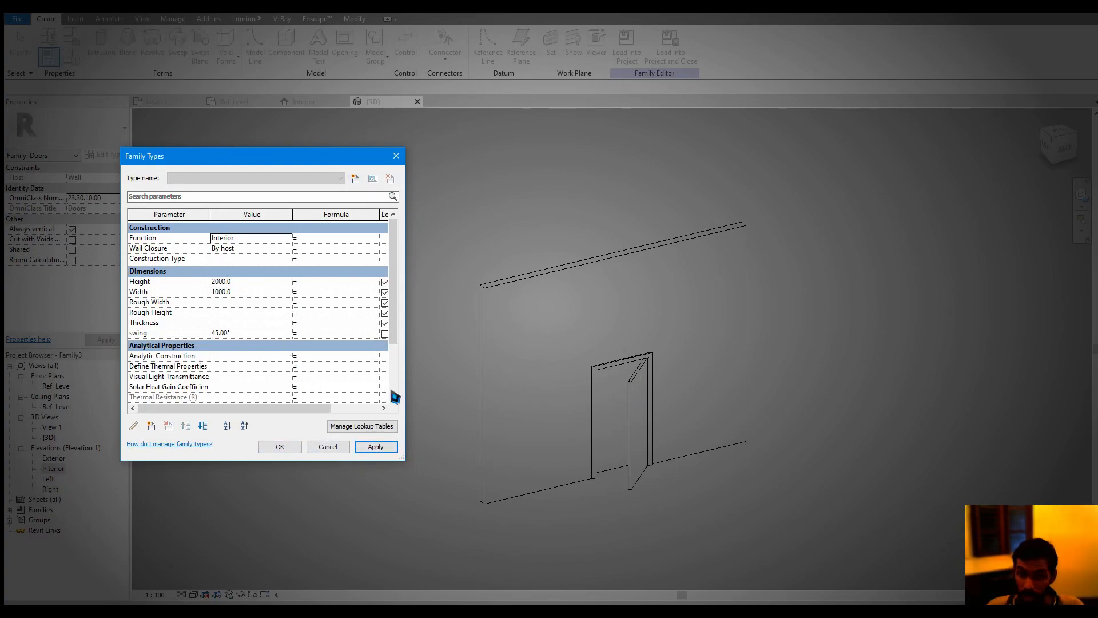
Test the door's Width parameter by applying a value of 2000
click(247, 293)
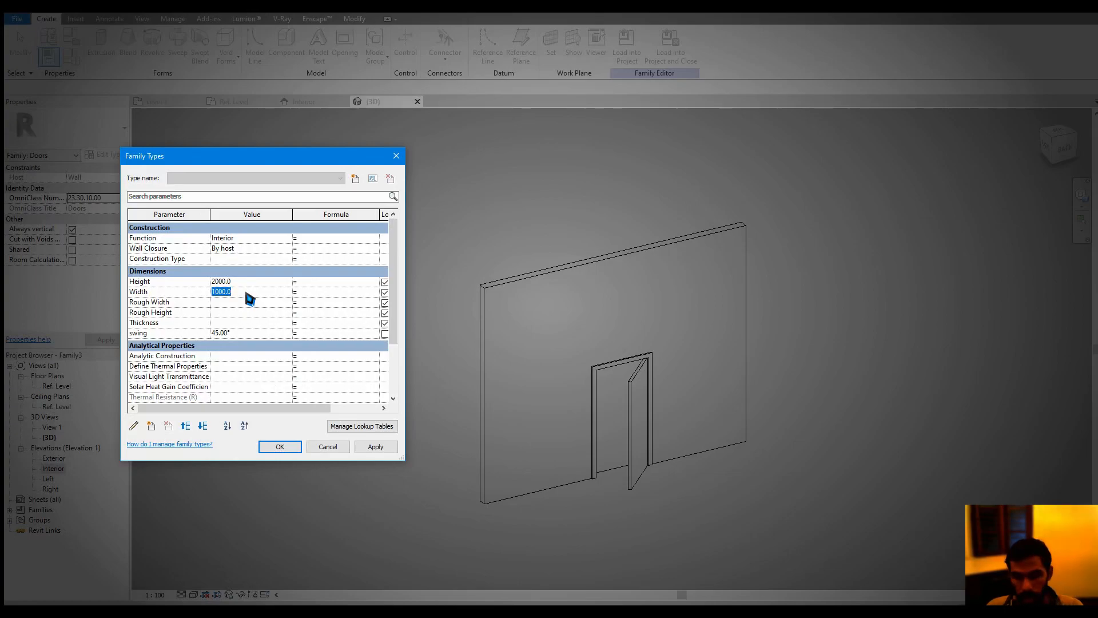
text(2000)
click(375, 448)
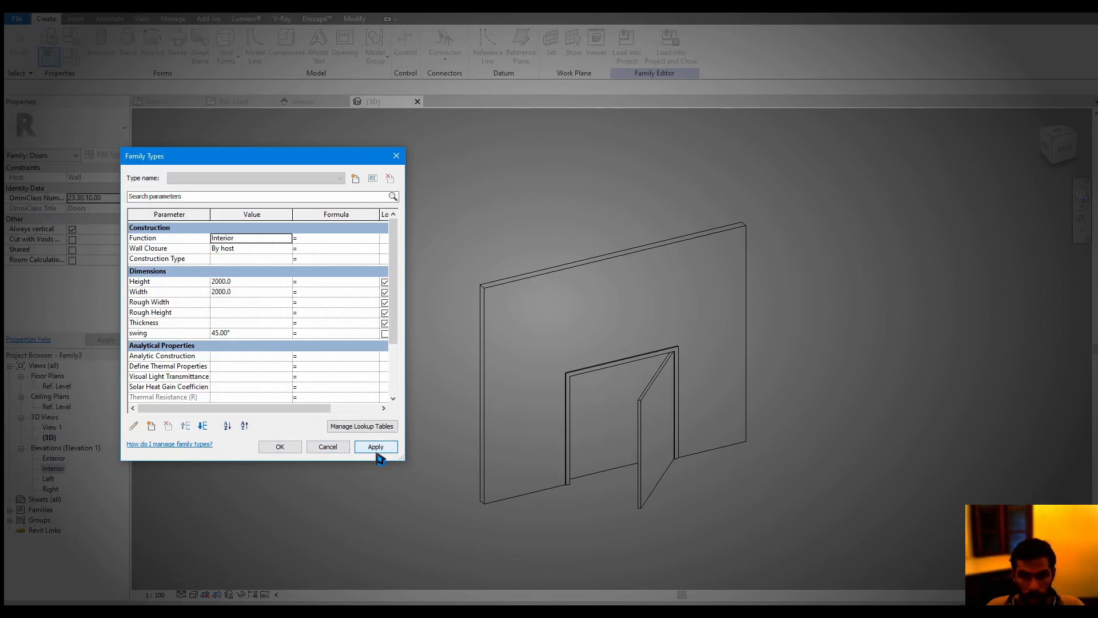
Reset the swing parameter to 0° and the Width to 1000, and close Family Types
click(254, 338)
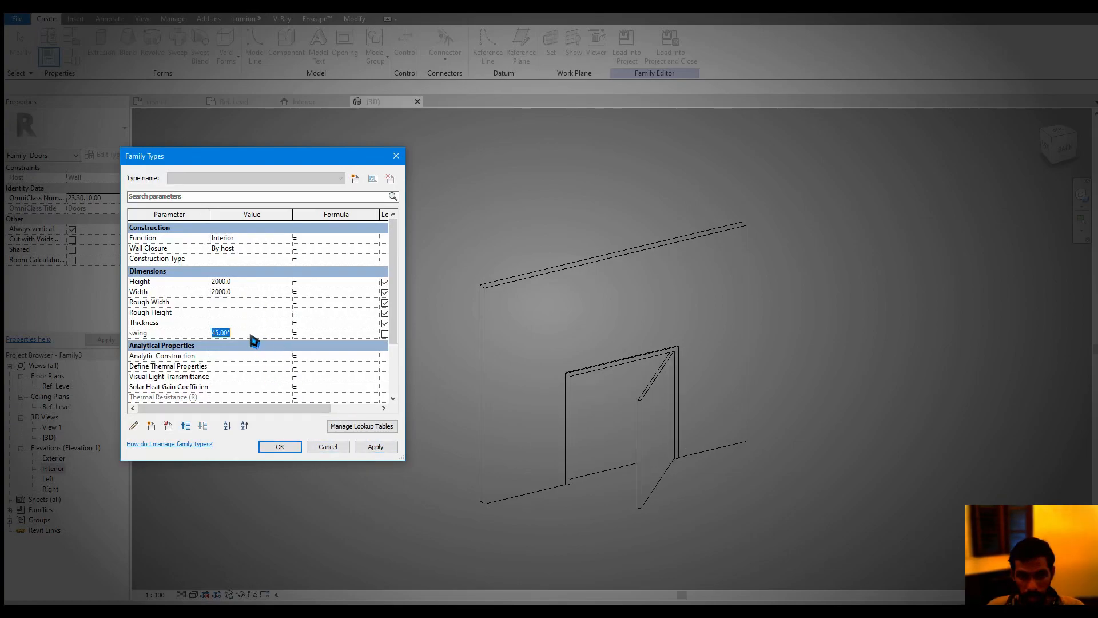
click(374, 448)
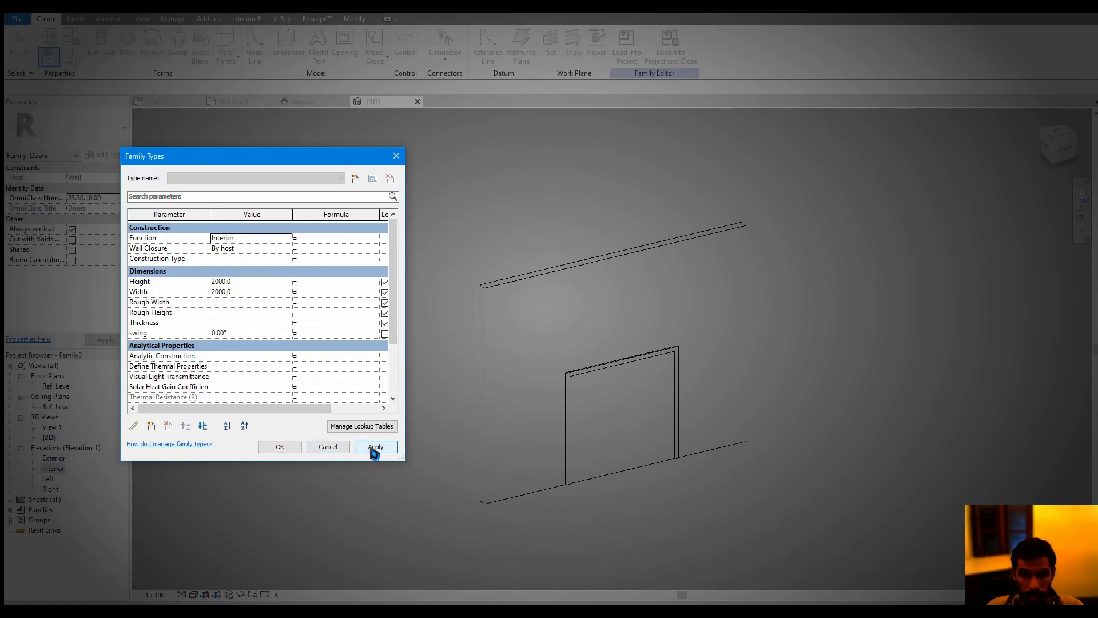
click(254, 337)
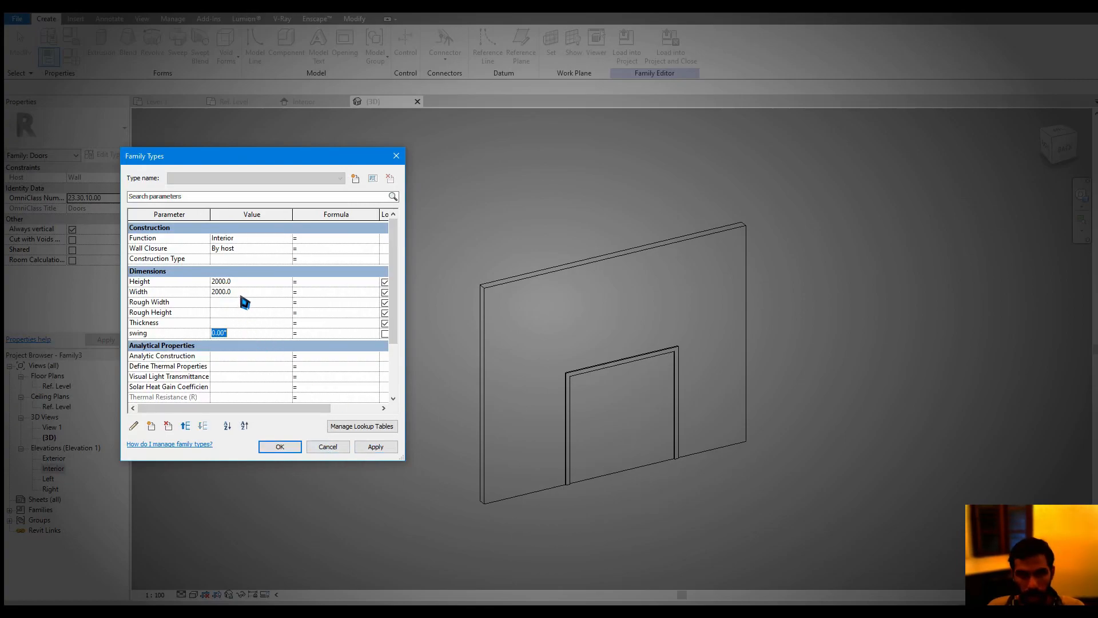
click(372, 448)
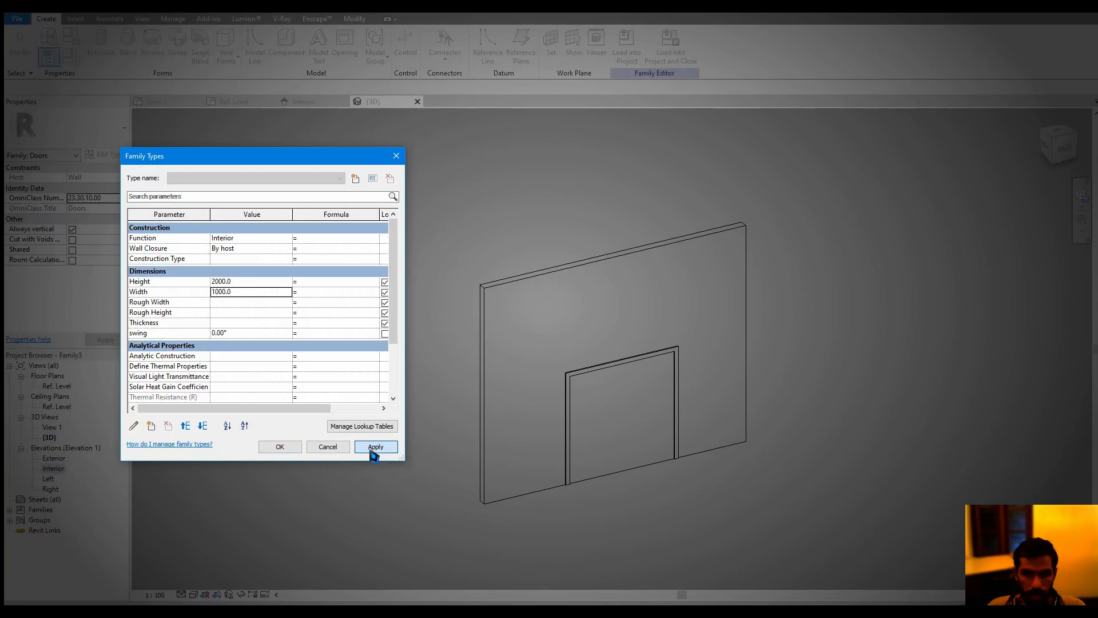
click(294, 448)
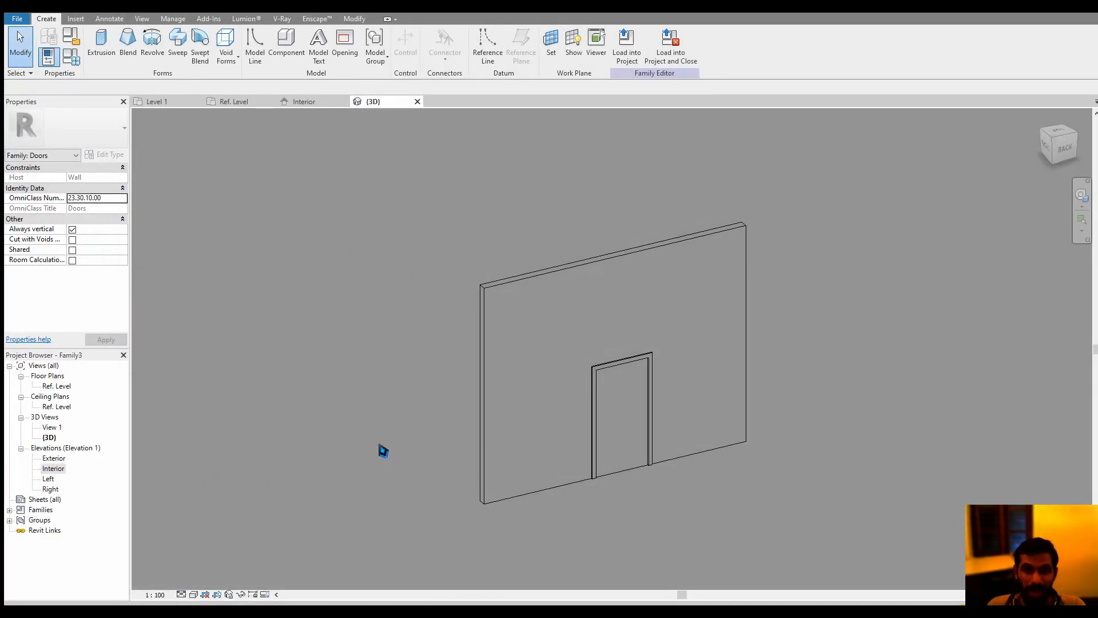
Load the door family into the project and draw a straight horizontal Generic - 200mm wall on Level 1
click(625, 54)
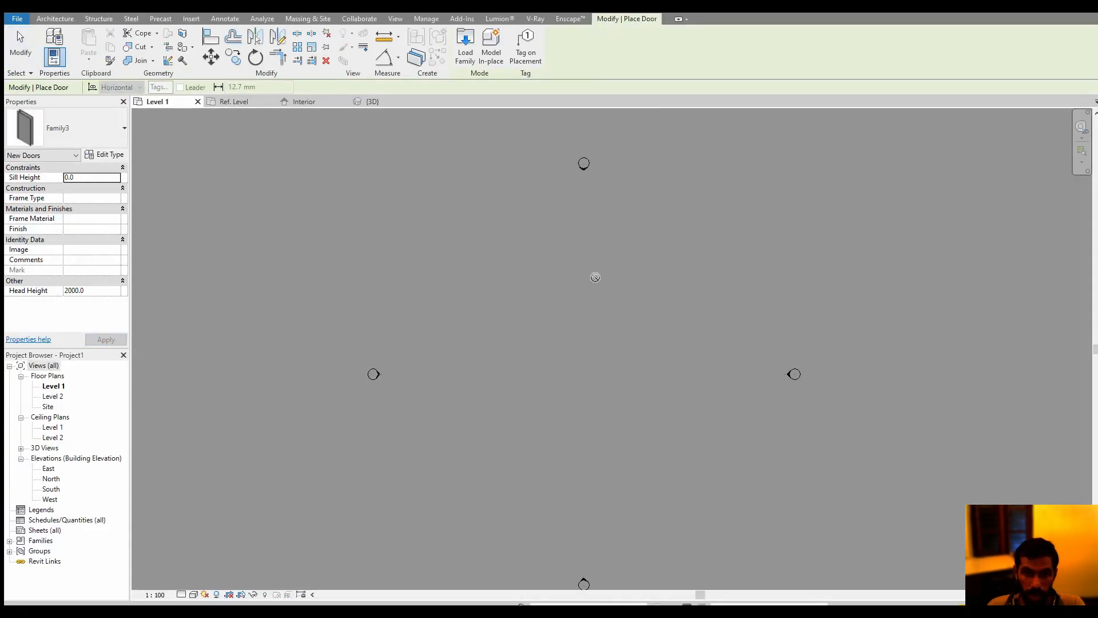
key(Escape)
key(w)
key(a)
click(544, 336)
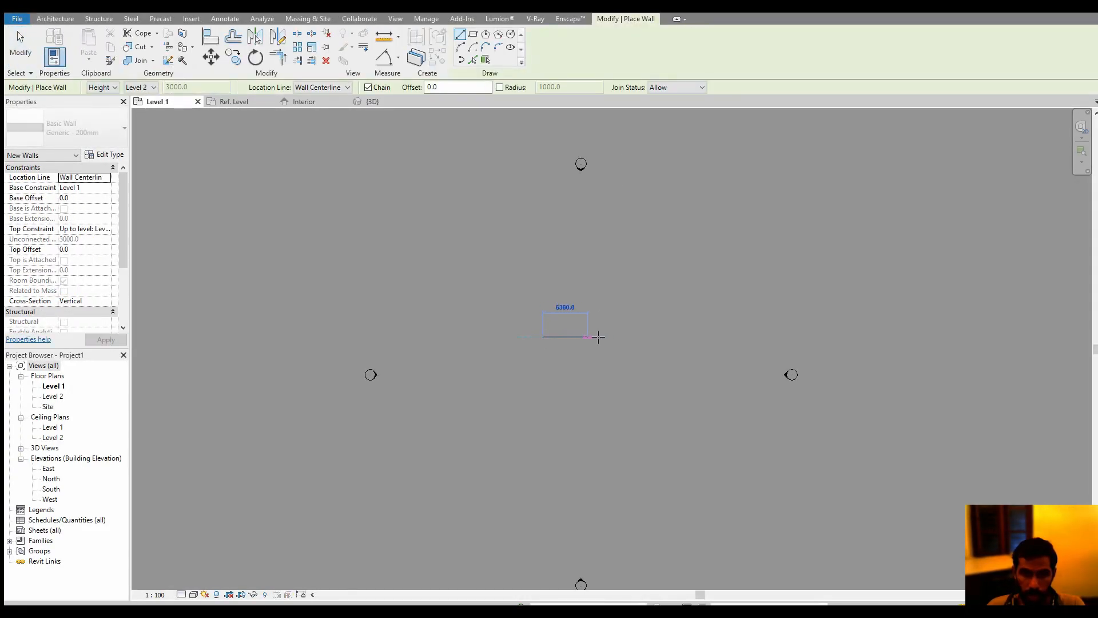
click(610, 336)
key(Escape)
key(Escape)
Place the Family3 door near the middle of the new wall
scroll(566, 338, up, 3)
scroll(567, 338, up, 4)
middle_drag(571, 354, 540, 405)
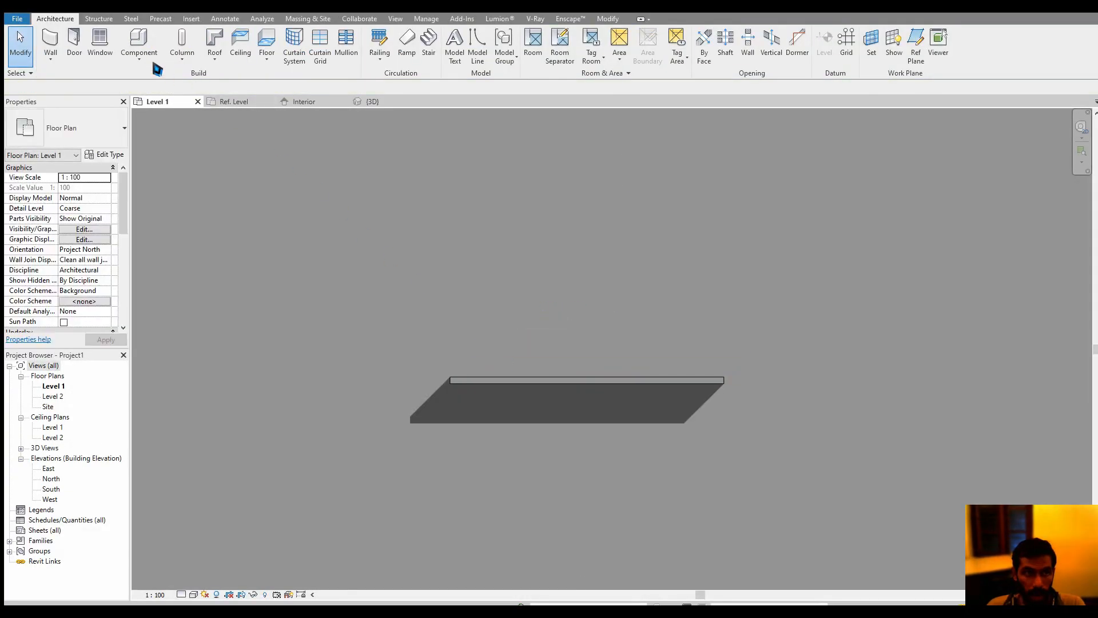
click(80, 50)
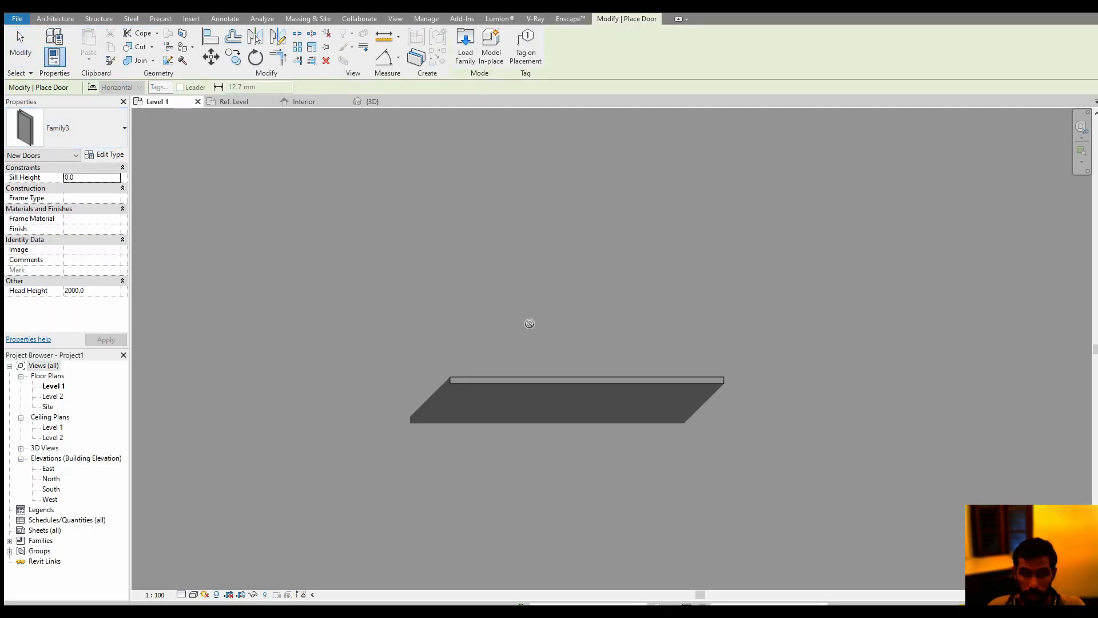
click(586, 378)
scroll(596, 374, up, 3)
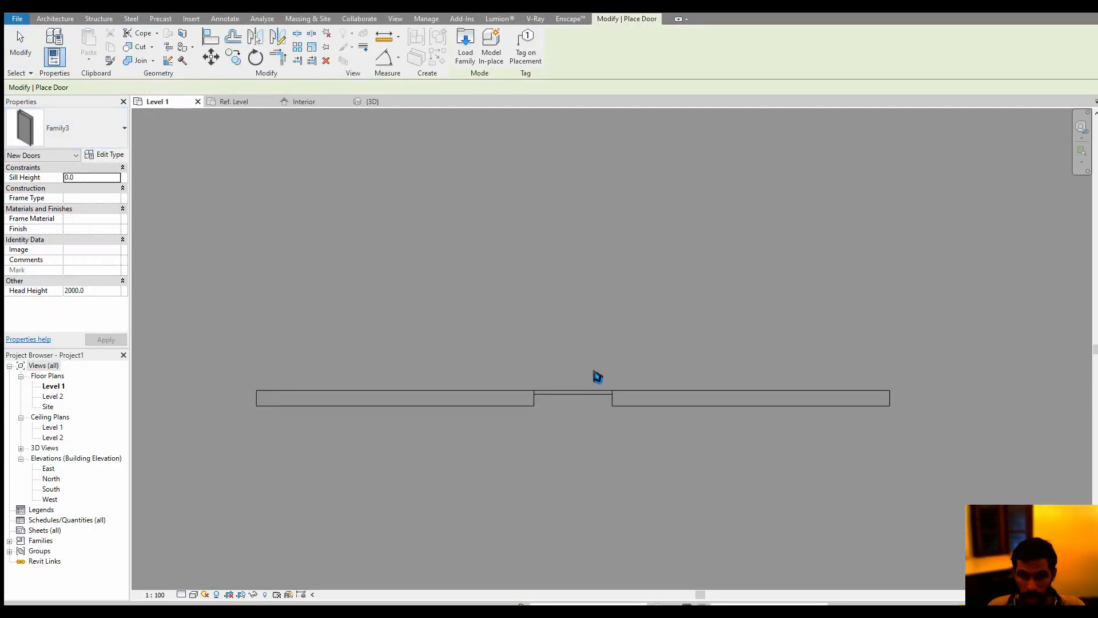
key(Escape)
key(Escape)
Place an M_Single-Flush 0762 x 2032mm door in the wall, to the left of the Family3 door
scroll(577, 368, up, 3)
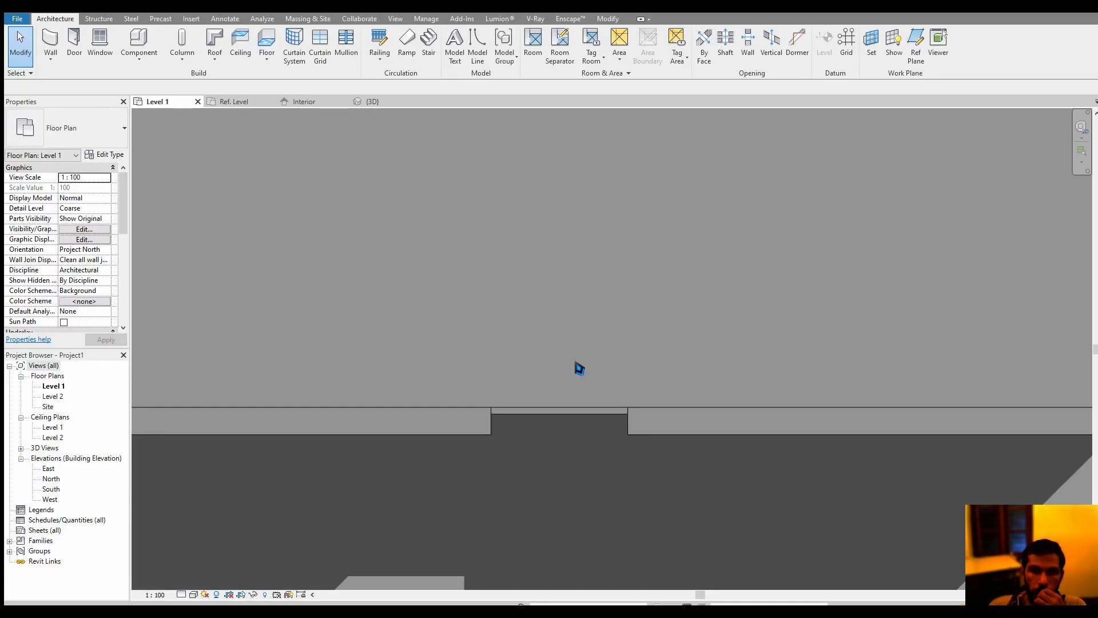
middle_drag(572, 366, 567, 383)
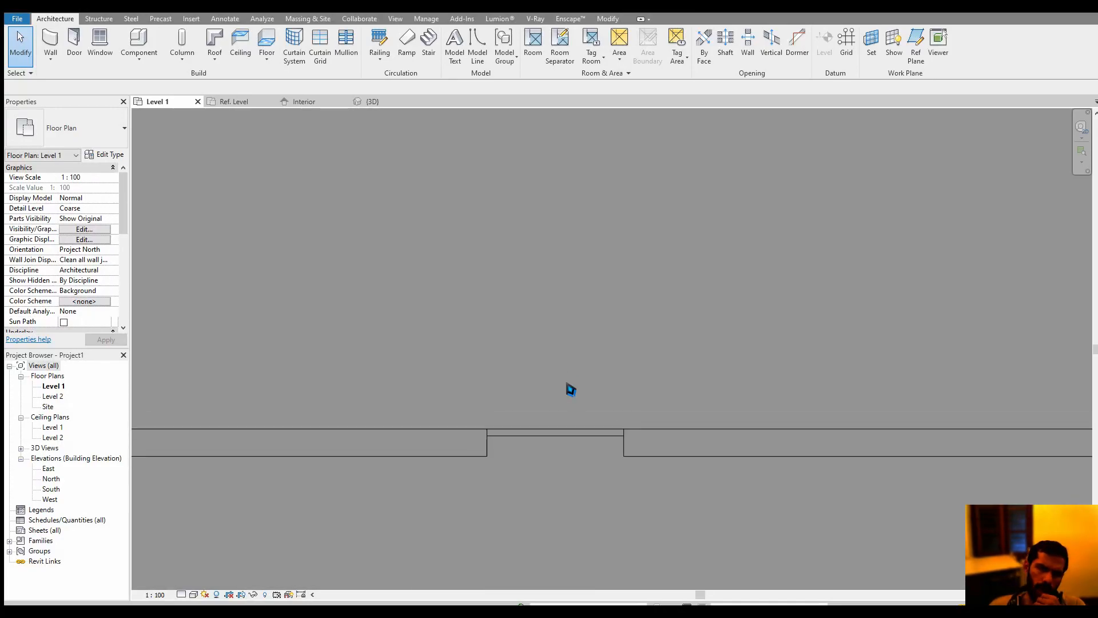
scroll(568, 382, down, 1)
click(74, 46)
click(81, 146)
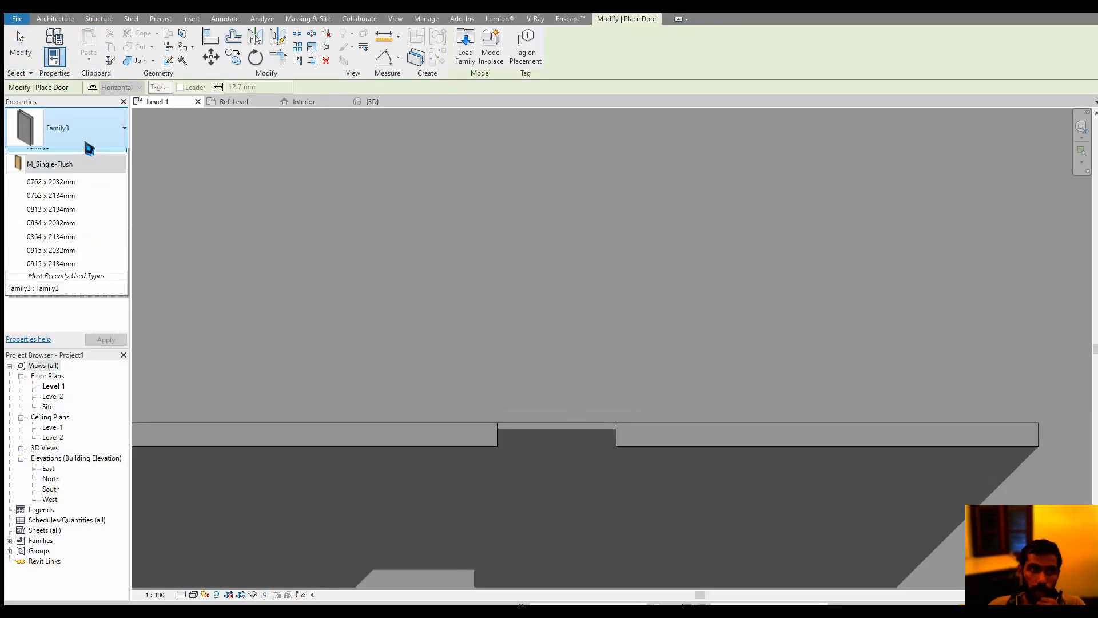
click(68, 229)
scroll(526, 362, down, 2)
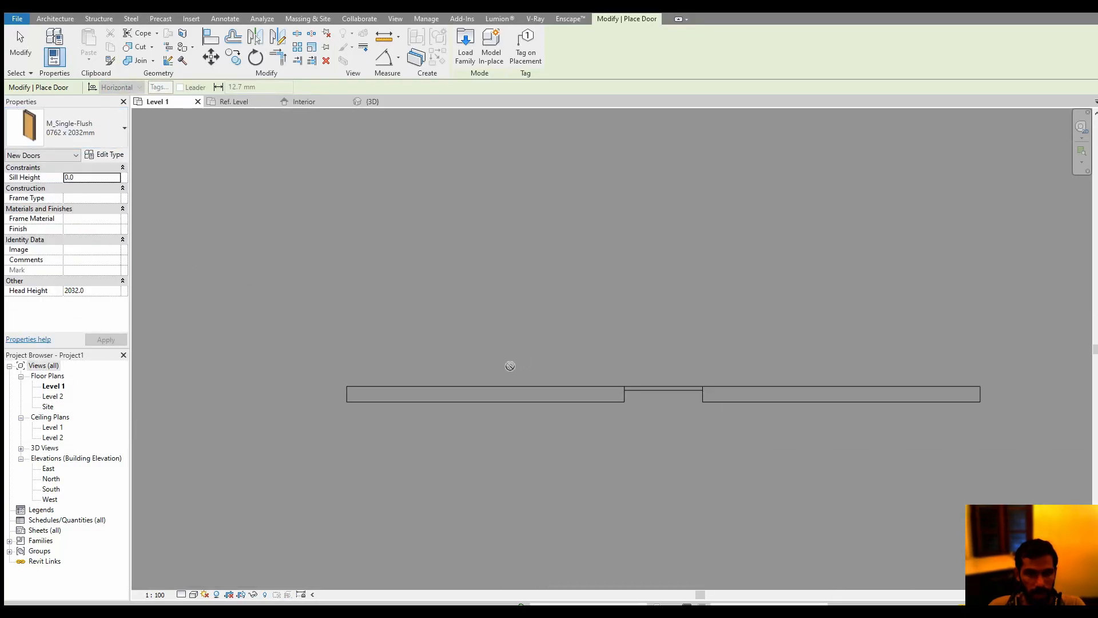
click(515, 363)
key(Escape)
key(Escape)
Compare the M_Single-Flush door with the Family3 door in the Level 1 plan and the project's default 3D view
scroll(523, 337, up, 2)
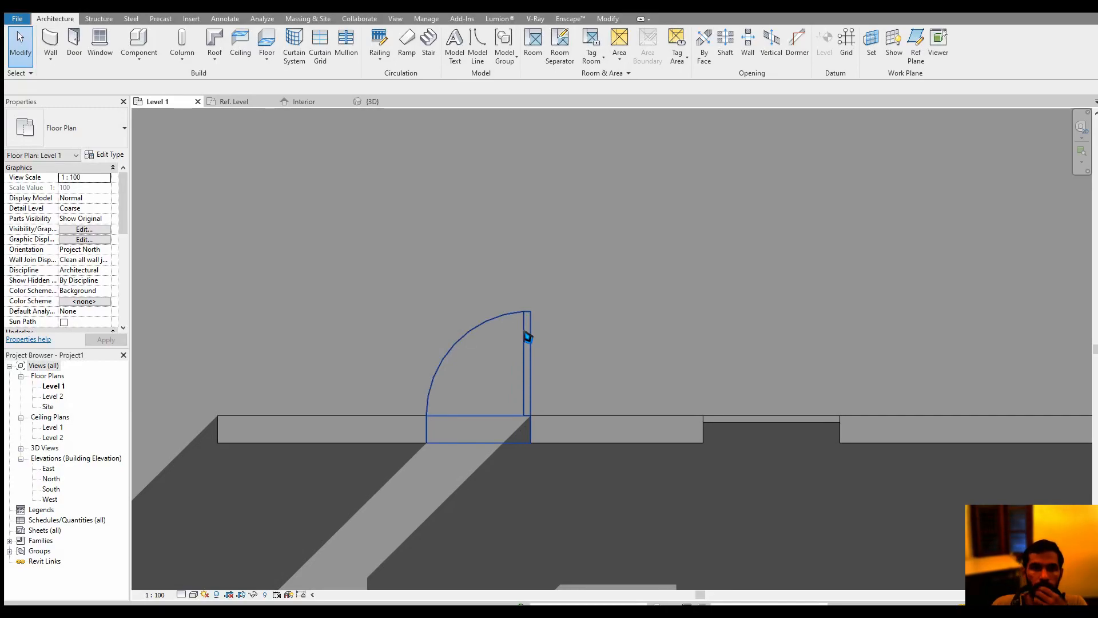
click(527, 338)
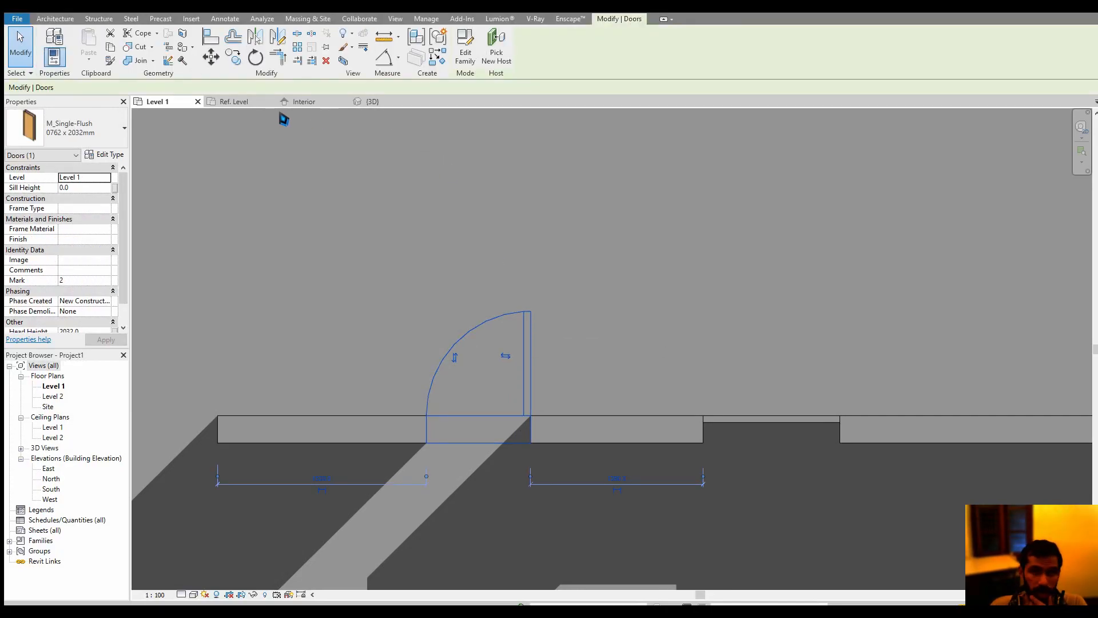
click(396, 19)
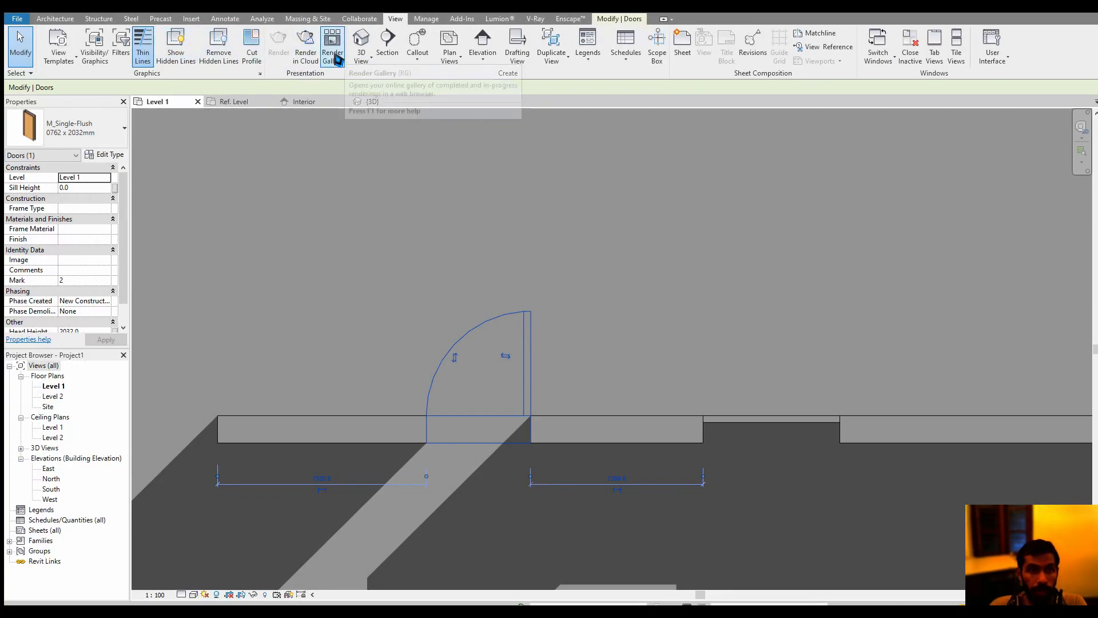
click(362, 41)
scroll(543, 385, up, 5)
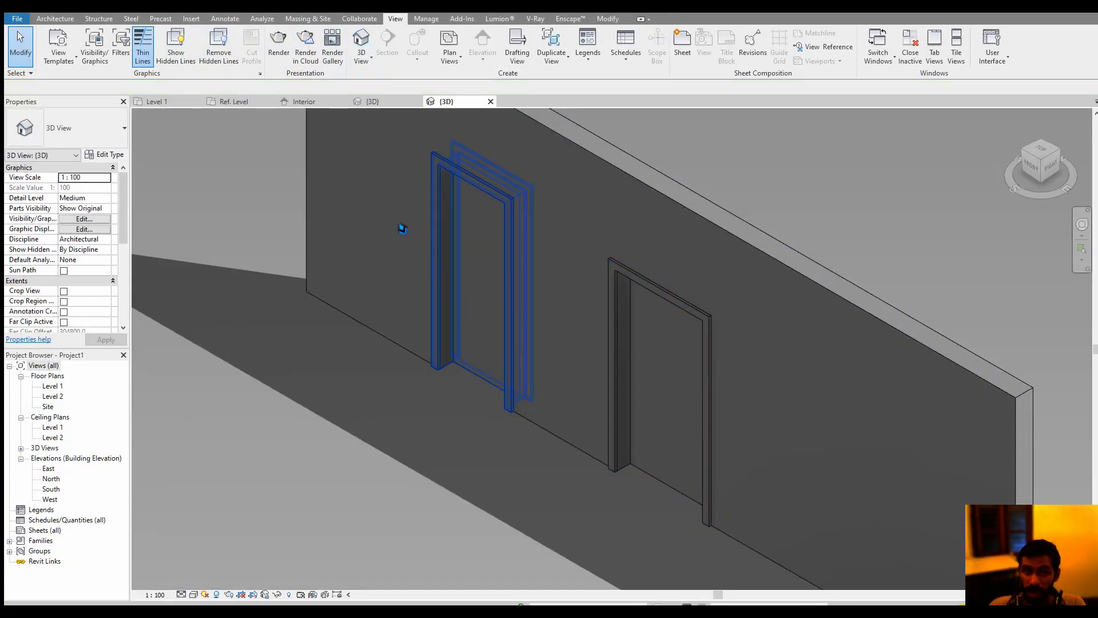
click(363, 101)
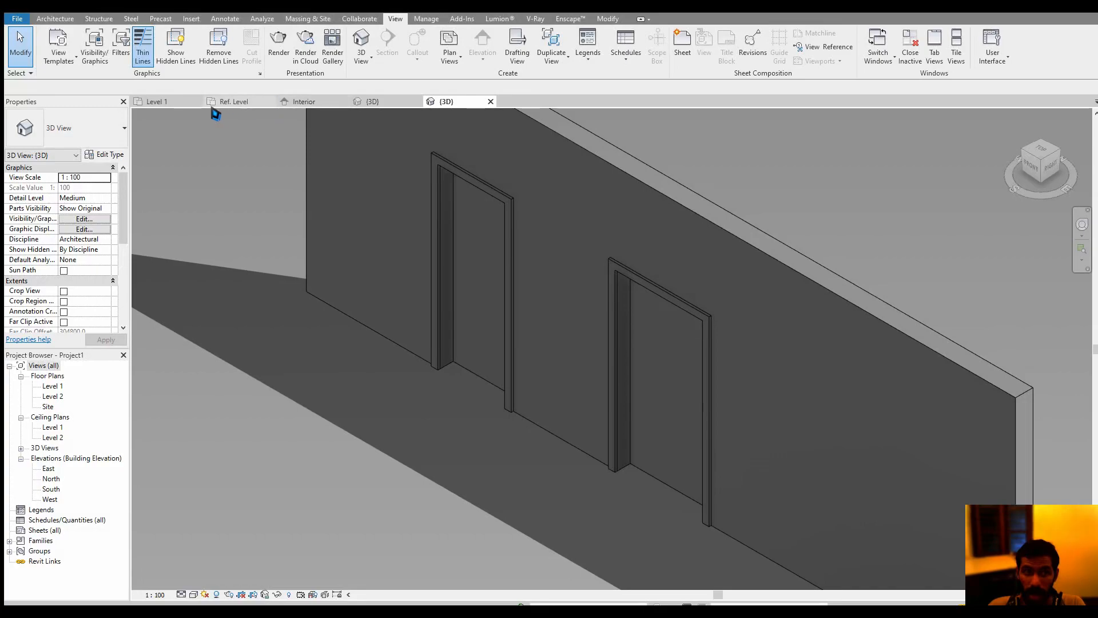
click(171, 102)
scroll(516, 323, up, 3)
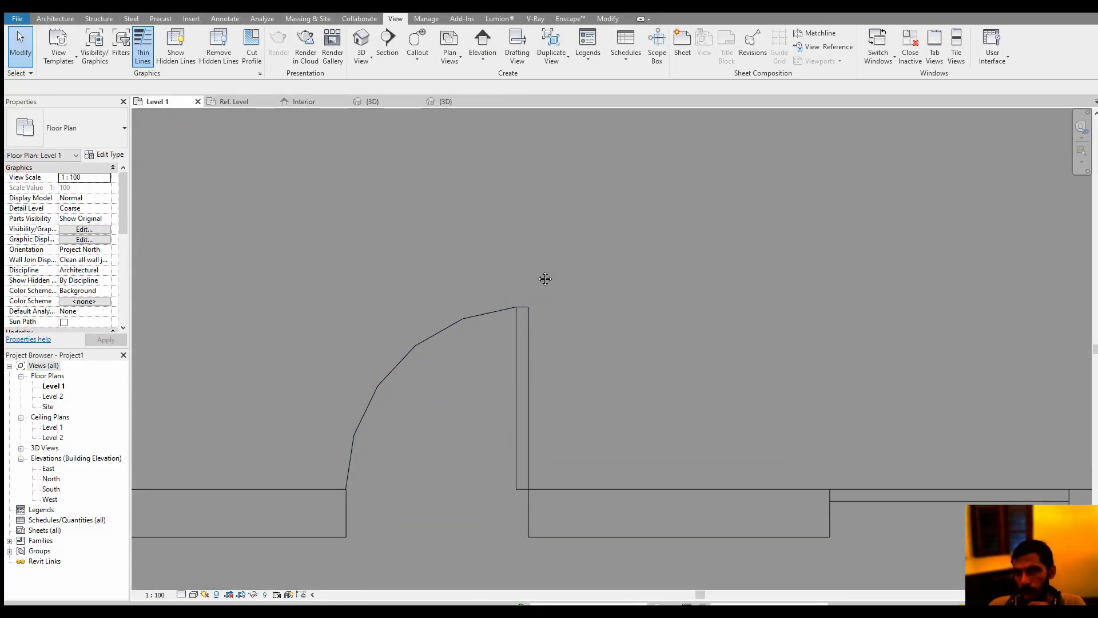
click(445, 101)
scroll(518, 246, down, 5)
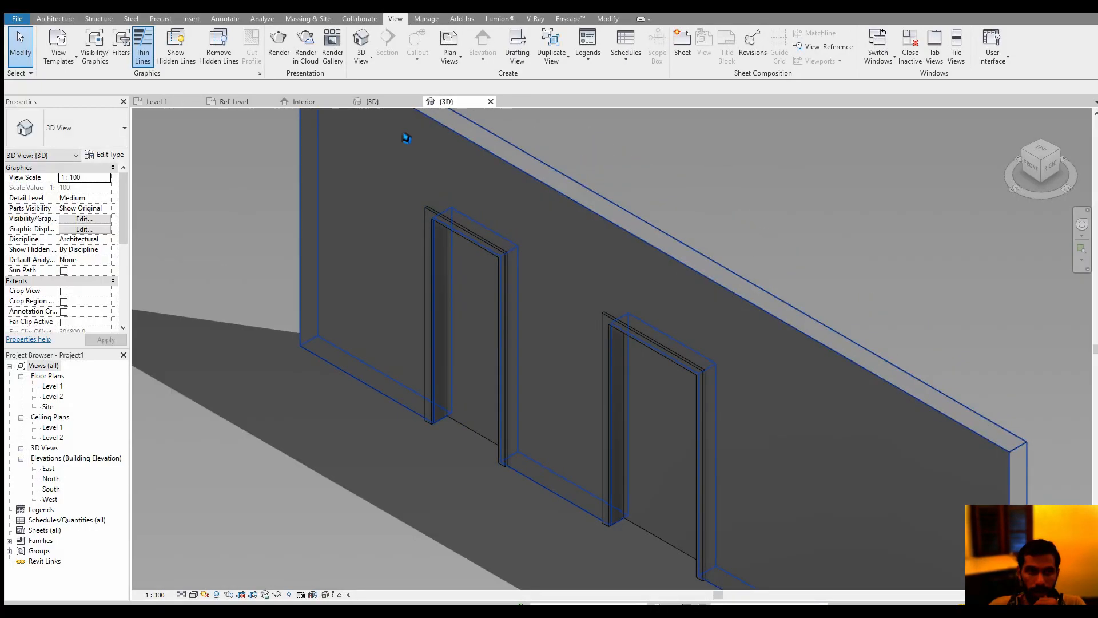
Examine the door panel extrusion between the frame jambs in the family's Ref. Level plan
click(320, 102)
click(246, 103)
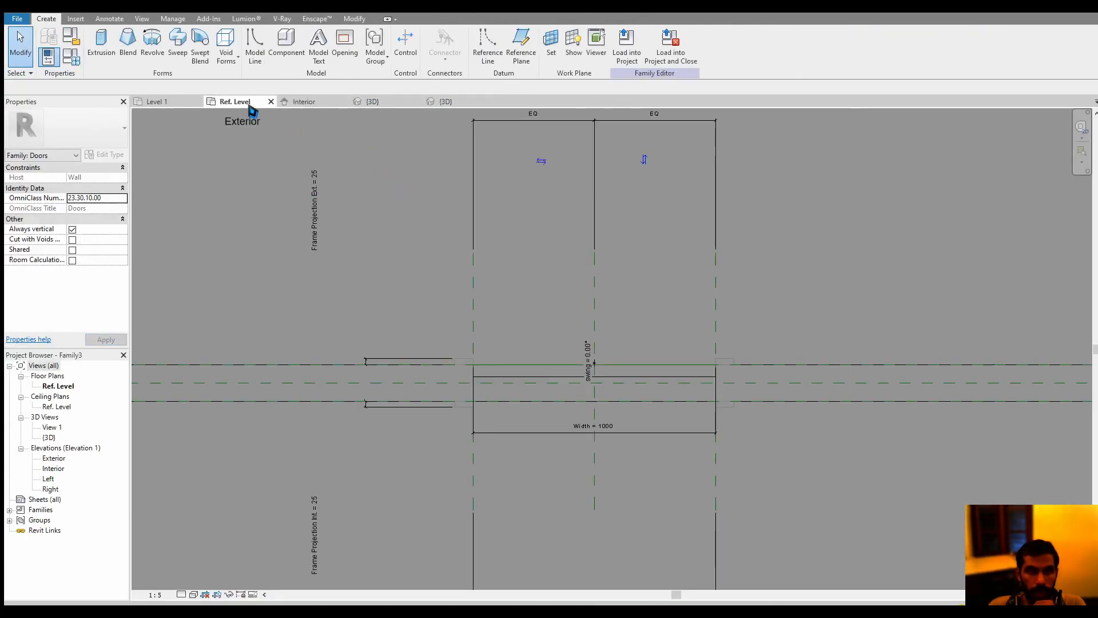
scroll(552, 321, up, 2)
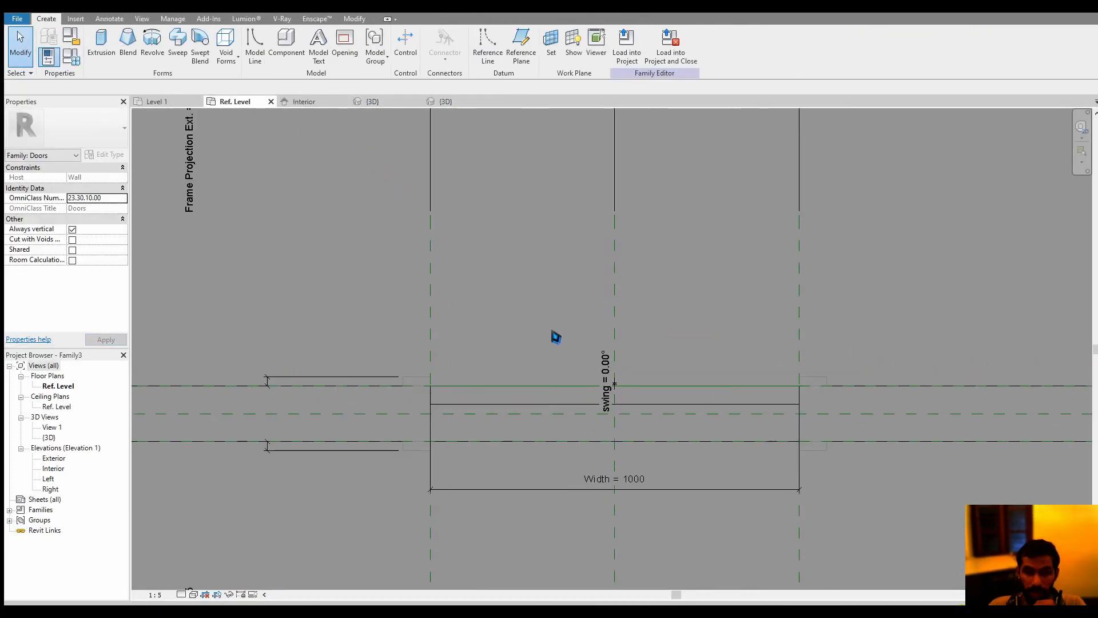
click(516, 408)
scroll(582, 372, up, 2)
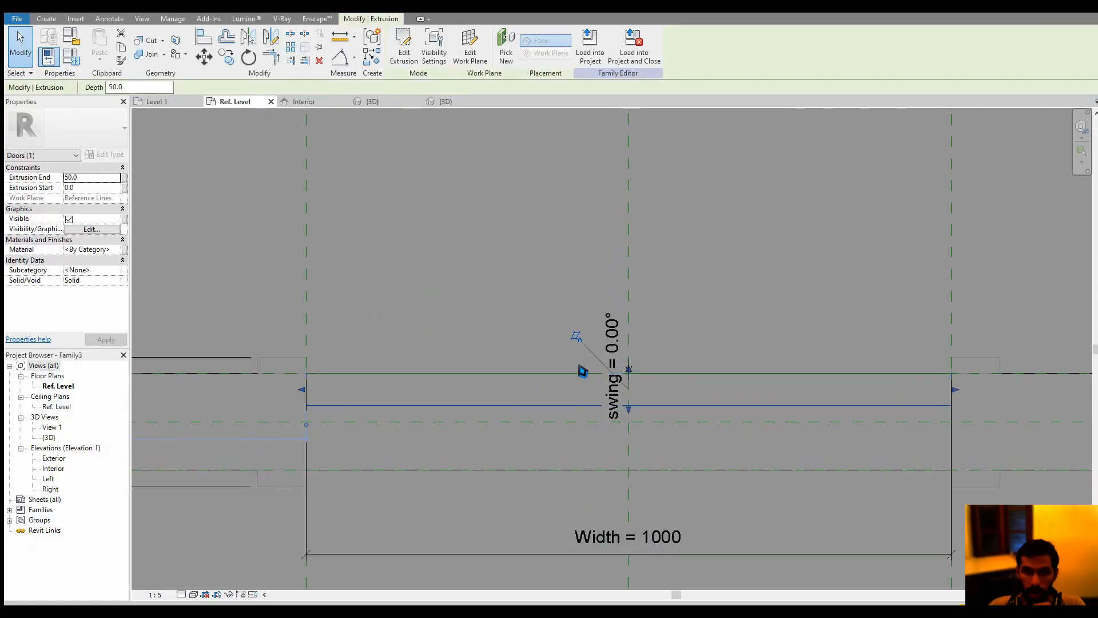
middle_drag(562, 327, 629, 329)
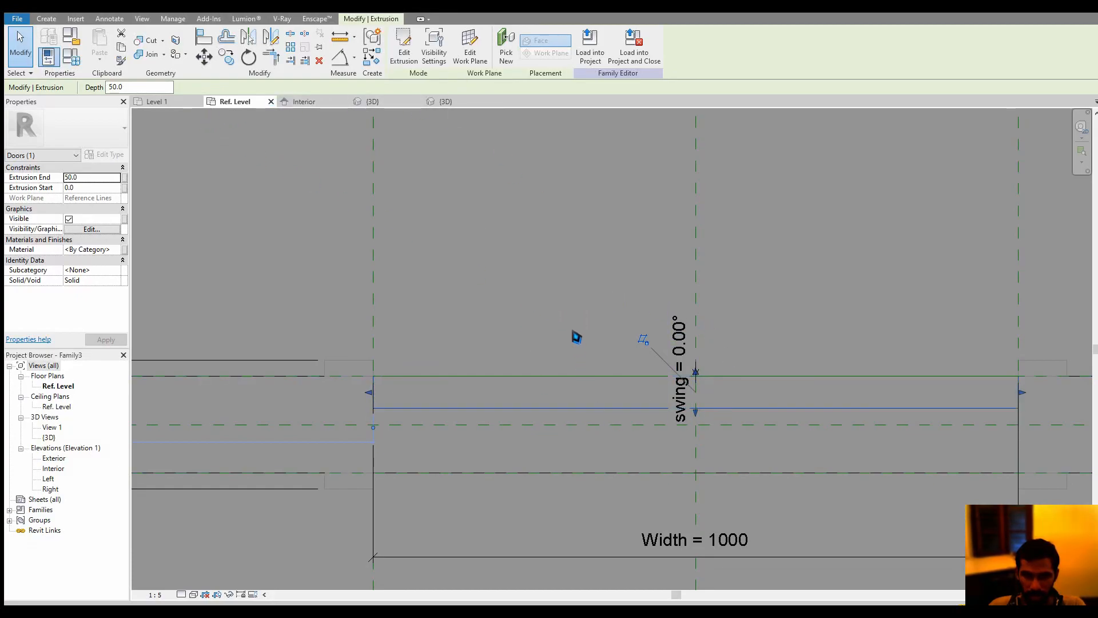
click(577, 337)
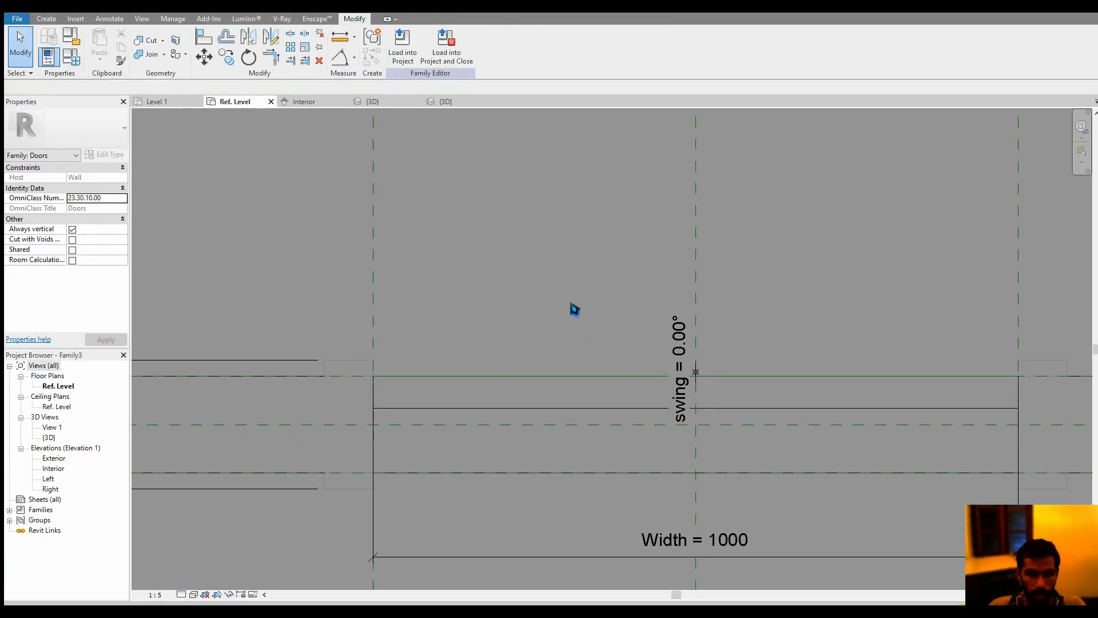
middle_drag(574, 309, 572, 361)
scroll(541, 414, down, 3)
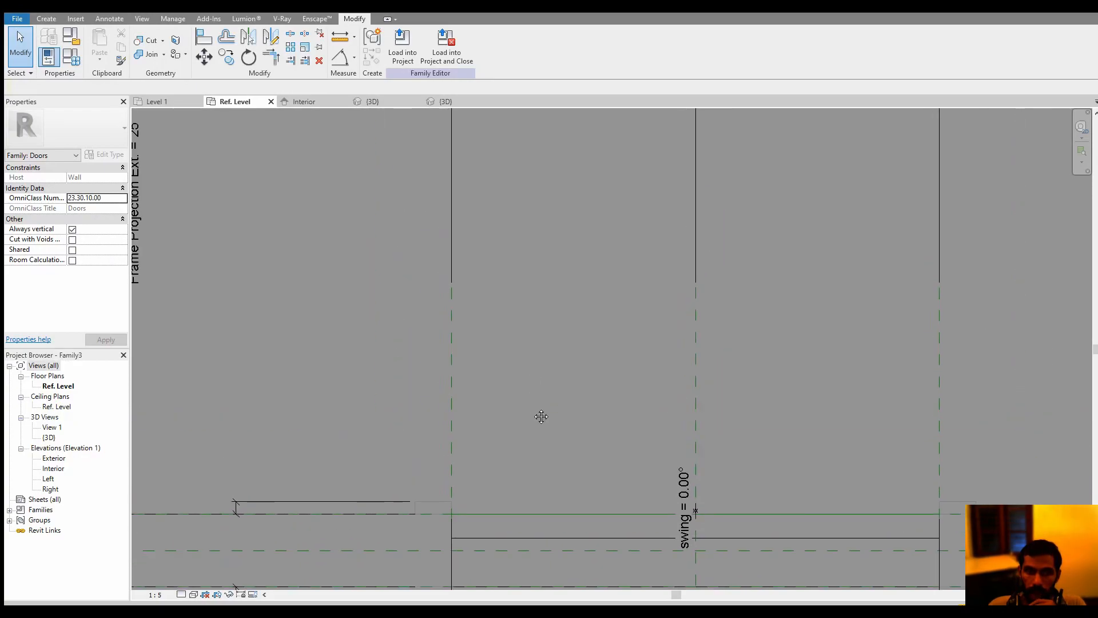
Draw a symbolic-line rectangle about 65 mm wide and 785 mm long from the opening's left corner toward the exterior
click(112, 19)
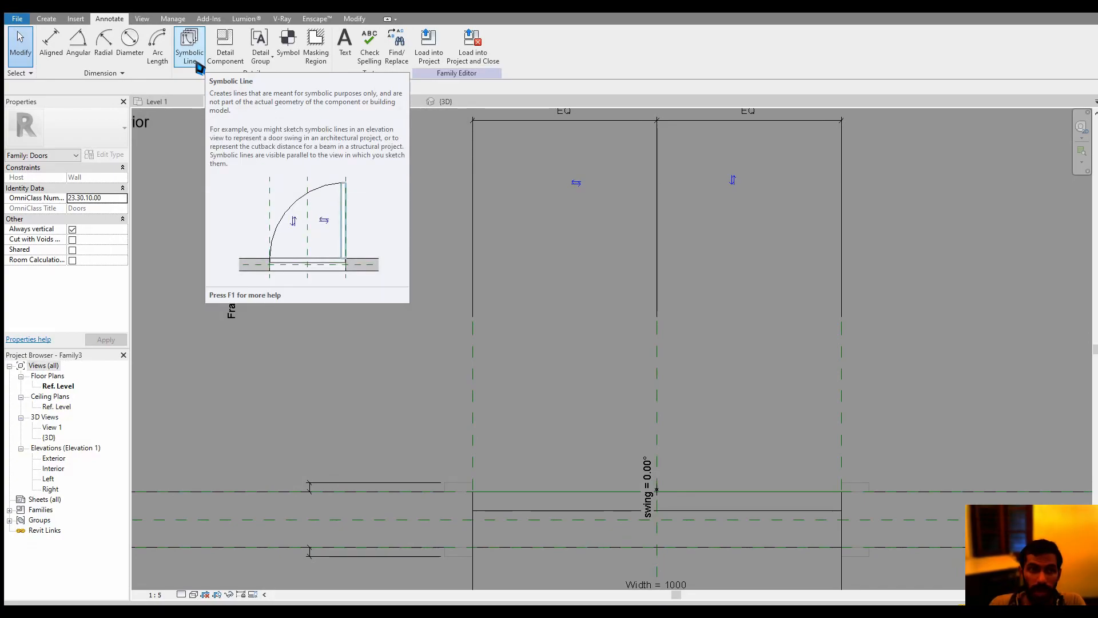
click(189, 51)
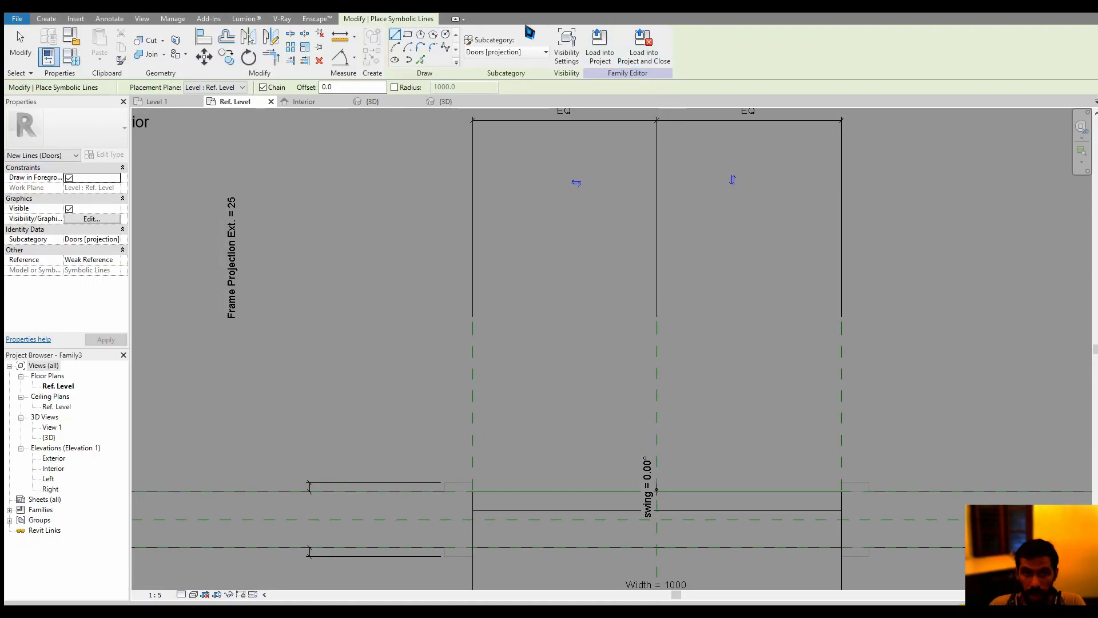
click(408, 36)
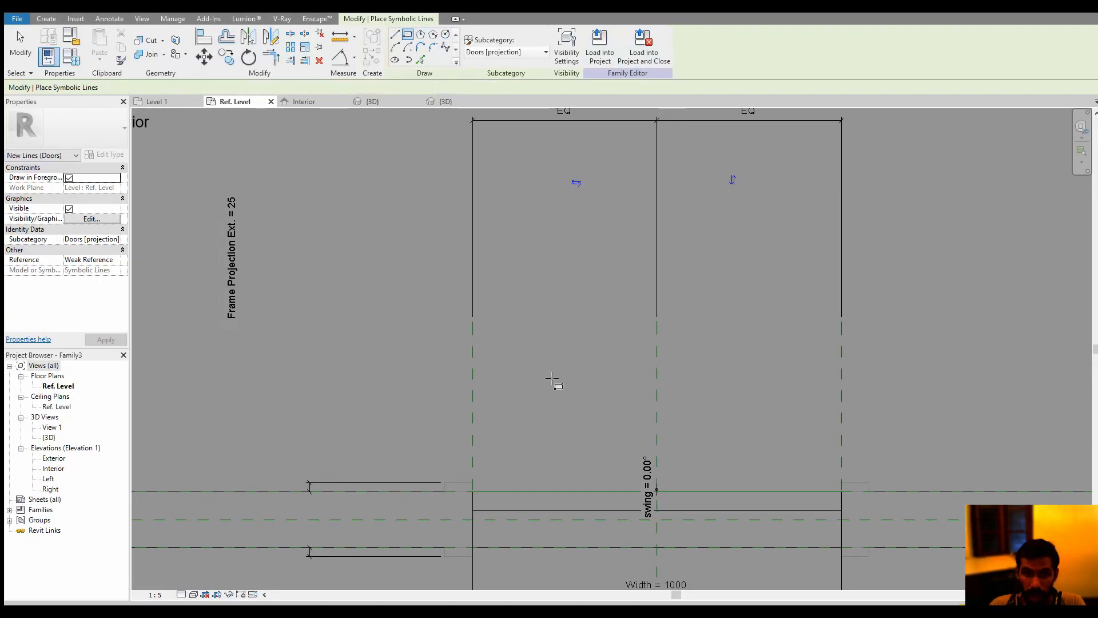
click(473, 491)
click(496, 202)
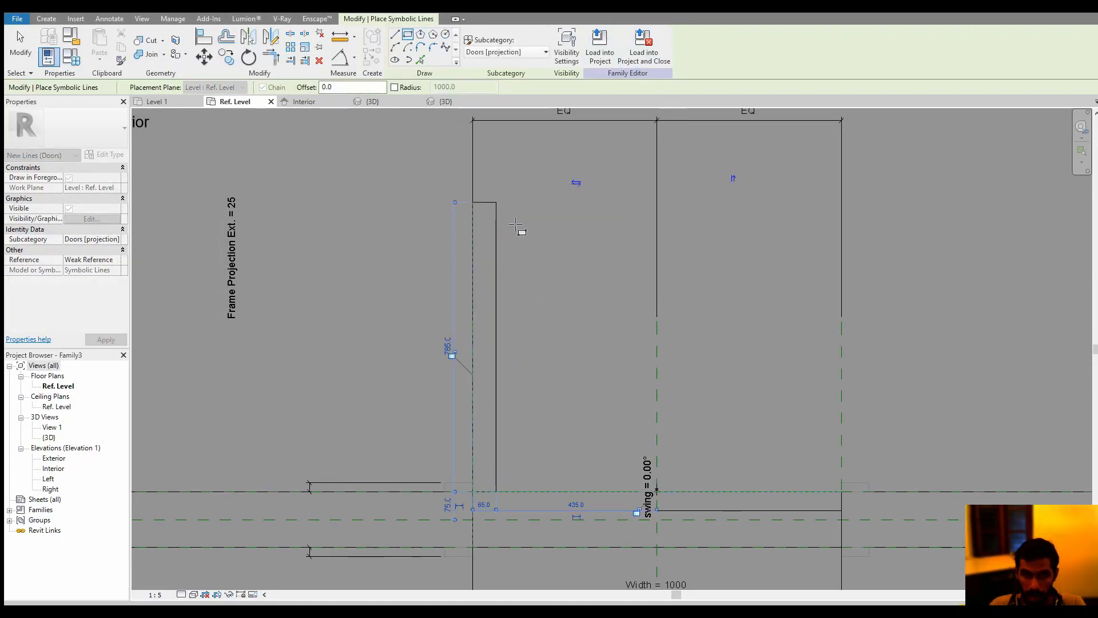
key(Escape)
Make the symbolic rectangle's length dimension permanent and label it with the Width parameter
click(491, 212)
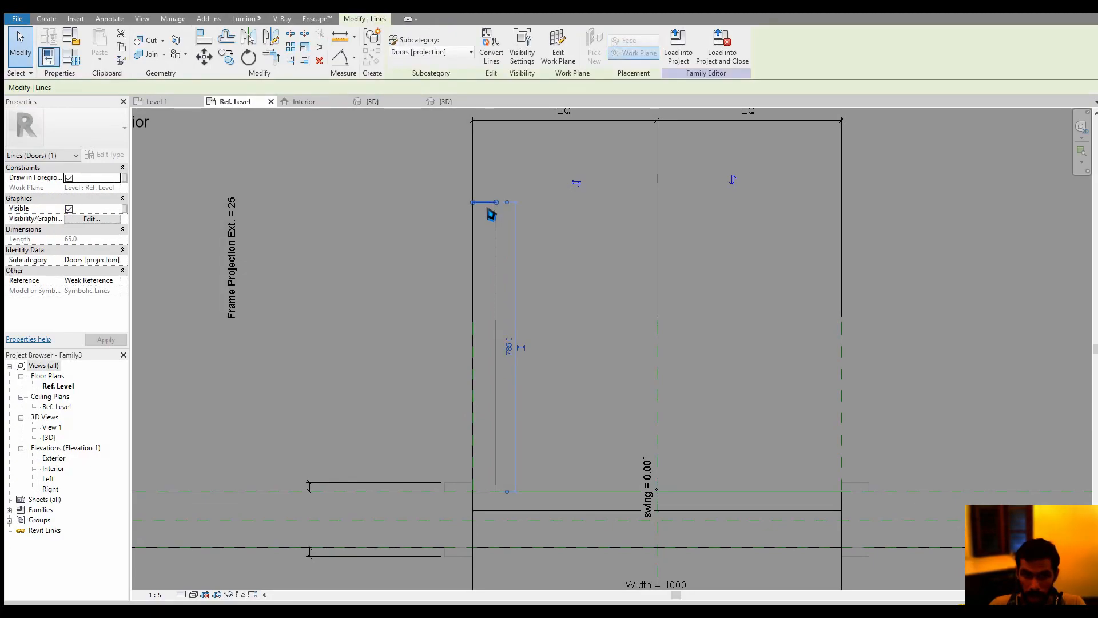
drag(526, 357, 525, 355)
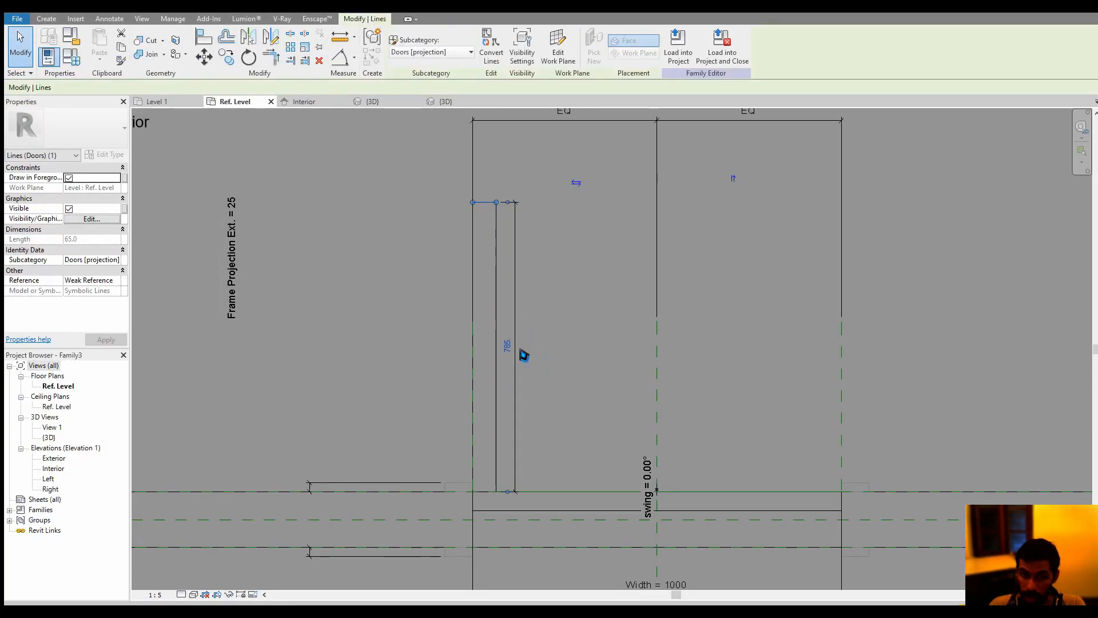
click(524, 355)
click(499, 44)
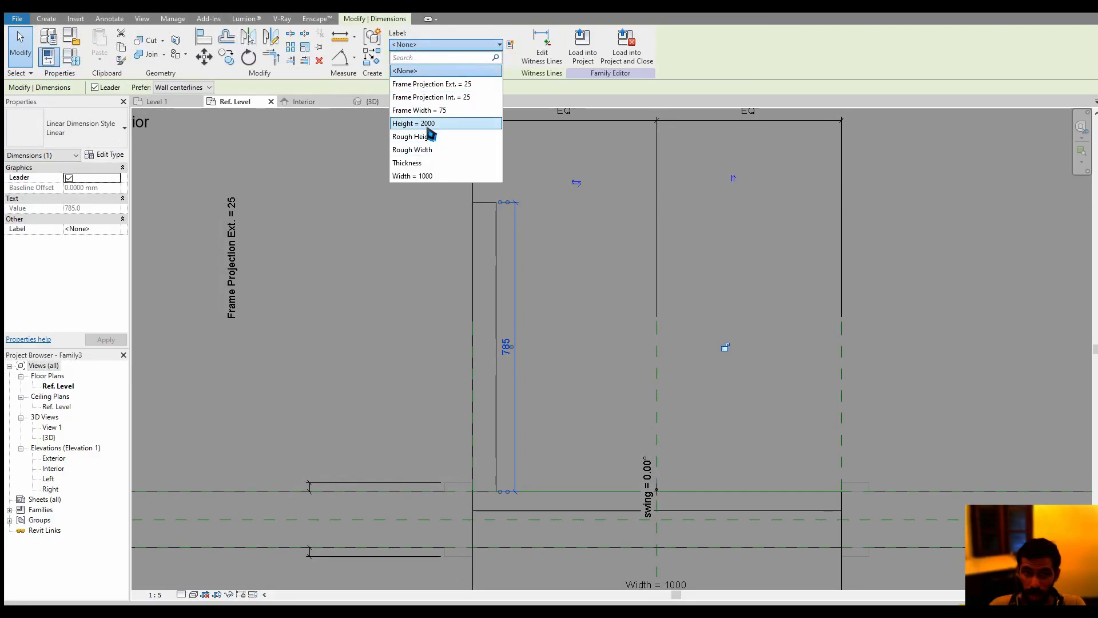
click(411, 175)
scroll(586, 263, down, 1)
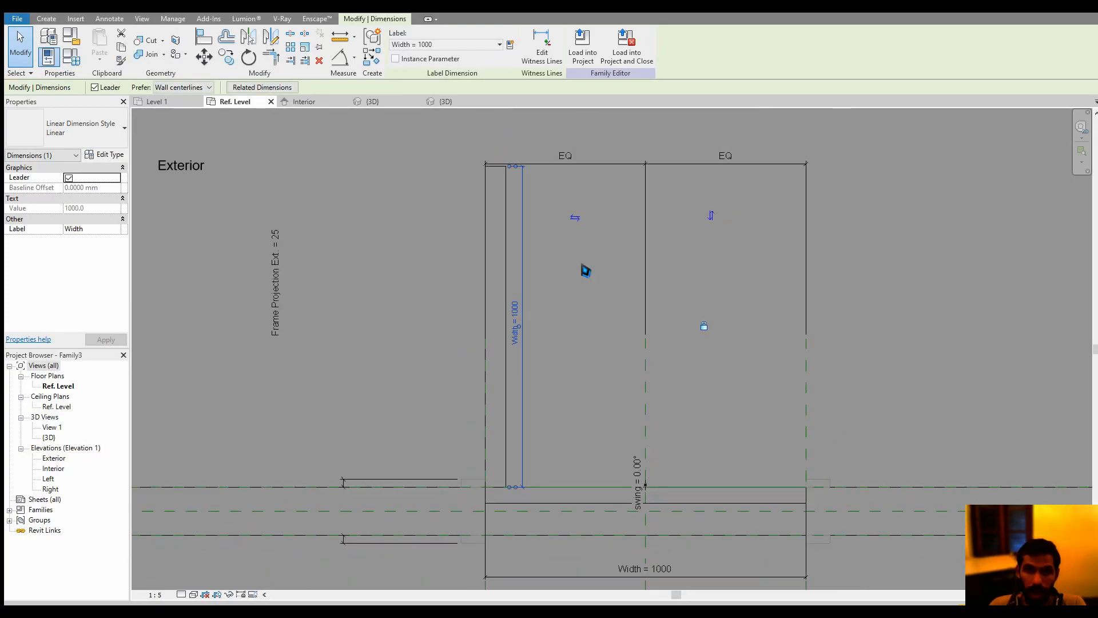
click(586, 270)
click(507, 231)
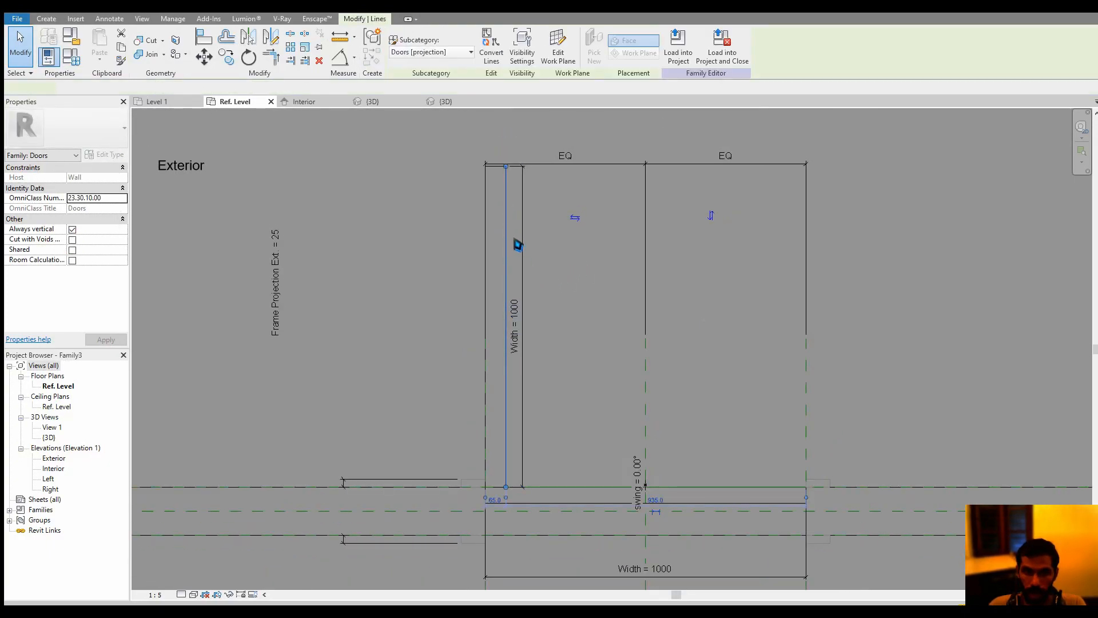
scroll(495, 523, up, 3)
scroll(496, 501, up, 5)
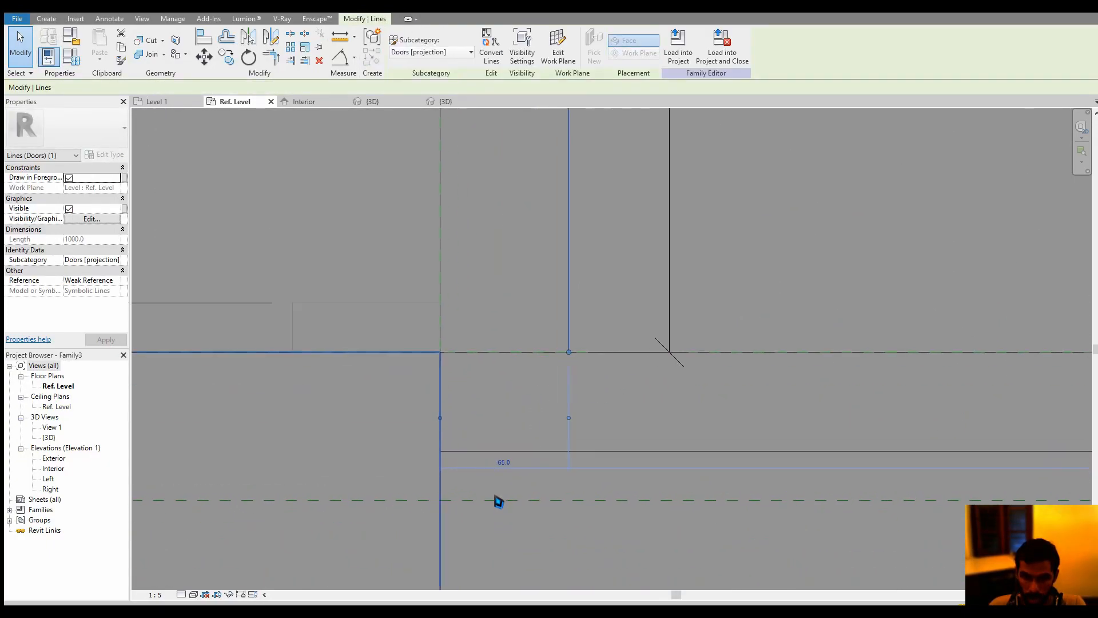
scroll(518, 417, down, 6)
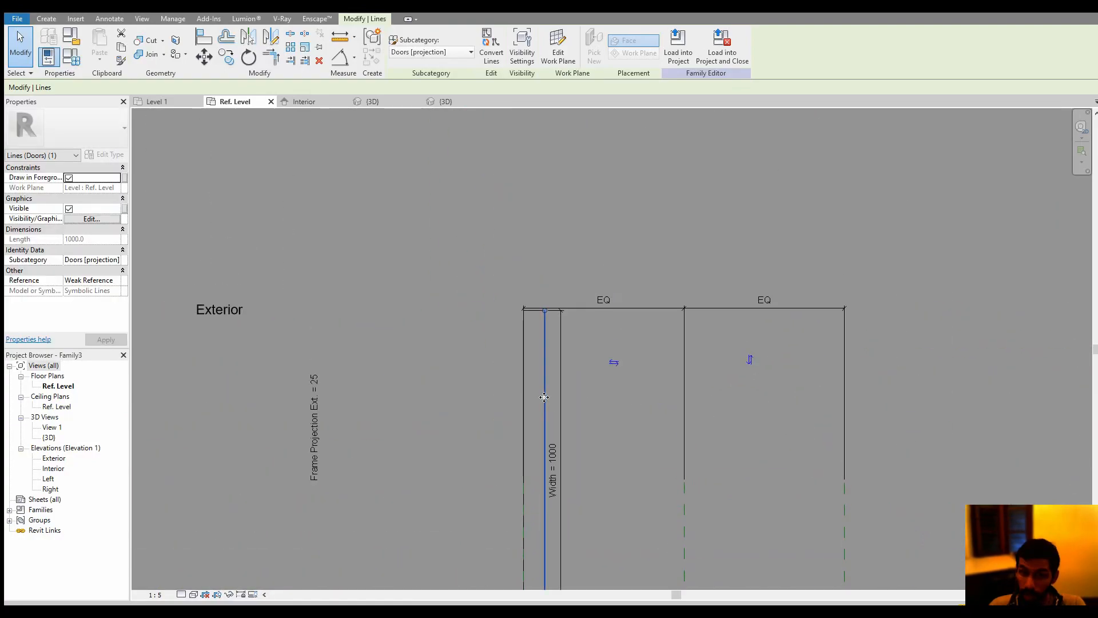
middle_drag(544, 397, 565, 308)
click(611, 477)
click(571, 477)
scroll(595, 497, up, 4)
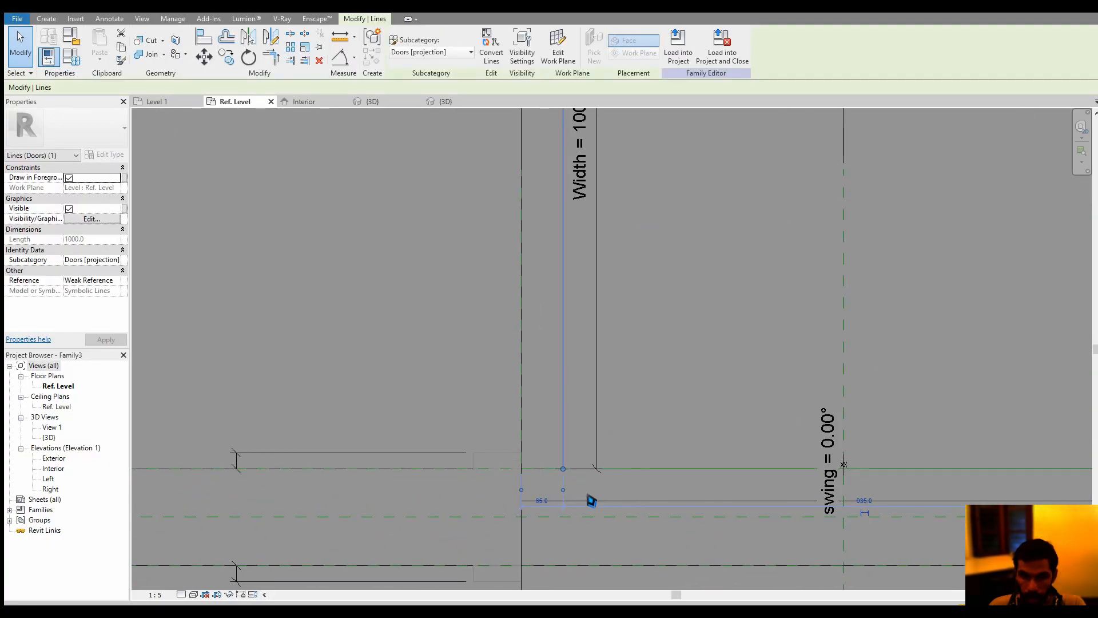
scroll(566, 501, up, 3)
middle_drag(539, 346, 540, 423)
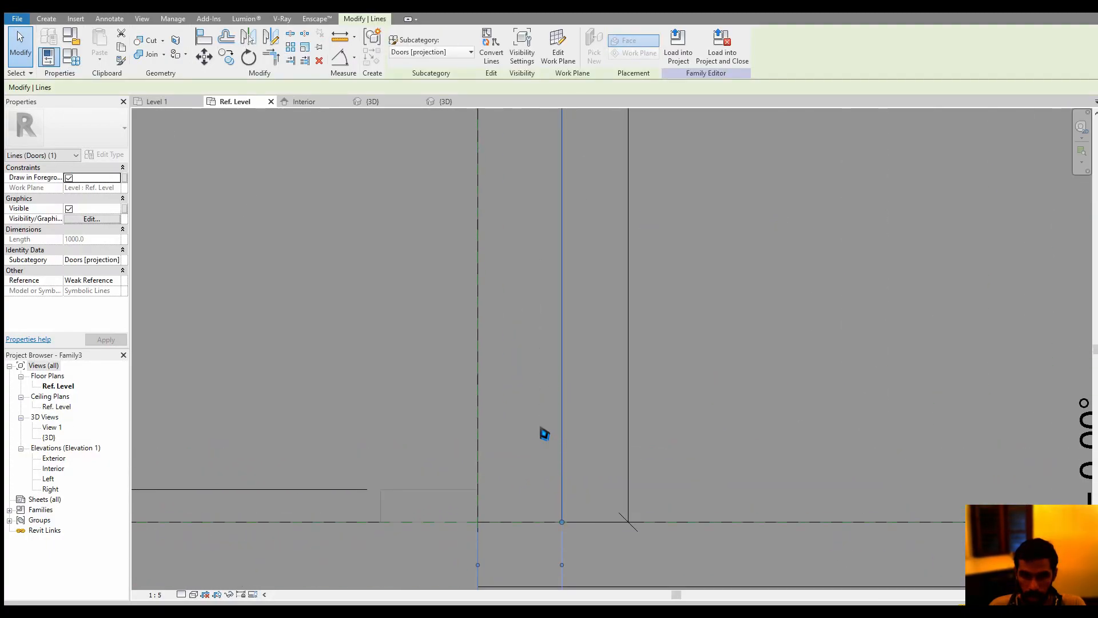
scroll(540, 424, down, 2)
click(518, 357)
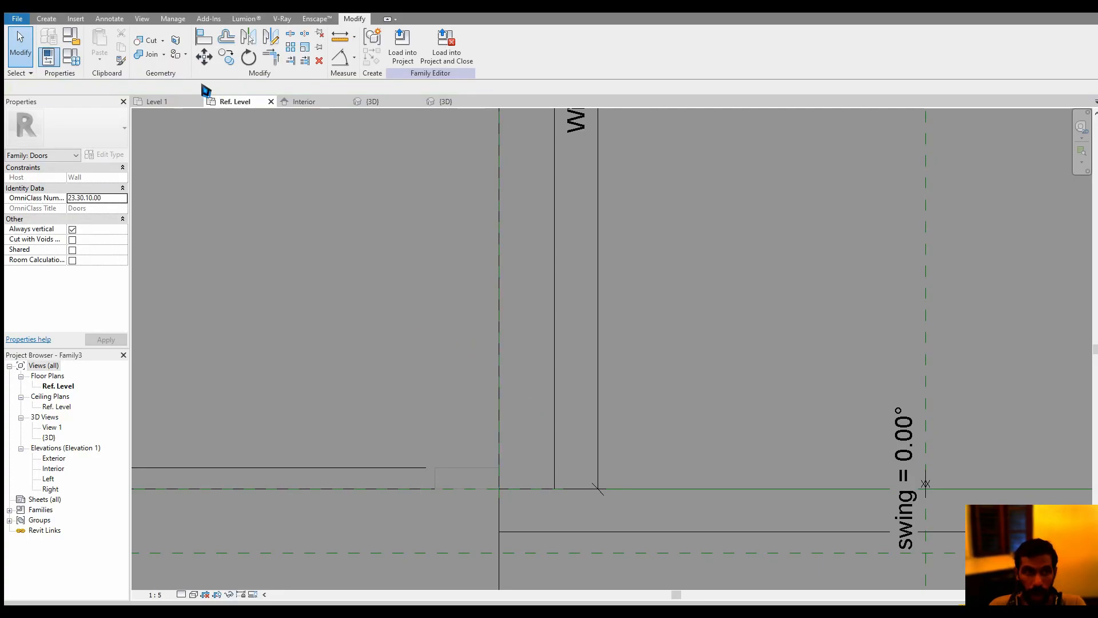
Place an aligned dimension between the two long sides of the symbolic door leaf
click(54, 20)
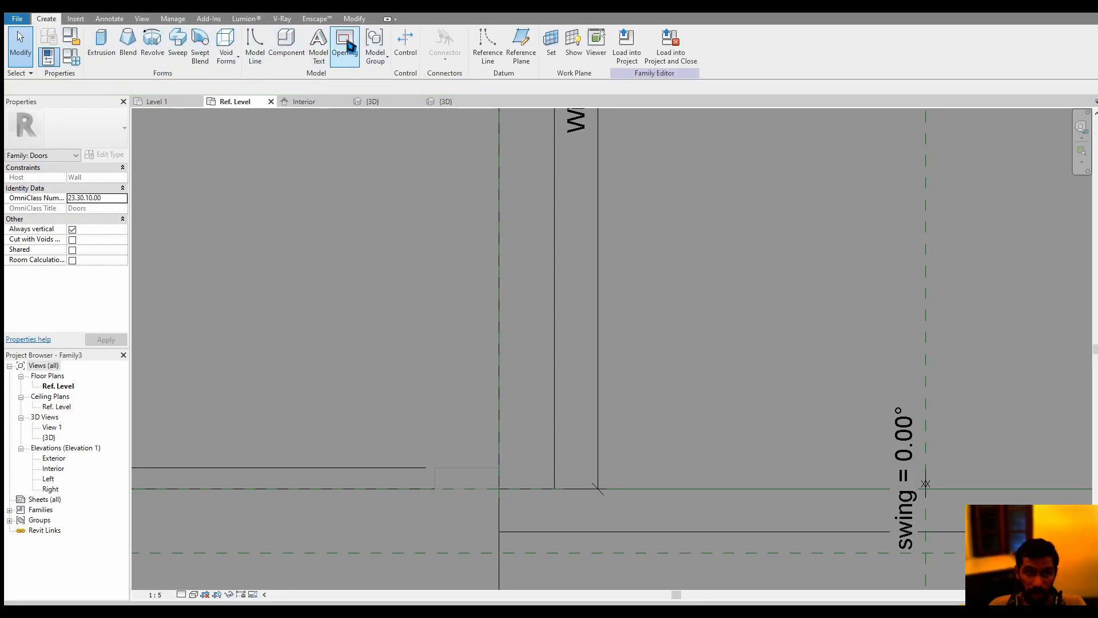
click(351, 20)
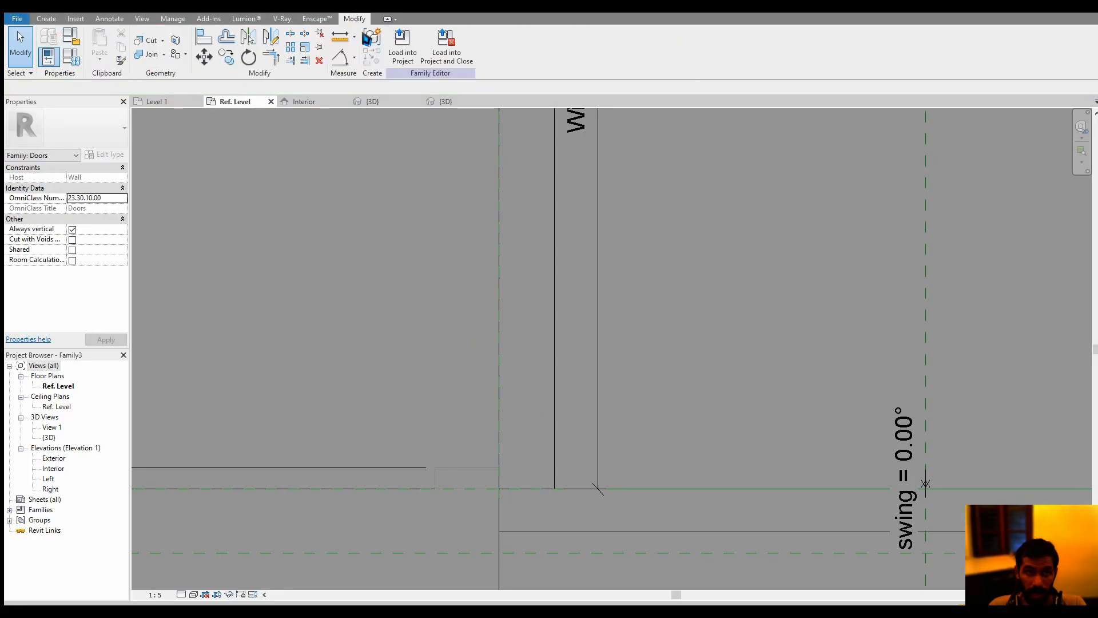
click(356, 64)
click(368, 82)
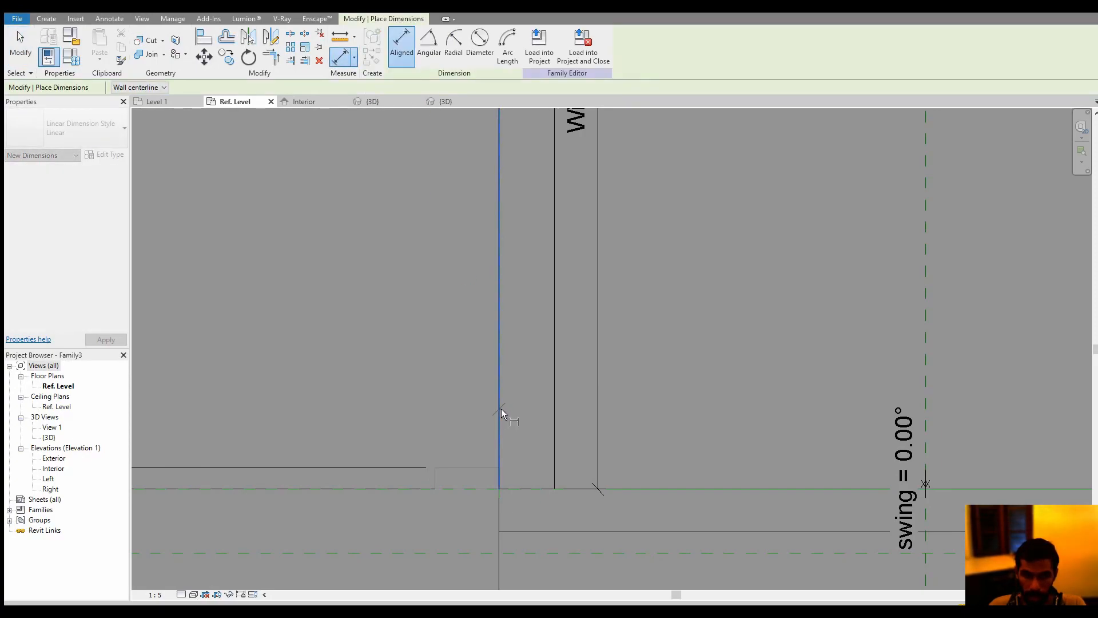
click(500, 409)
click(553, 413)
click(544, 430)
key(Escape)
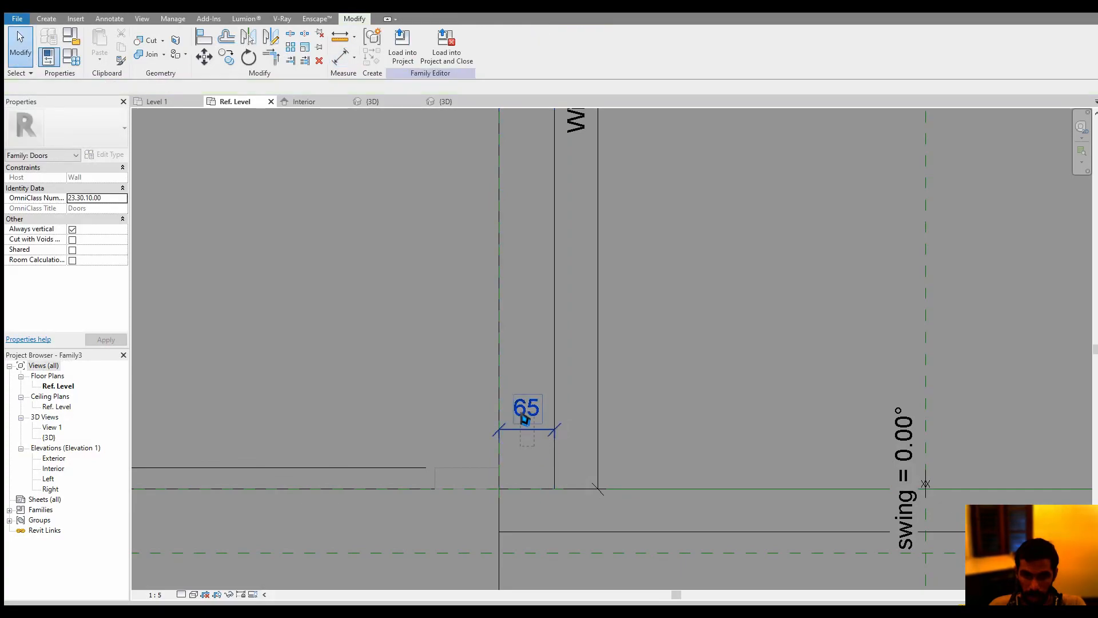
Label the symbolic leaf's short dimension with the Thickness parameter
click(445, 44)
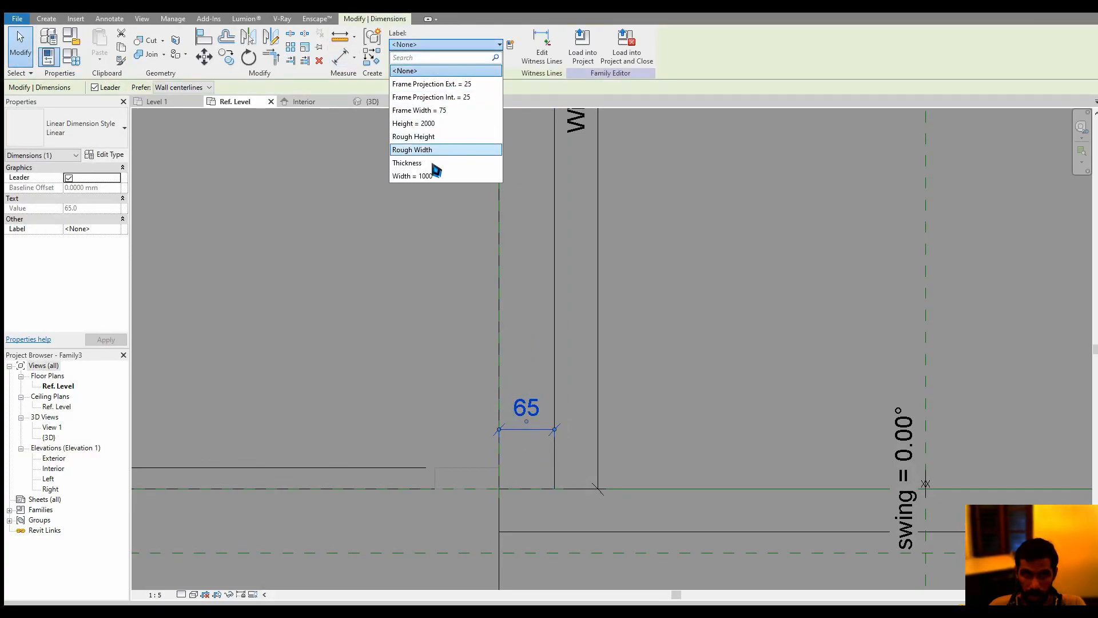
click(410, 163)
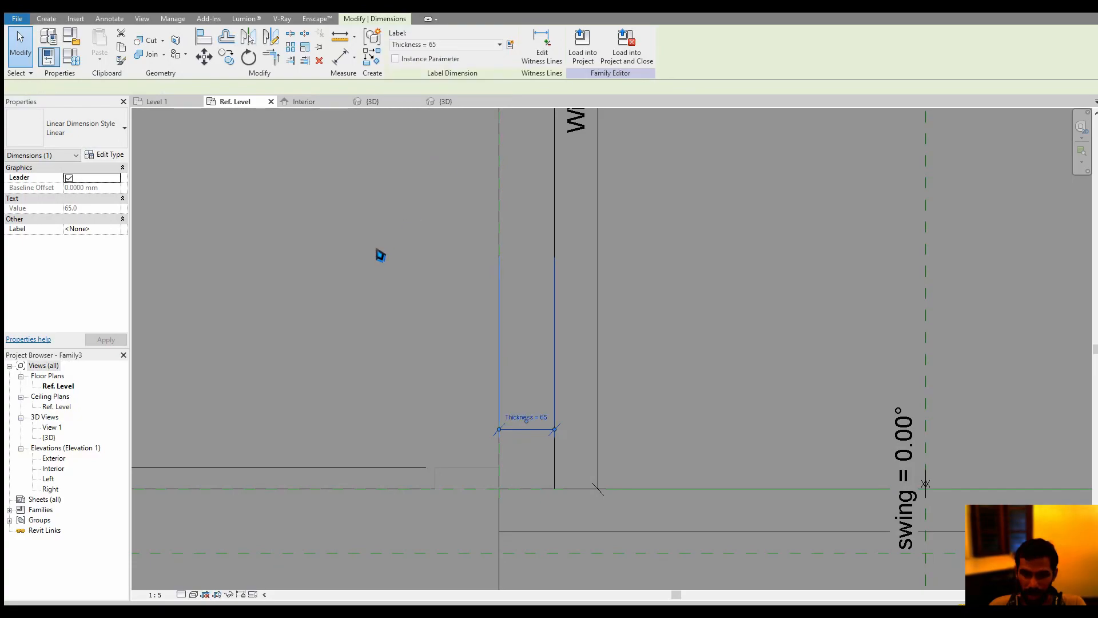
click(425, 317)
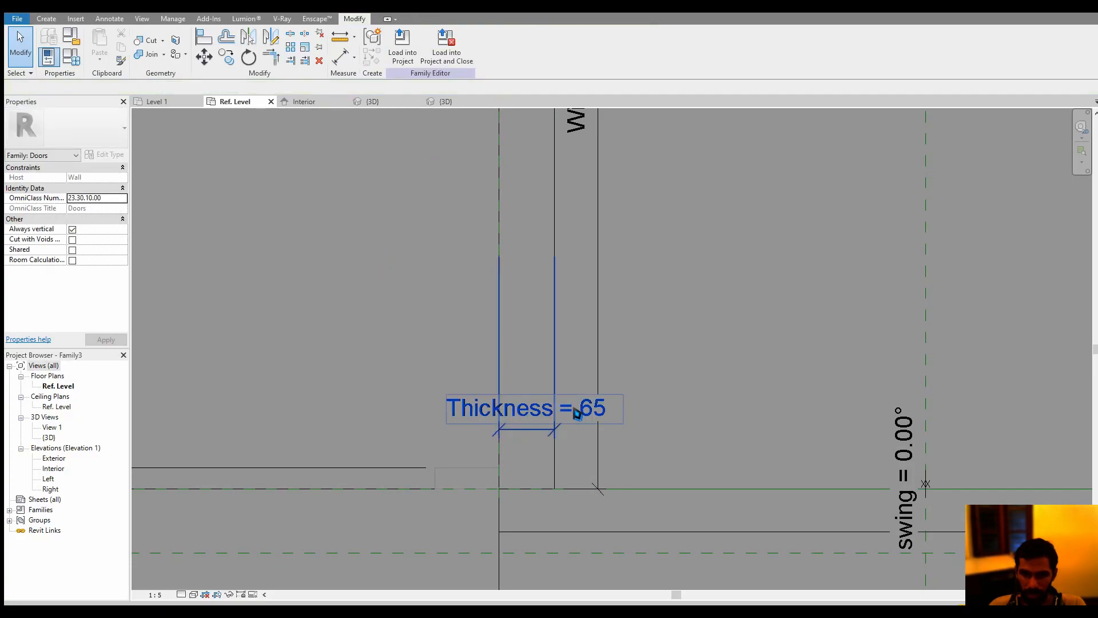
Set the Thickness parameter to 25 mm in the family types
click(75, 59)
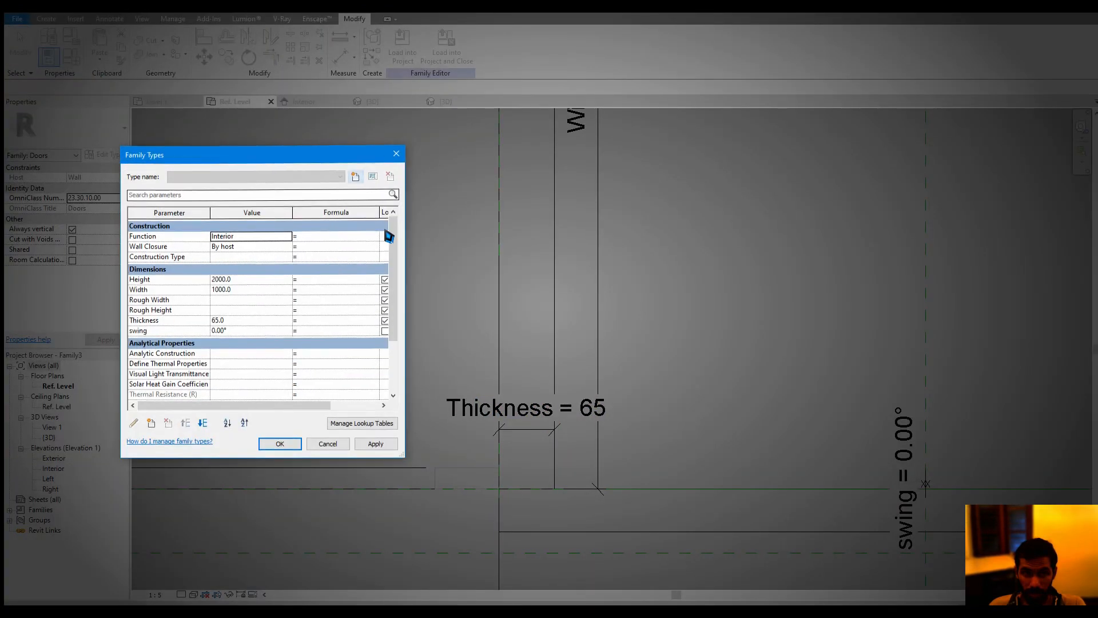
scroll(266, 331, down, 5)
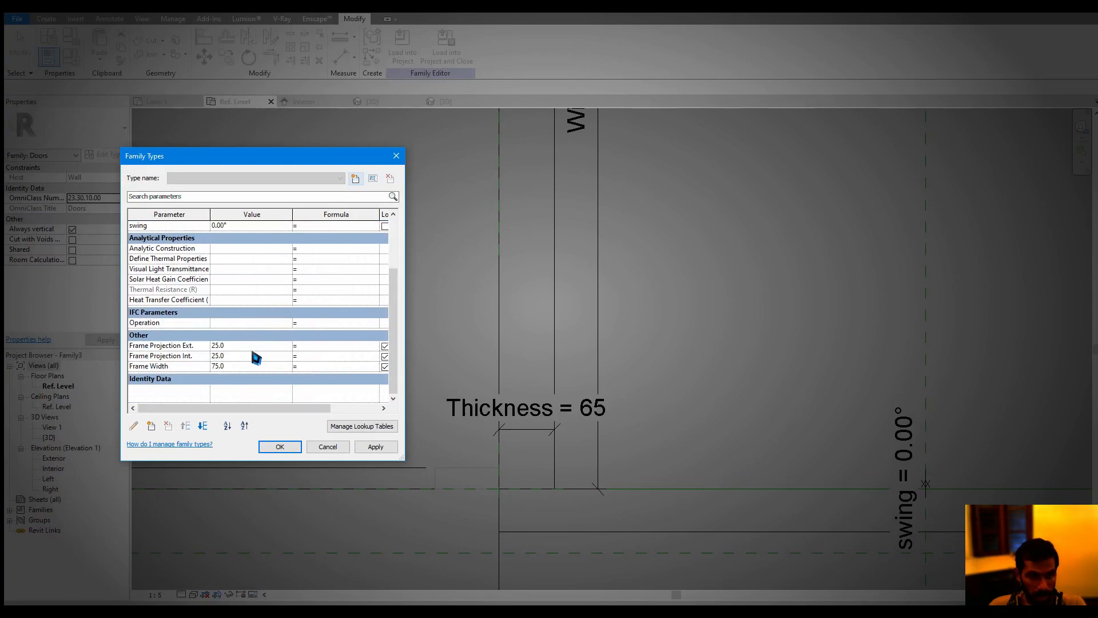
scroll(256, 357, up, 4)
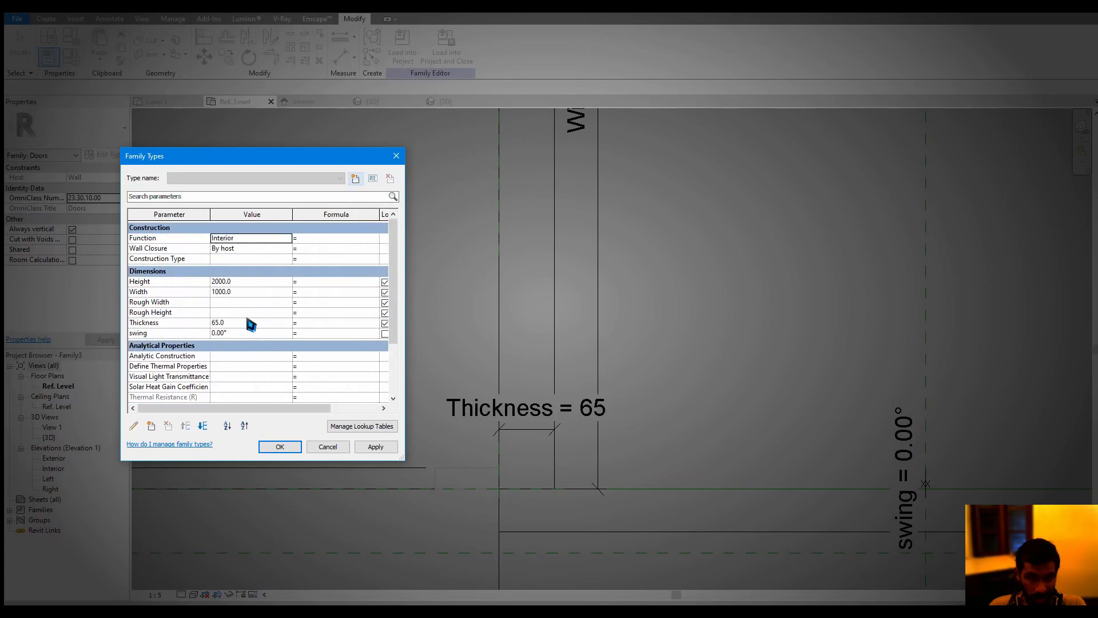
click(247, 323)
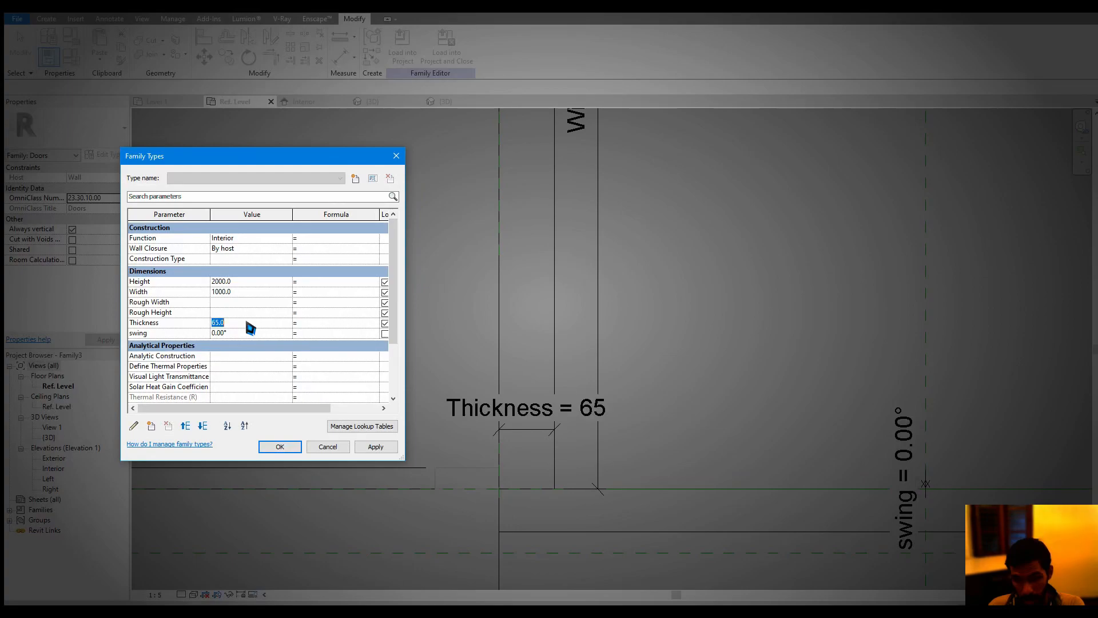
click(280, 447)
scroll(420, 311, down, 2)
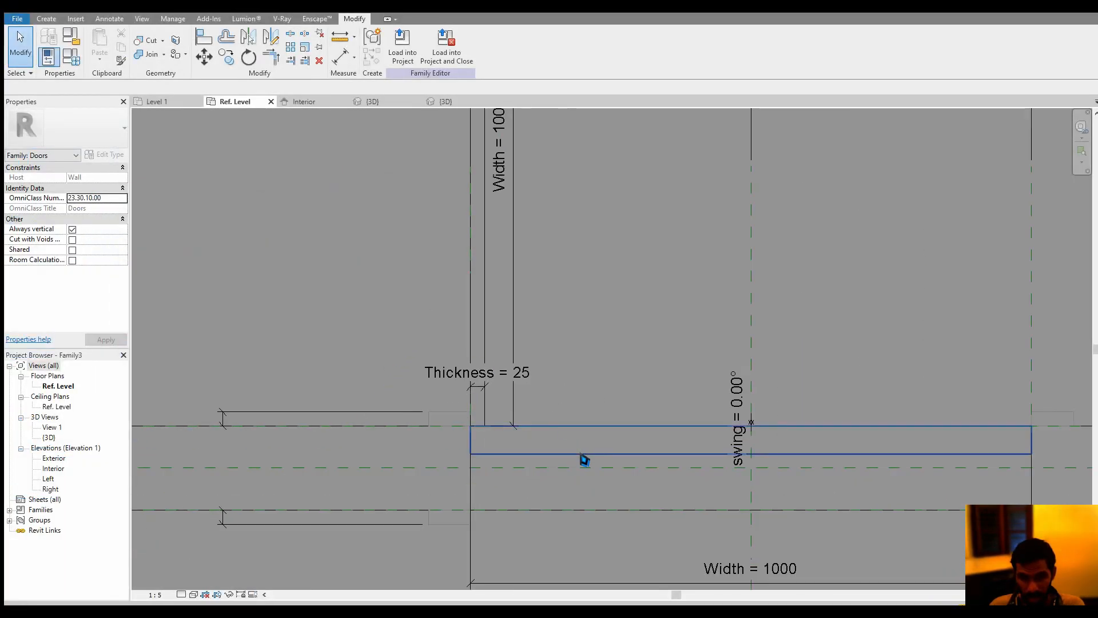
Reduce the door panel extrusion's depth to about 24.9 mm by moving its inner face toward the exterior wall face
click(585, 460)
scroll(741, 455, up, 4)
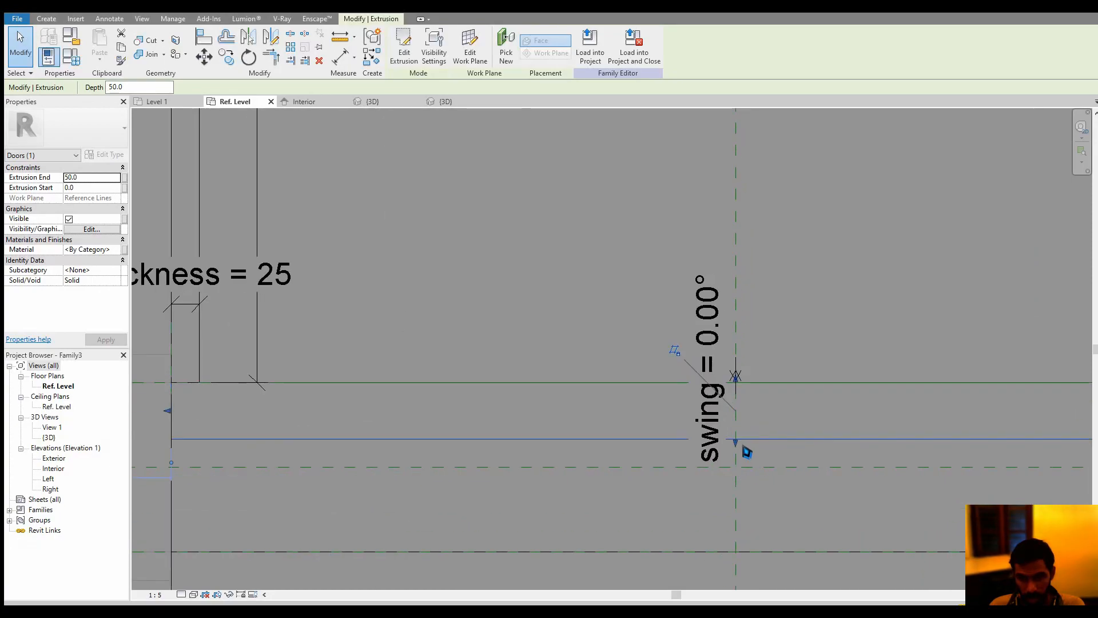
drag(743, 446, 737, 415)
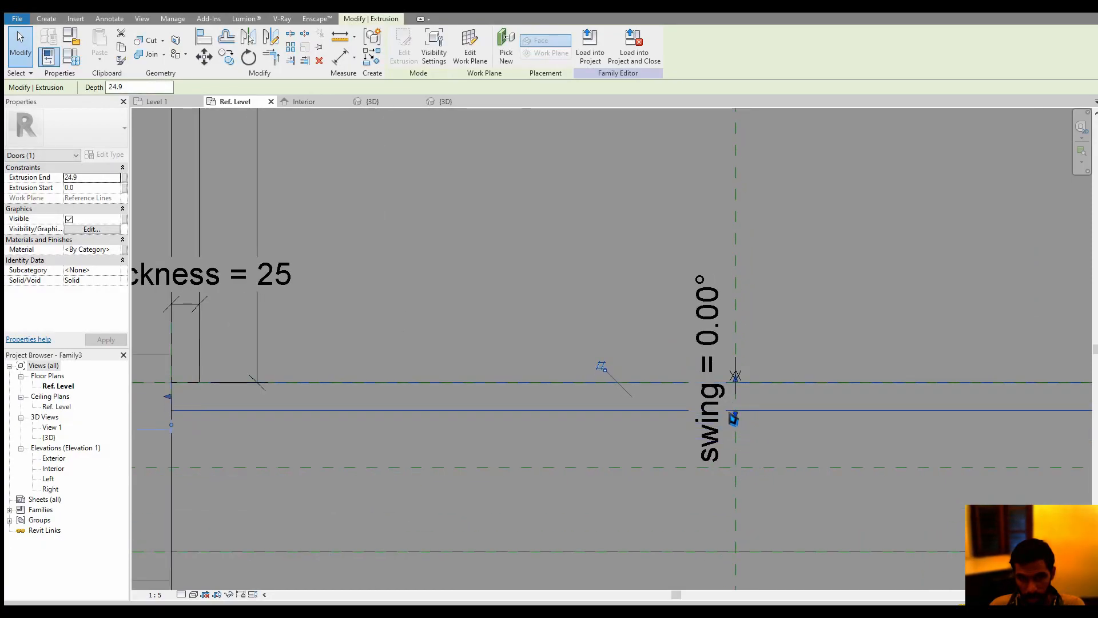
middle_drag(473, 400, 541, 390)
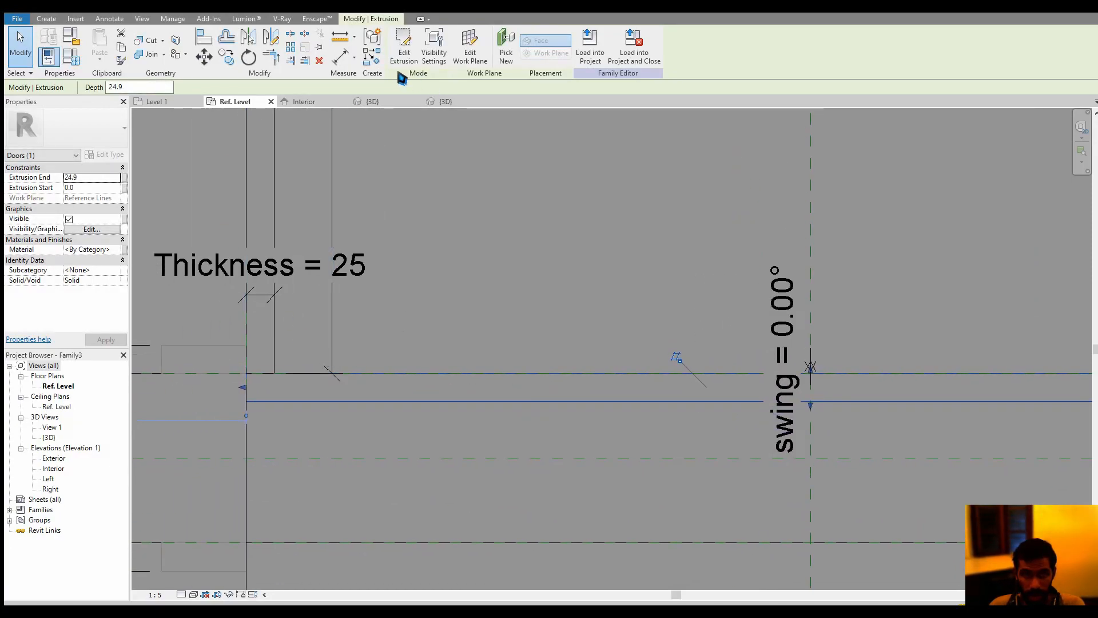
Place an aligned dimension across the door panel extrusion's thickness, from the exterior wall face to the panel's inner face
click(343, 60)
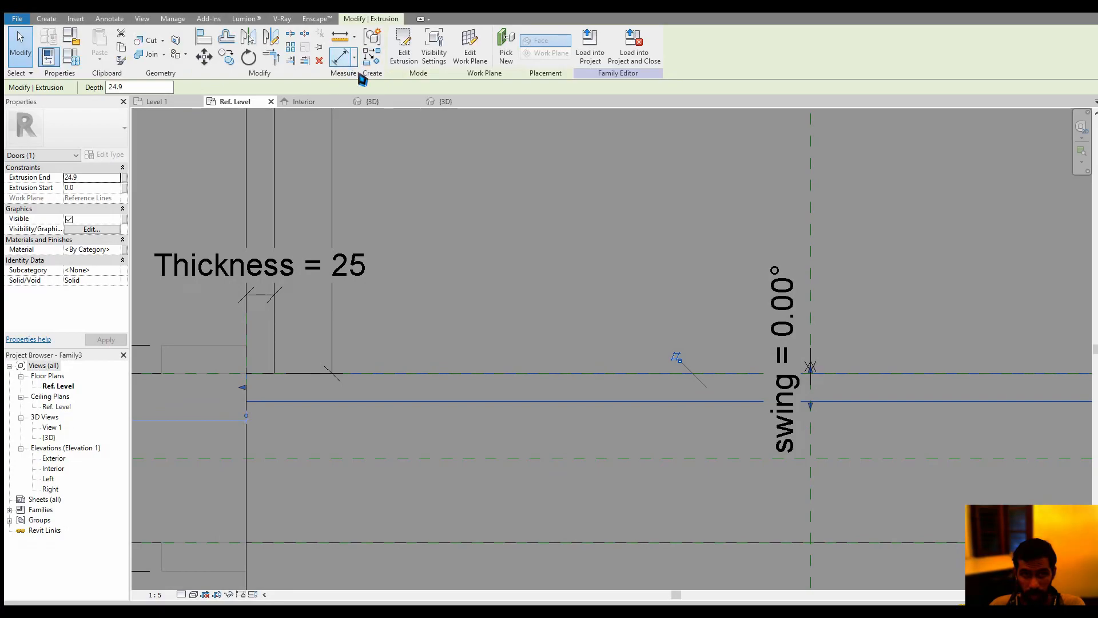
click(499, 376)
middle_drag(245, 412, 476, 401)
click(352, 408)
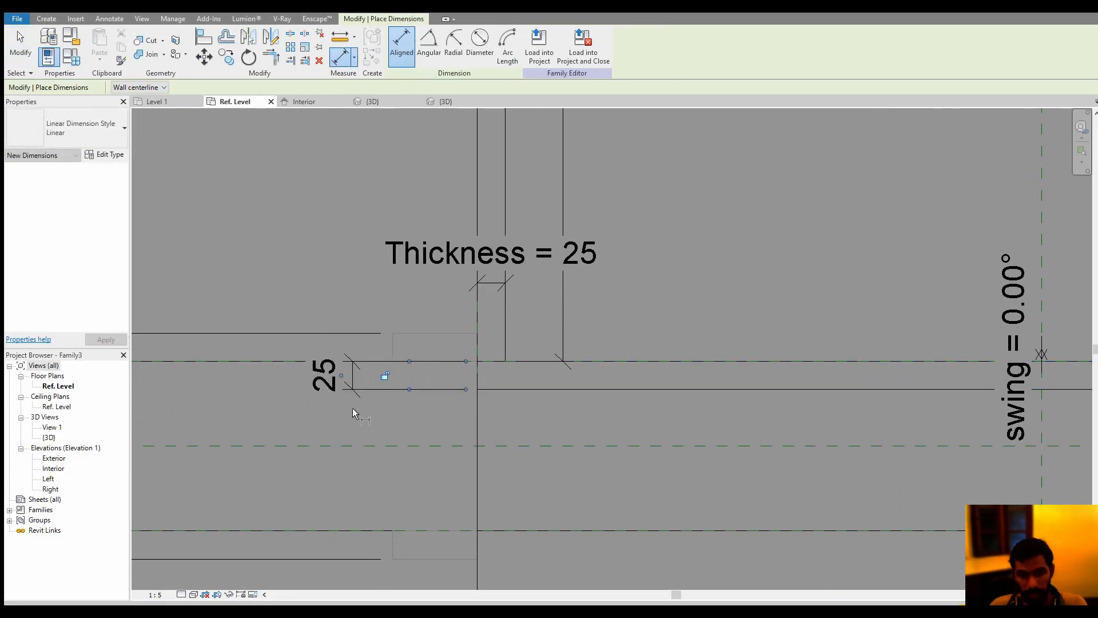
key(Escape)
Label the door panel extrusion's thickness dimension with the Thickness parameter
click(324, 378)
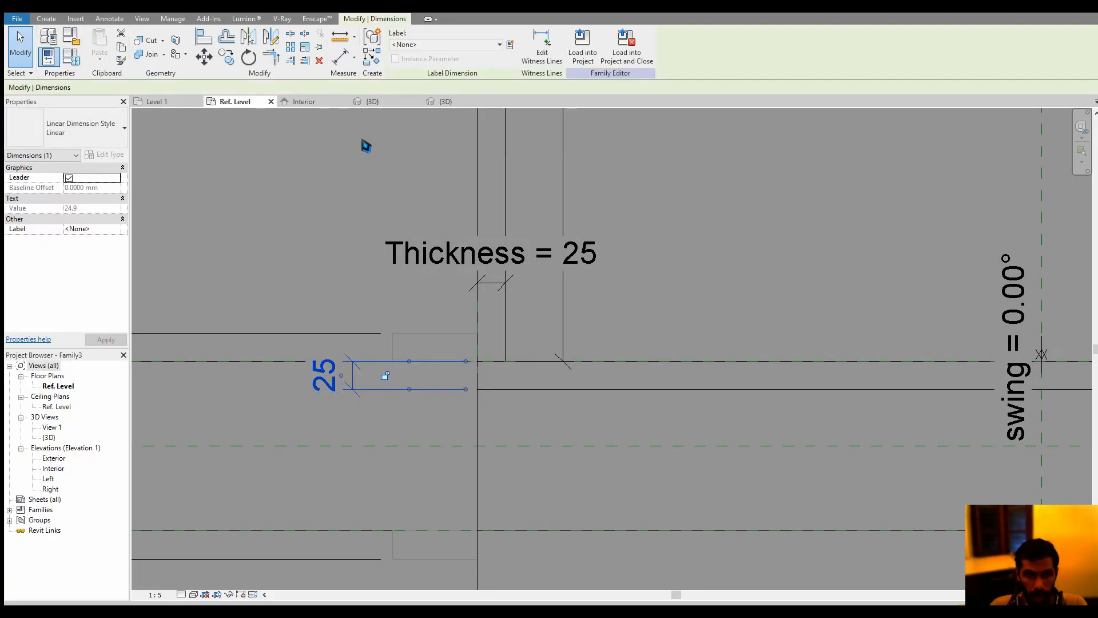
click(451, 45)
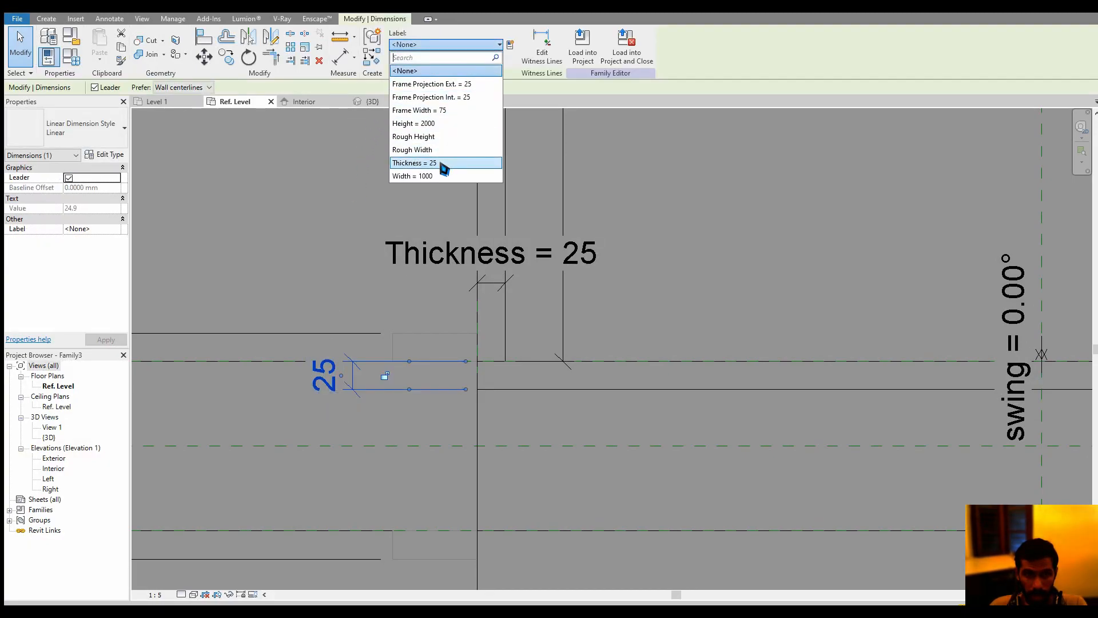
click(444, 170)
scroll(414, 410, down, 5)
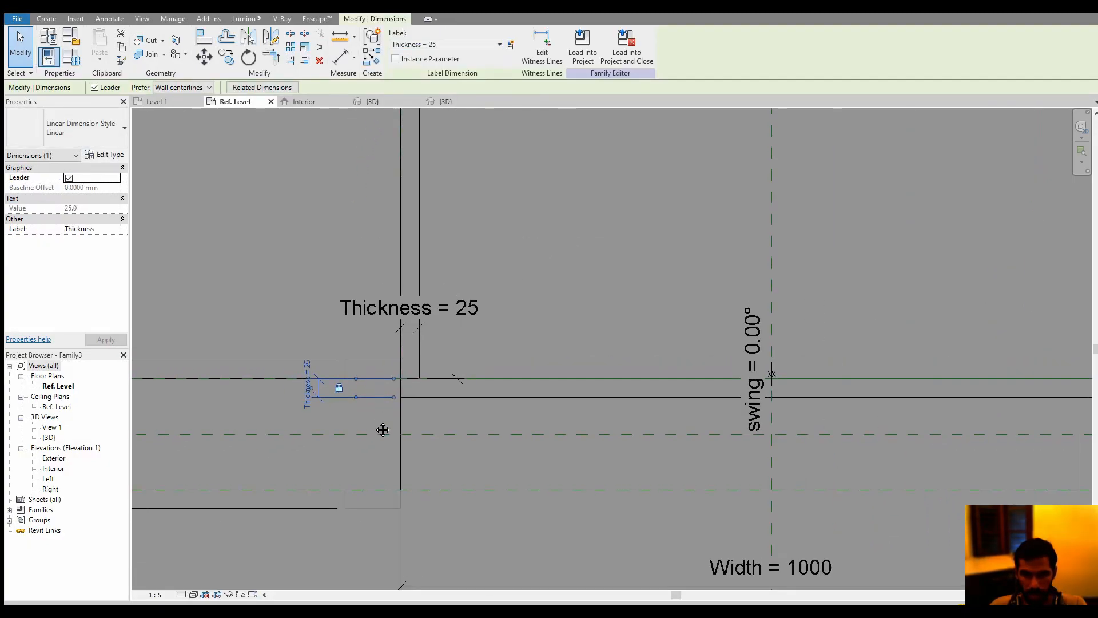
scroll(423, 408, down, 2)
click(607, 255)
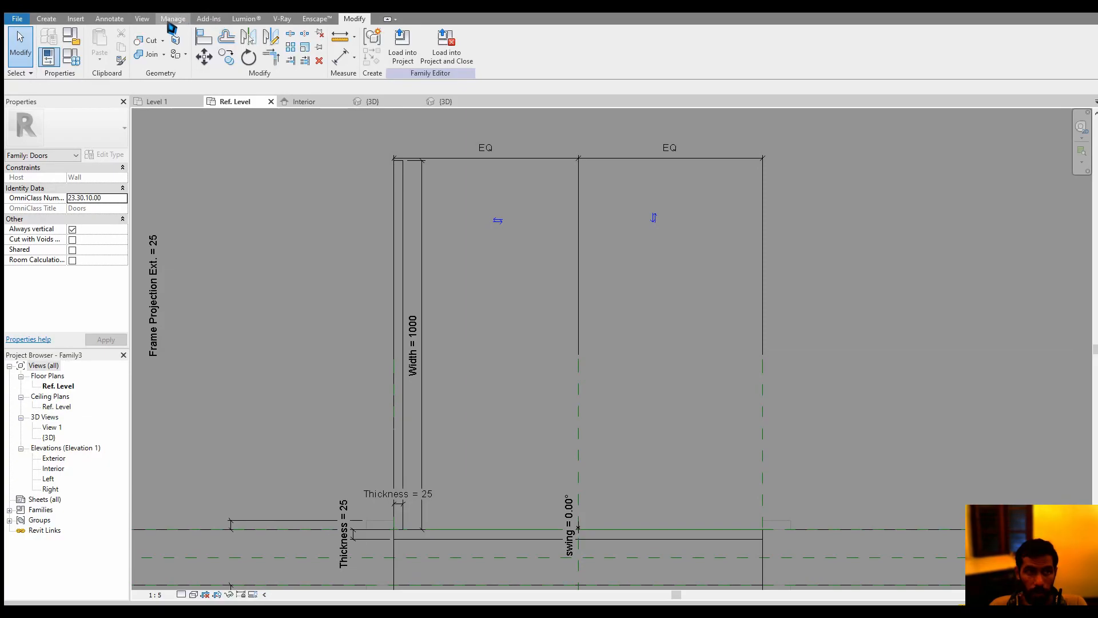
Draw a symbolic centre-ends swing arc of 1000 mm radius about the hinge corner, from the symbolic leaf's free end to the opposite jamb
click(109, 18)
click(183, 67)
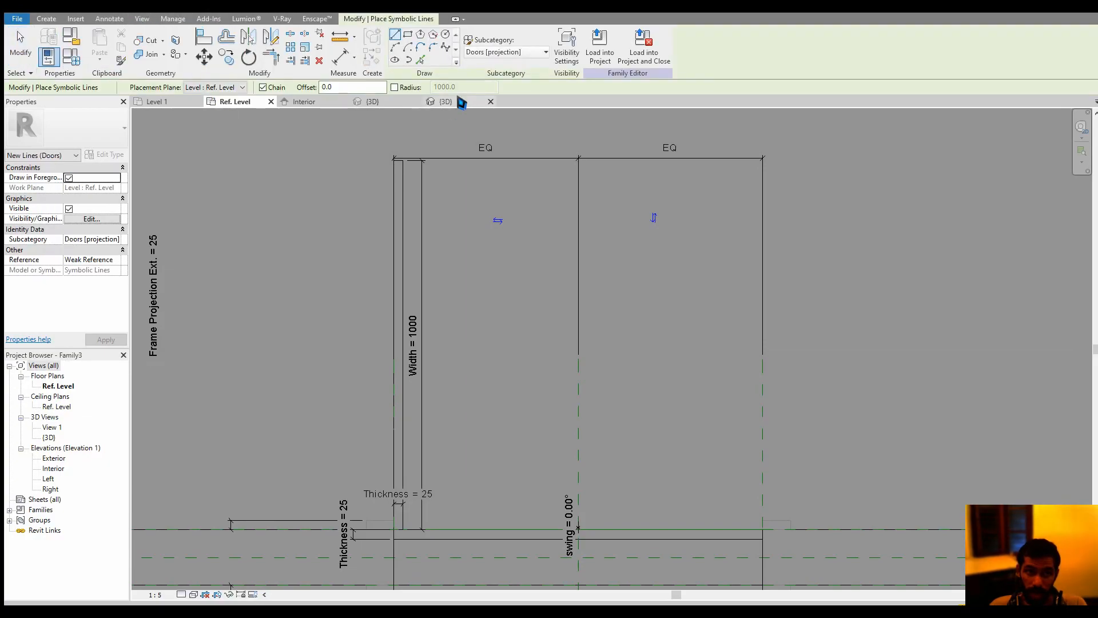
click(408, 47)
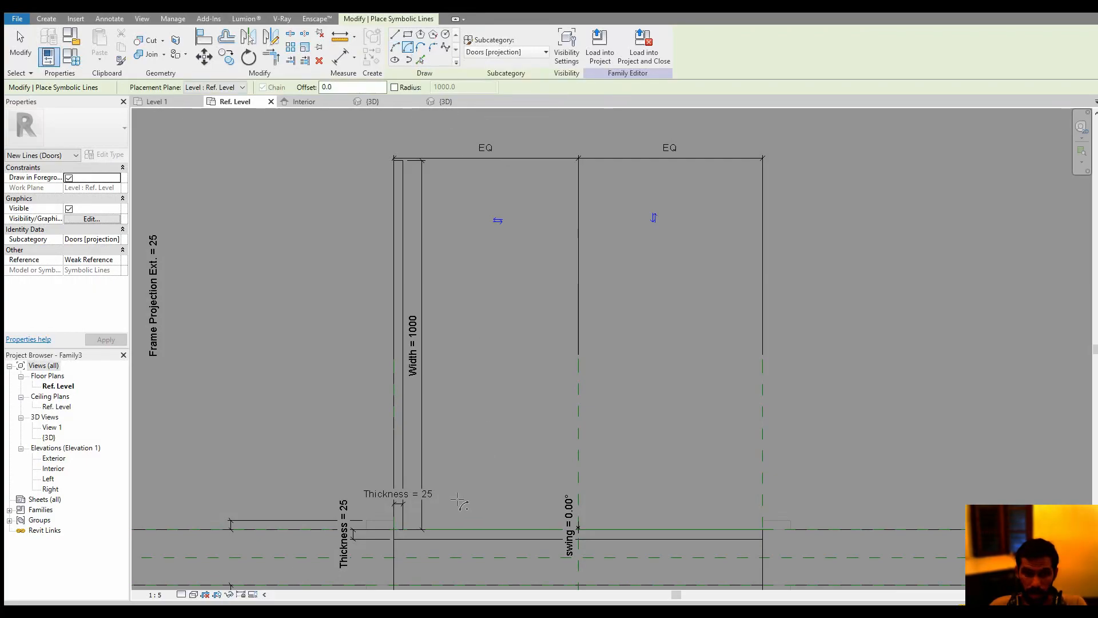
scroll(407, 543, up, 3)
click(393, 527)
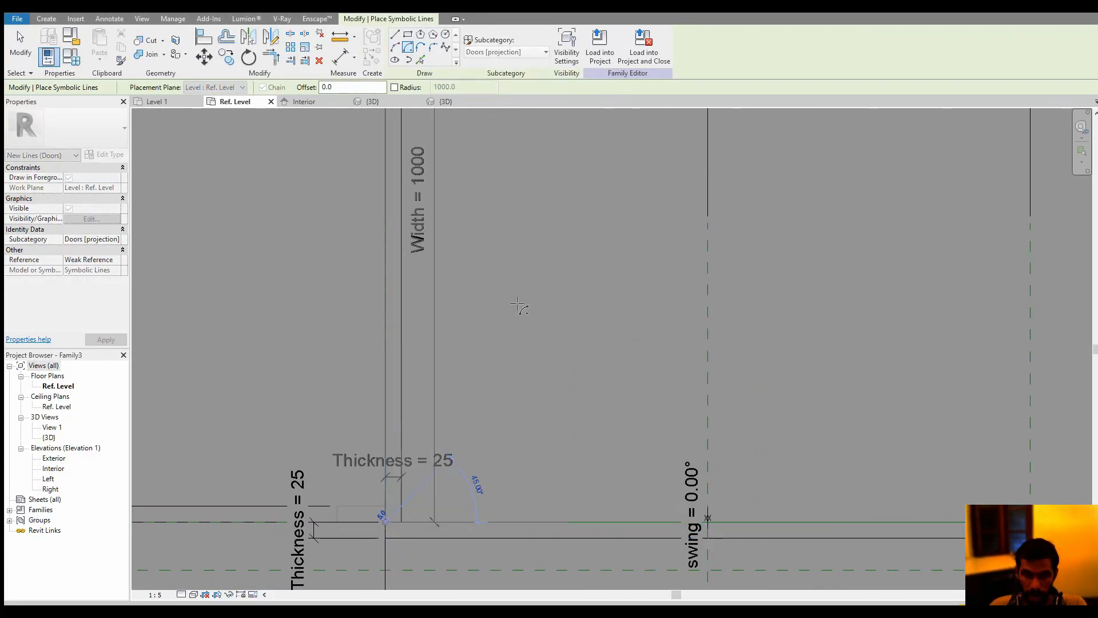
middle_drag(476, 353, 473, 366)
scroll(397, 199, down, 1)
middle_drag(385, 130, 395, 280)
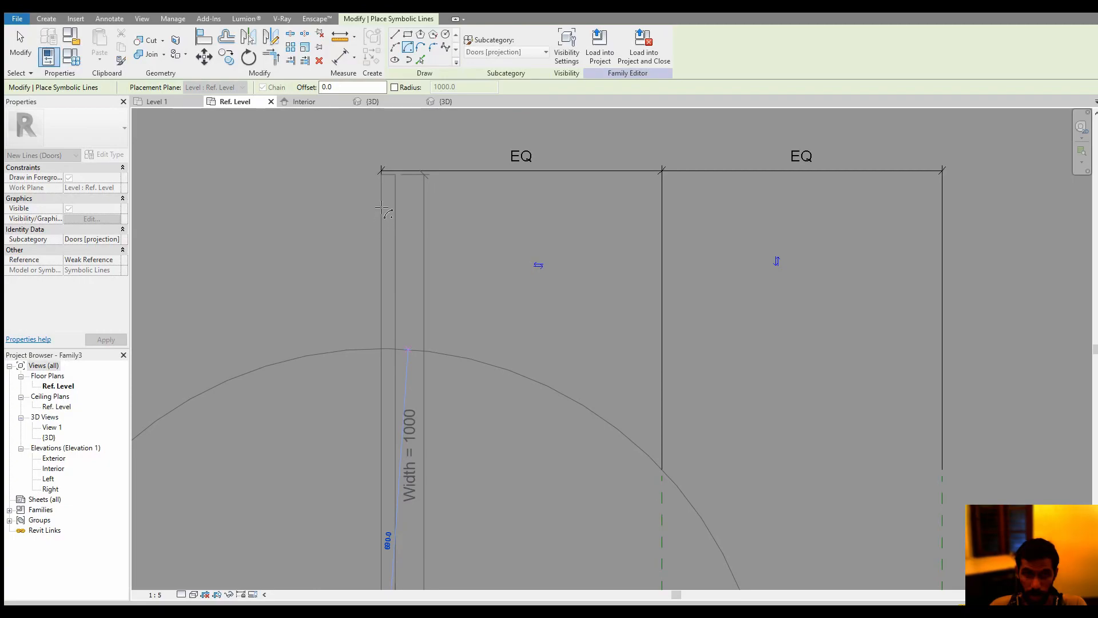
click(382, 171)
scroll(583, 246, down, 2)
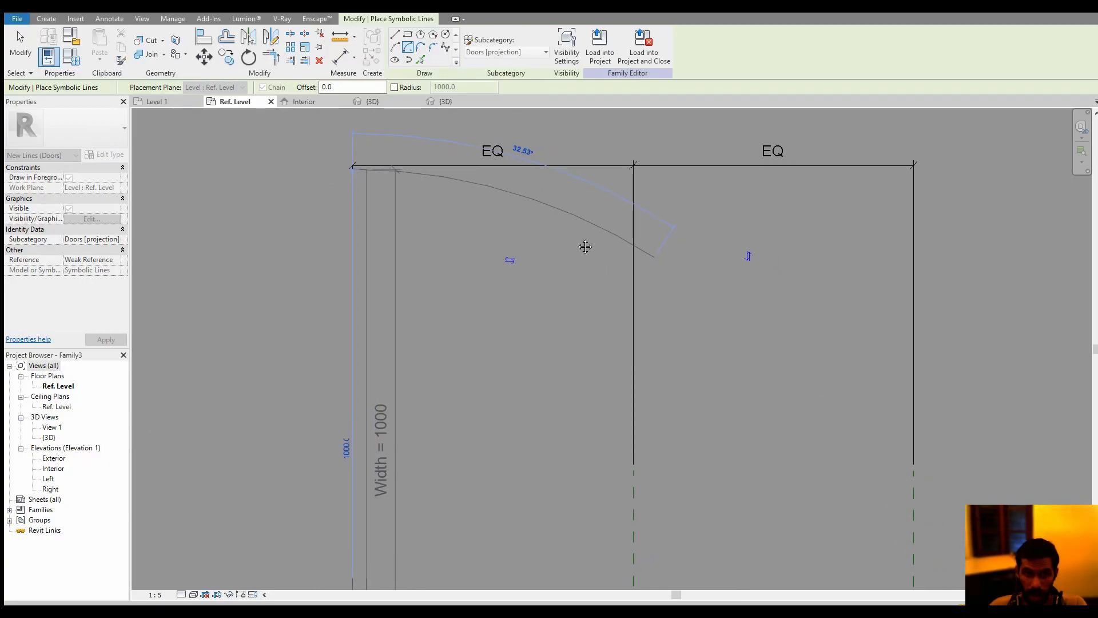
scroll(707, 510, up, 3)
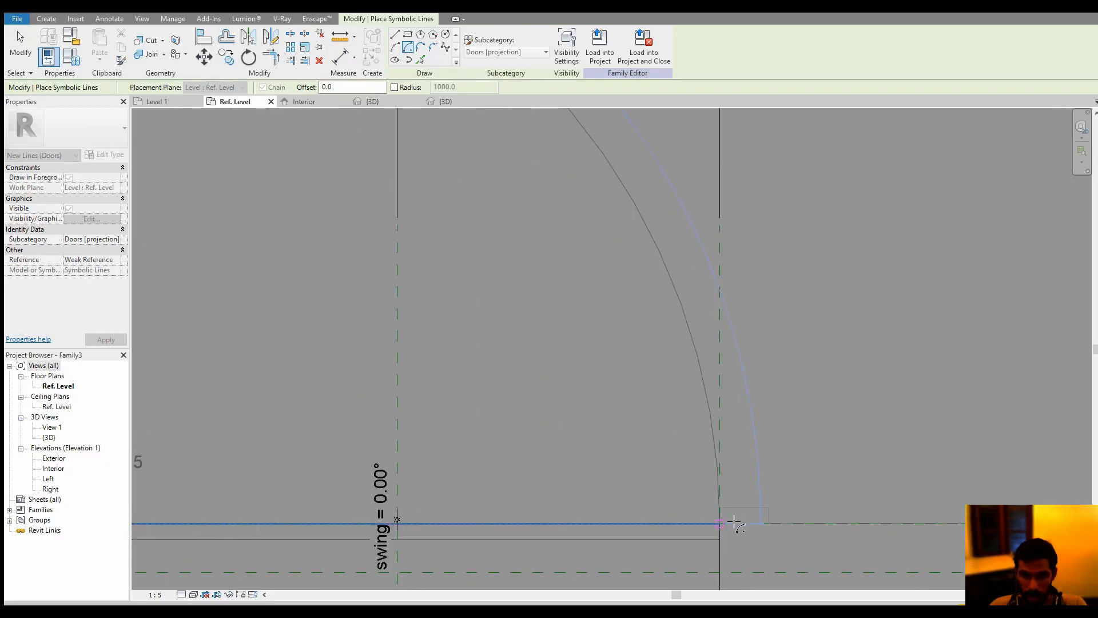
click(722, 524)
key(Escape)
key(Escape)
scroll(713, 433, down, 4)
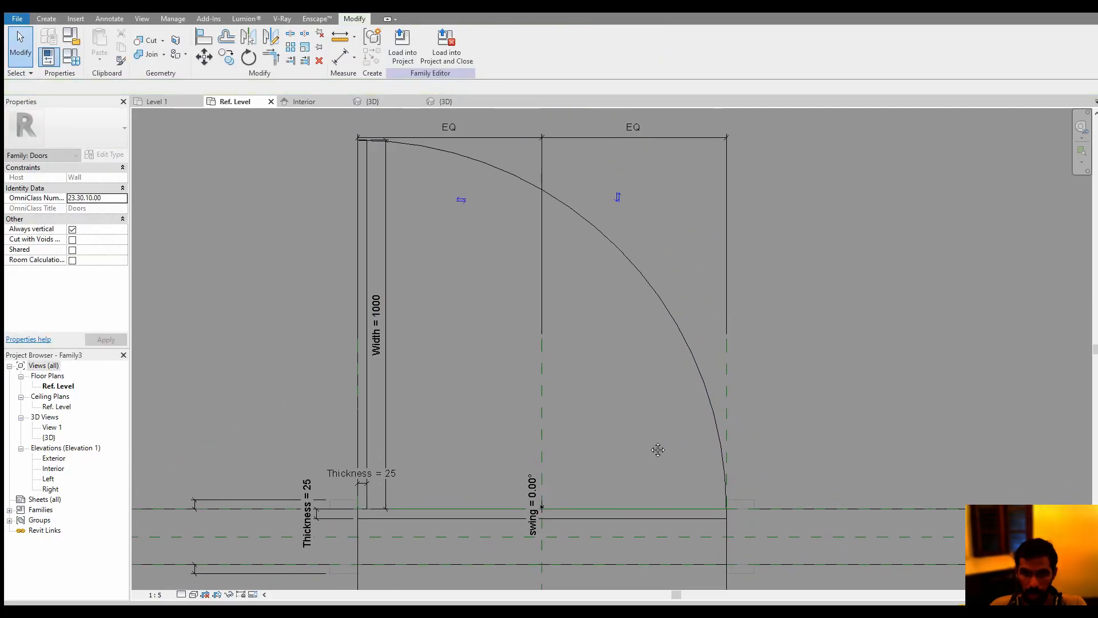
middle_drag(542, 338, 553, 362)
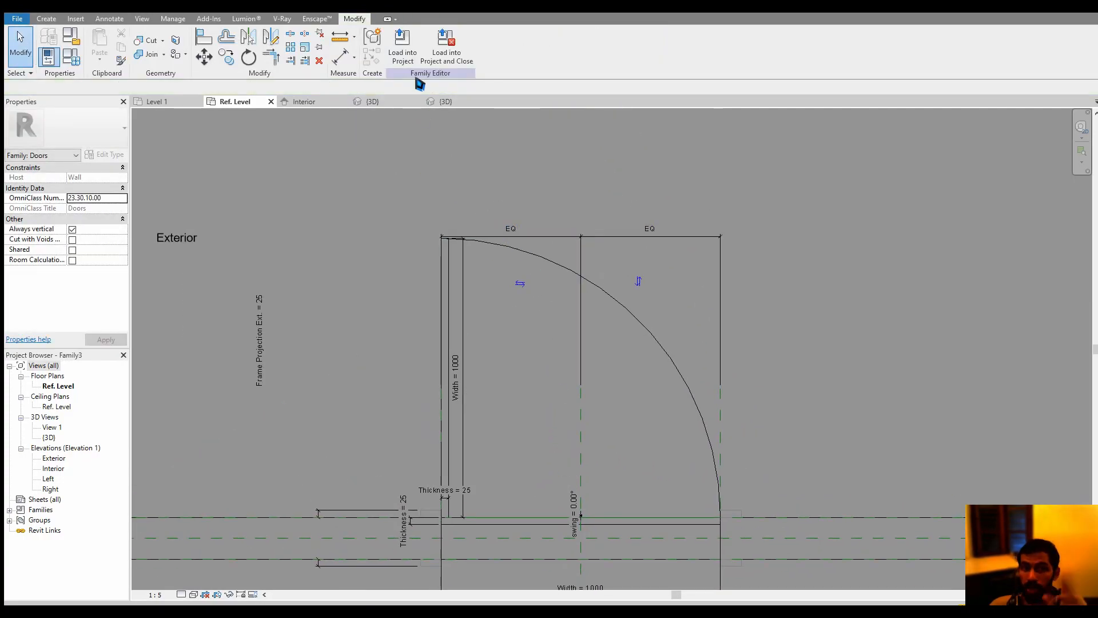
Load the door family into the project, overwriting the existing version and its parameter values
click(402, 44)
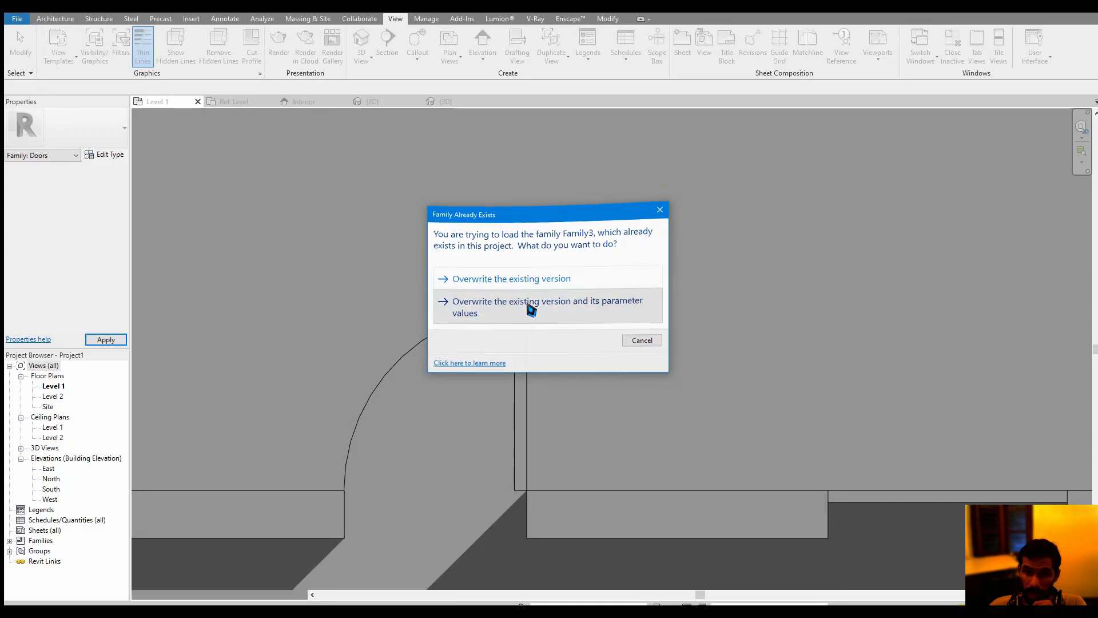
click(528, 304)
middle_drag(680, 367, 585, 303)
scroll(586, 303, down, 1)
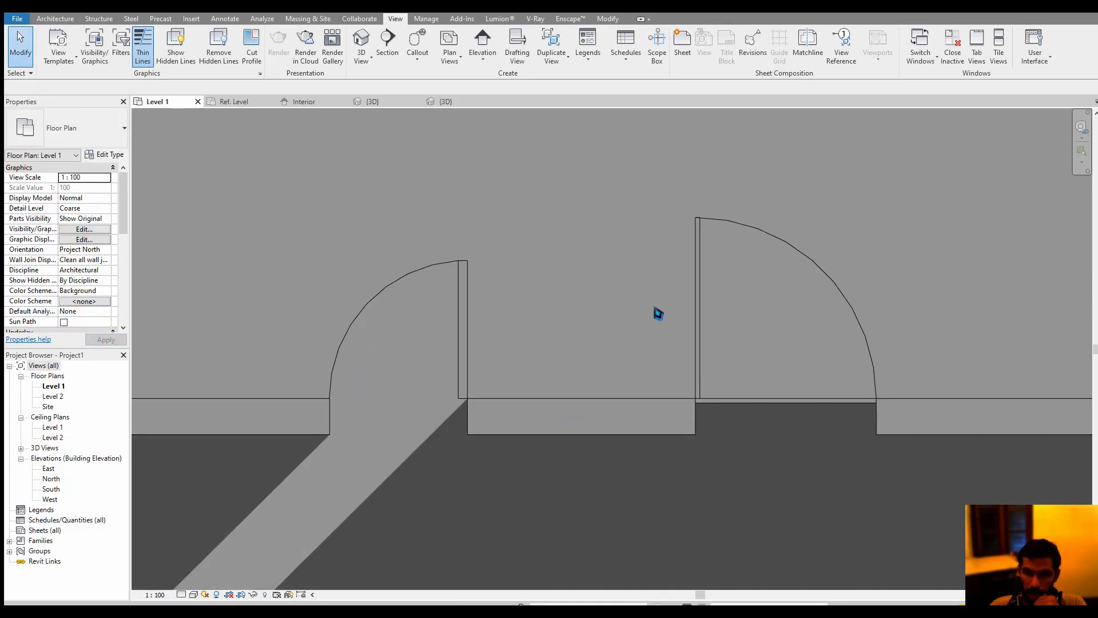
middle_drag(699, 247, 636, 243)
scroll(672, 250, up, 2)
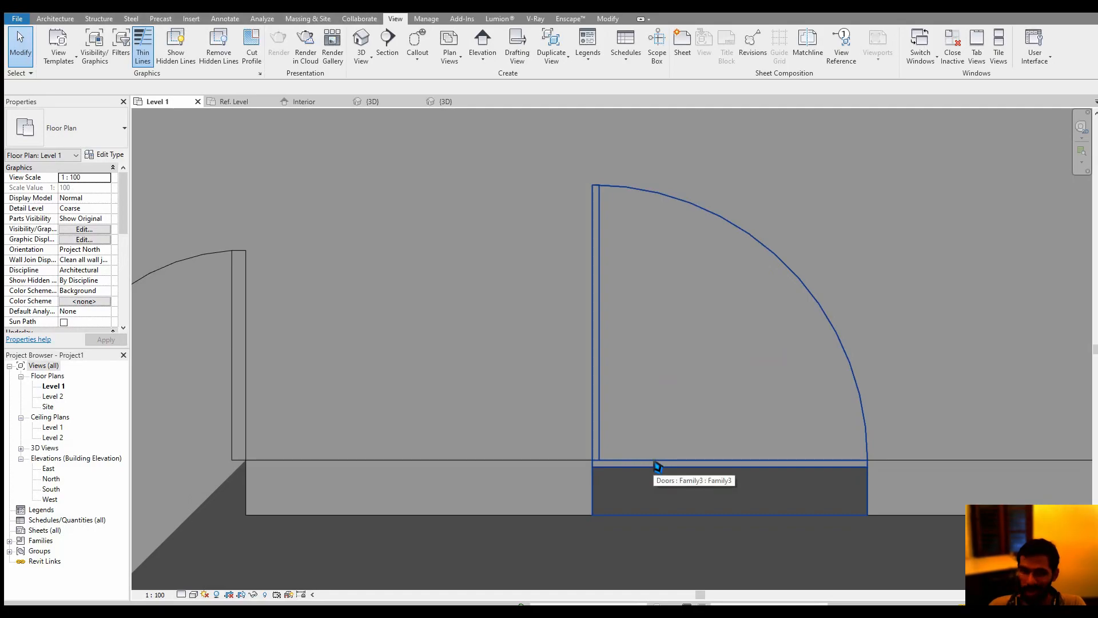
Set the swing type parameter of the placed Family3 door to 45° and apply it
click(601, 325)
click(112, 157)
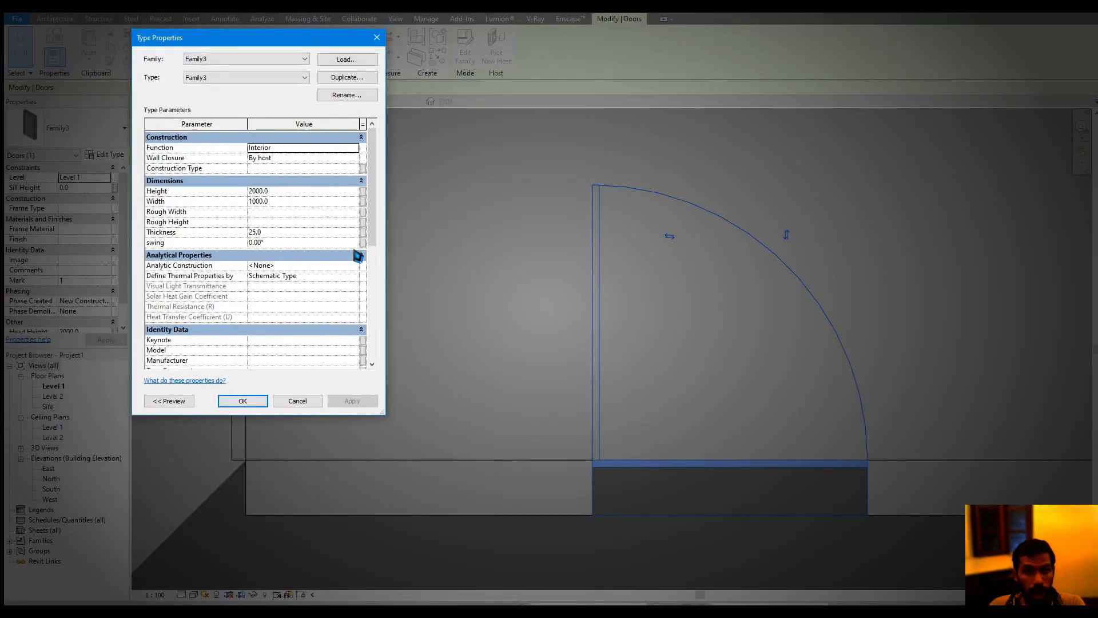
click(298, 233)
click(292, 243)
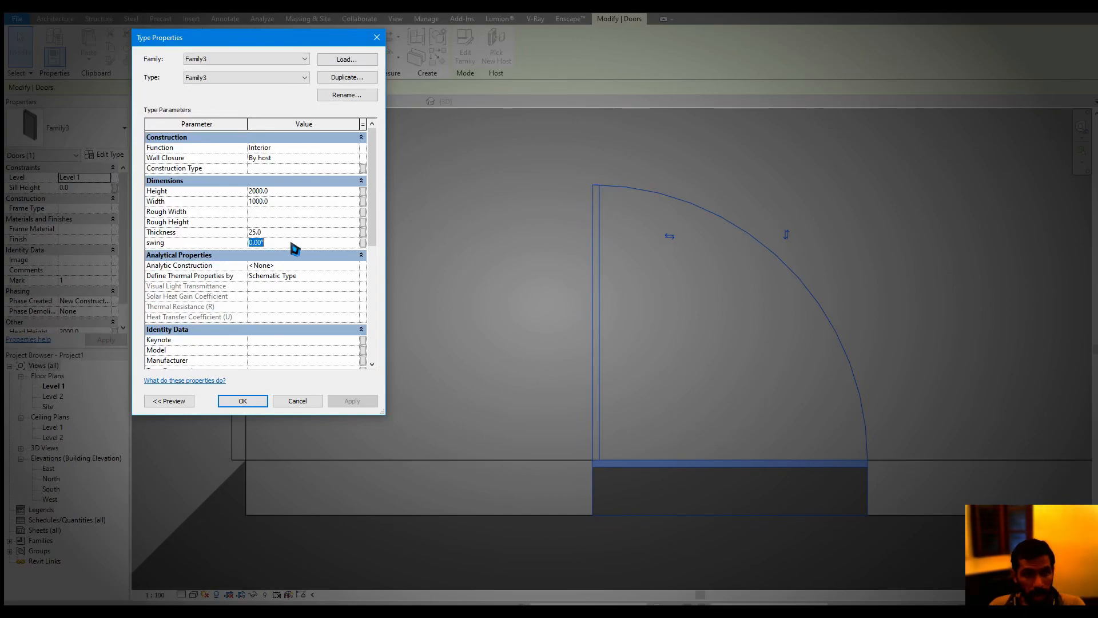
text(45)
click(353, 402)
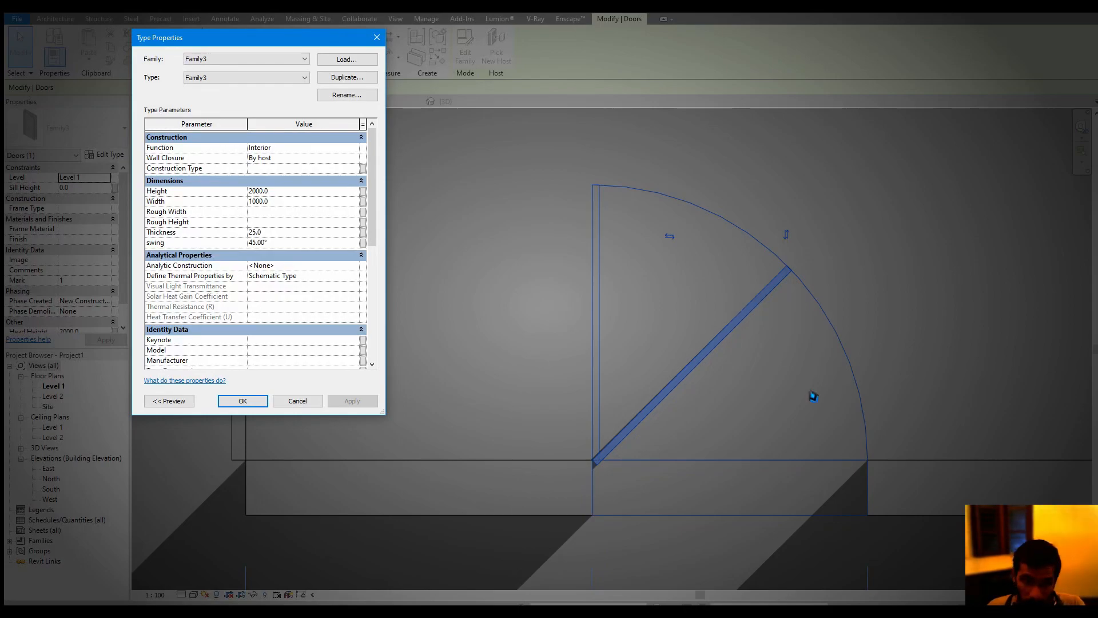
Set the Family3 door type's swing parameter to 0°
click(312, 243)
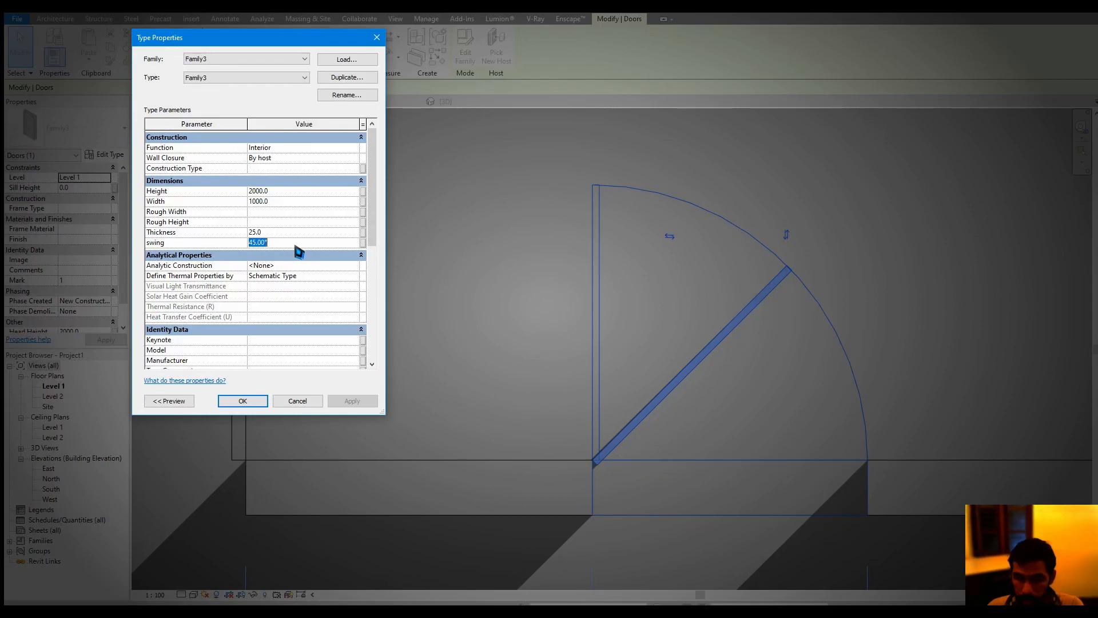
text(0)
click(243, 401)
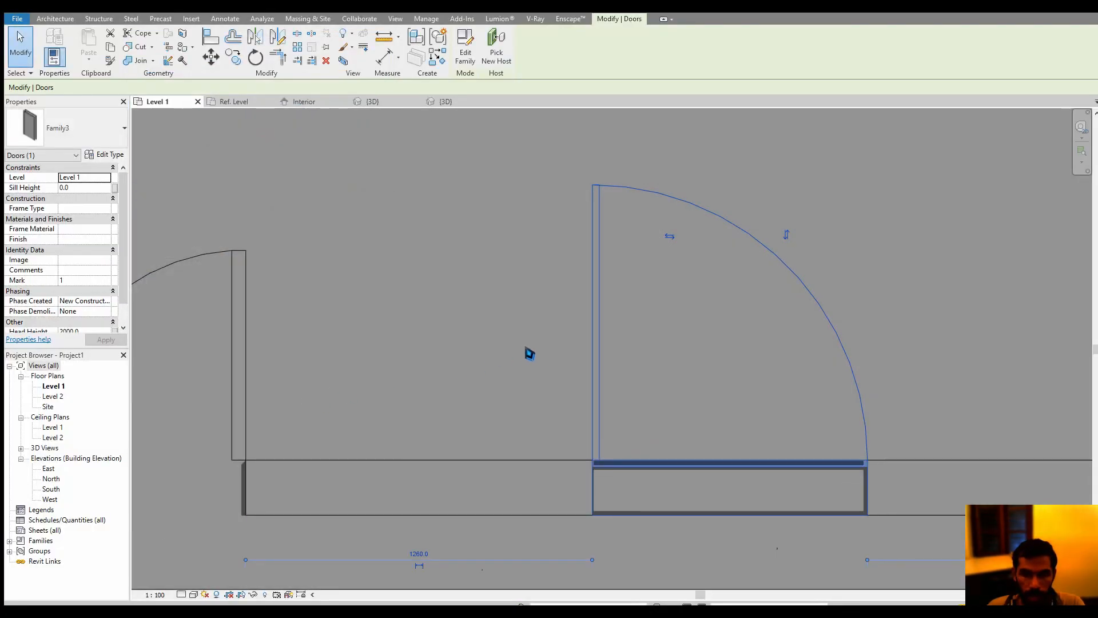
click(532, 339)
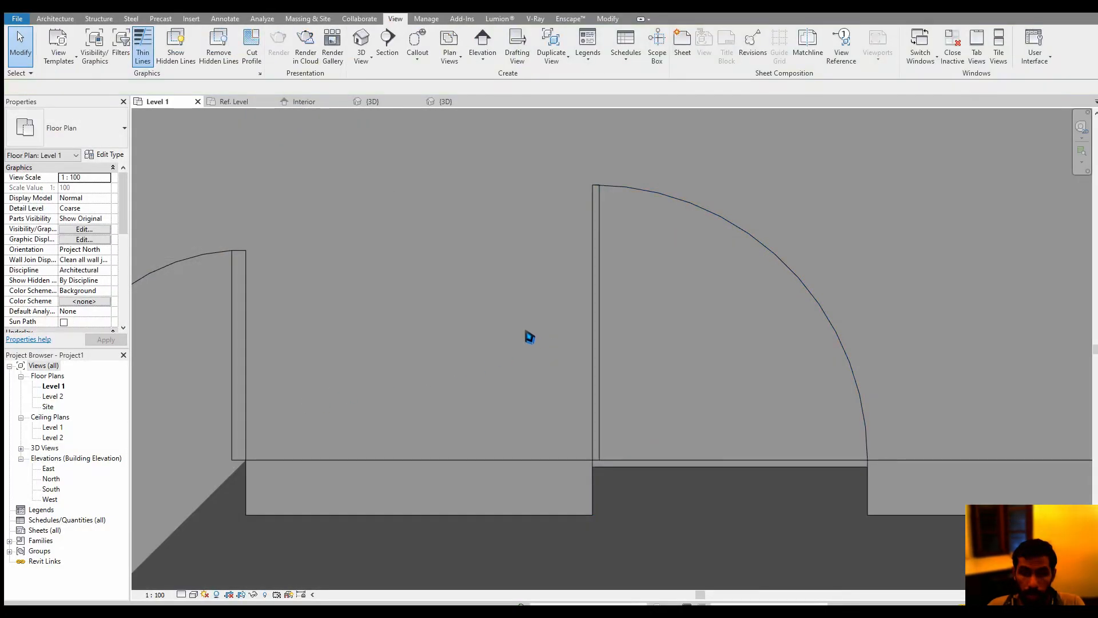
In the family's Ref. Level plan, turn off the door panel extrusion's visibility in Plan/RCP and when cut in Plan/RCP
click(312, 102)
click(235, 102)
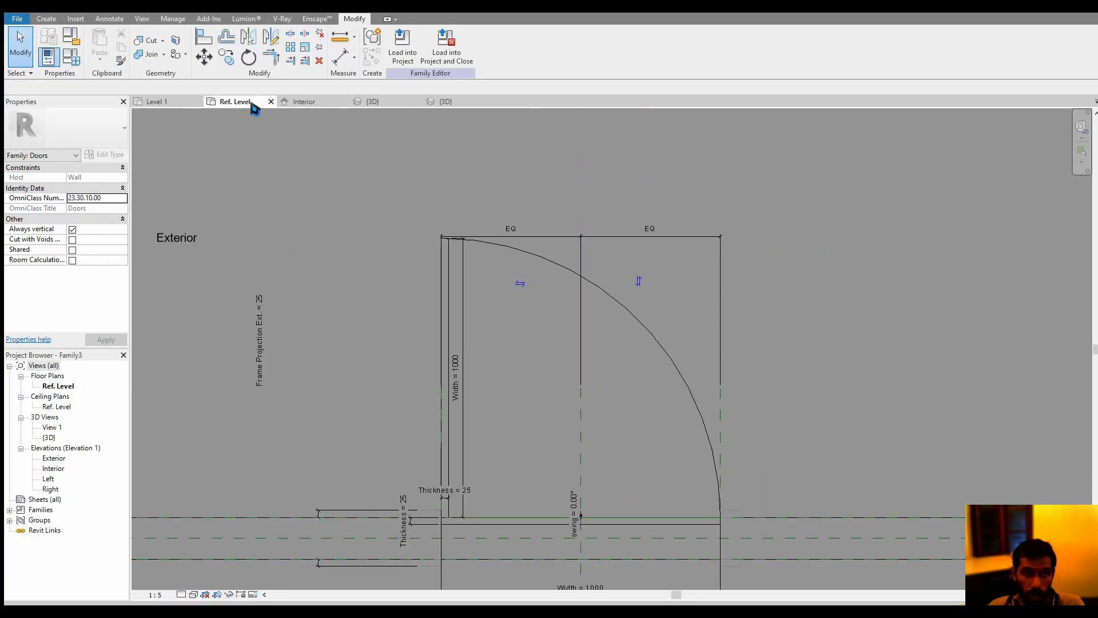
scroll(503, 457, up, 3)
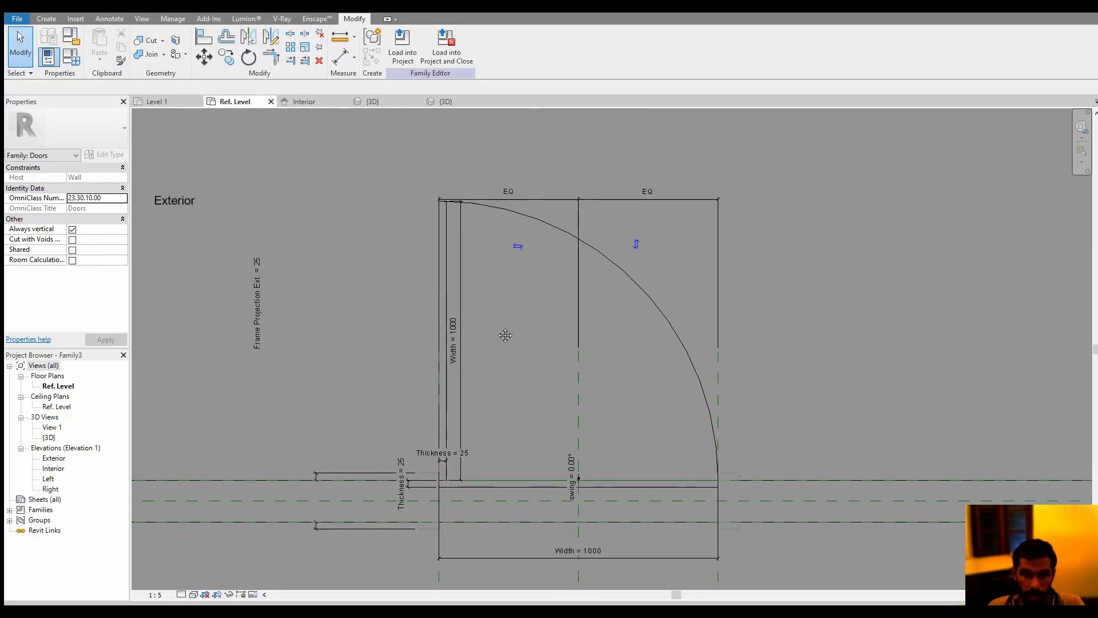
click(503, 478)
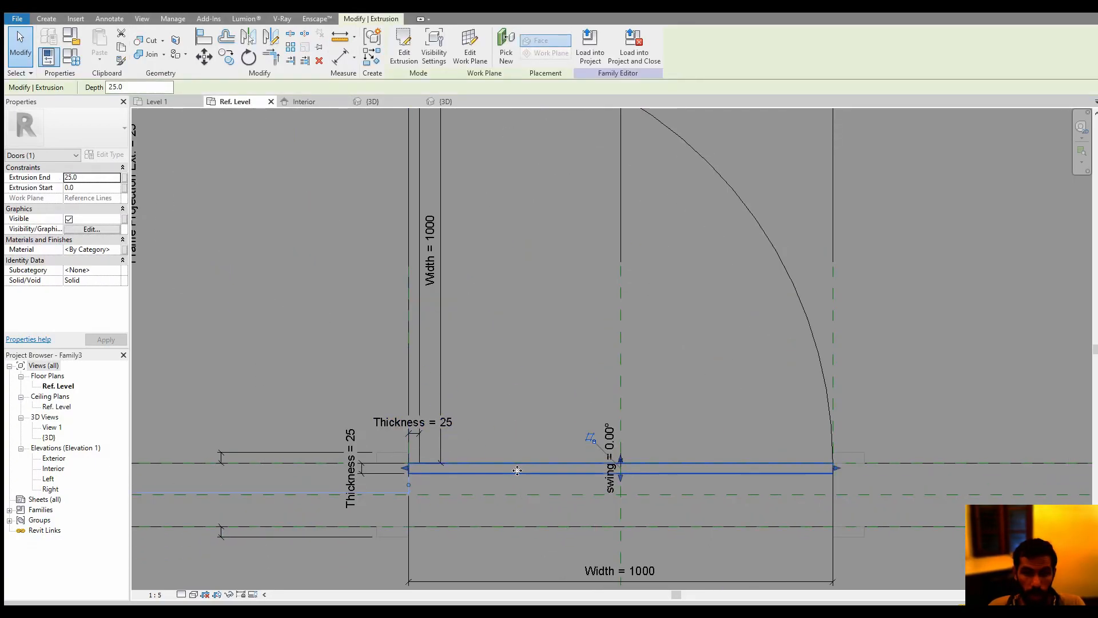
click(91, 230)
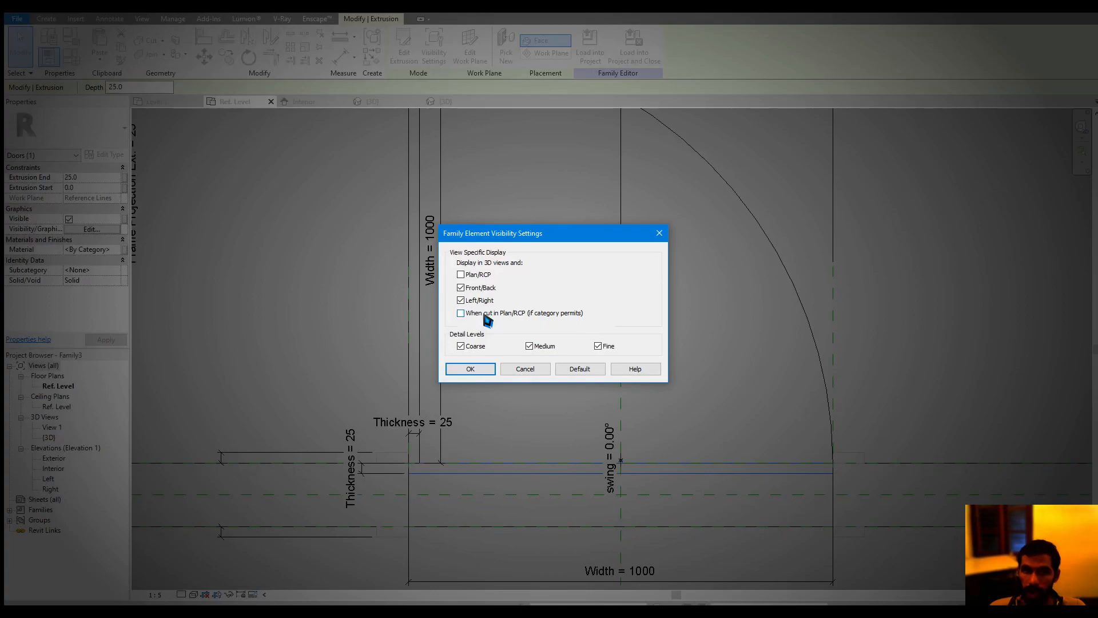
click(471, 372)
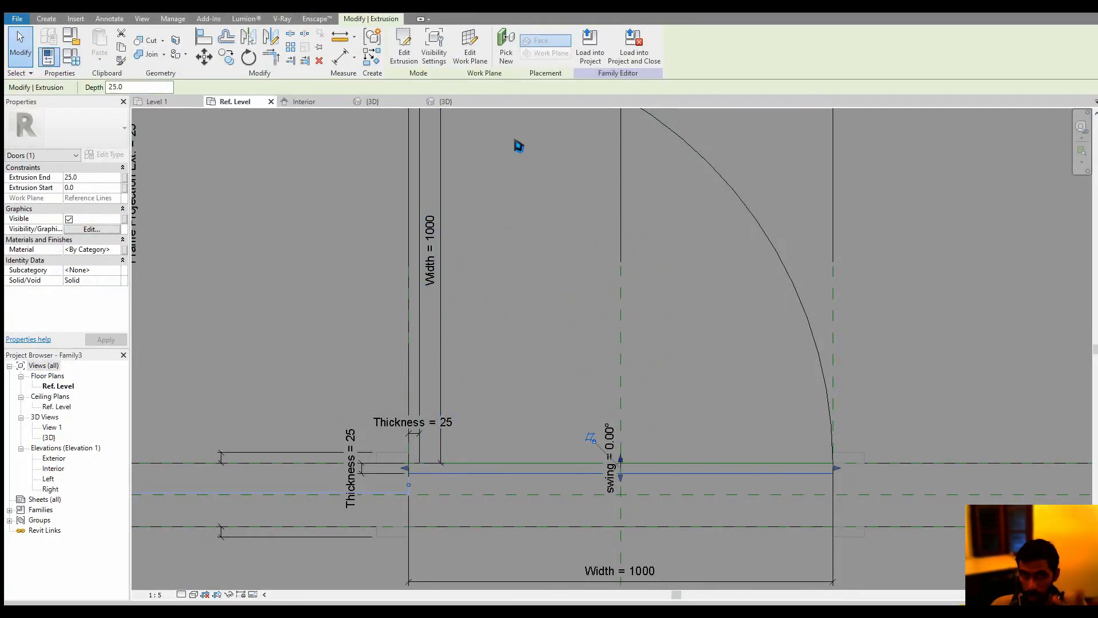
Reload the door family into the project, overwriting the existing version, and compare both doors in the Level 1 plan
click(589, 43)
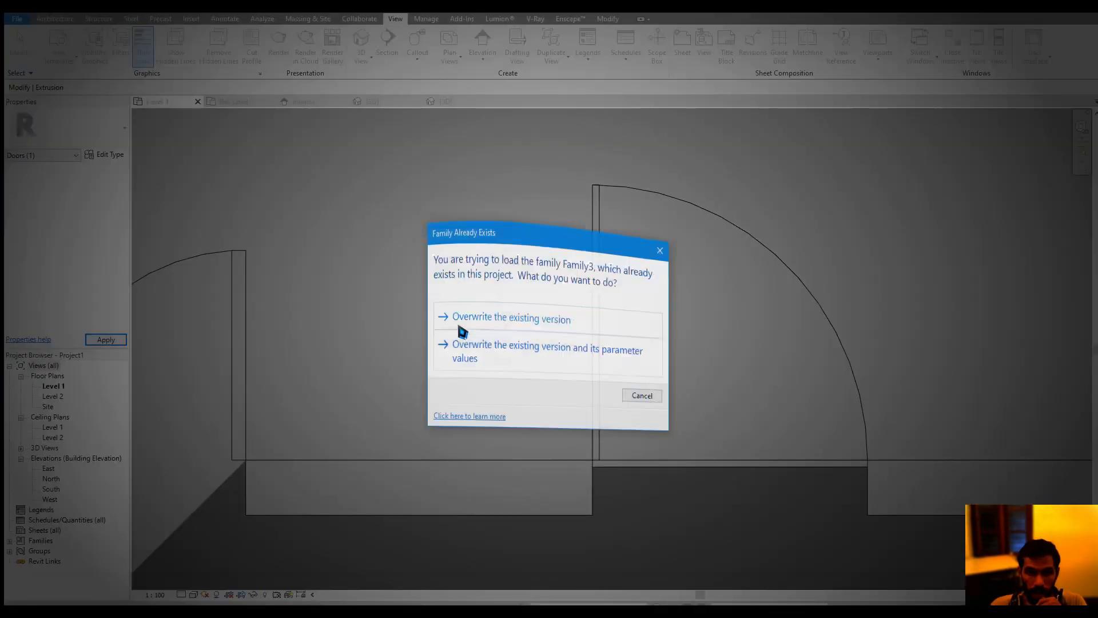
click(485, 311)
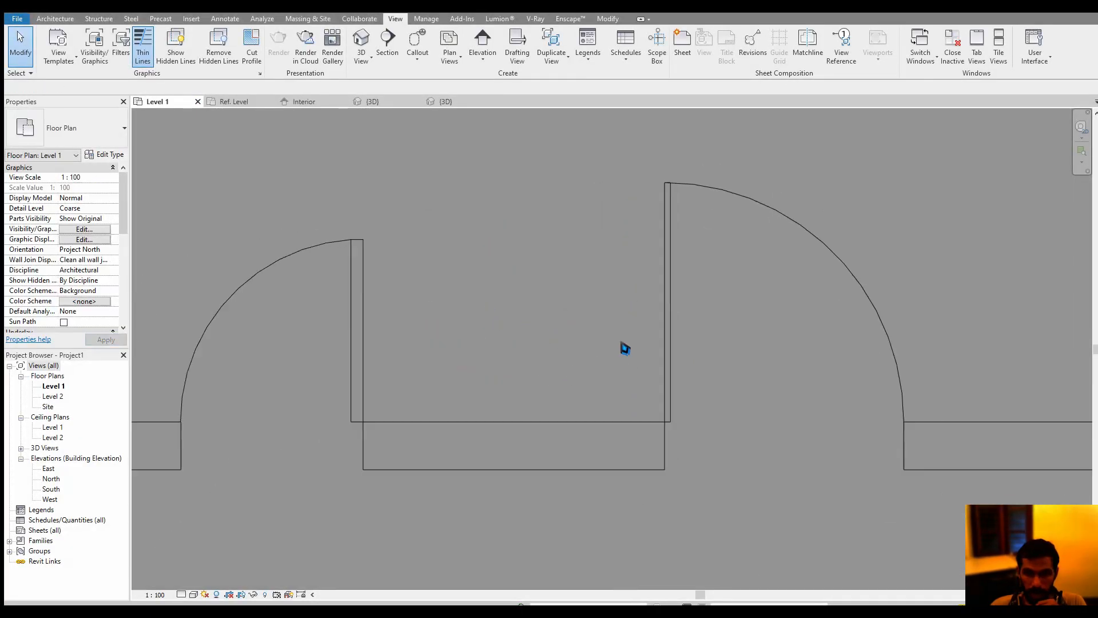
middle_drag(549, 355, 584, 361)
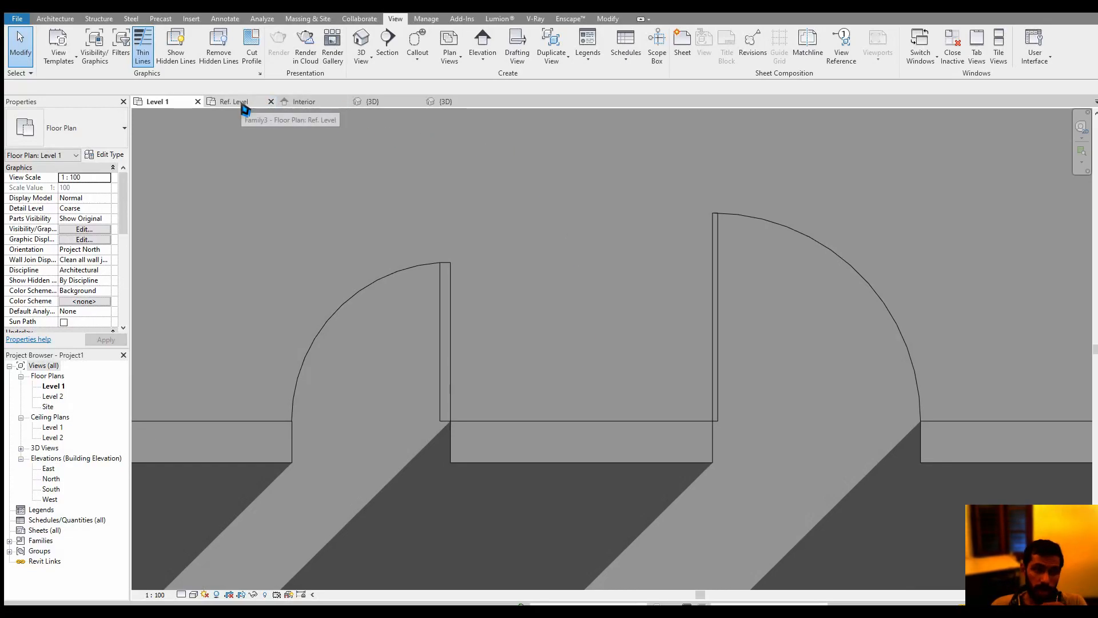
middle_drag(378, 128, 365, 174)
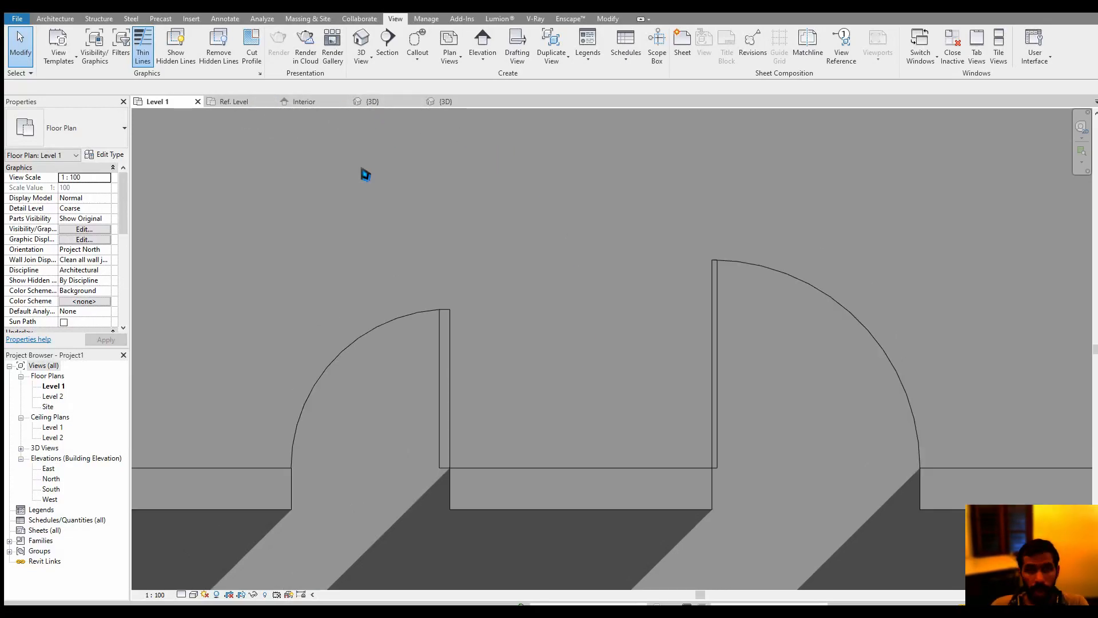
In the family's Interior elevation, open the door panel extrusion's sketch for editing
click(264, 103)
click(329, 104)
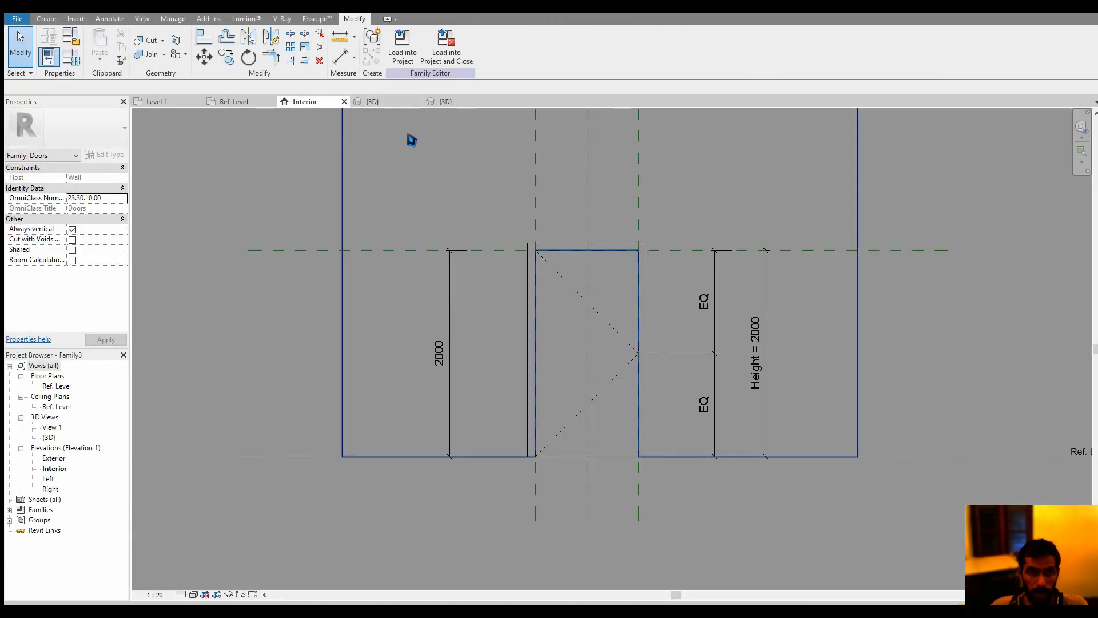
scroll(579, 326, up, 4)
click(566, 303)
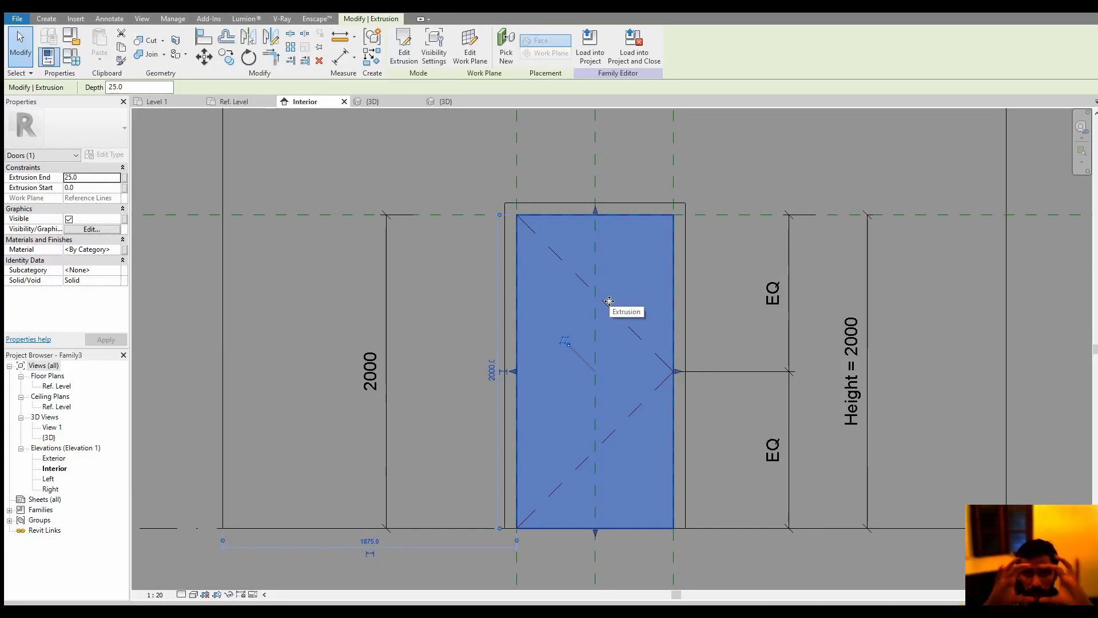
middle_drag(701, 303, 665, 324)
click(703, 299)
scroll(682, 322, down, 1)
click(836, 323)
click(47, 21)
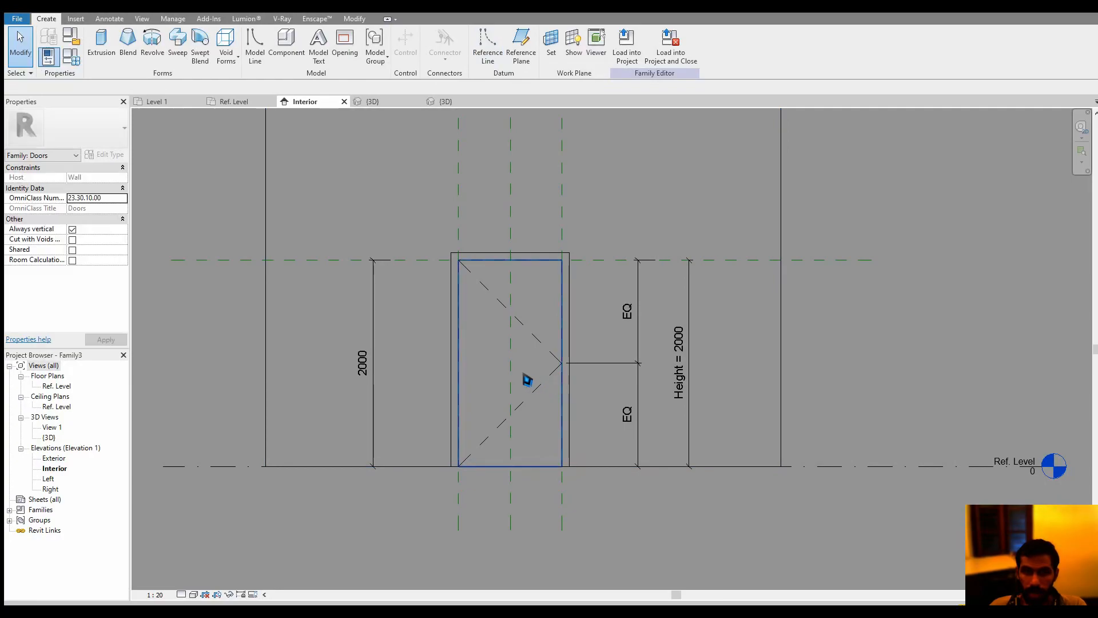
scroll(527, 380, up, 4)
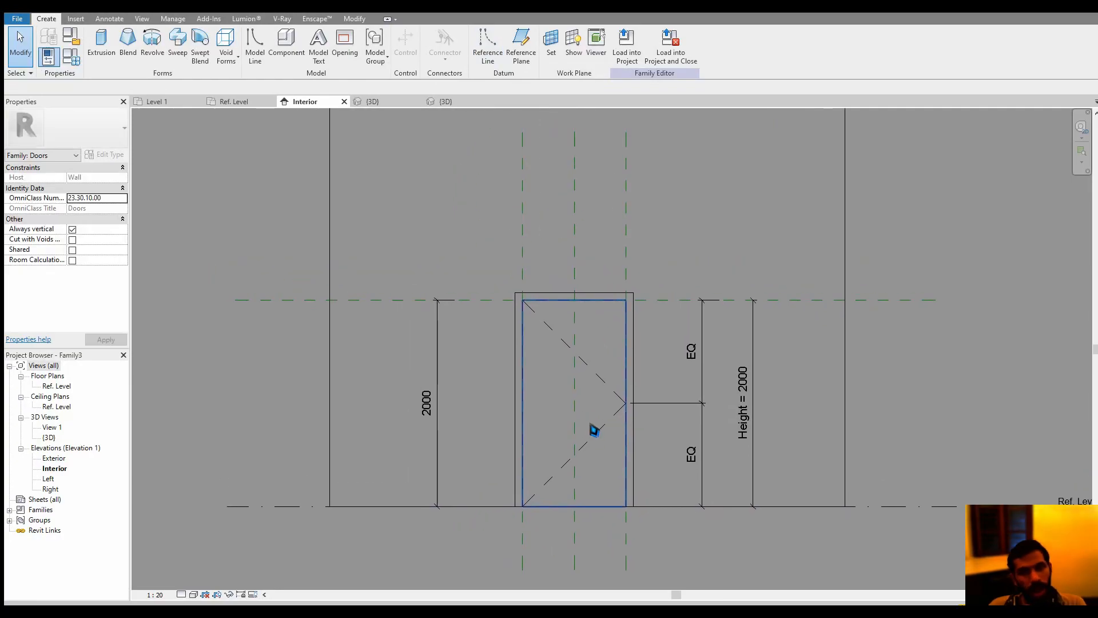
double_click(551, 379)
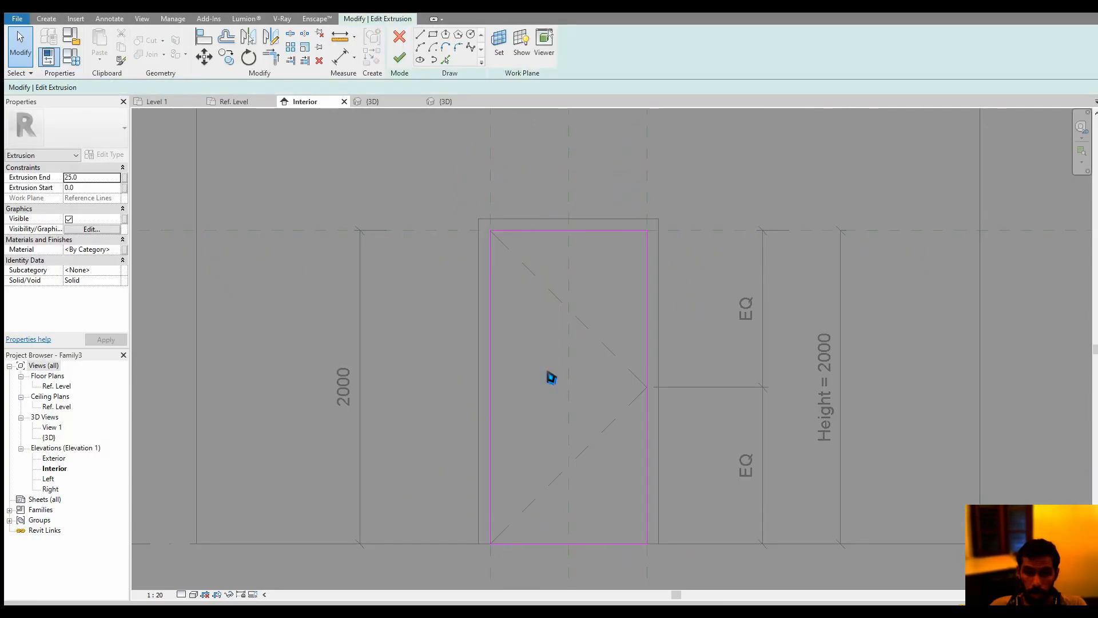
Sketch a rectangular opening about 340 mm wide and 560 mm high in the upper half of the door panel
click(433, 34)
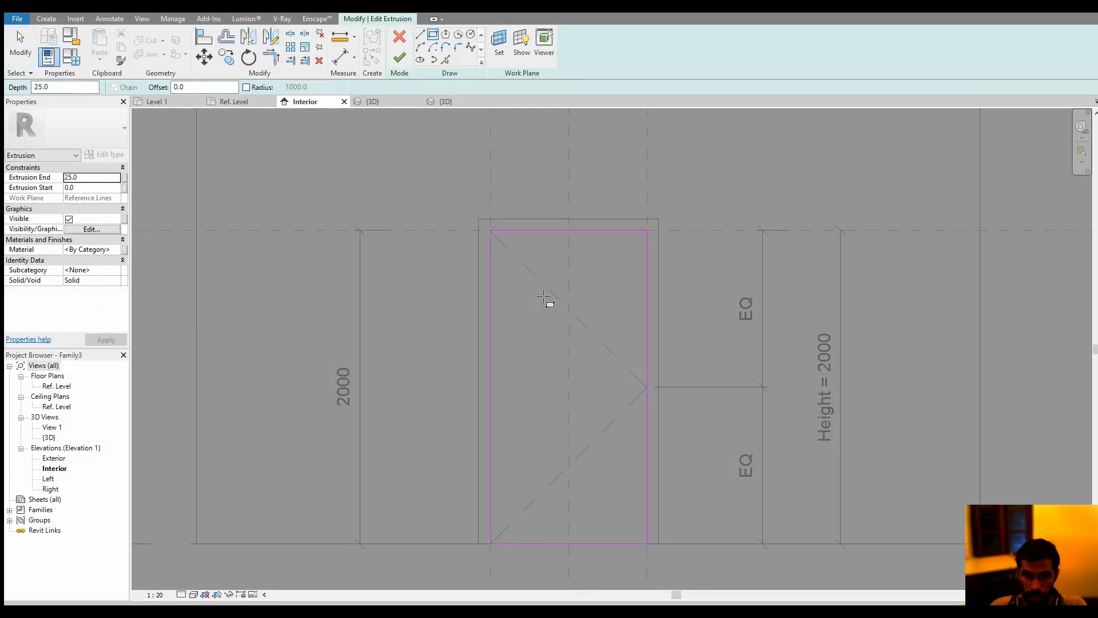
click(541, 293)
click(595, 381)
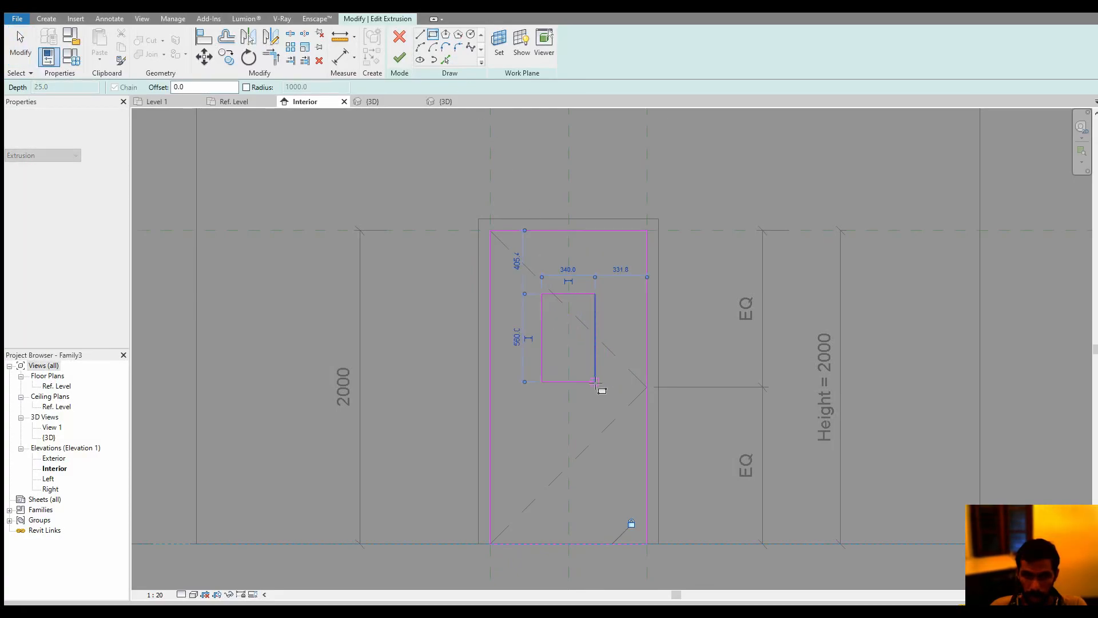
key(Escape)
middle_drag(615, 378, 608, 377)
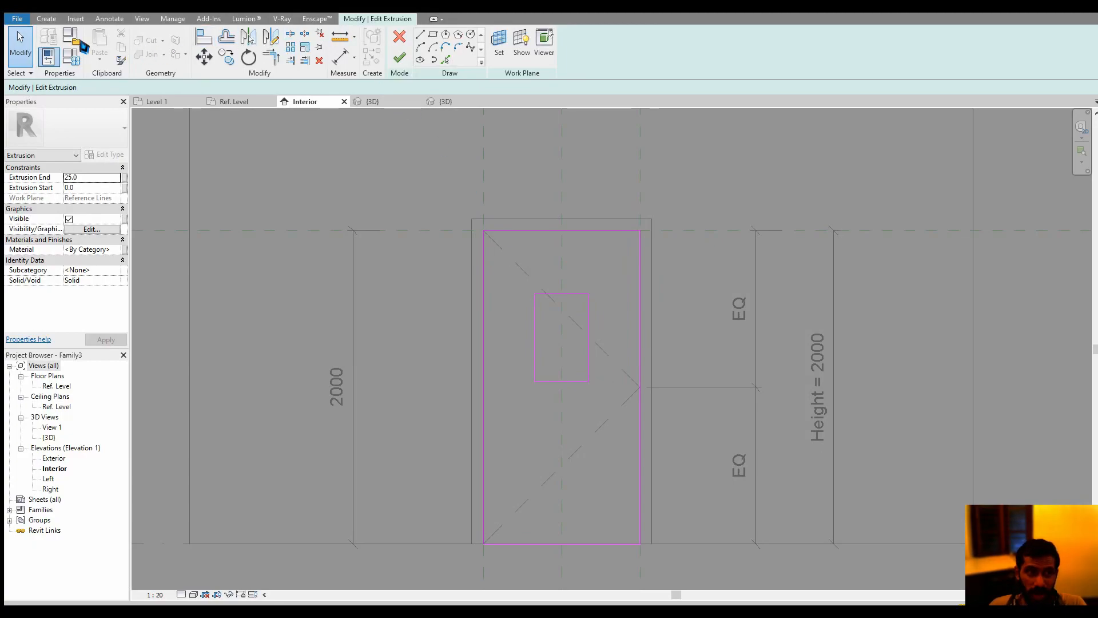
click(46, 18)
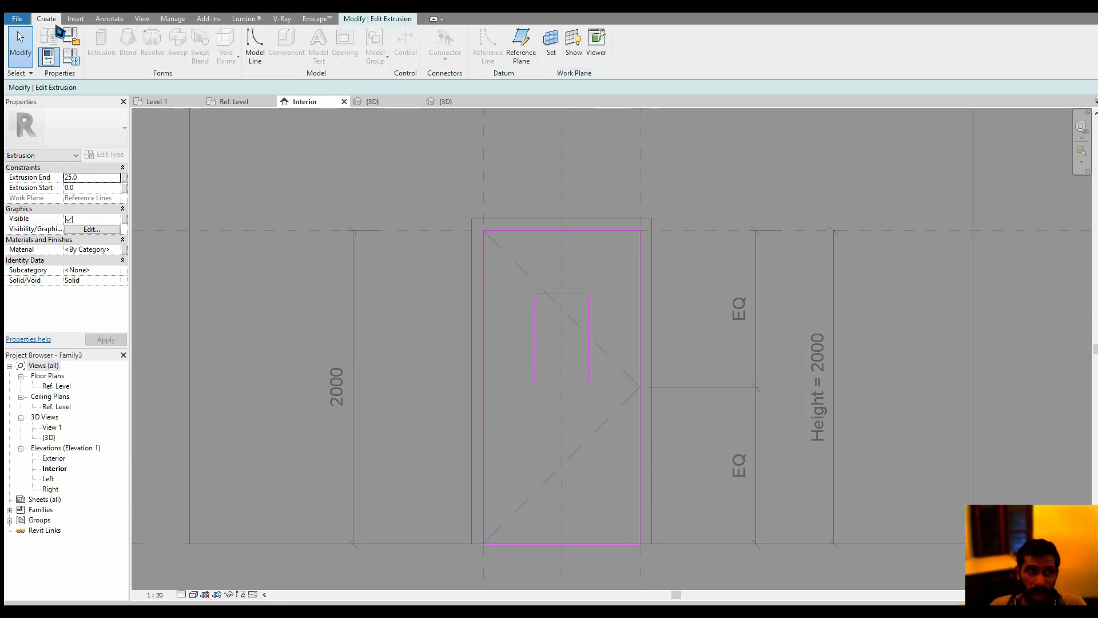
click(535, 57)
click(590, 271)
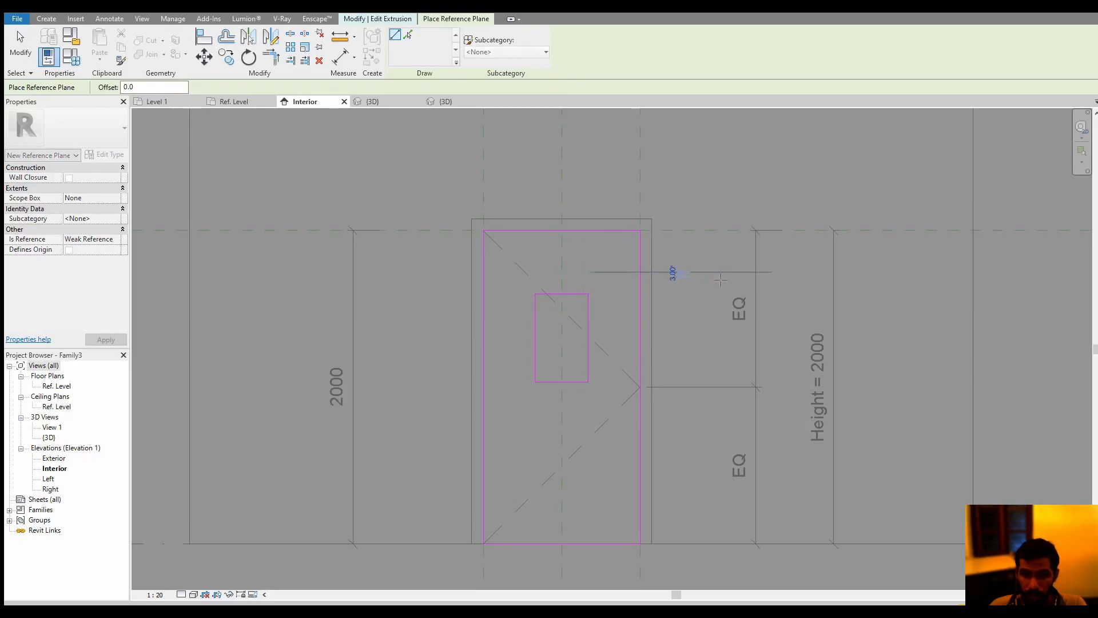
click(720, 279)
key(Escape)
key(Escape)
click(696, 279)
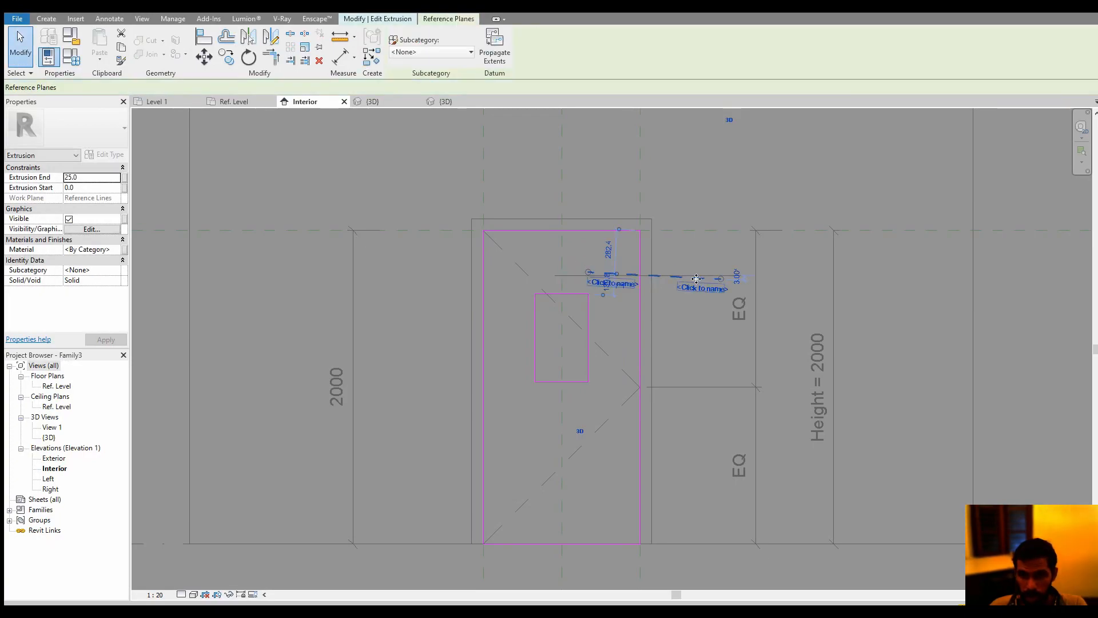
key(Delete)
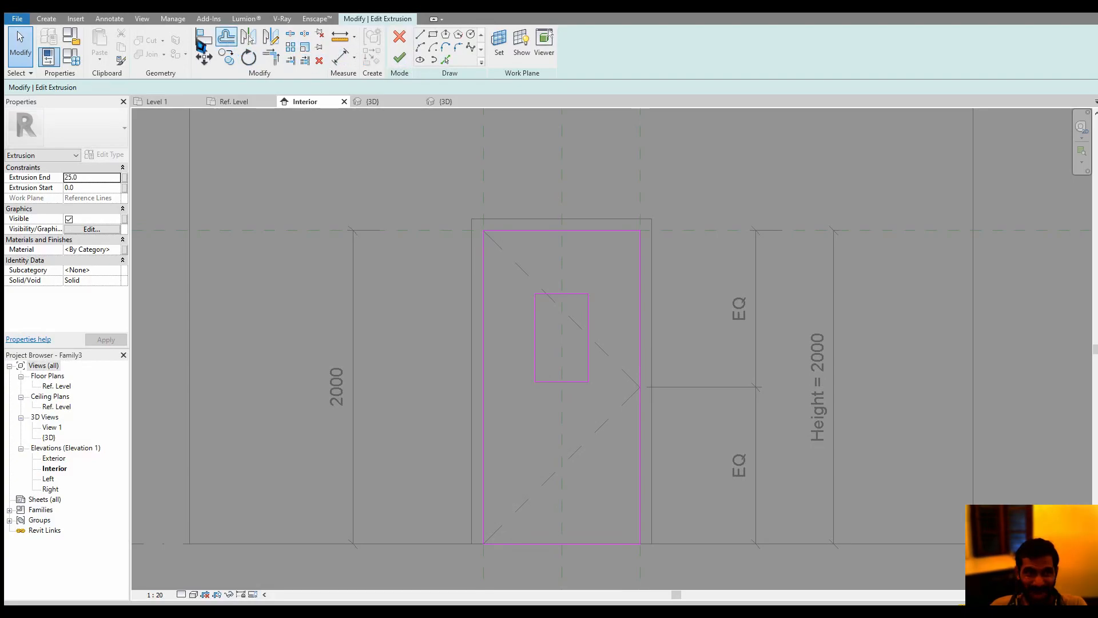
Draw two short horizontal reference planes across the panel's right edge, one above and one below the rectangular opening
click(47, 19)
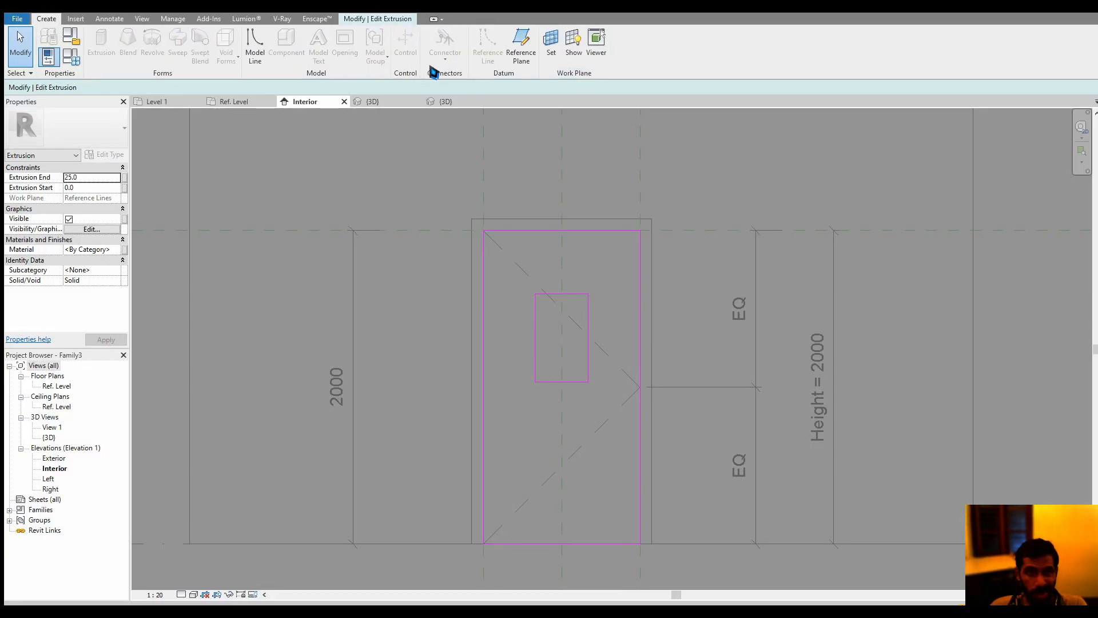
click(520, 47)
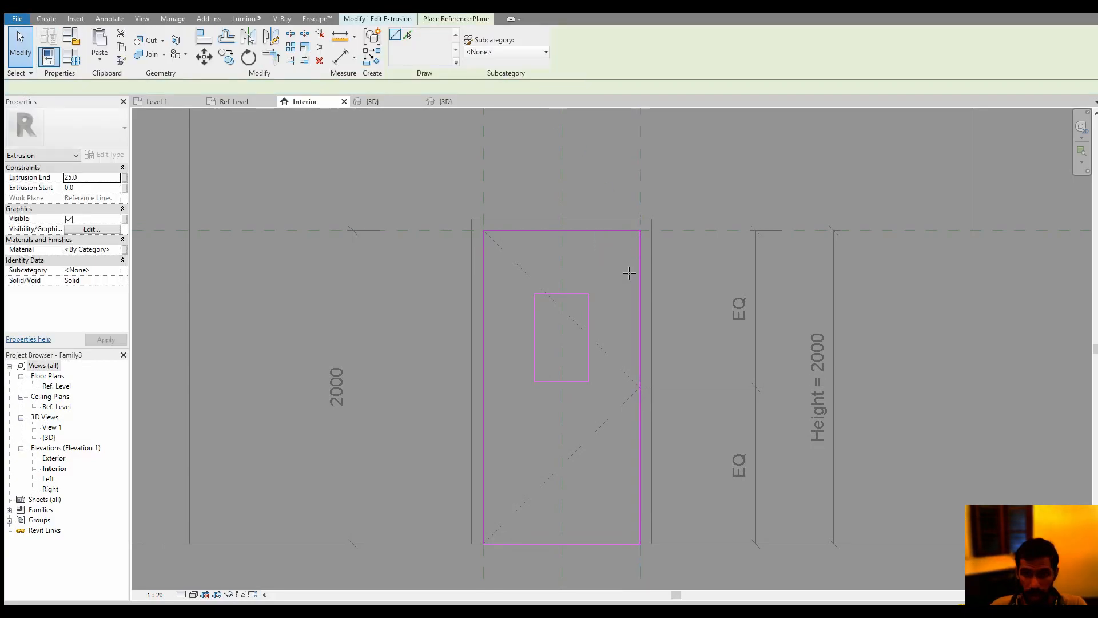
click(691, 278)
click(573, 404)
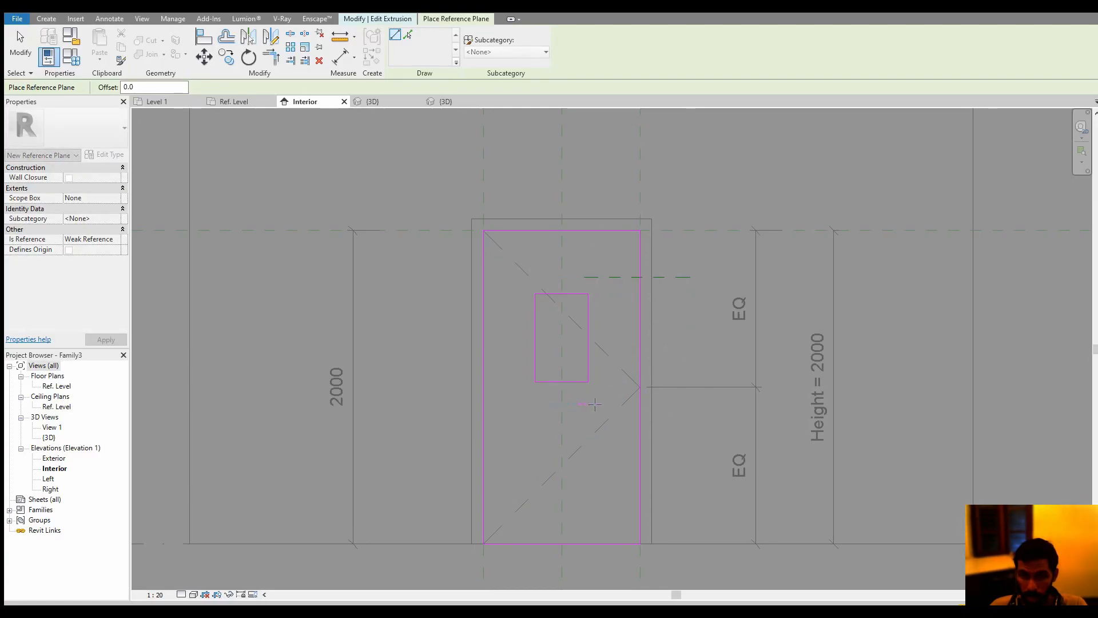
click(684, 404)
key(Escape)
key(Escape)
middle_drag(679, 327, 662, 330)
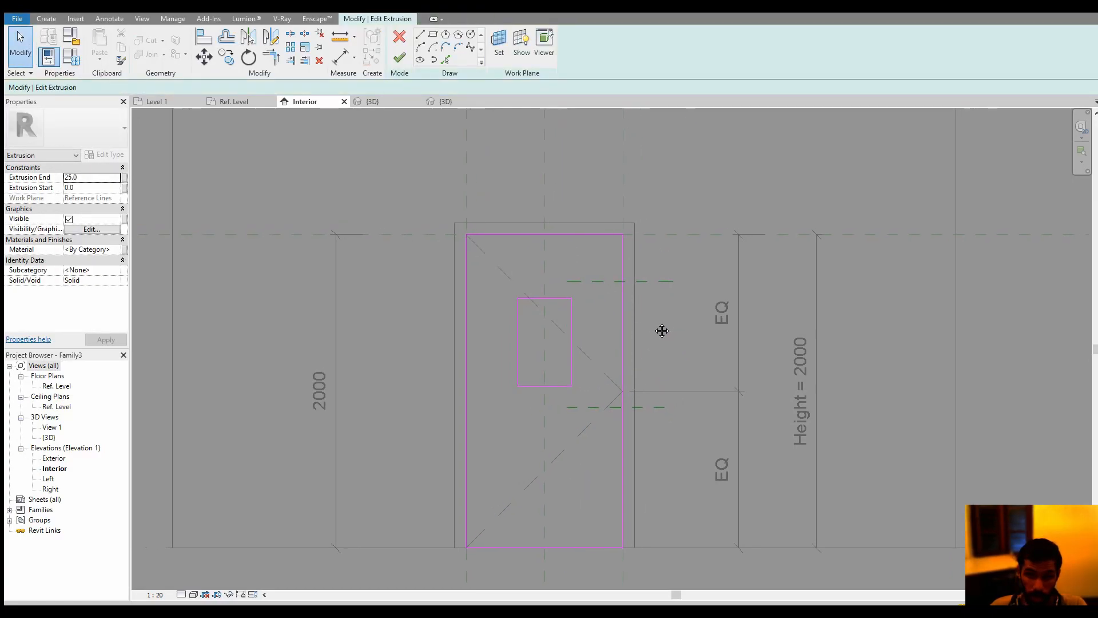
Add an aligned dimension from the Ref. Level to the lower of the two new reference planes
key(d)
key(i)
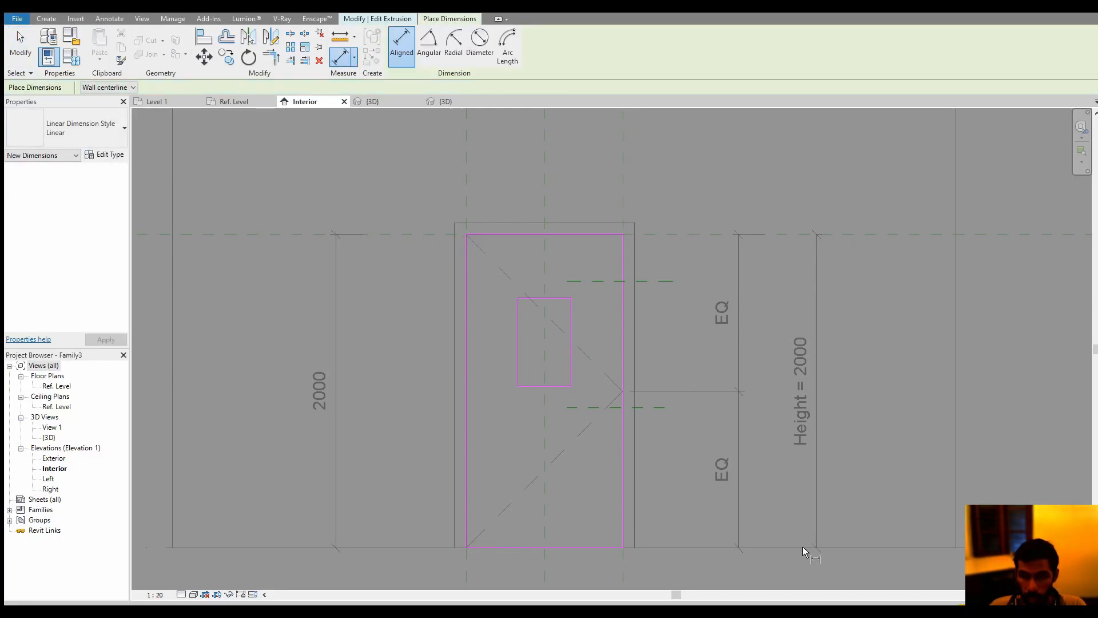
click(865, 547)
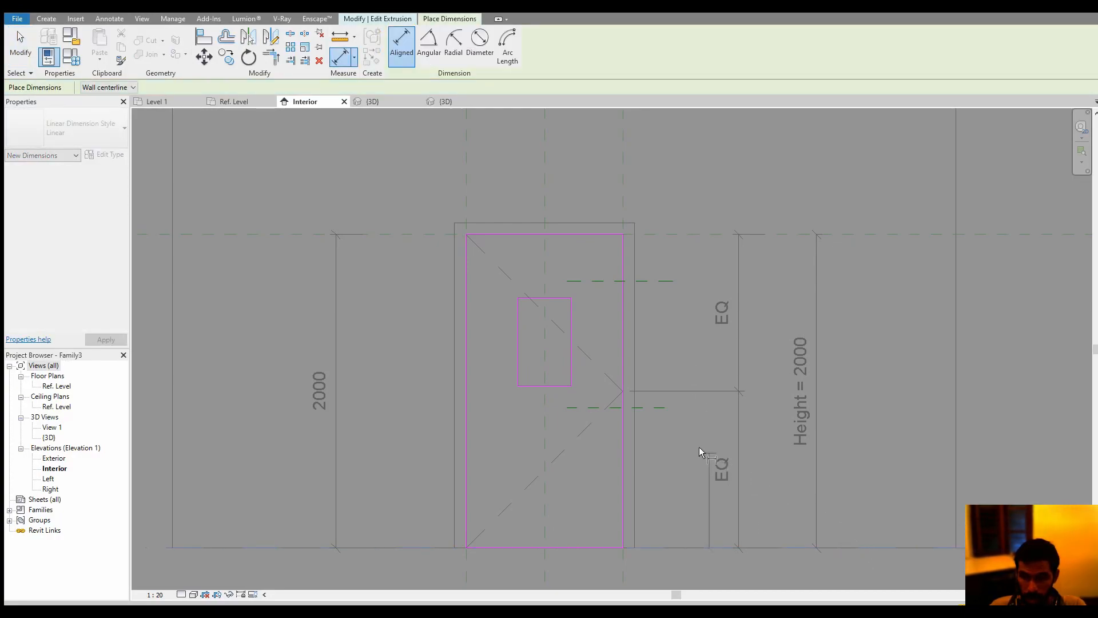
click(657, 409)
click(679, 417)
key(Escape)
key(Escape)
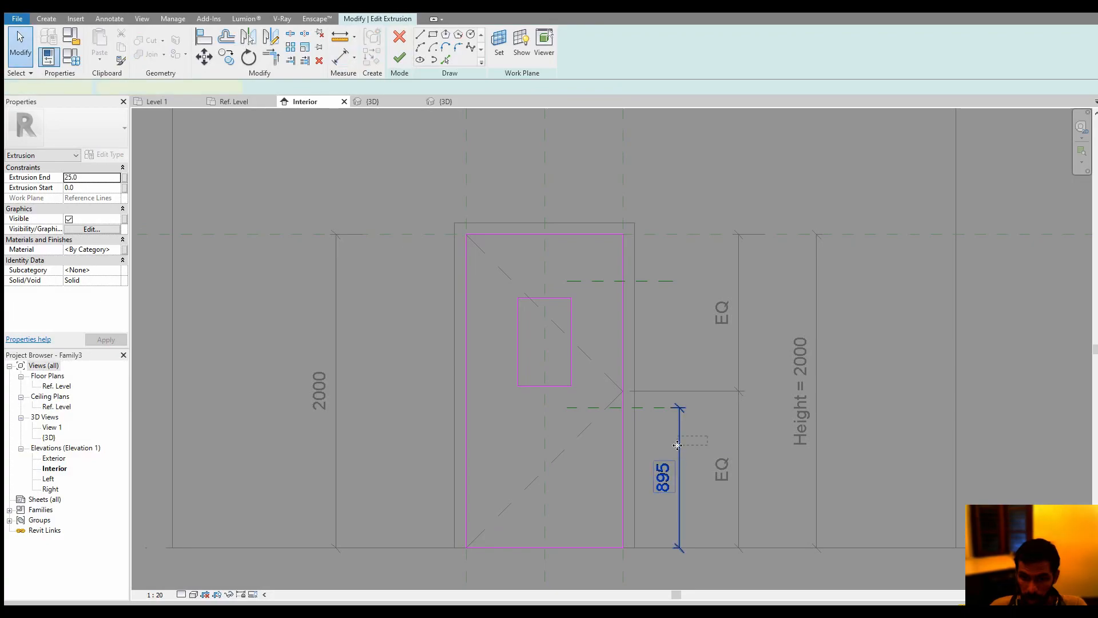
Label the lower reference plane's height dimension with a new type parameter "cill O" grouped under Layers
click(678, 444)
click(510, 45)
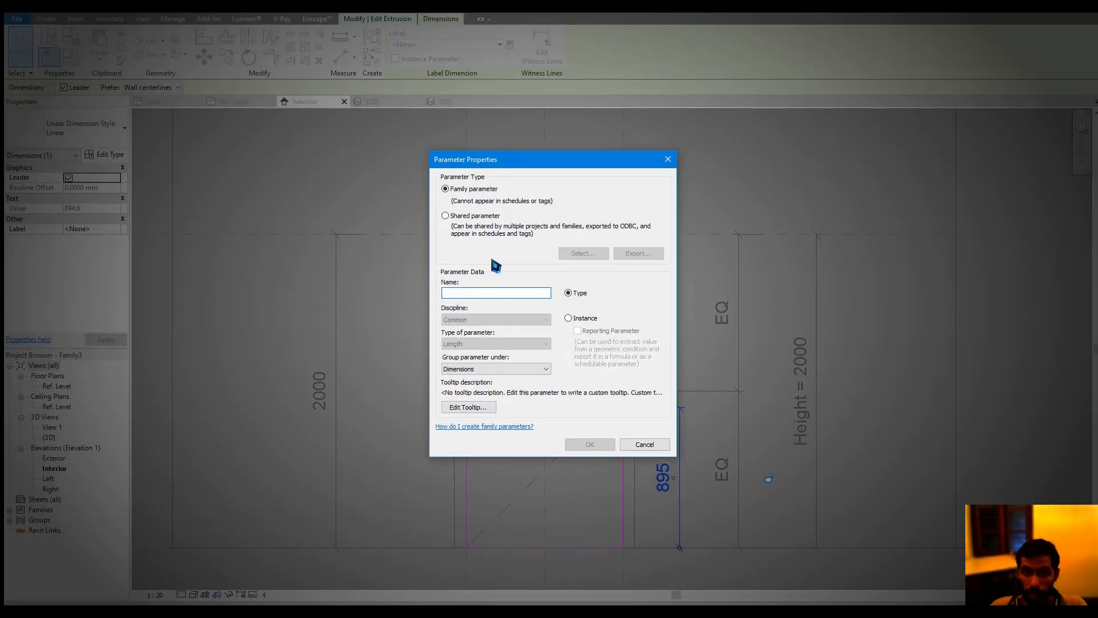
text(cill O)
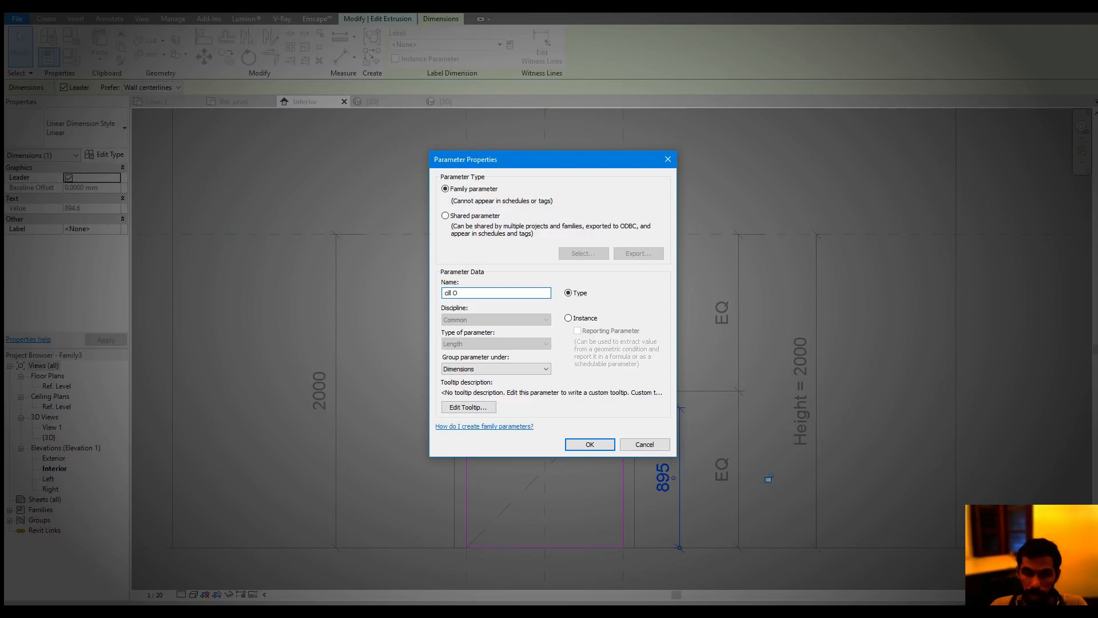
click(520, 370)
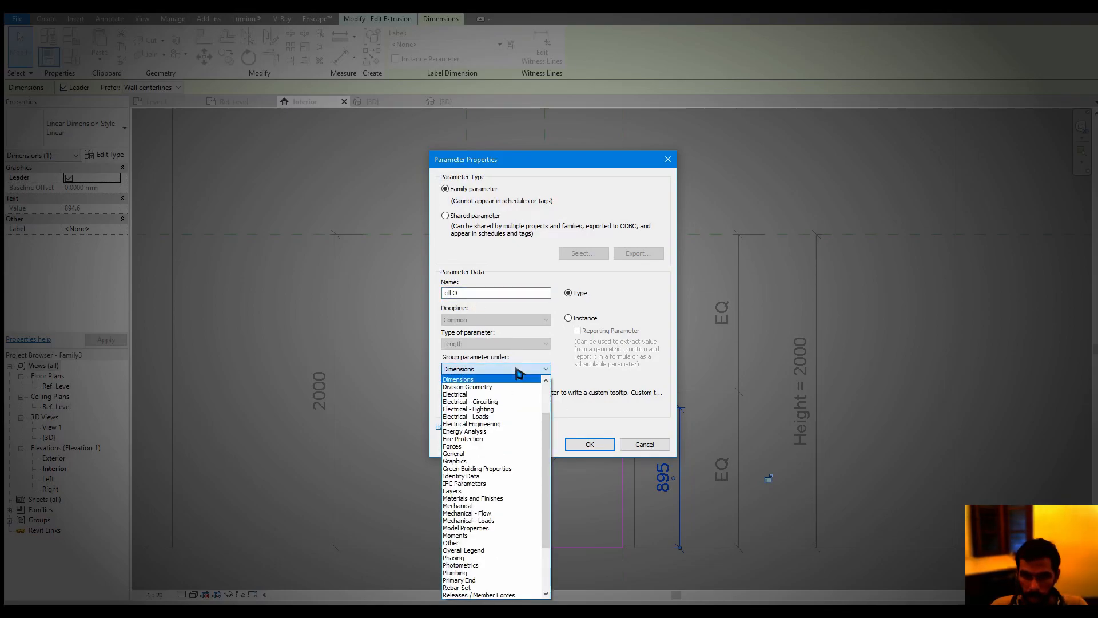
click(484, 492)
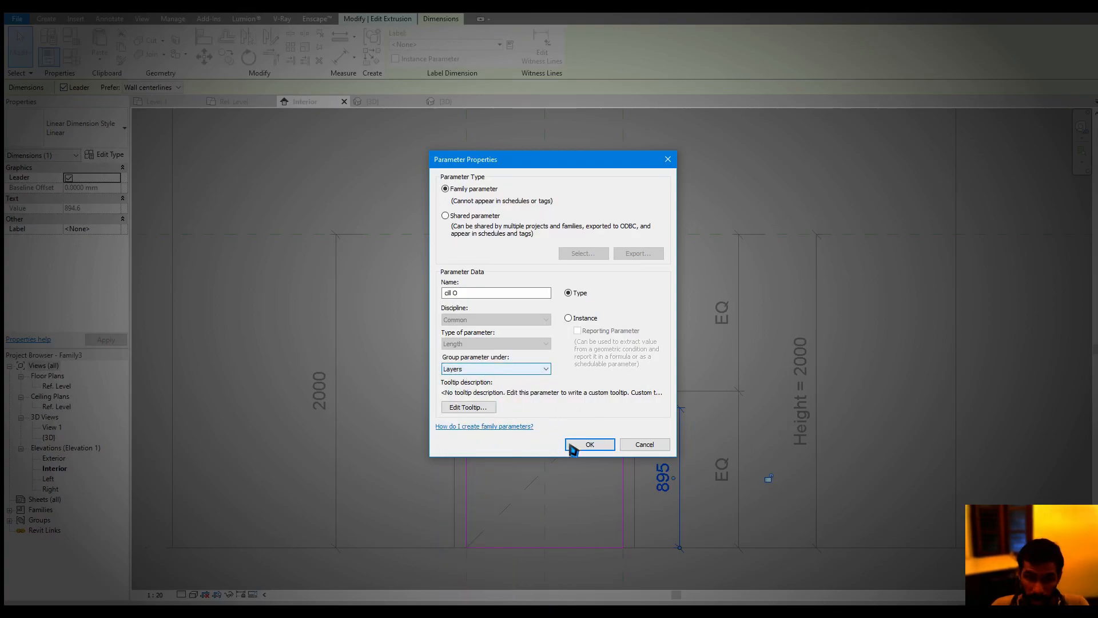
click(589, 447)
click(772, 454)
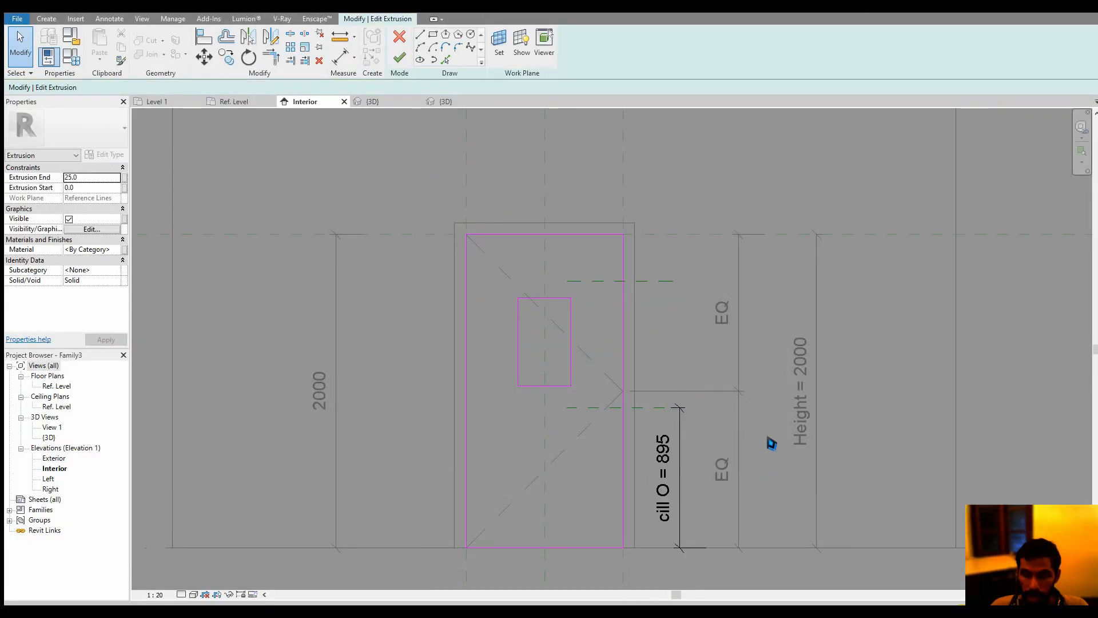
middle_drag(772, 418, 769, 429)
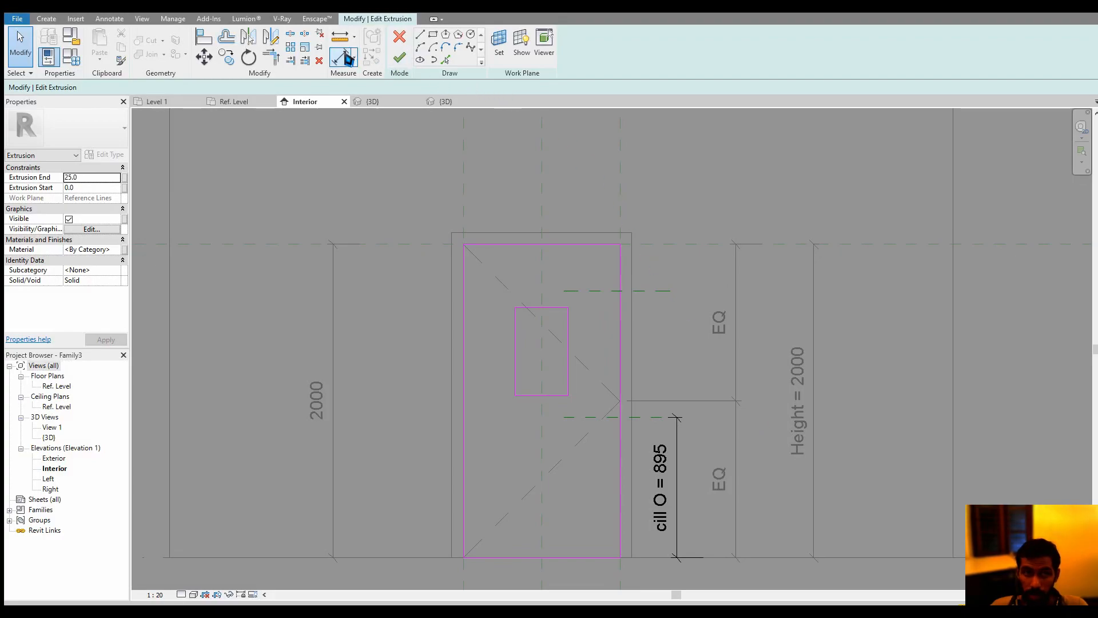
Add an aligned dimension between the lower and upper reference planes of the opening
click(340, 57)
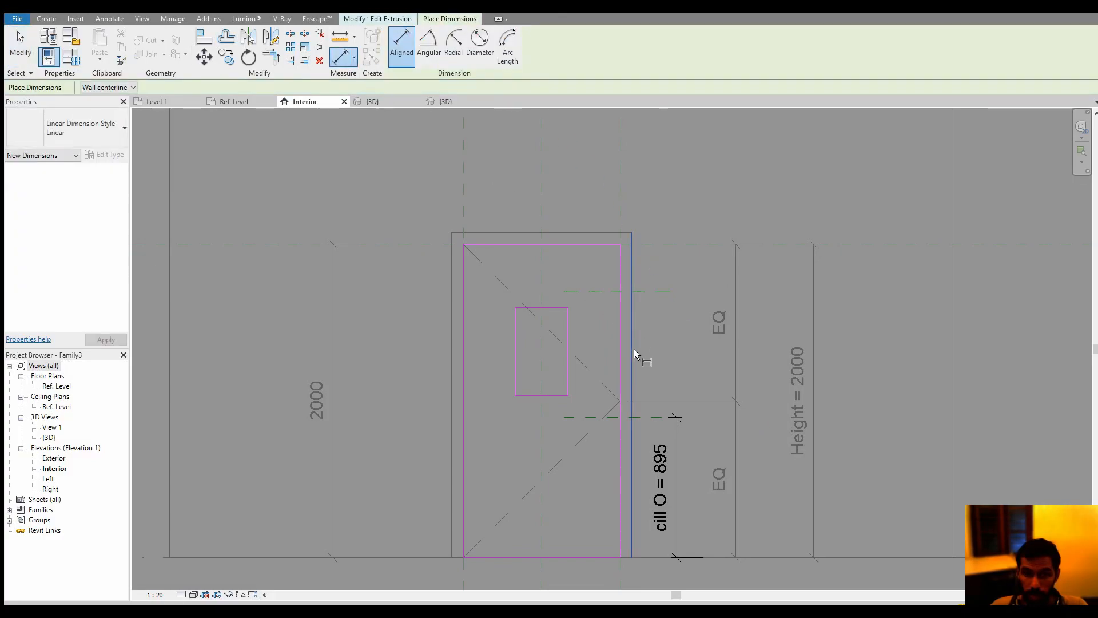
click(651, 417)
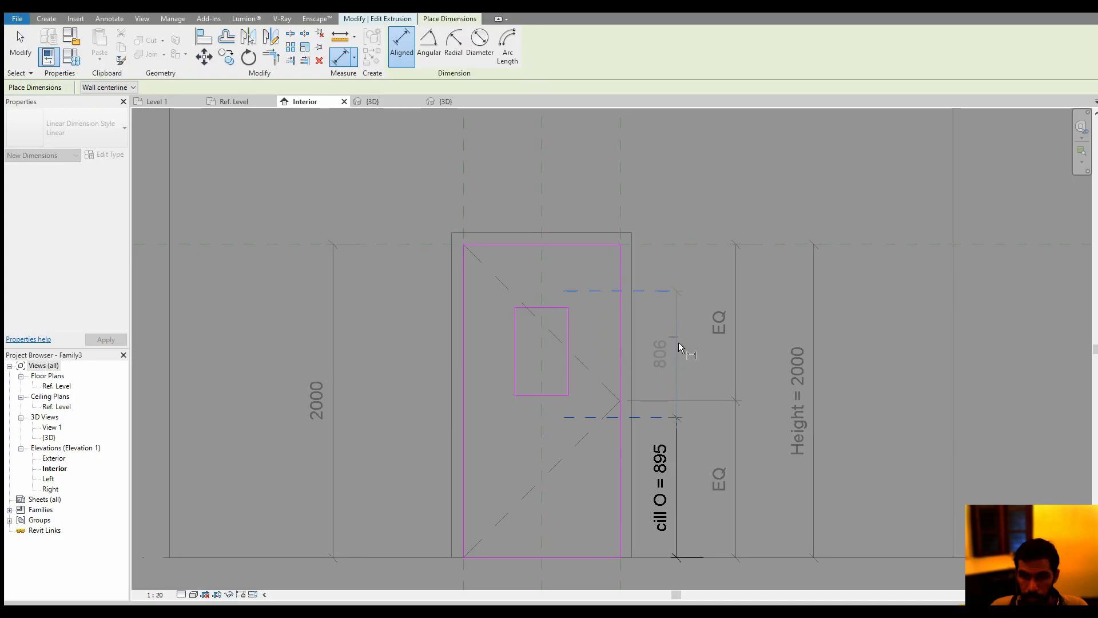
click(678, 421)
key(Escape)
Label the dimension between the two reference planes with a new type parameter "hto" grouped under Layers
click(676, 379)
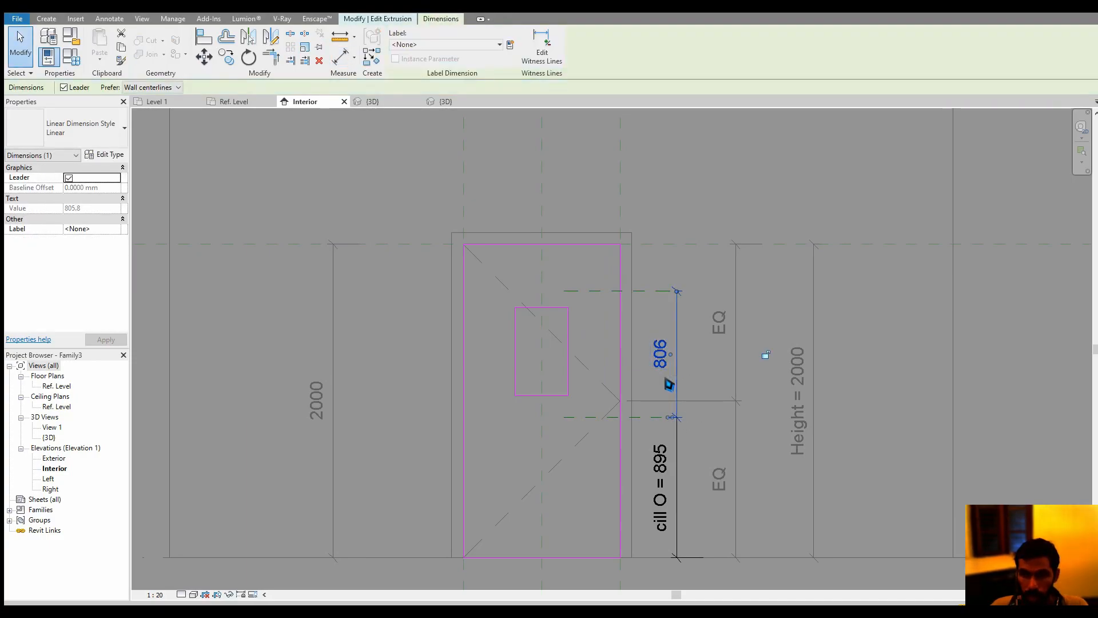
click(511, 48)
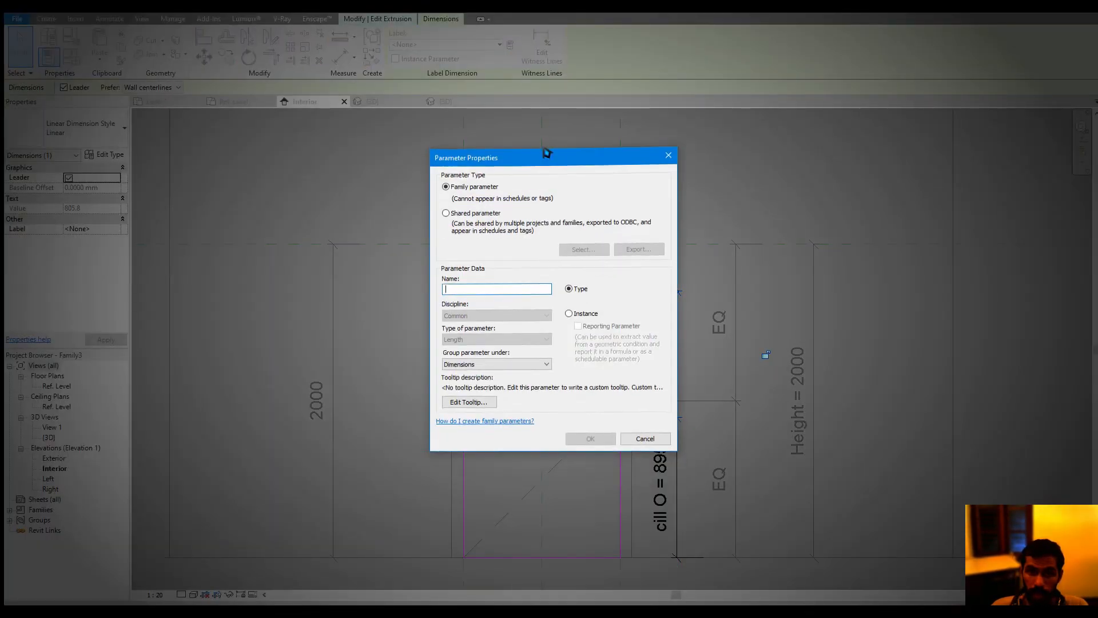
text(hto)
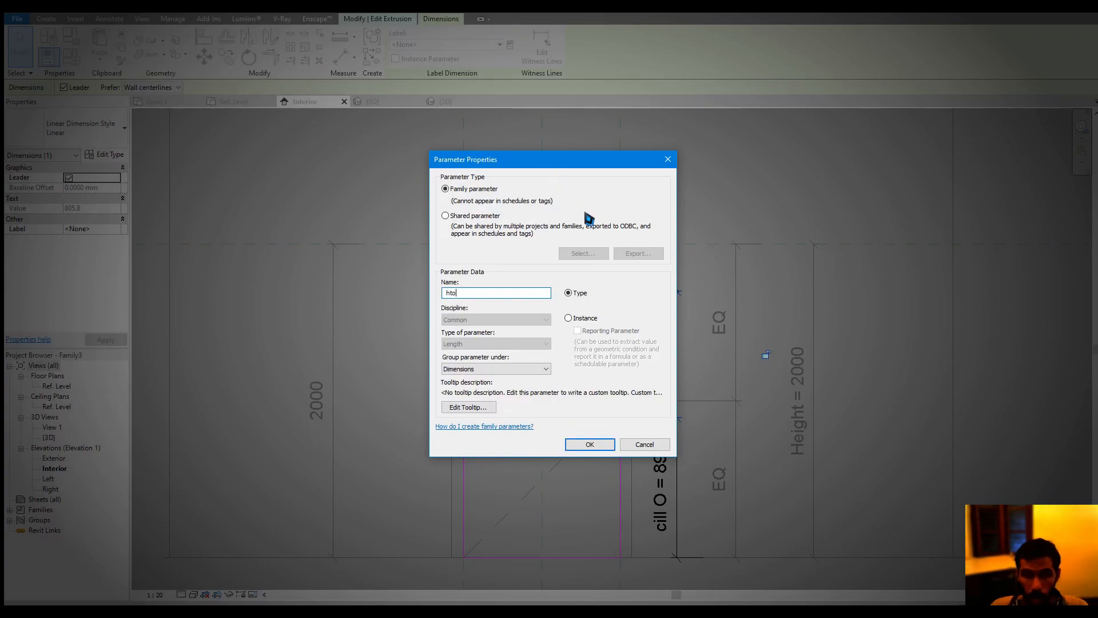
click(530, 371)
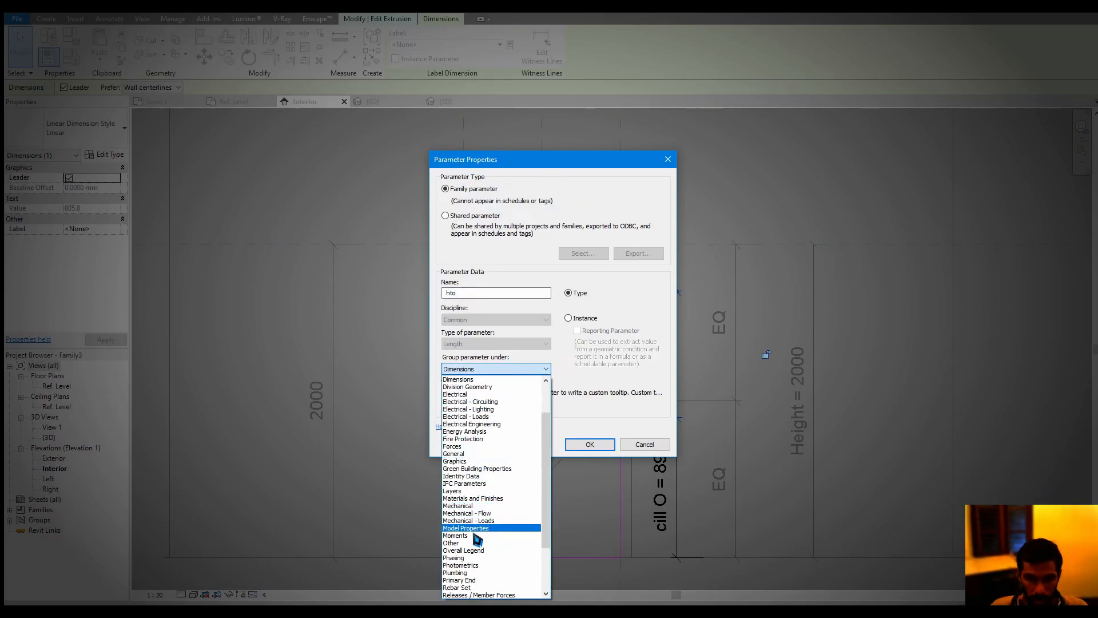
click(466, 490)
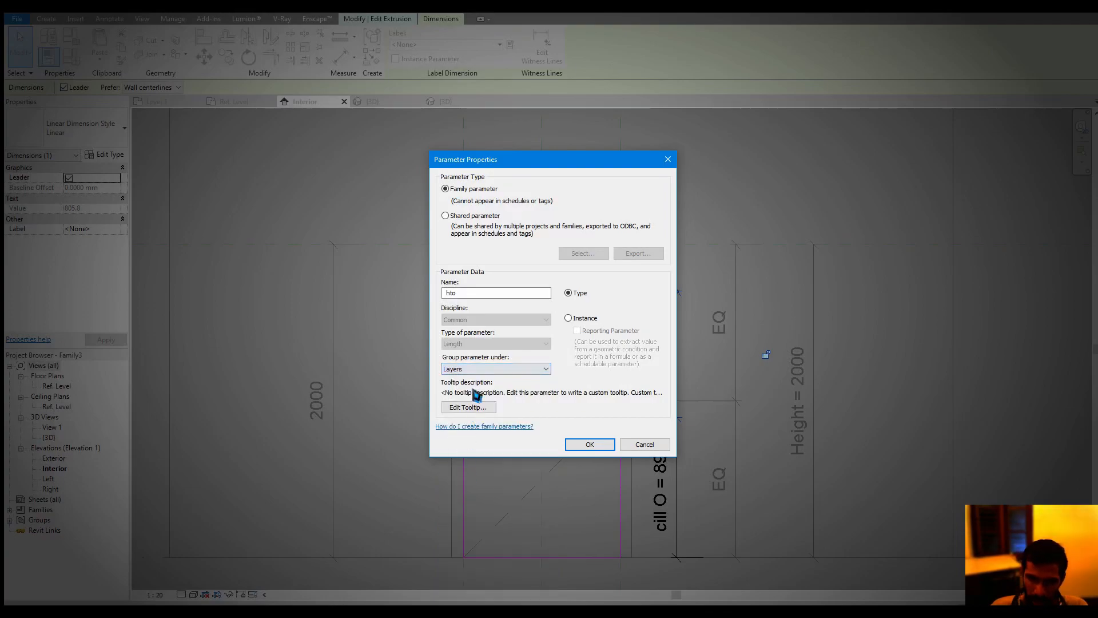
click(594, 448)
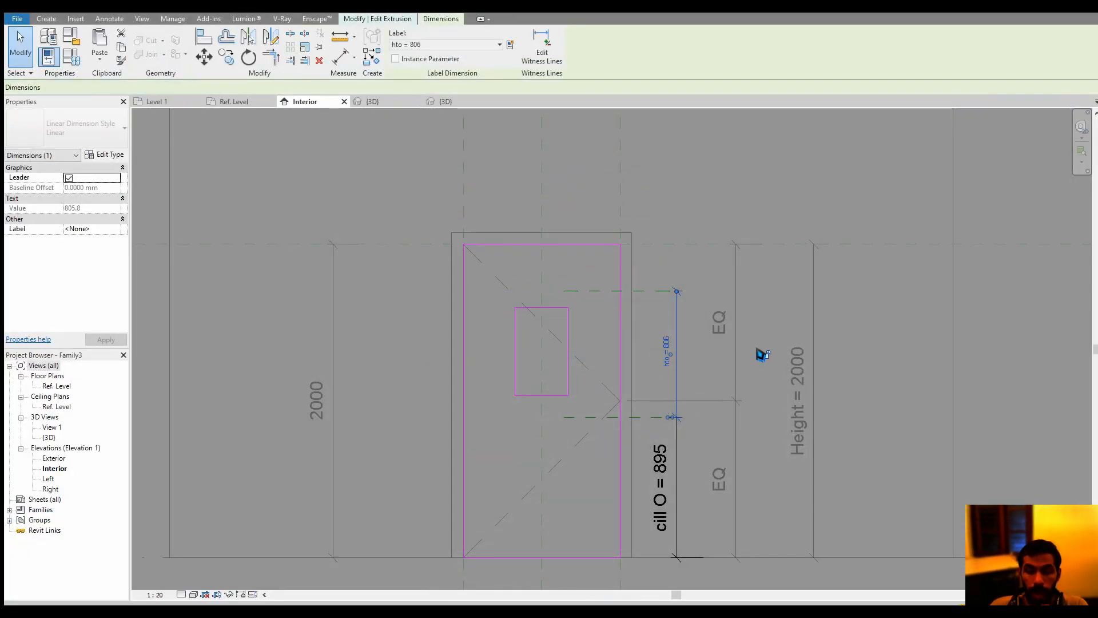
Align the opening's top edge to the upper reference plane and its bottom edge to the lower reference plane
click(203, 37)
click(589, 291)
click(558, 308)
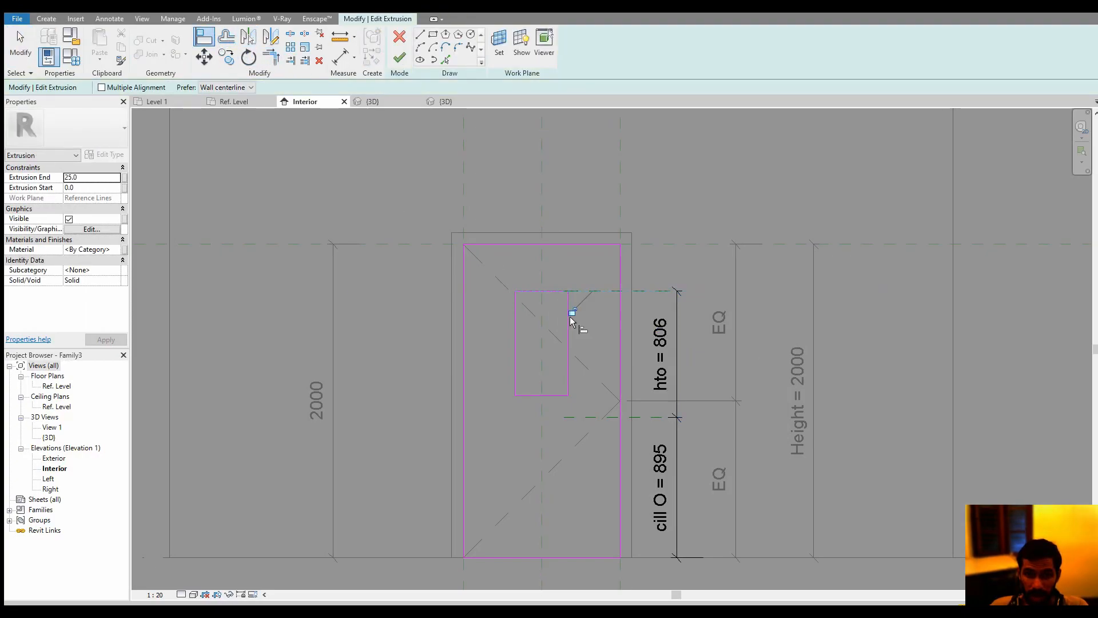
click(616, 417)
click(557, 395)
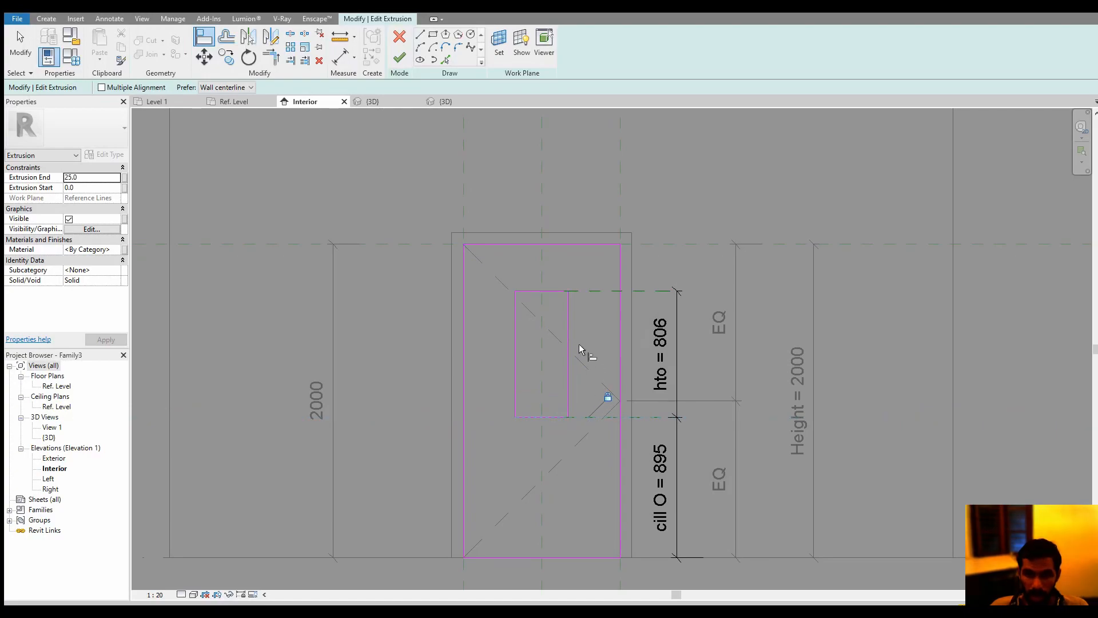
Finish editing the door panel's extrusion sketch with the rectangular opening and deselect the panel
key(Escape)
click(399, 57)
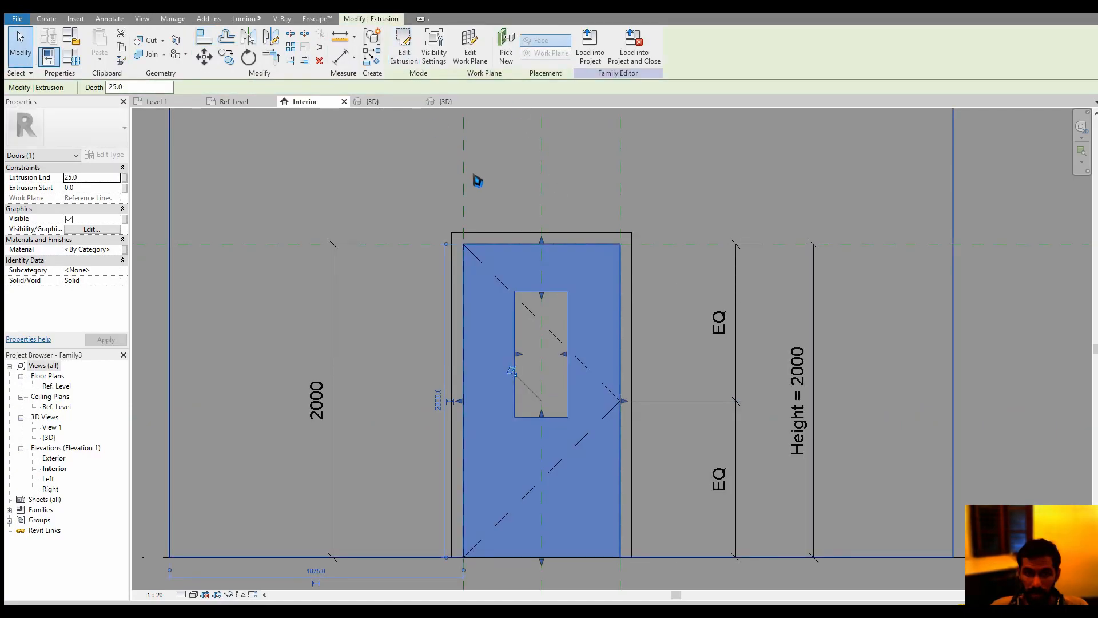
middle_drag(565, 156, 559, 216)
key(Escape)
scroll(571, 188, down, 1)
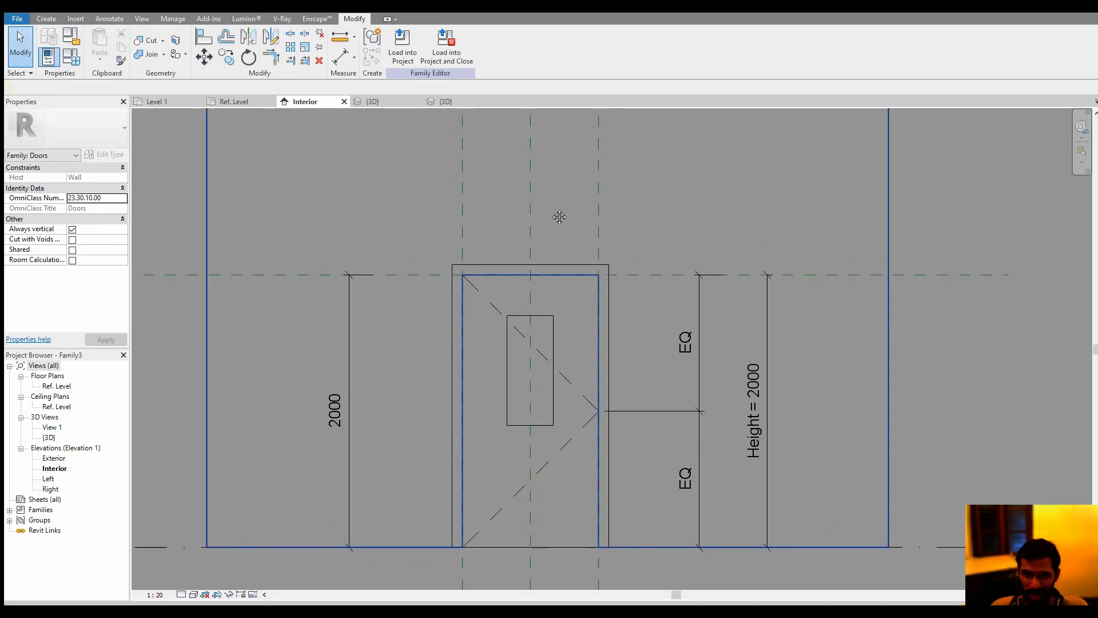
Show the door family in its 3D view and set the Height parameter to 3300 in the family types
click(447, 103)
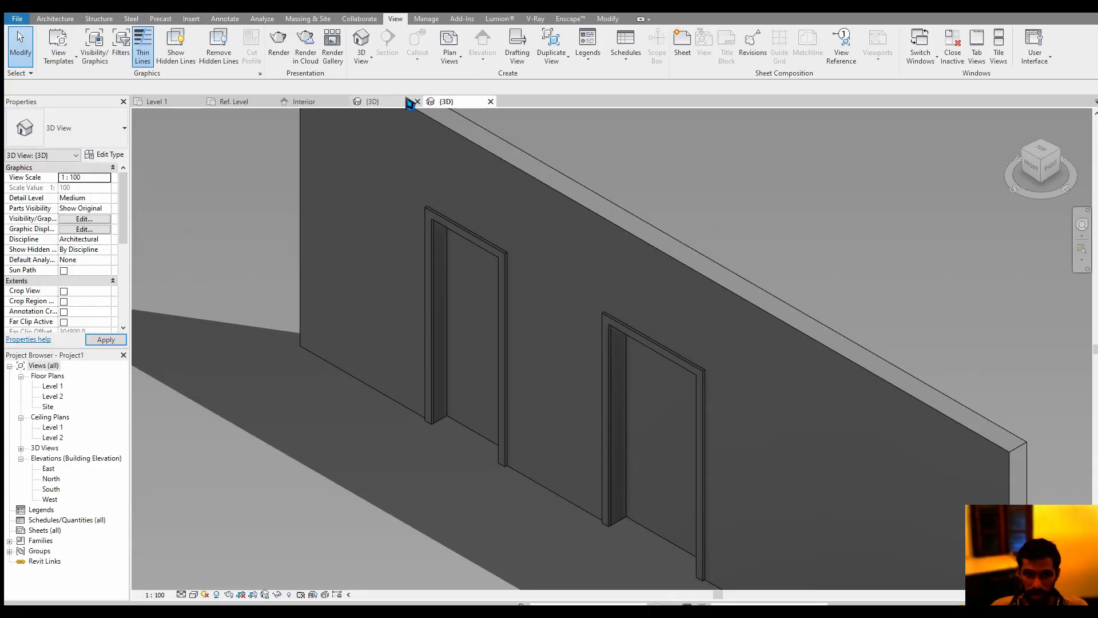
click(409, 103)
scroll(625, 445, up, 4)
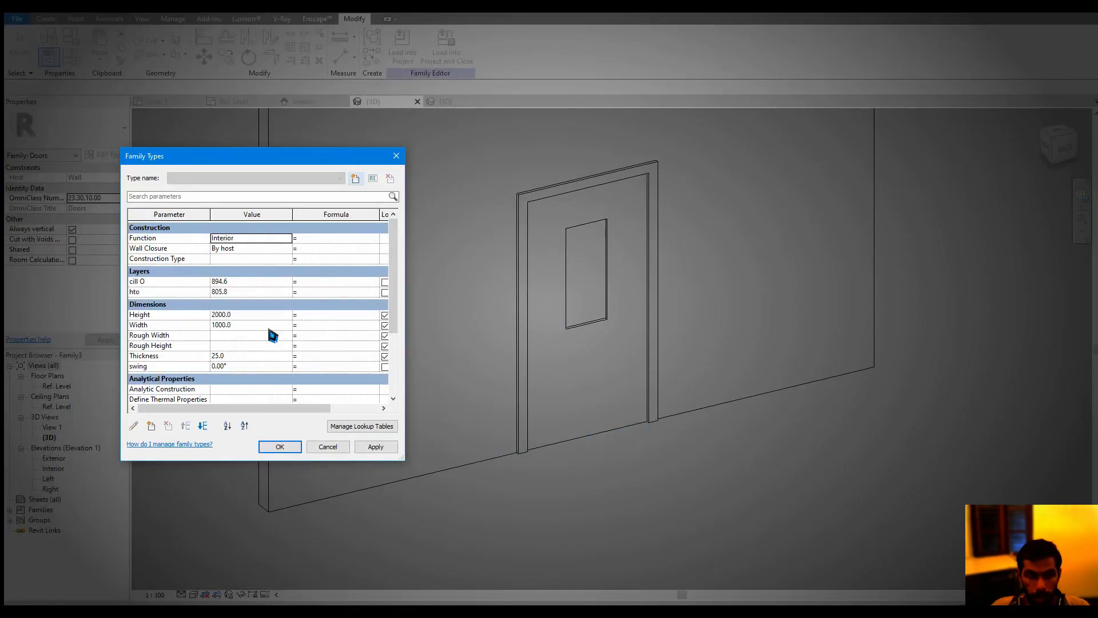
click(265, 318)
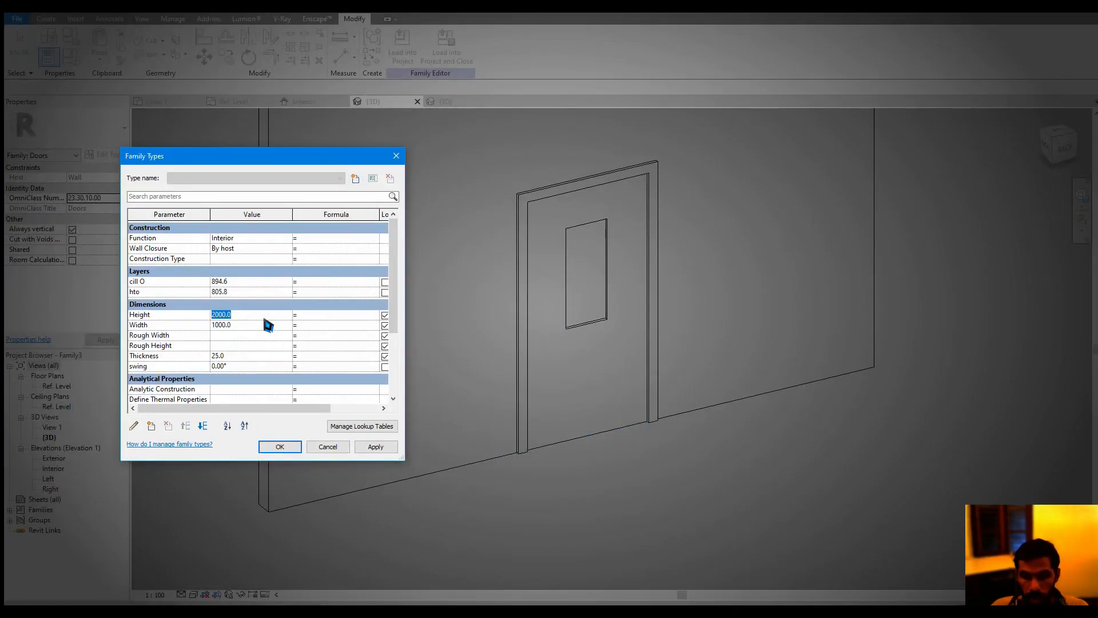
text(3300)
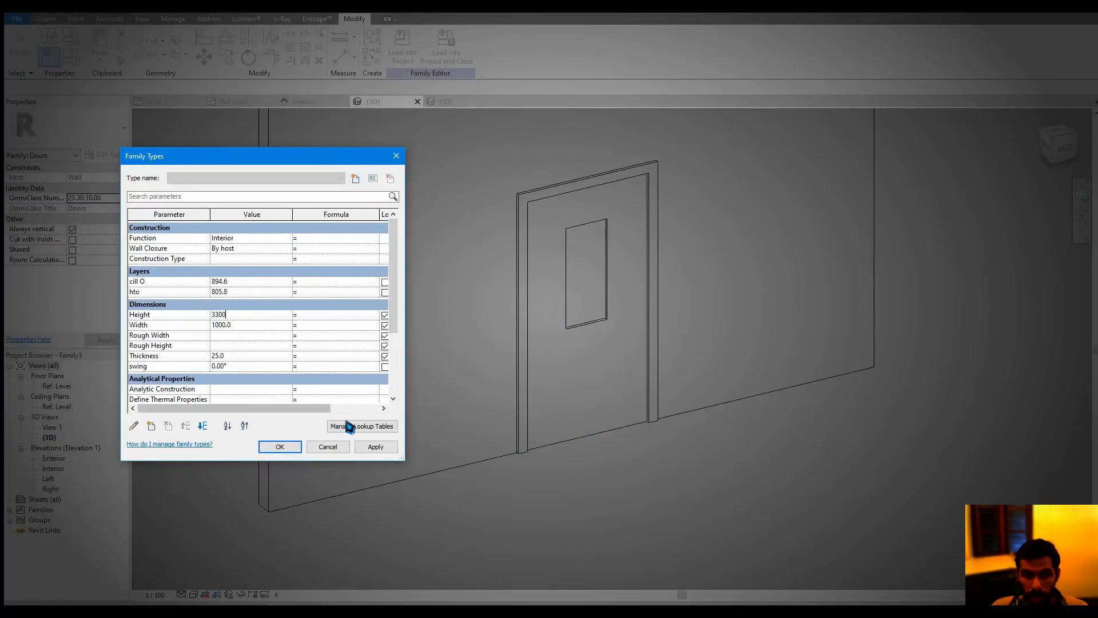
click(374, 447)
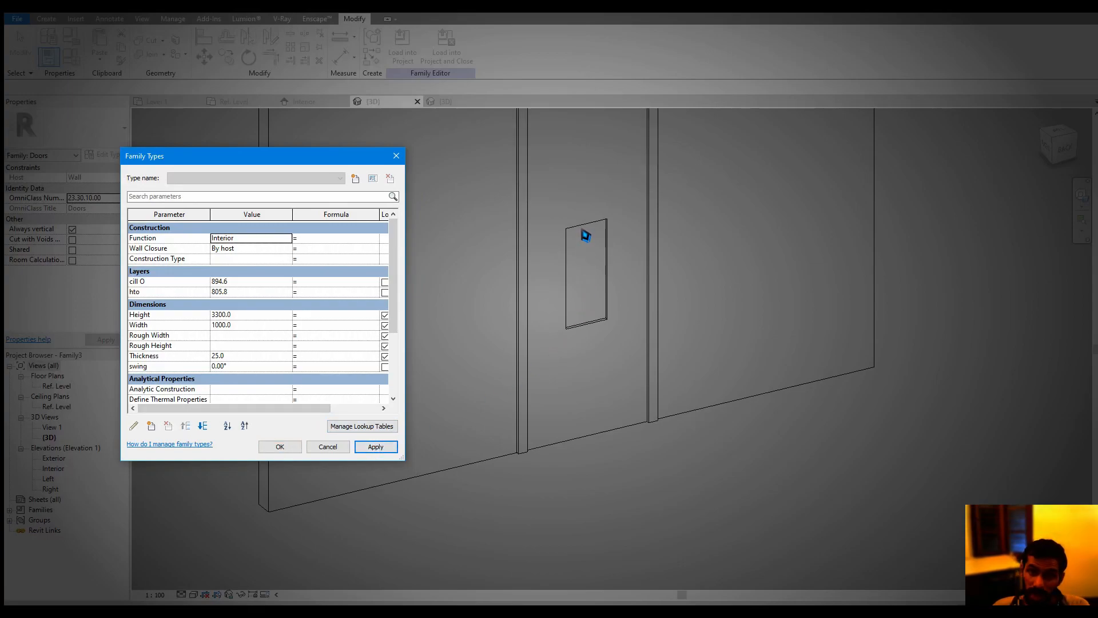
Try to set the door family's Height parameter to 1000
click(248, 318)
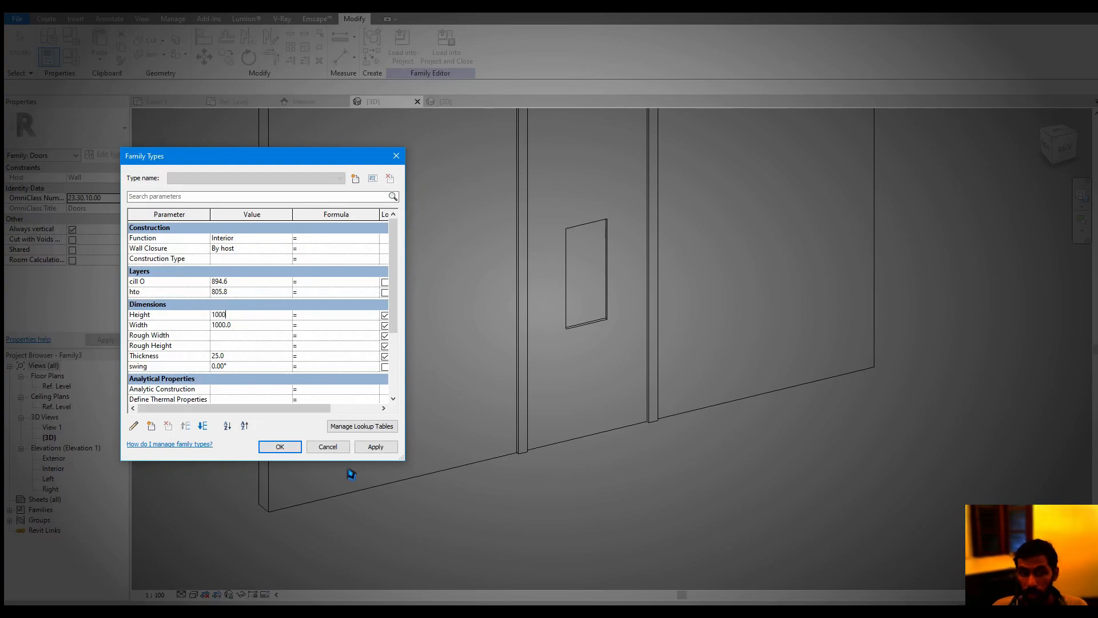
click(375, 447)
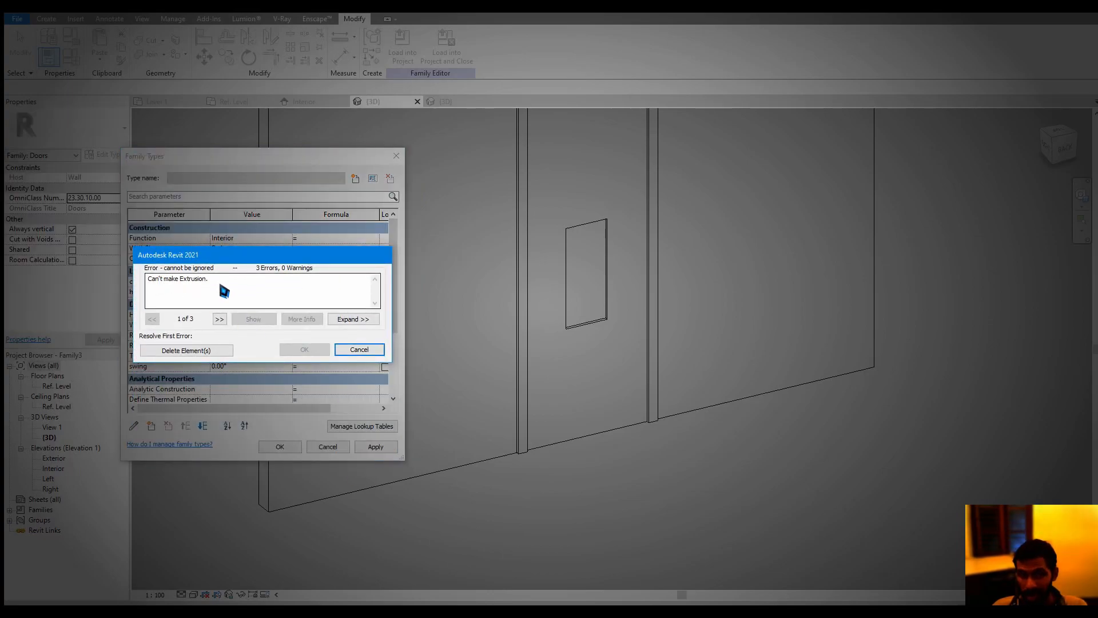
drag(224, 291, 119, 292)
click(207, 352)
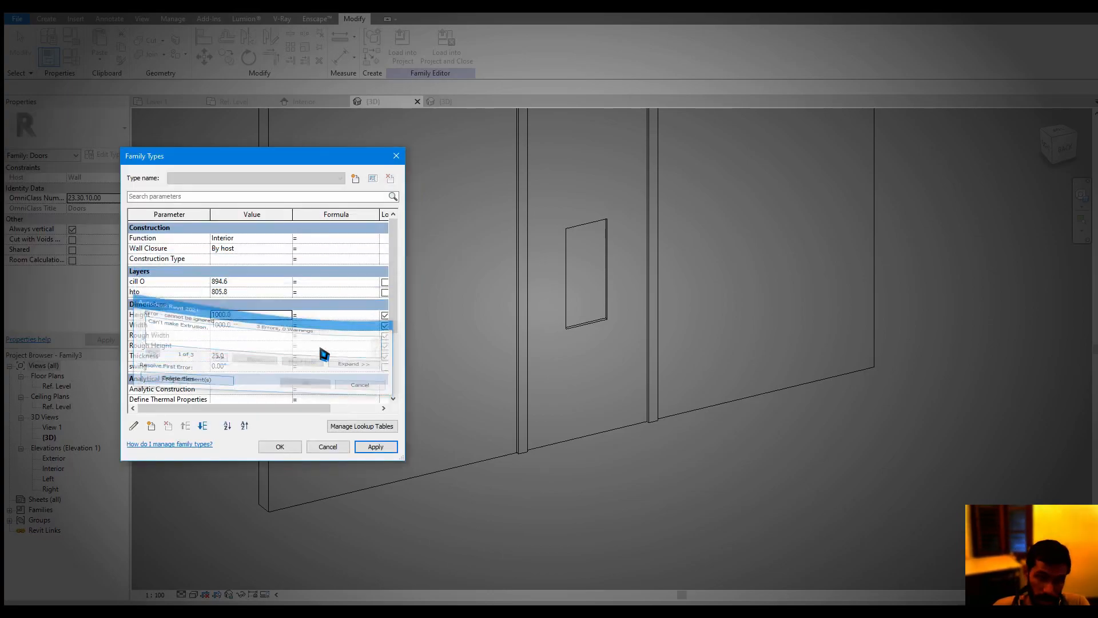
click(329, 447)
Examine the panel opening in 3D and its cill O and hto dimensions in the panel sketch in the Interior elevation
scroll(589, 276, down, 1)
middle_drag(589, 277, 577, 351)
scroll(571, 314, up, 4)
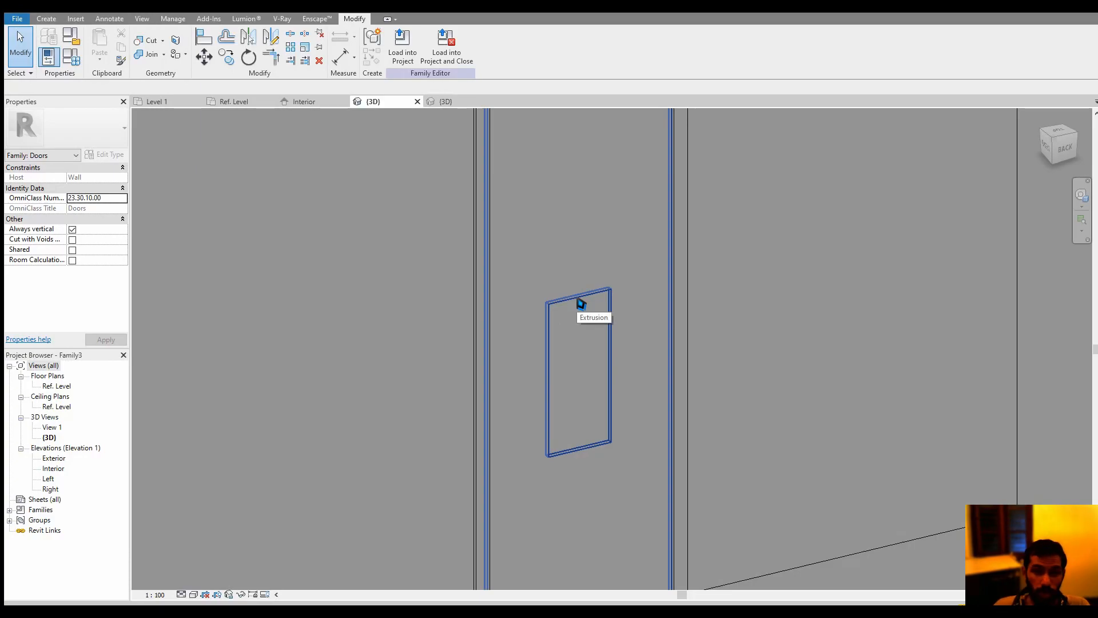
click(301, 103)
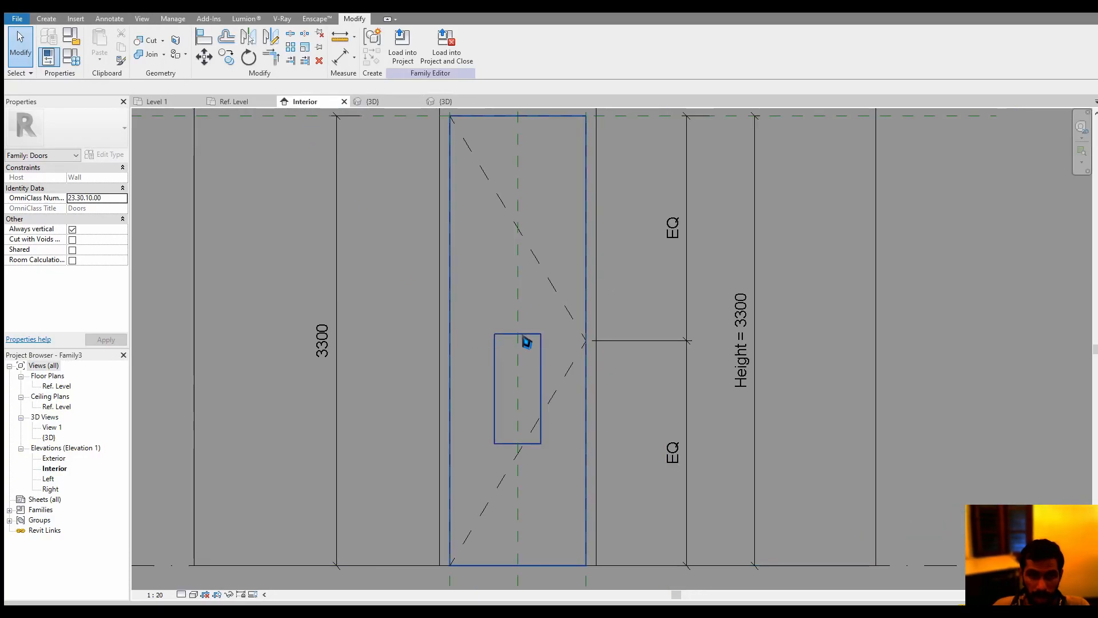
middle_drag(637, 348, 631, 343)
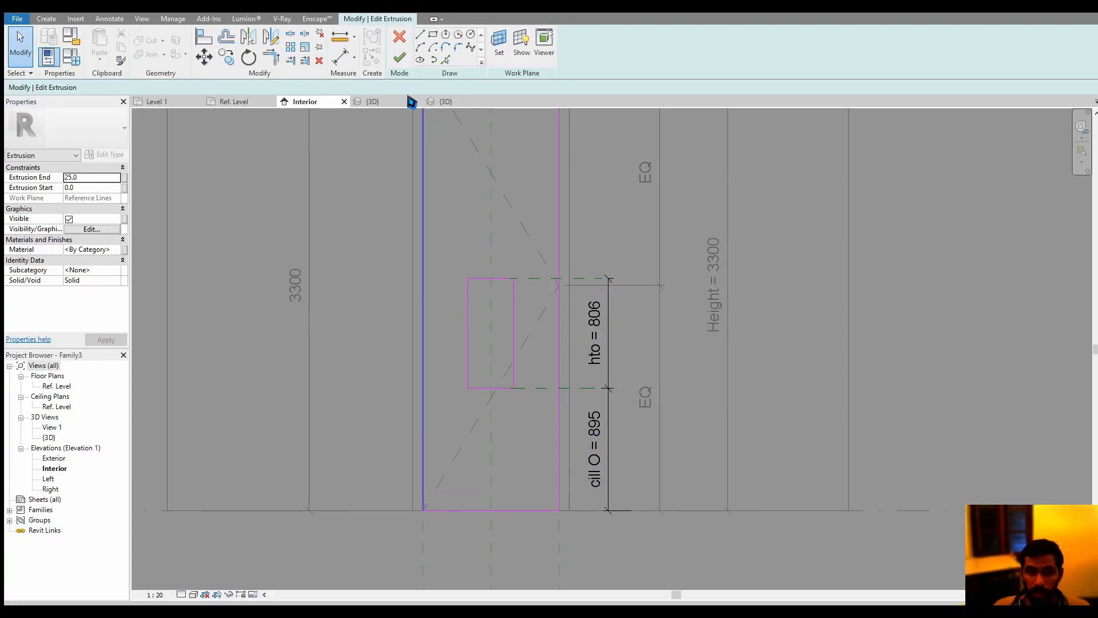
click(399, 58)
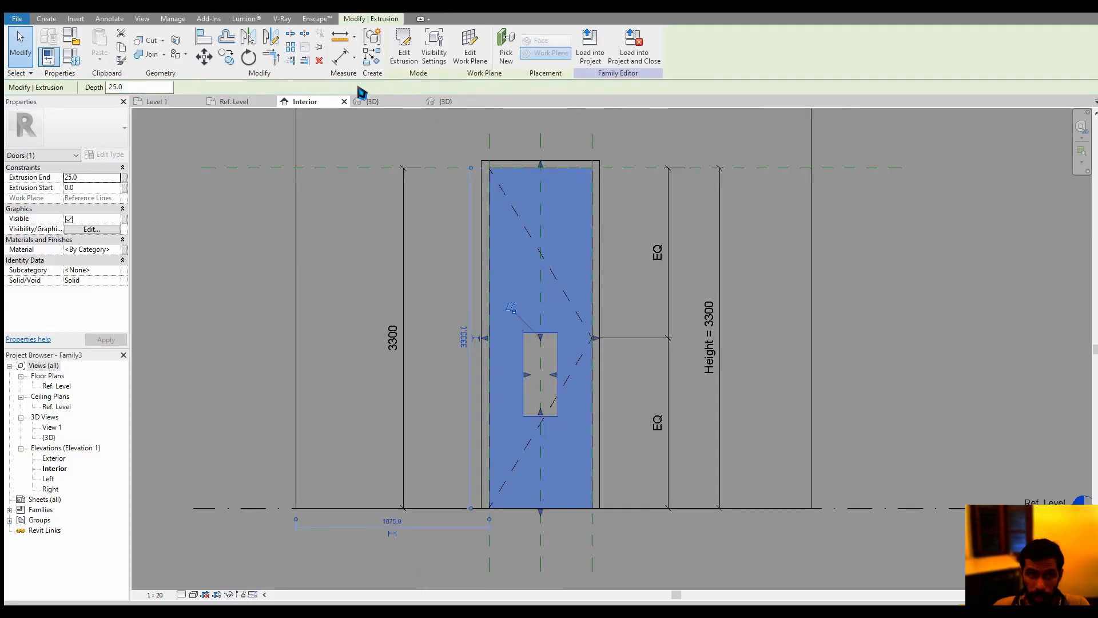
Drive the opening by the door height with the formulas Height * 0.2 for cill O and Height * 0.3 for hto
click(71, 57)
scroll(282, 360, down, 5)
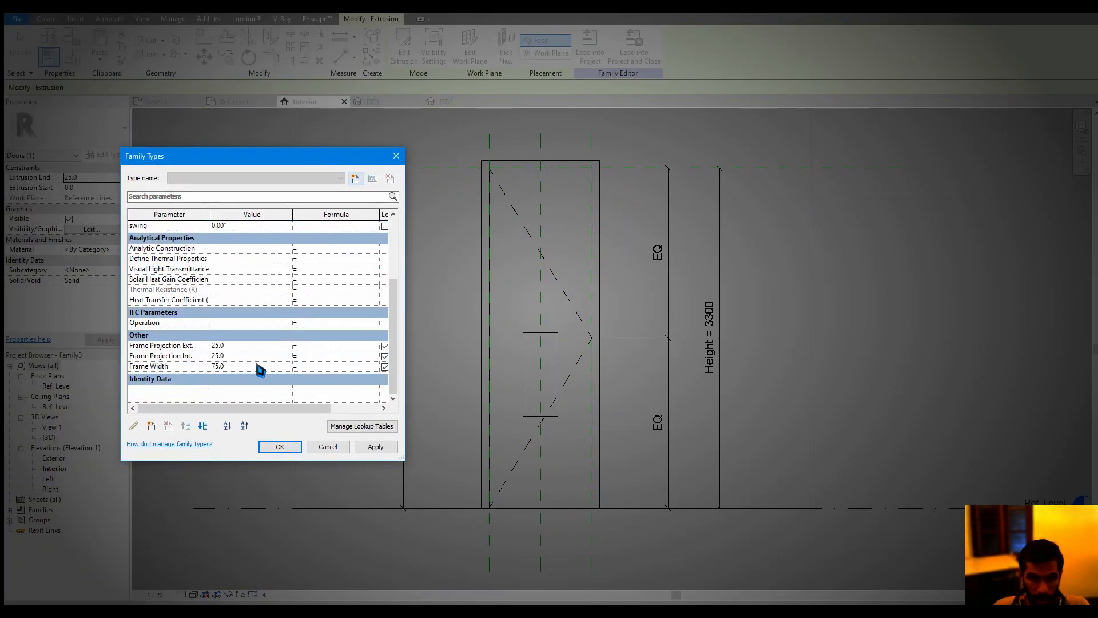
scroll(257, 366, up, 5)
click(253, 283)
click(318, 282)
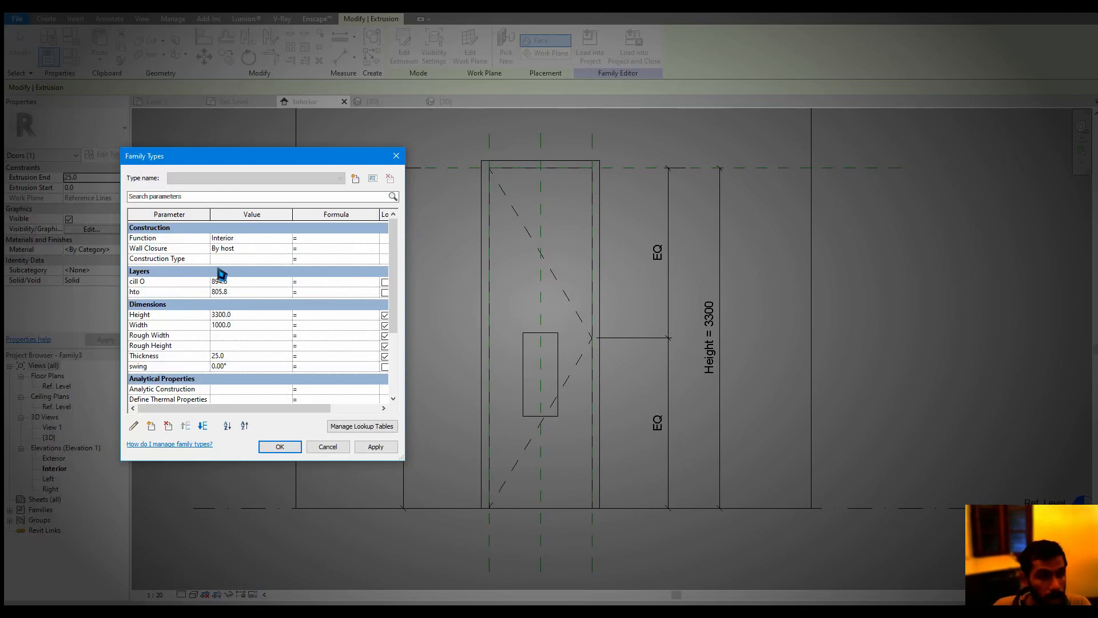
click(164, 316)
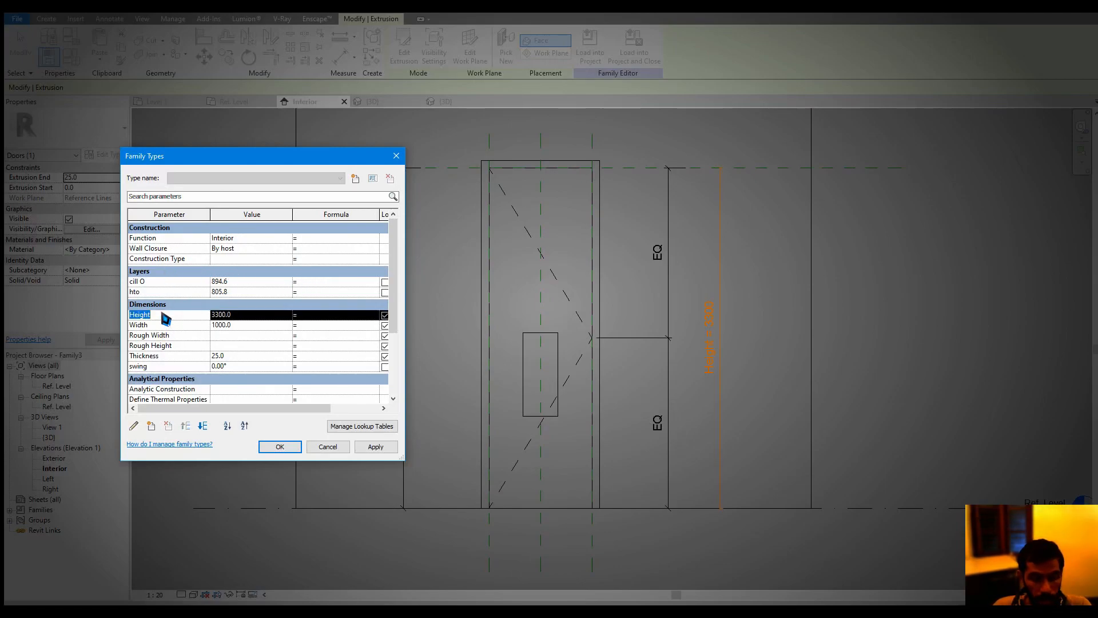
click(312, 282)
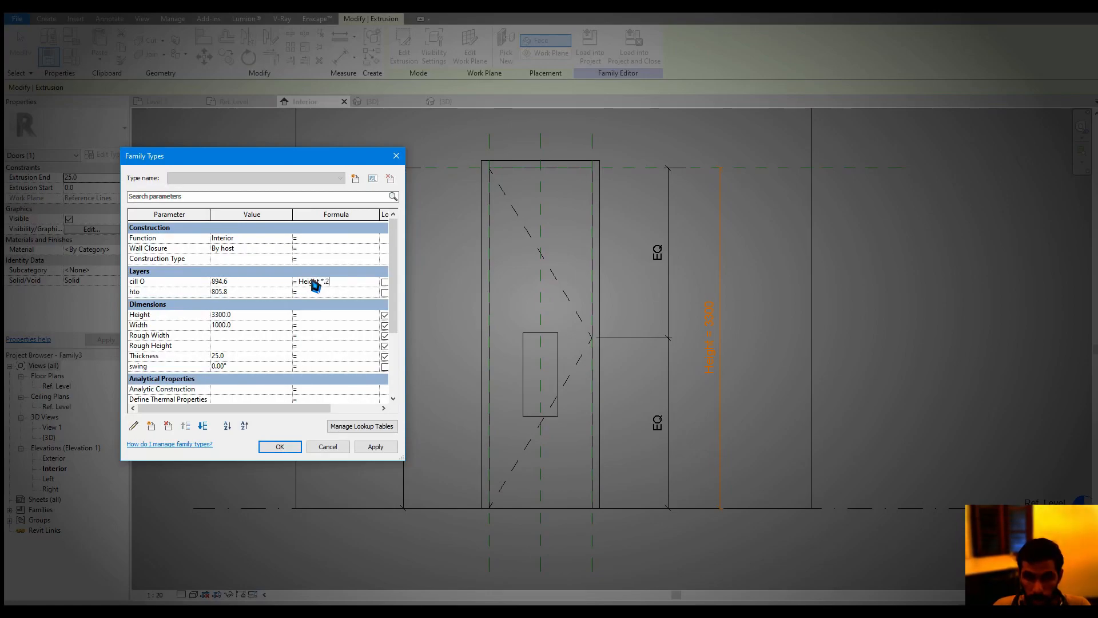
click(315, 293)
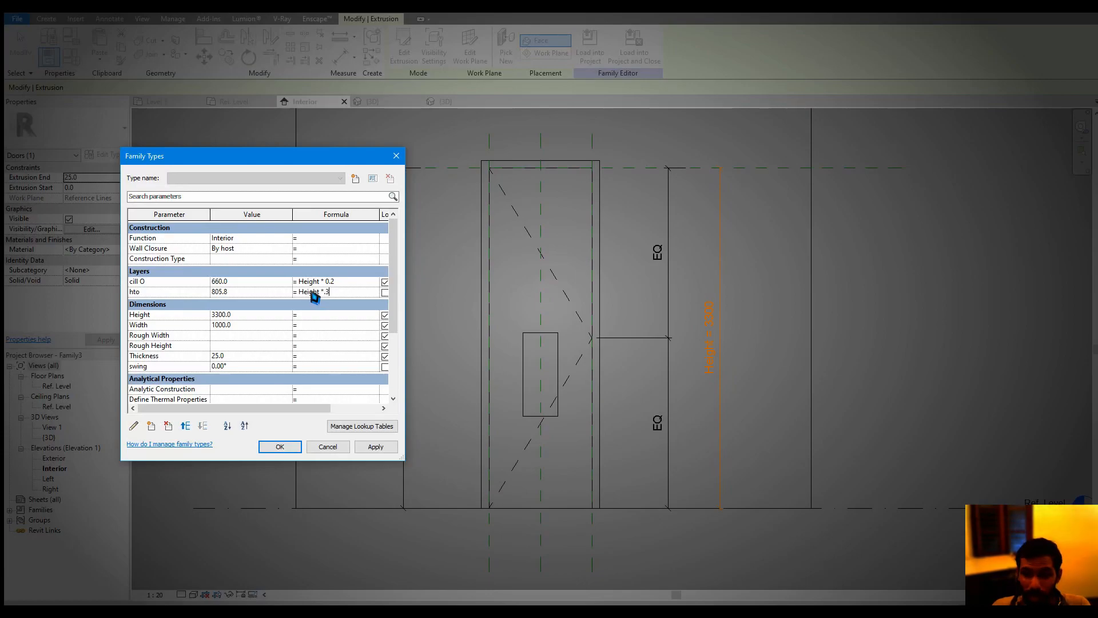
click(282, 447)
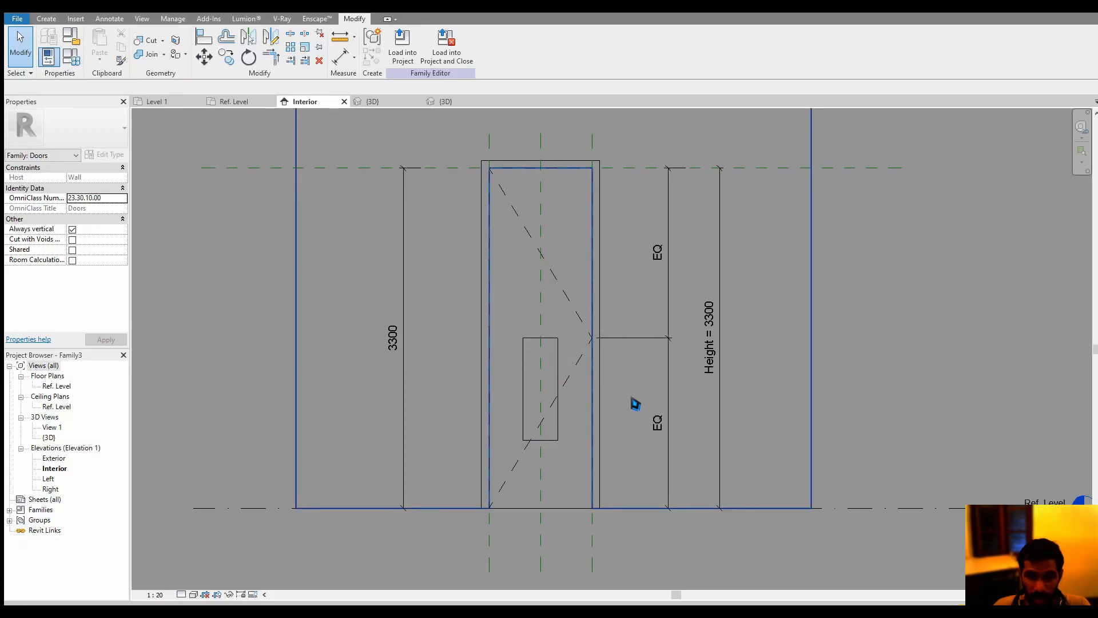
Set the door family's Height parameter to 1100 and apply it to test the opening formulas
click(69, 58)
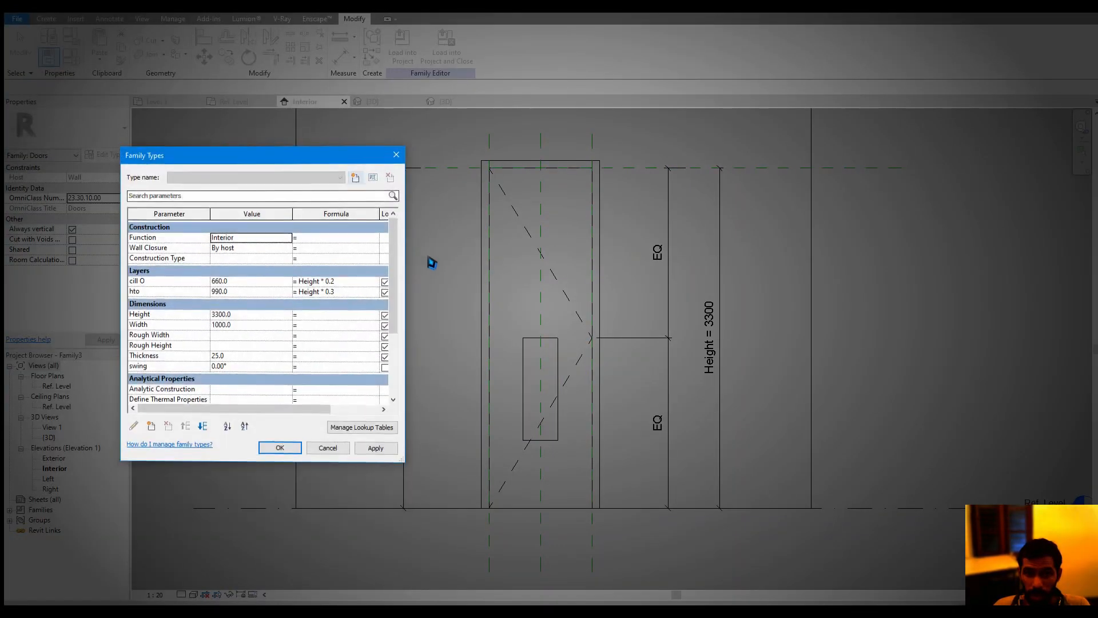
click(258, 316)
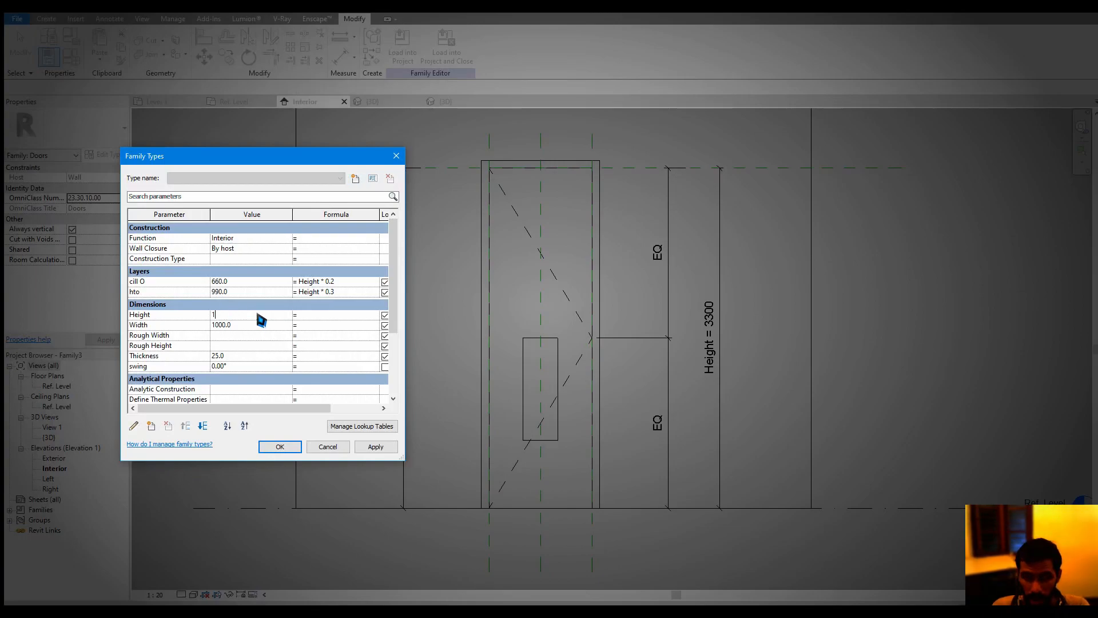
click(373, 446)
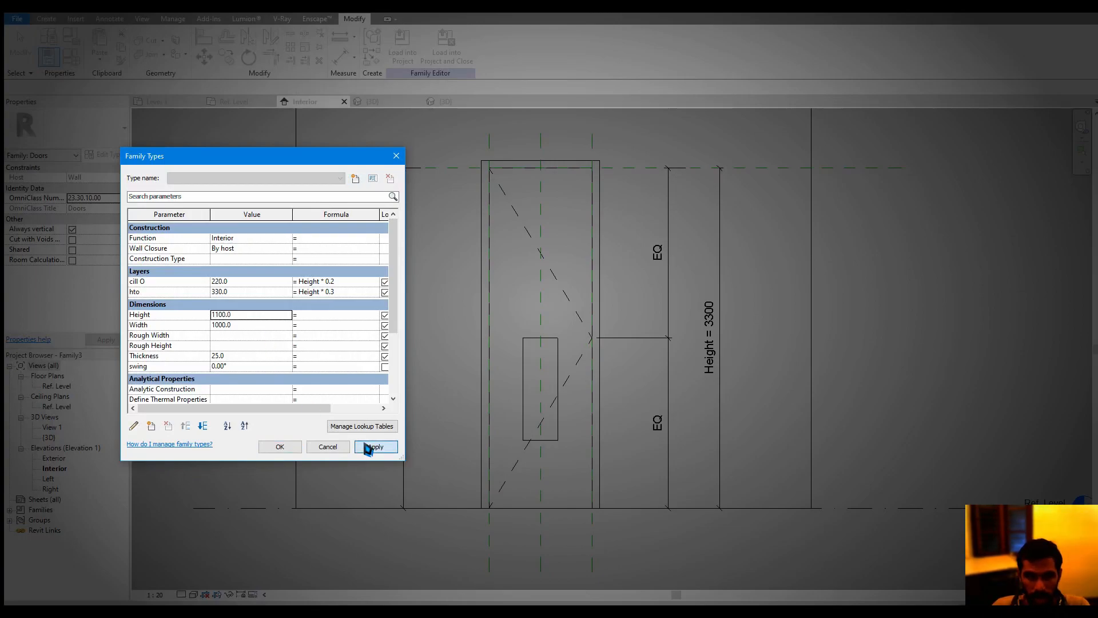
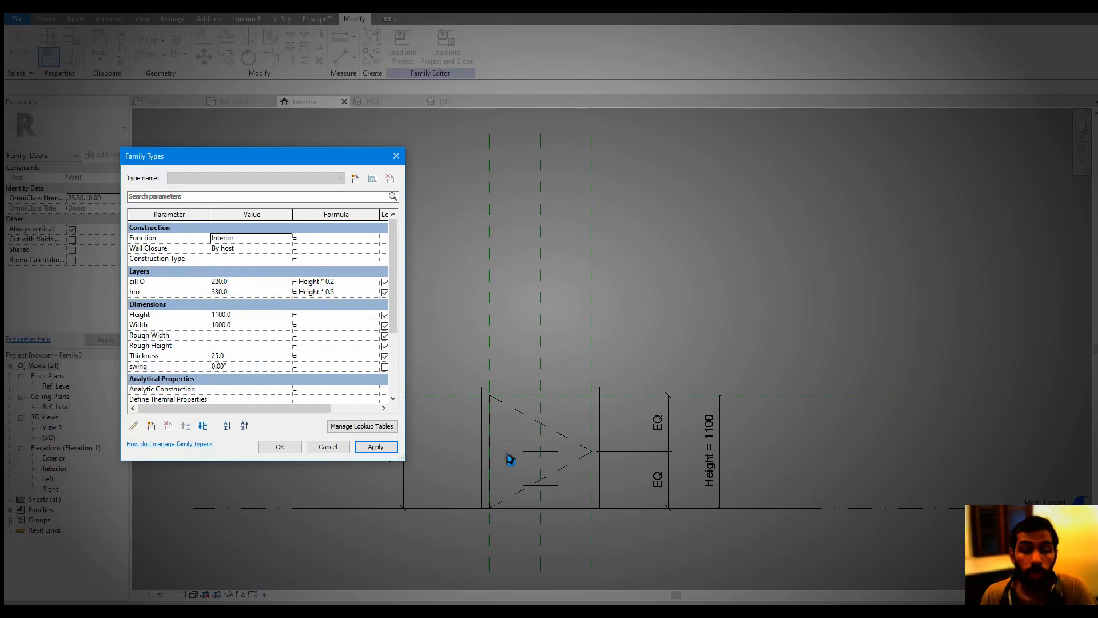
Set the door family's Height parameter to 2000, apply it to test the opening formulas, and close the family types
click(250, 309)
click(250, 309)
double_click(247, 314)
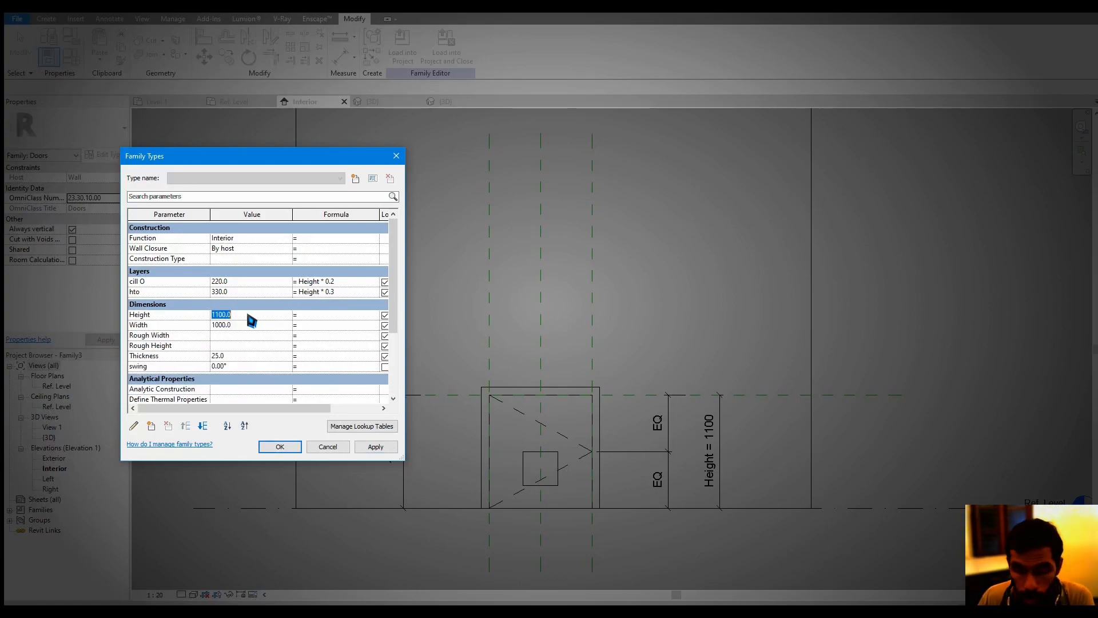
text(2000)
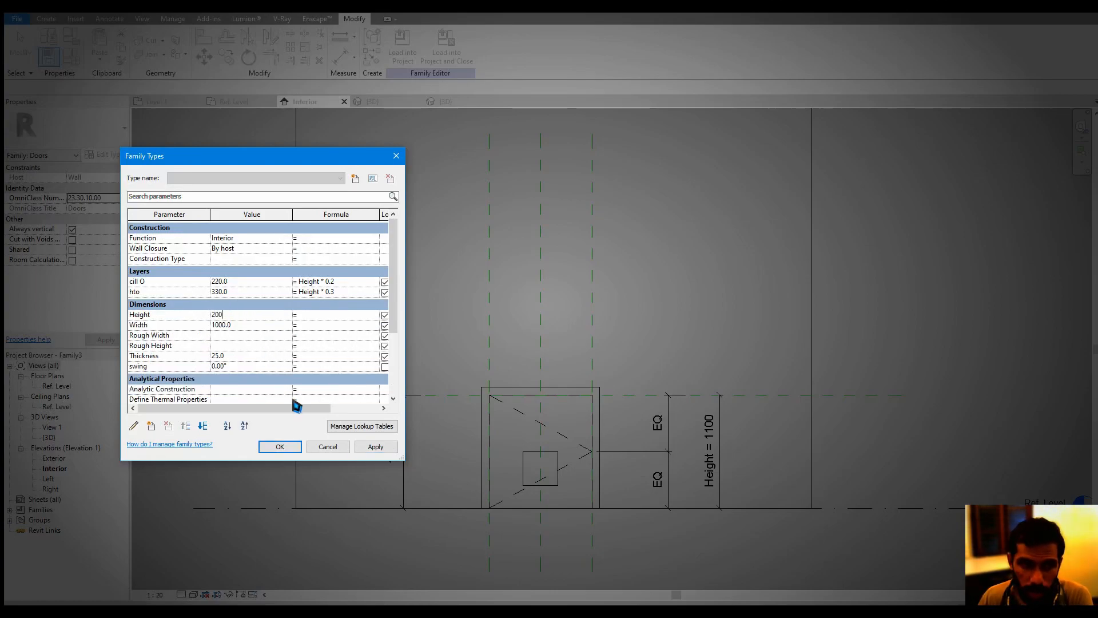
click(375, 446)
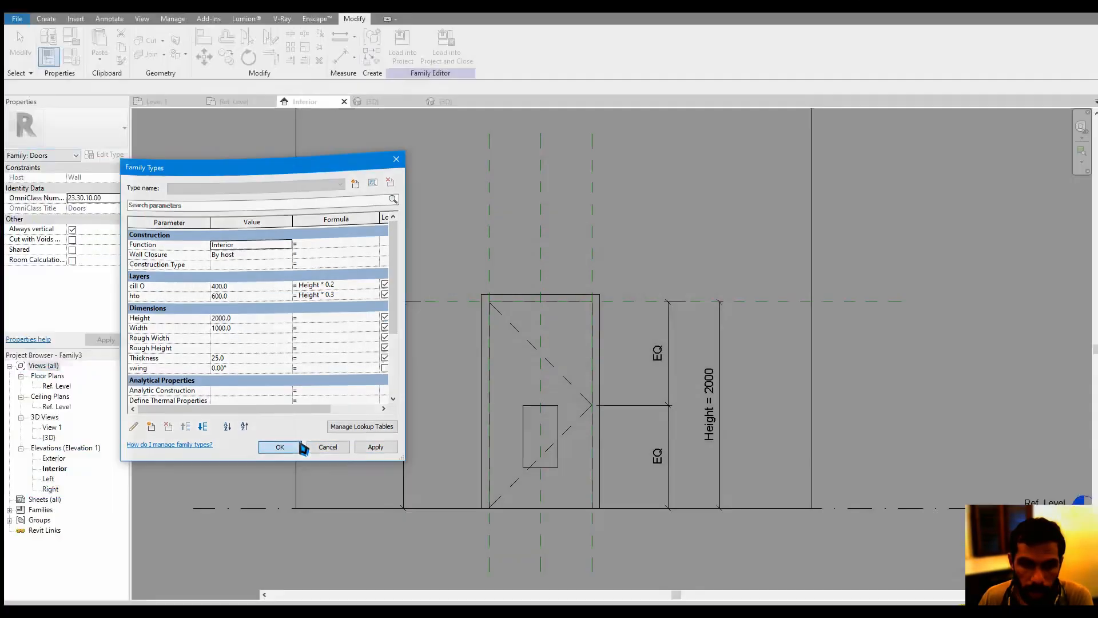
click(300, 447)
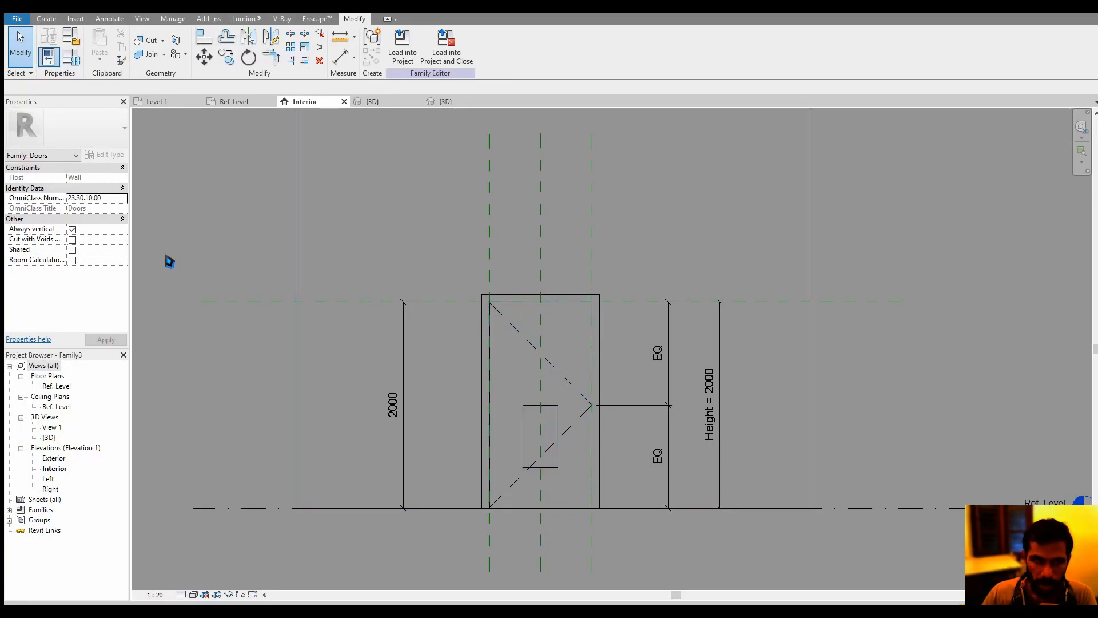
Create an extrusion with depth 10 that fills the panel opening, picking and locking its outline to the opening's four edges
scroll(537, 448, up, 2)
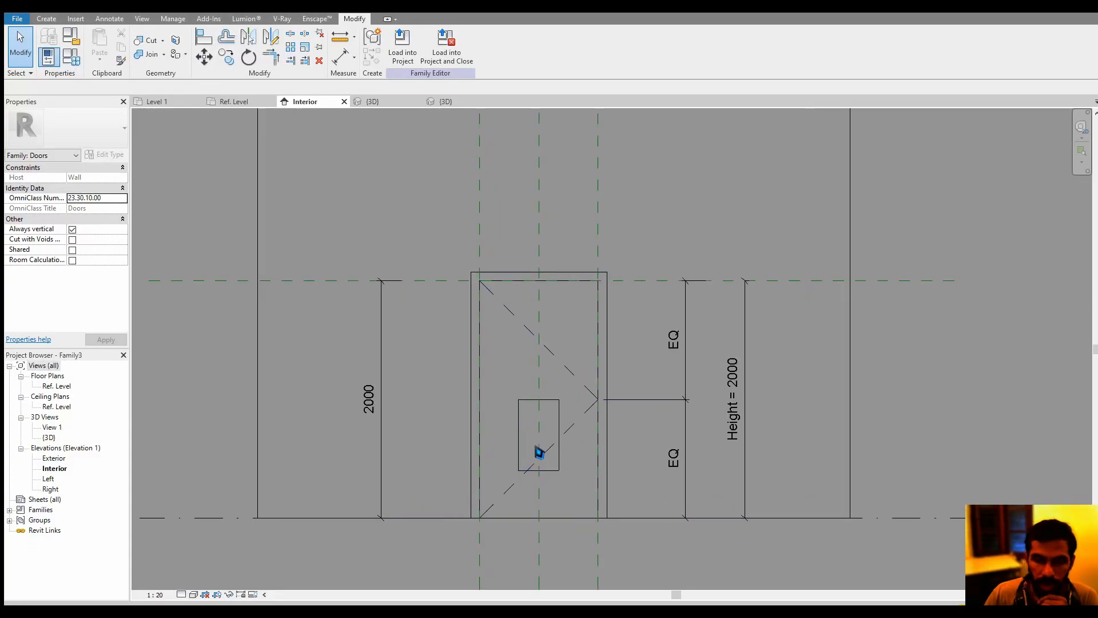
click(46, 18)
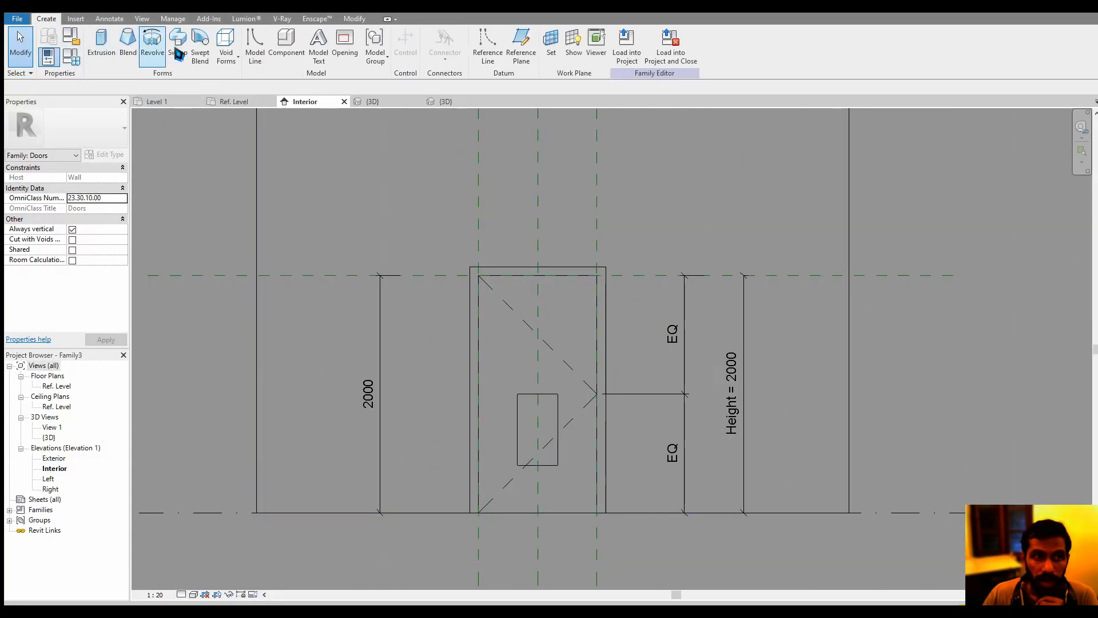
click(113, 54)
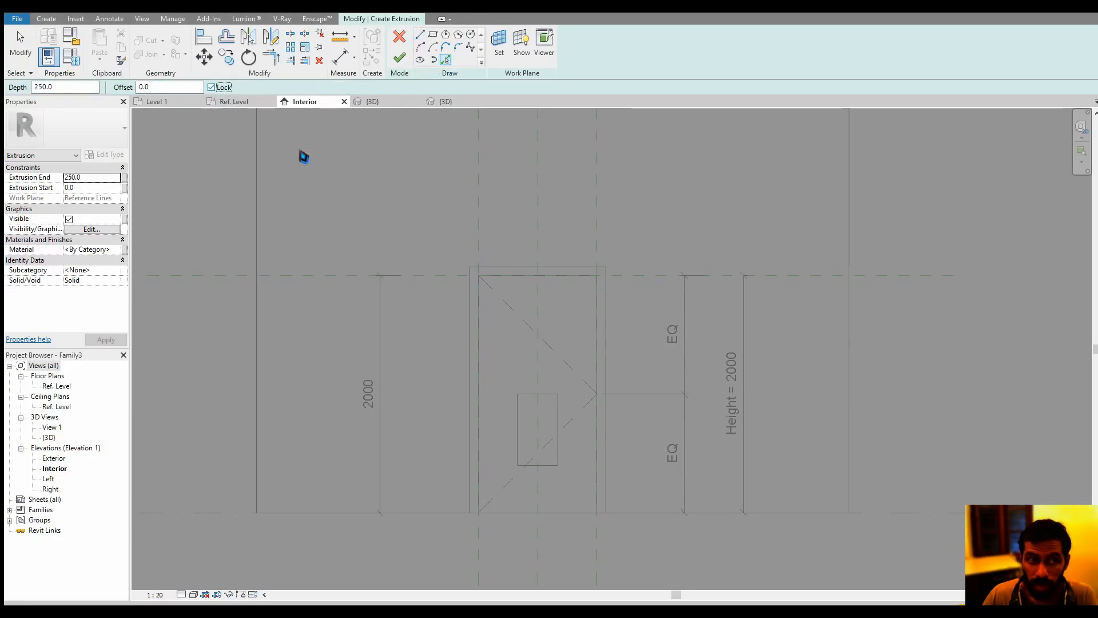
click(519, 414)
click(530, 395)
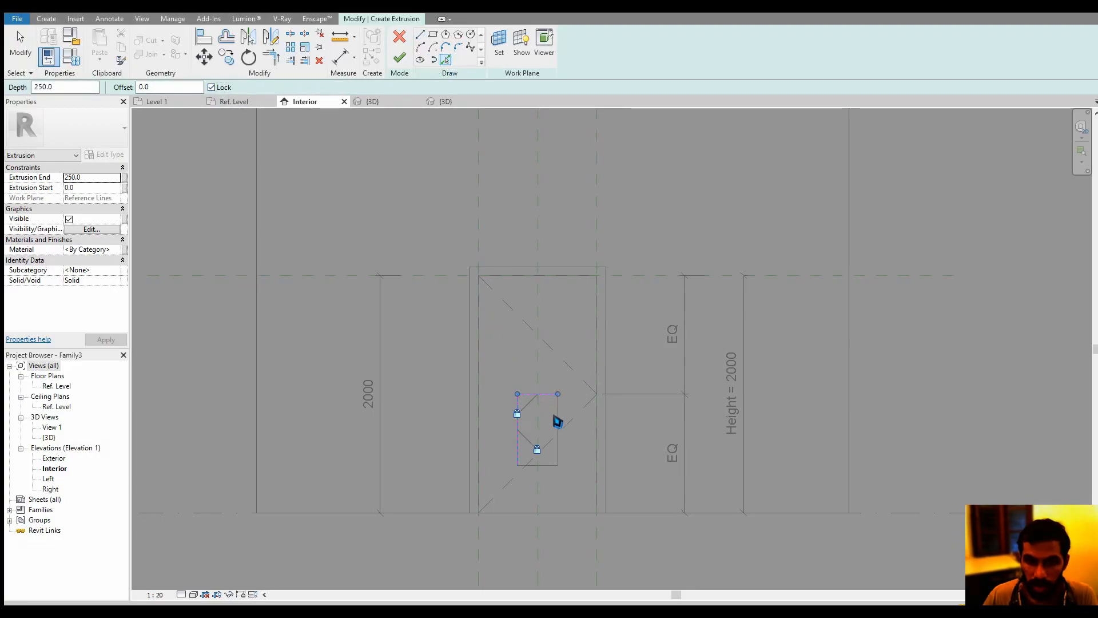
click(558, 430)
click(547, 466)
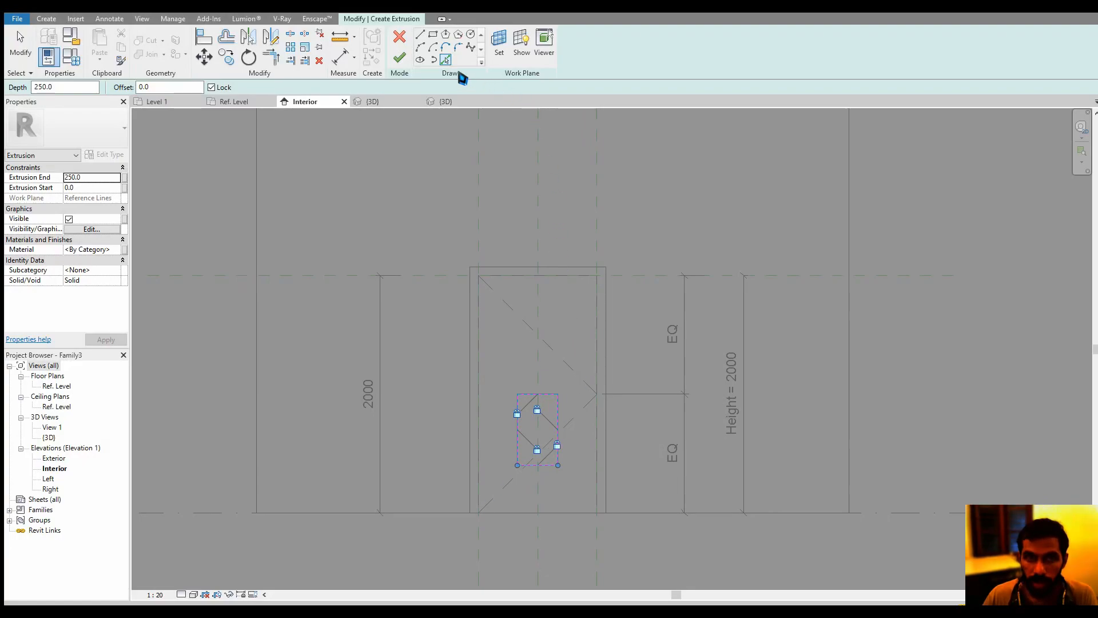
click(399, 58)
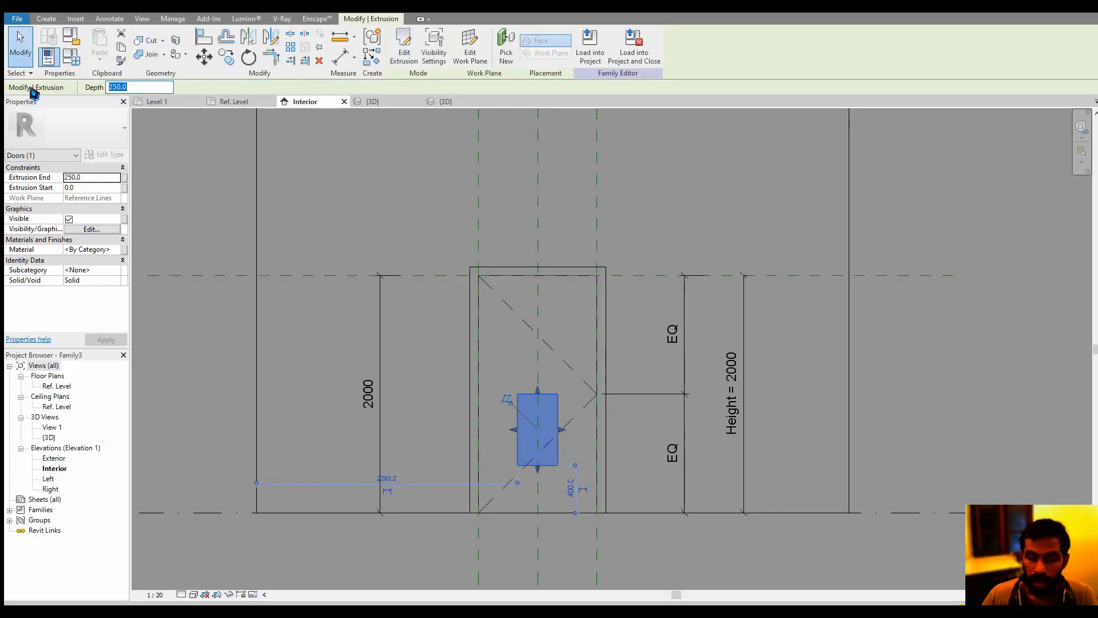
text(10)
key(Return)
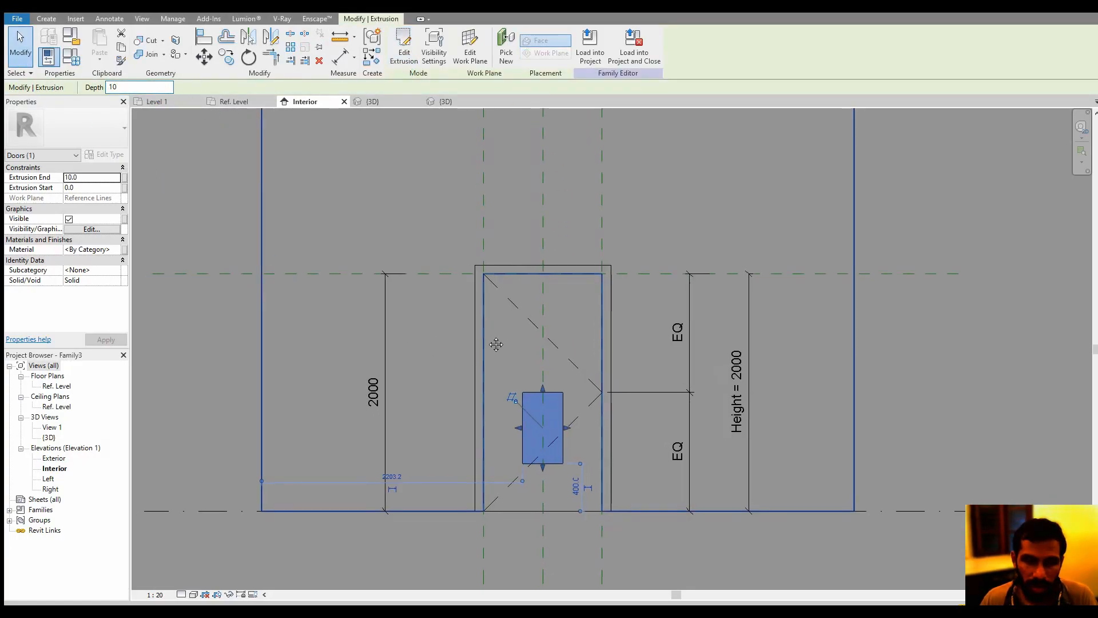
scroll(495, 344, down, 2)
click(292, 323)
Examine the opening's infill extrusion within the door panel in 3D and in the Ref. Level plan
click(380, 101)
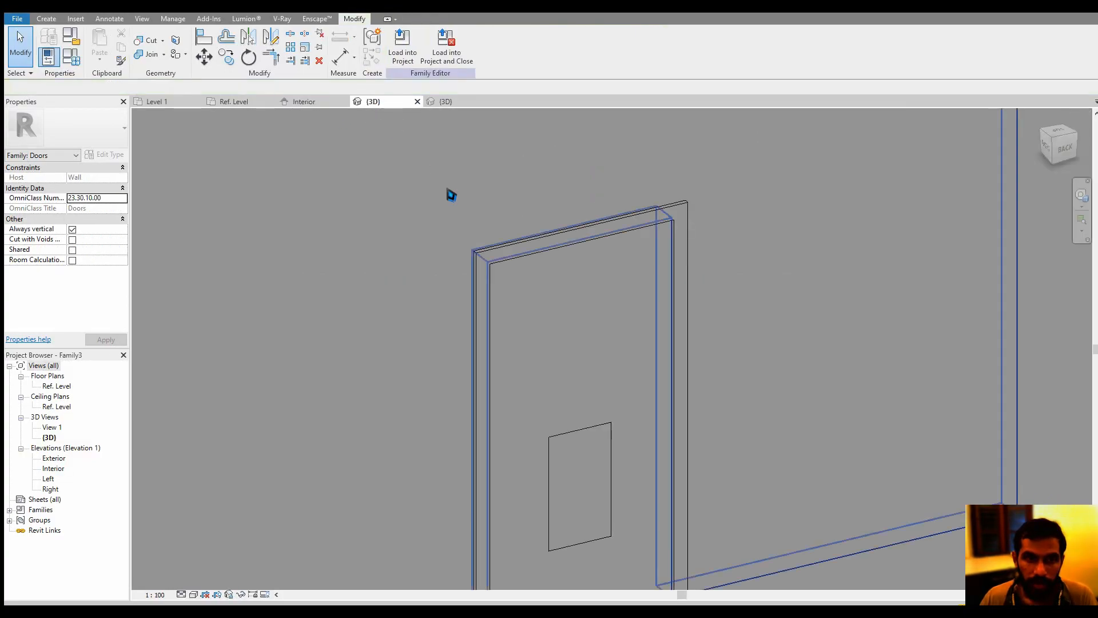
scroll(600, 238, down, 1)
click(568, 392)
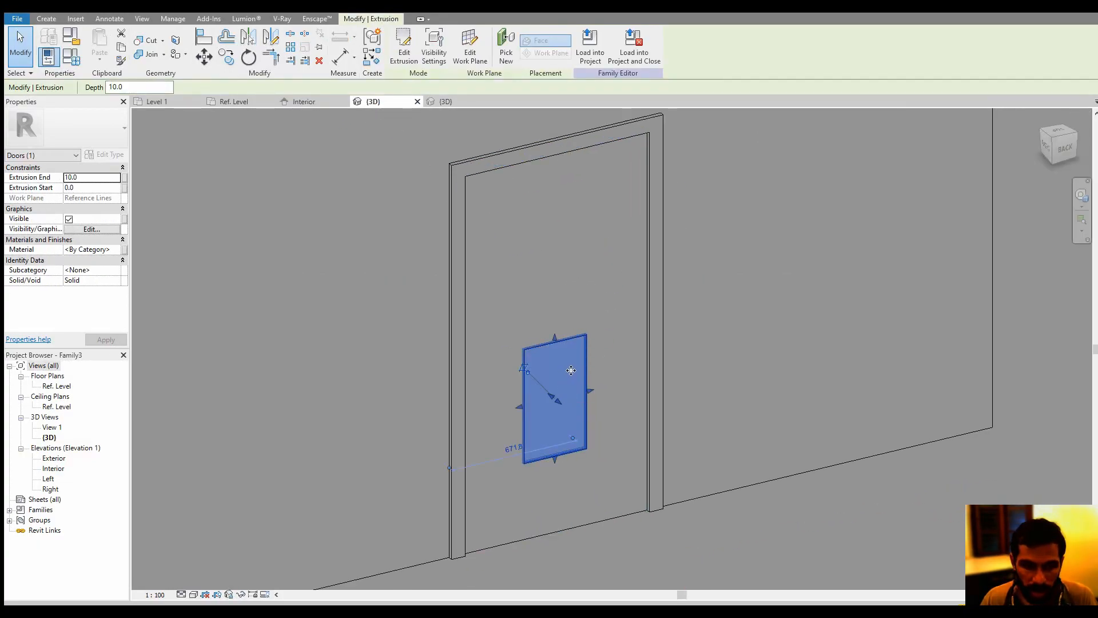
shift+middle_drag(570, 370, 240, 142)
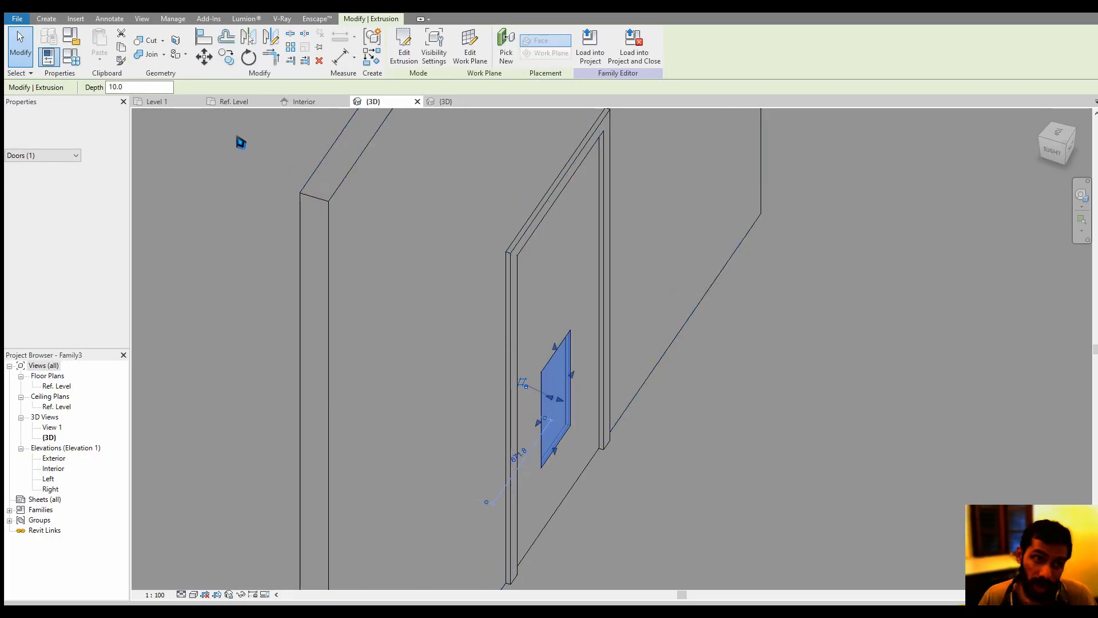
click(233, 101)
scroll(630, 420, up, 5)
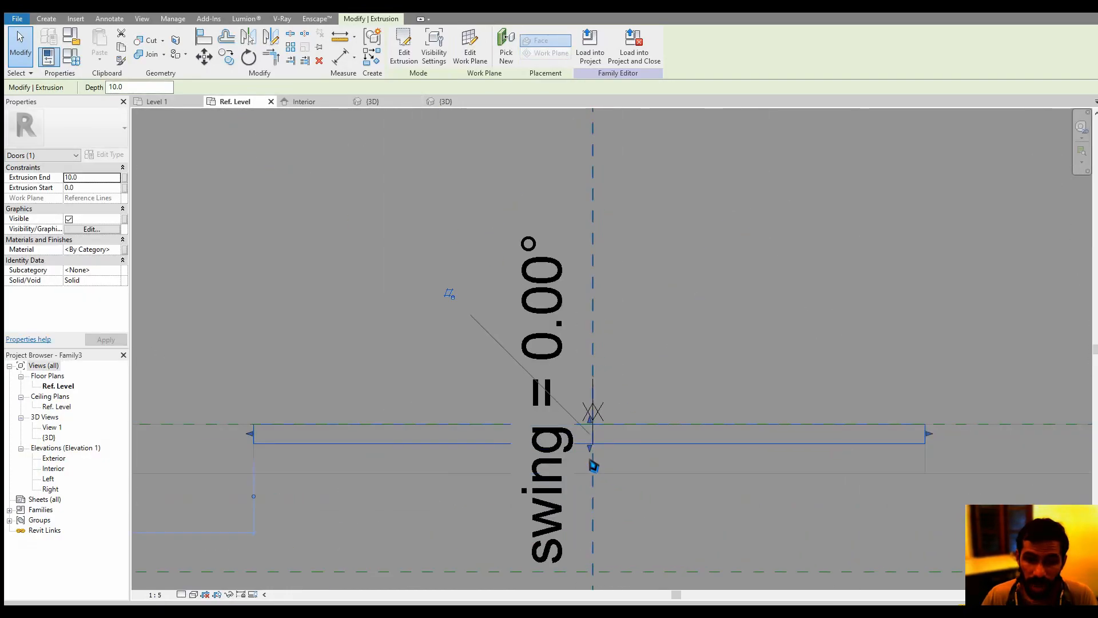
middle_drag(589, 460, 664, 440)
scroll(665, 441, up, 3)
scroll(666, 415, down, 3)
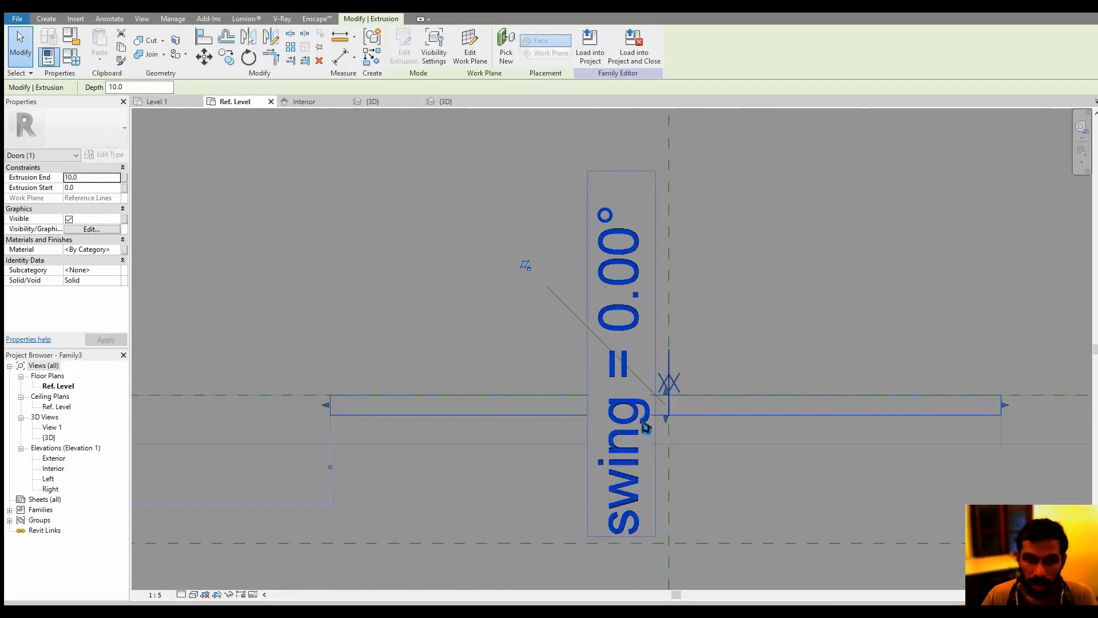
scroll(645, 428, down, 3)
click(496, 449)
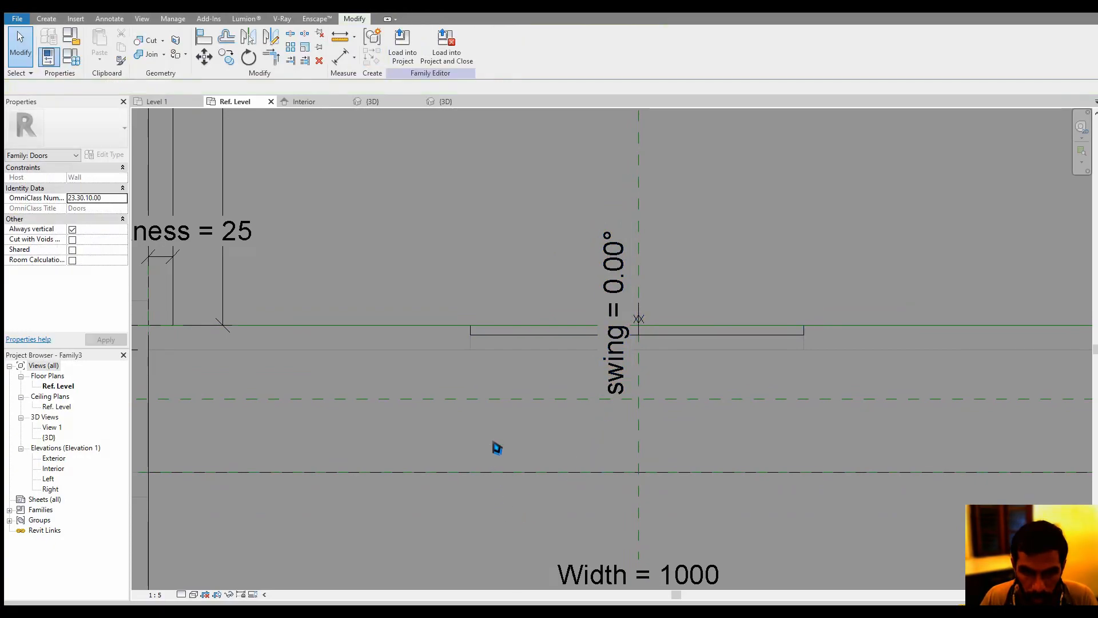
Thin the infill extrusion in the Ref. Level plan to a depth of about 4.3, with its start at about 5.7
click(505, 332)
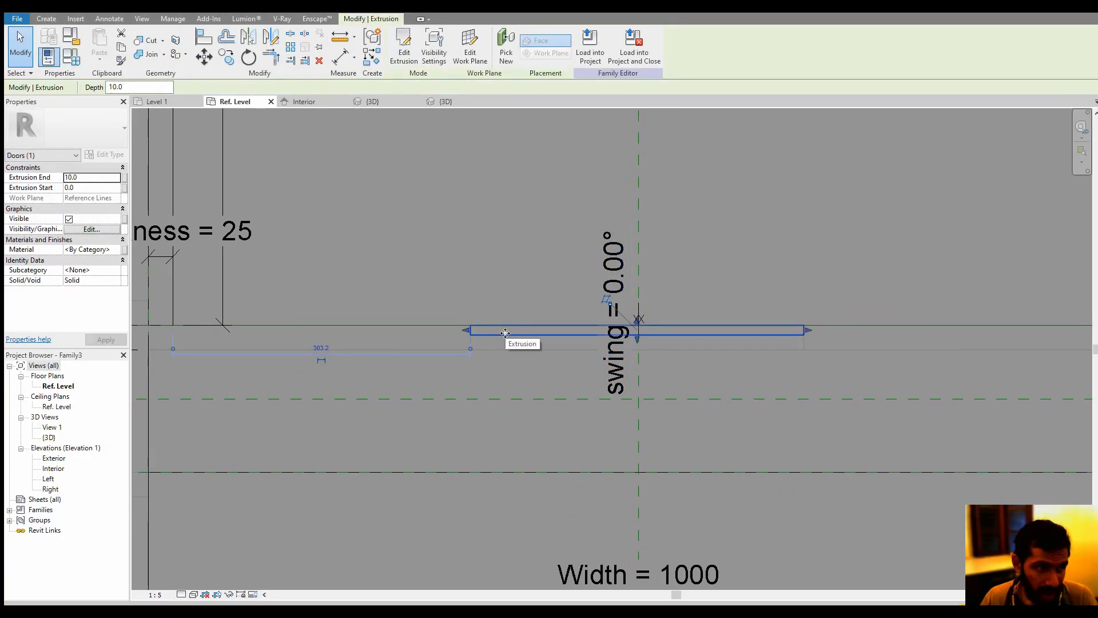
click(88, 178)
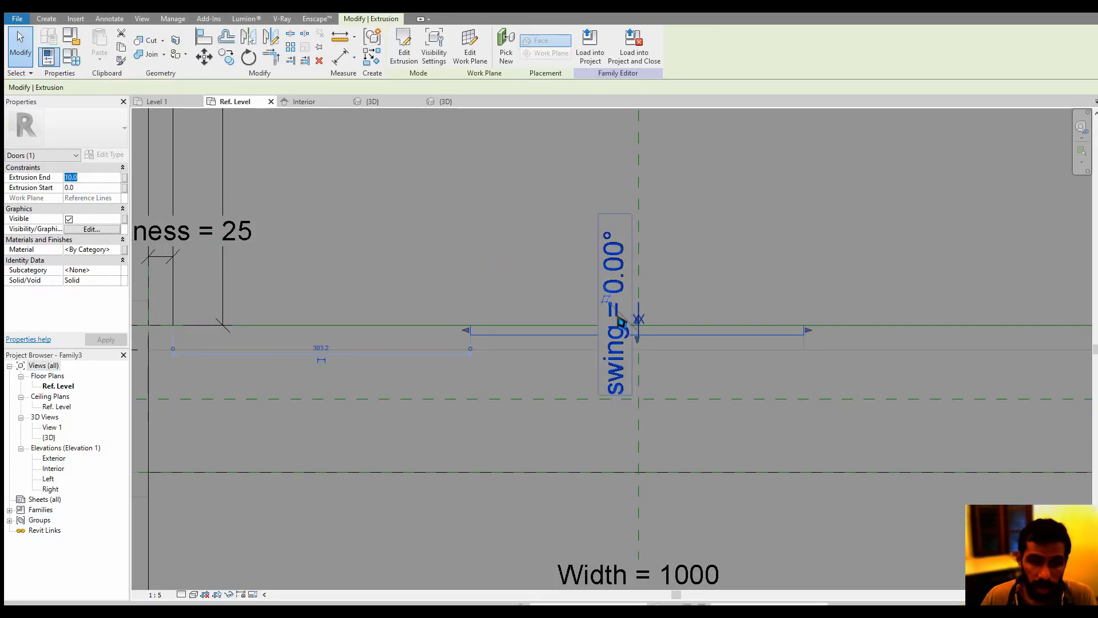
scroll(633, 321, up, 2)
scroll(648, 343, up, 3)
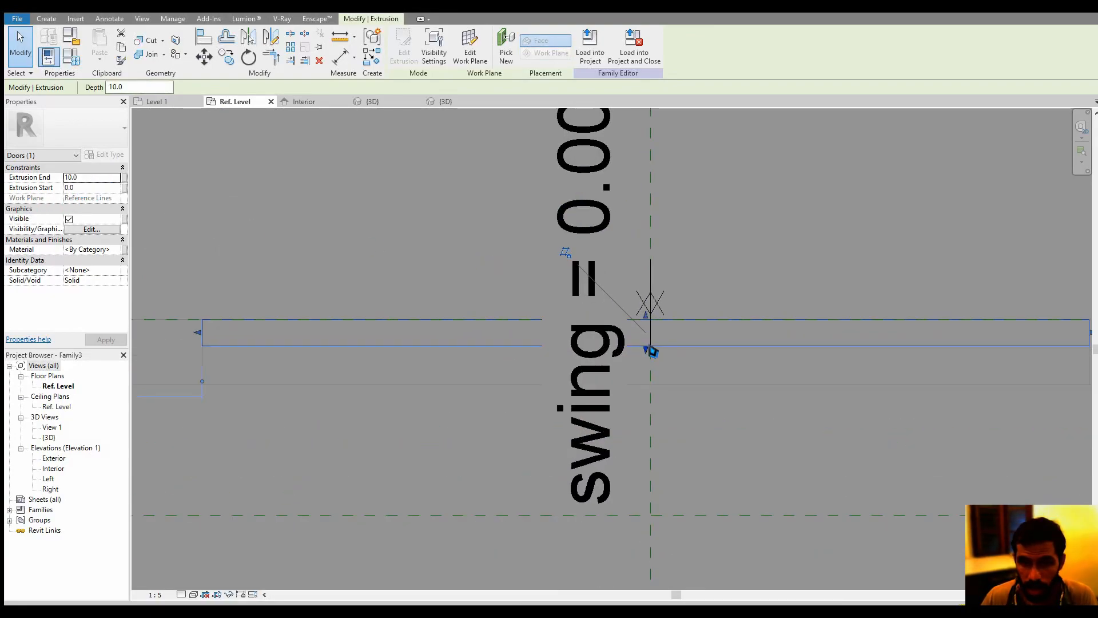
drag(644, 302, 645, 332)
scroll(649, 336, down, 4)
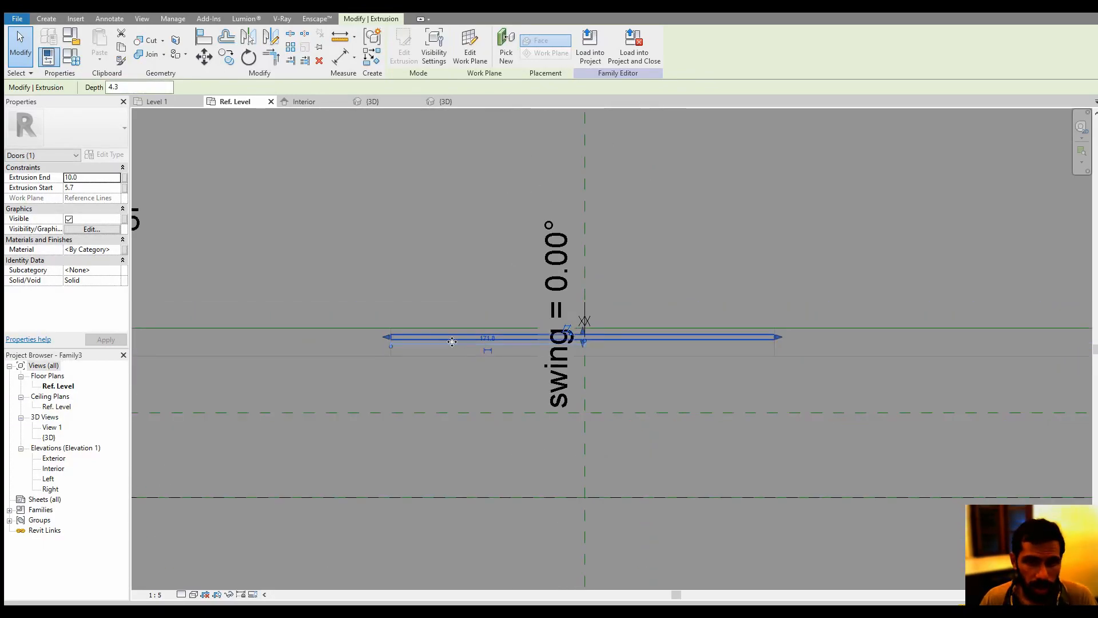
Search the materials for glass and assign the Glass material to the infill extrusion
click(116, 250)
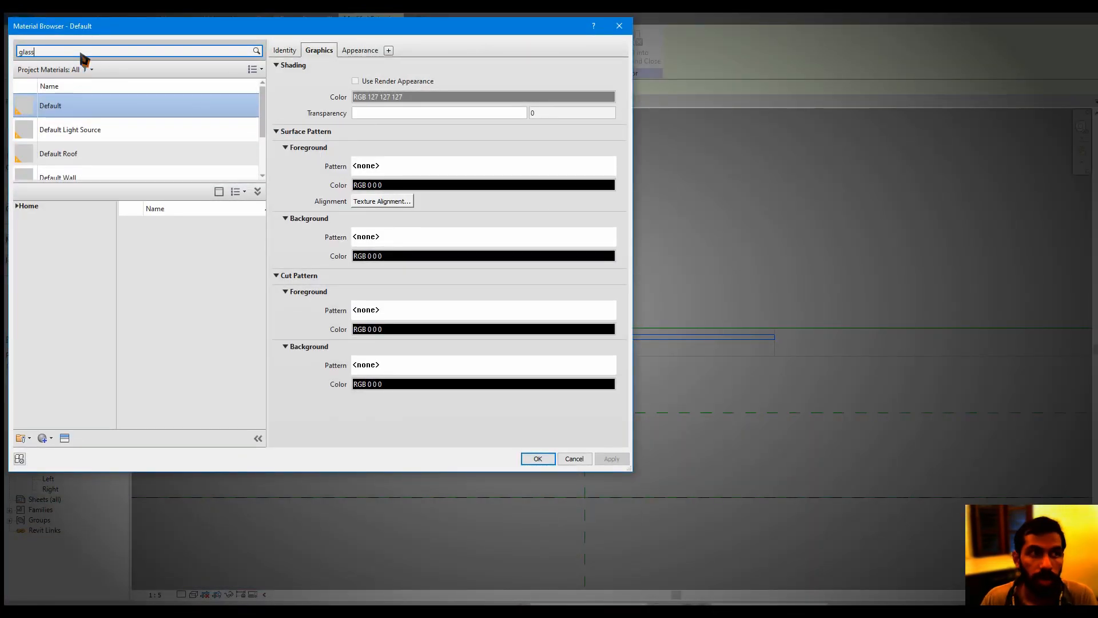
double_click(132, 123)
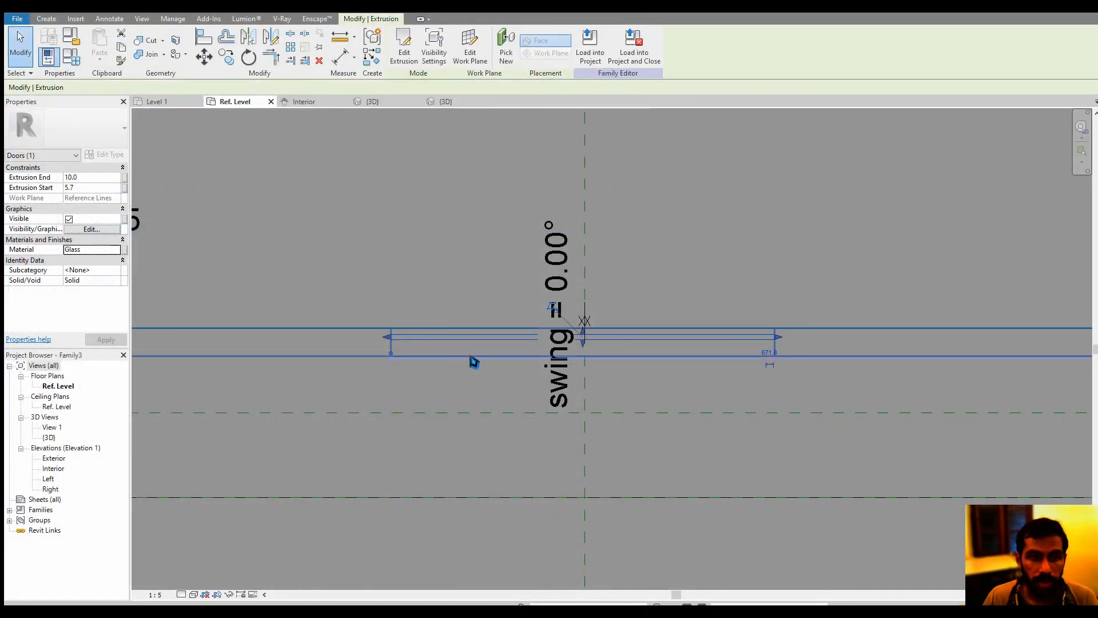
scroll(474, 363, down, 3)
scroll(400, 364, up, 2)
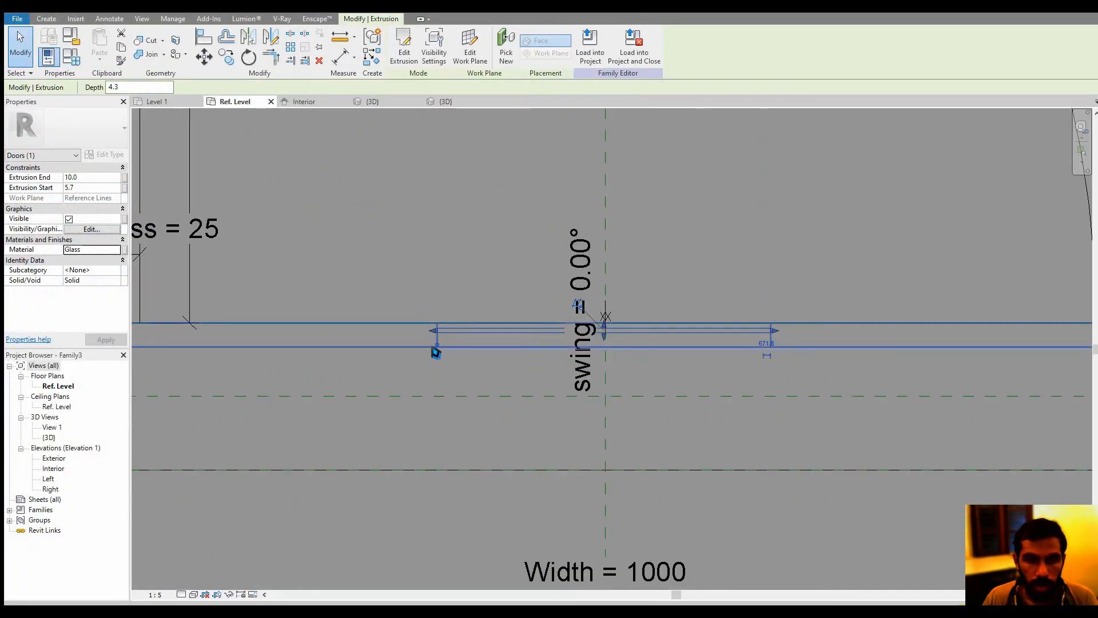
scroll(408, 258, down, 2)
middle_drag(409, 258, 453, 238)
click(437, 294)
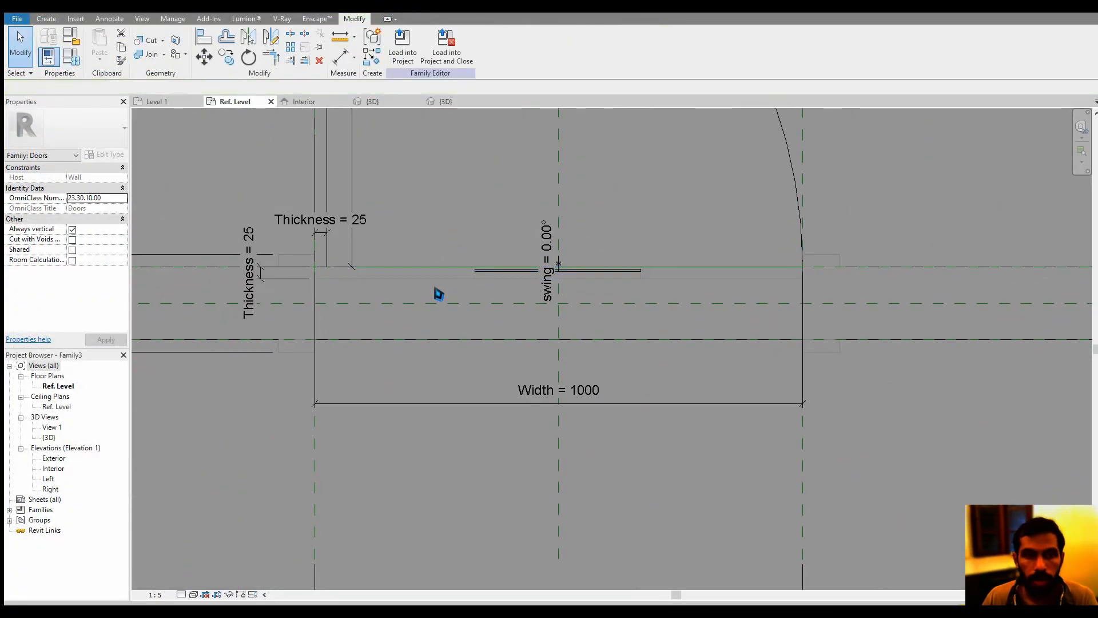
Search the materials for wood, add Bamboo from the library, and assign it to the door panel
click(385, 283)
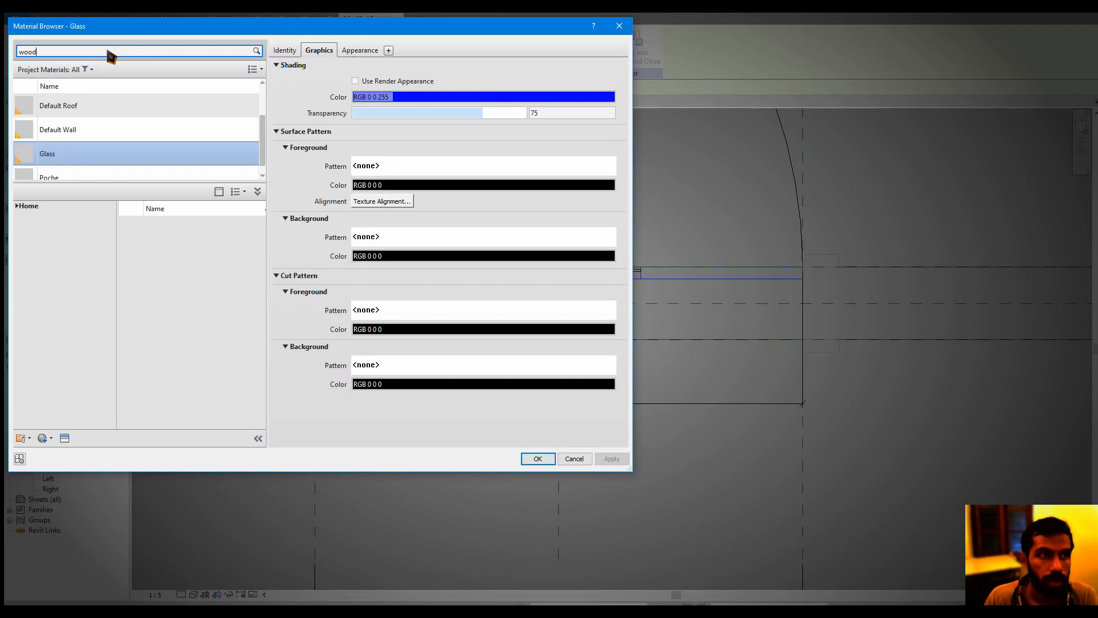
key(Return)
click(240, 252)
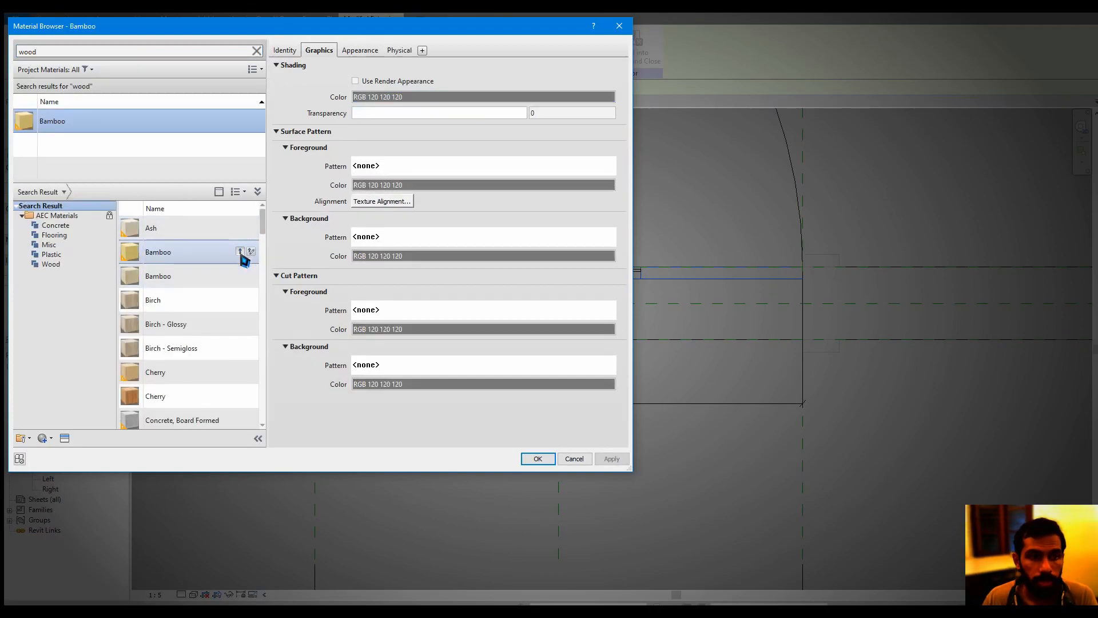
click(536, 458)
key(Escape)
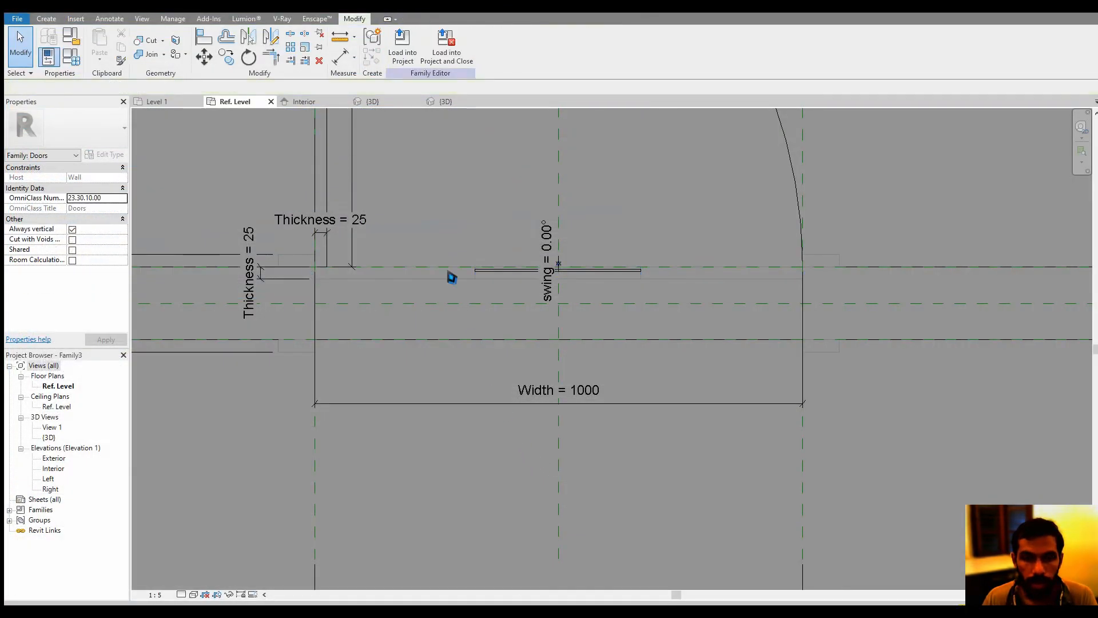
Set the 3D view's visual style to Realistic and inspect the door panel and its glazing
click(371, 101)
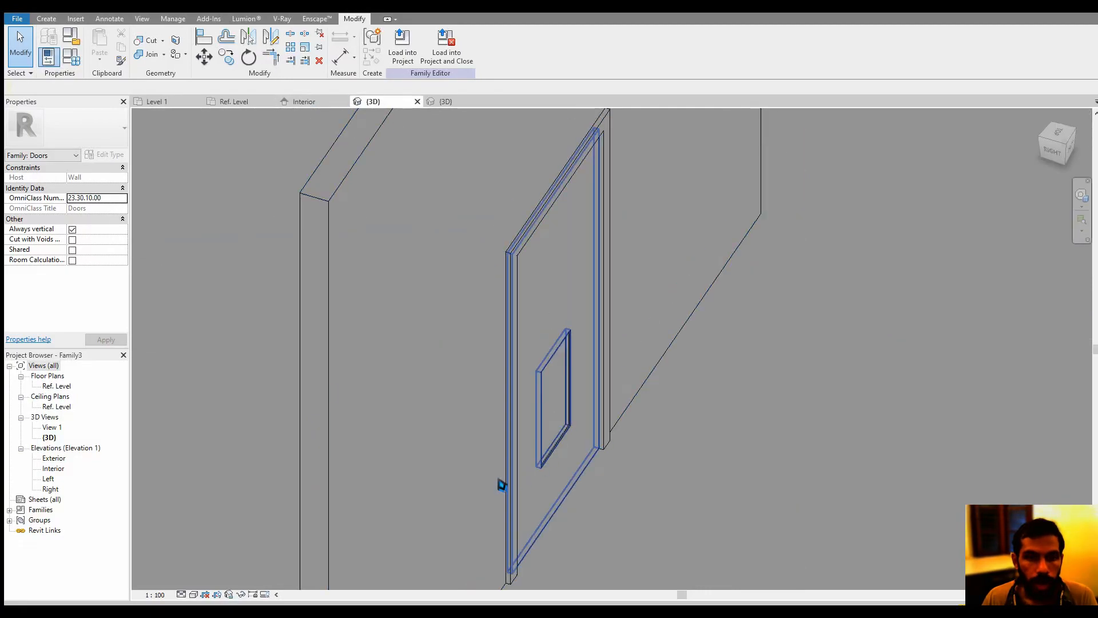
click(195, 595)
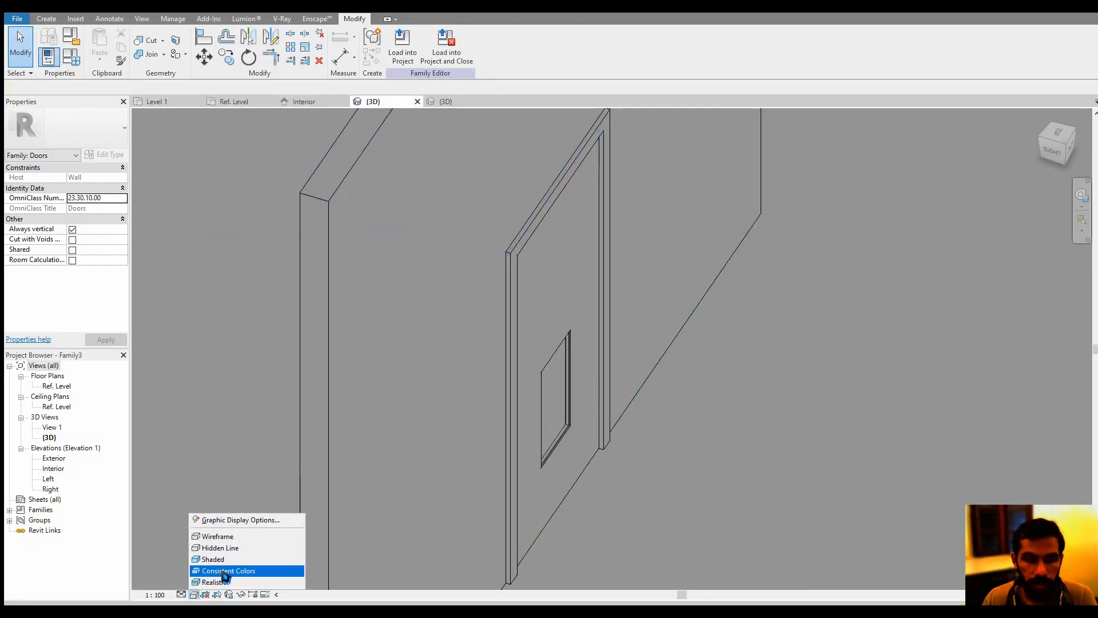
click(224, 583)
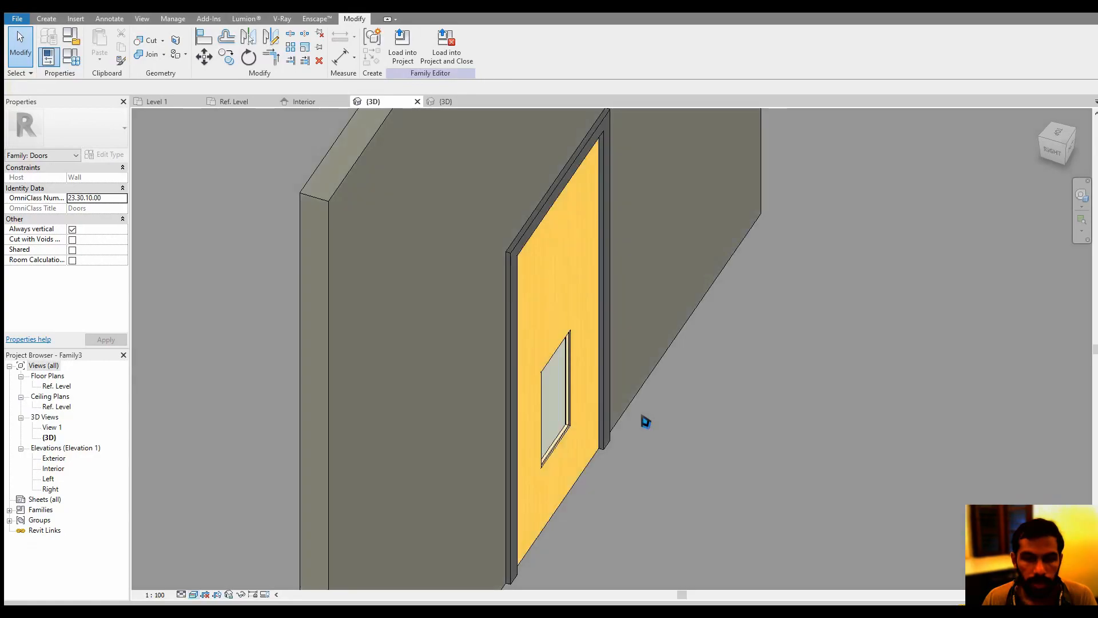
shift+middle_drag(637, 412, 510, 385)
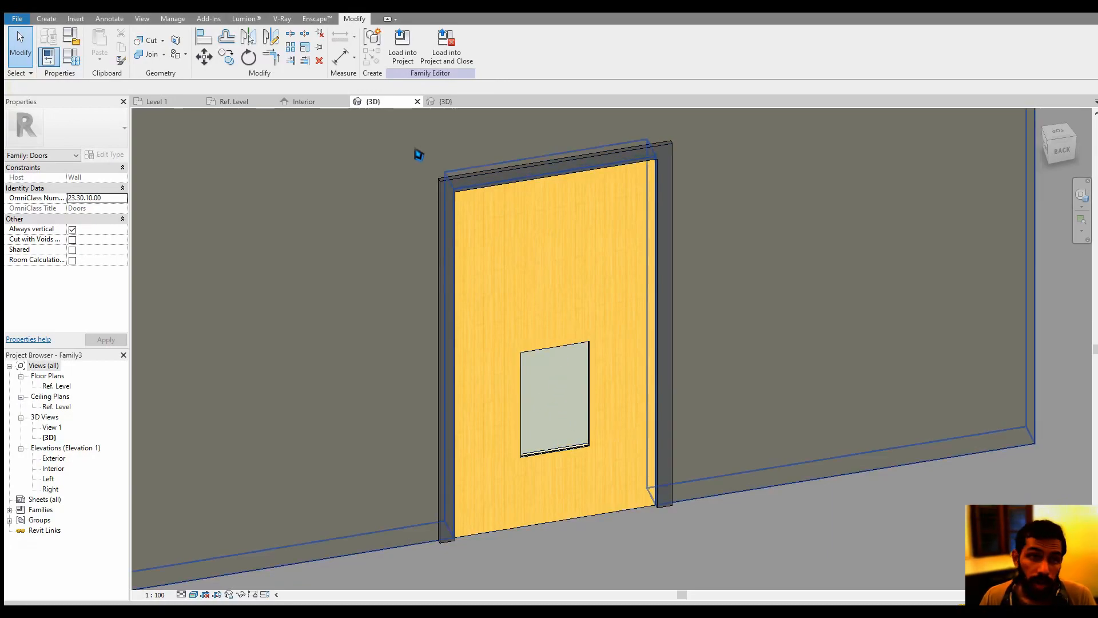
Edit the door panel's extrusion sketch in the Interior elevation and add a circle of radius 200 above the rectangular opening
click(312, 102)
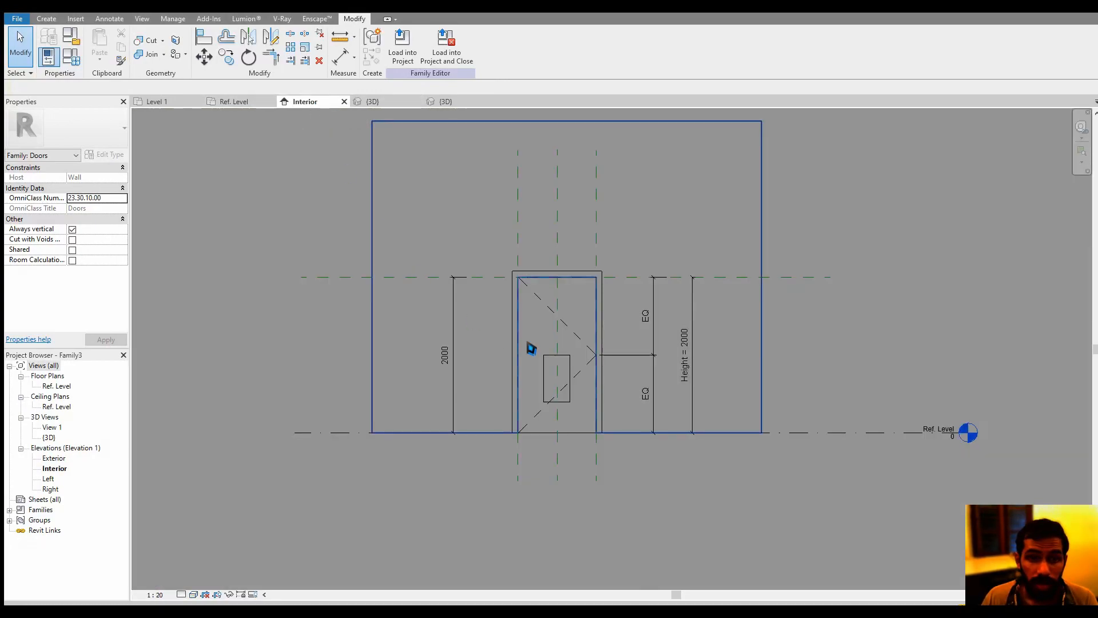
scroll(583, 371, up, 4)
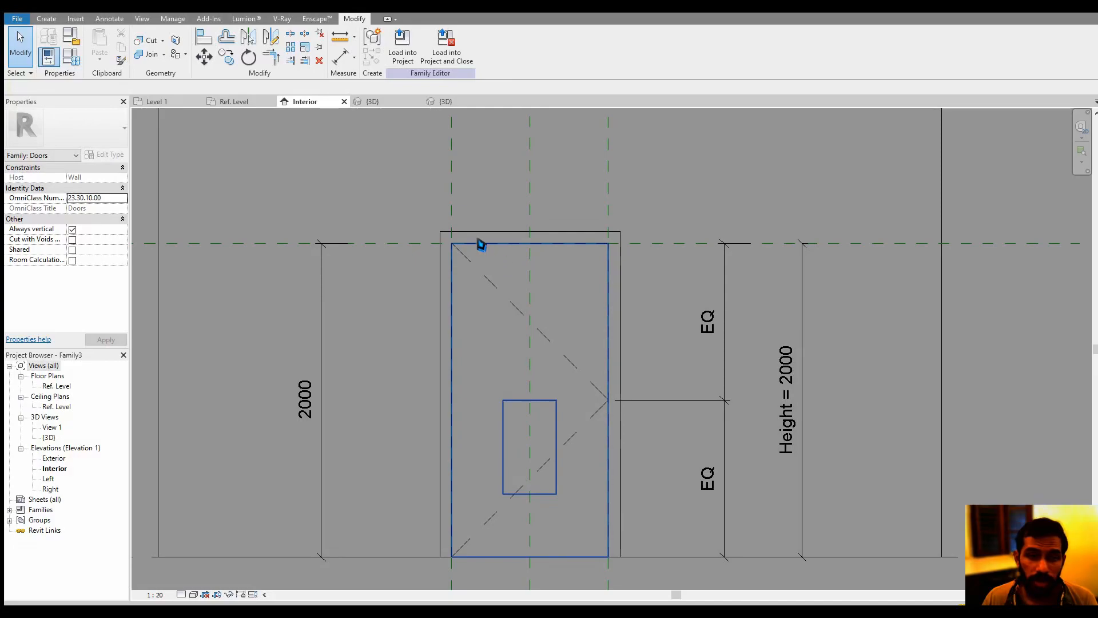
double_click(519, 286)
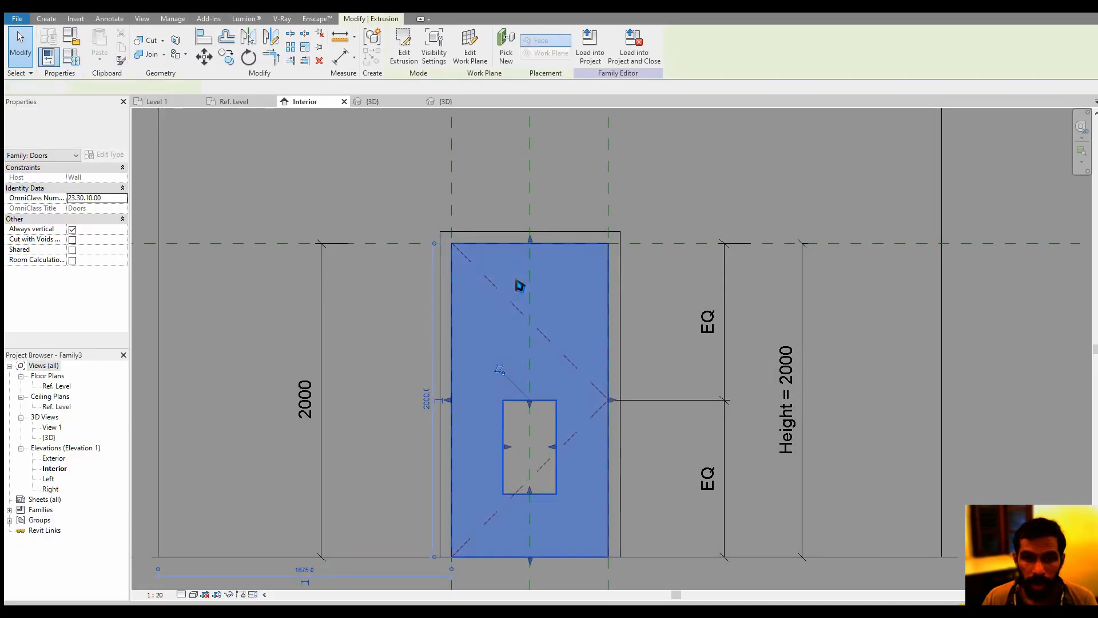
click(470, 34)
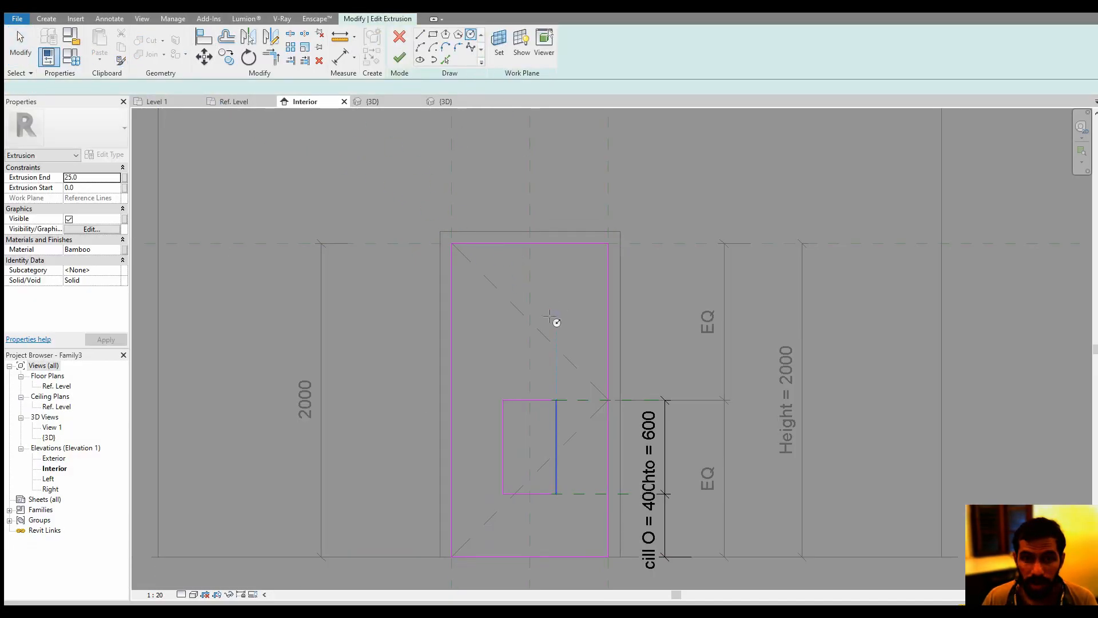
click(529, 343)
click(532, 350)
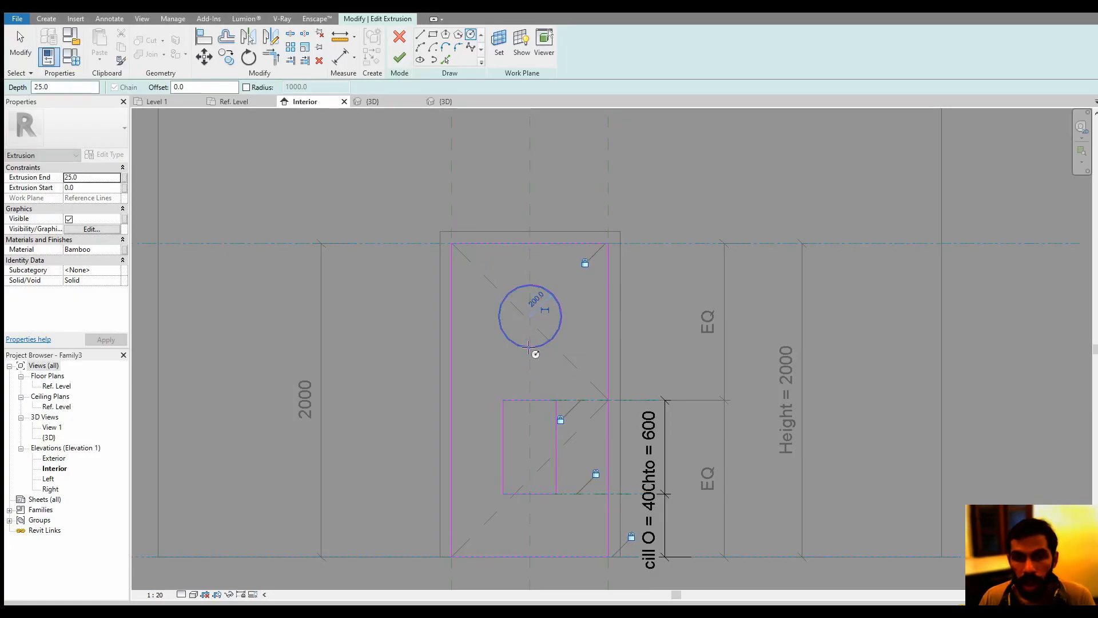
key(Escape)
key(Escape)
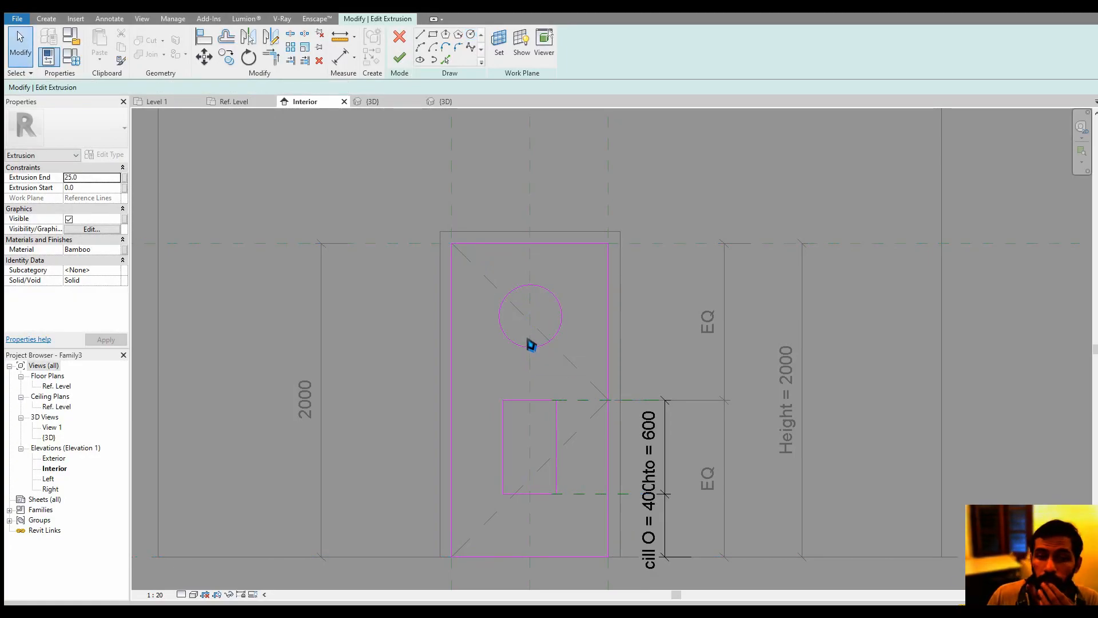
Make the center mark of the sketched circle visible
click(560, 331)
scroll(521, 289, down, 3)
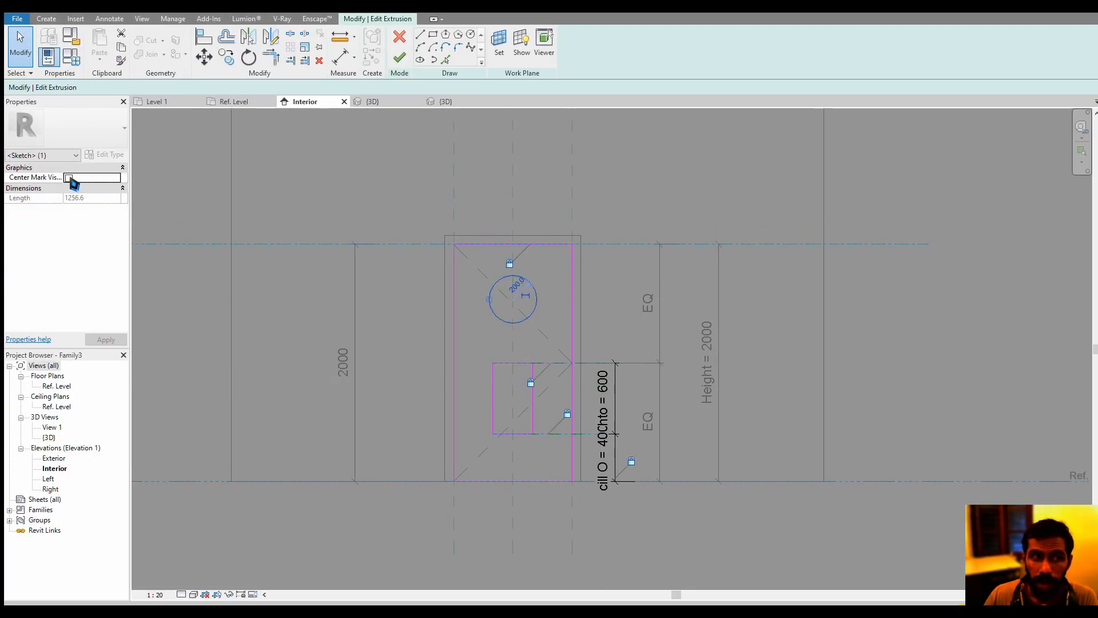
click(69, 178)
click(820, 533)
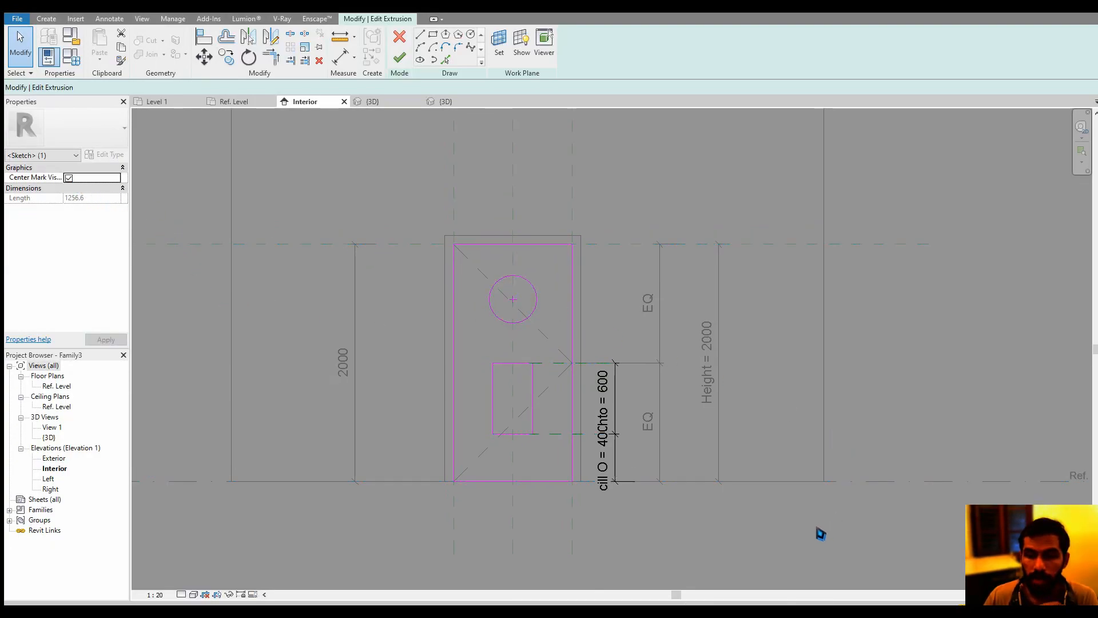
Dimension the height of the circle's center above the Ref. Level and select that dimension
click(341, 58)
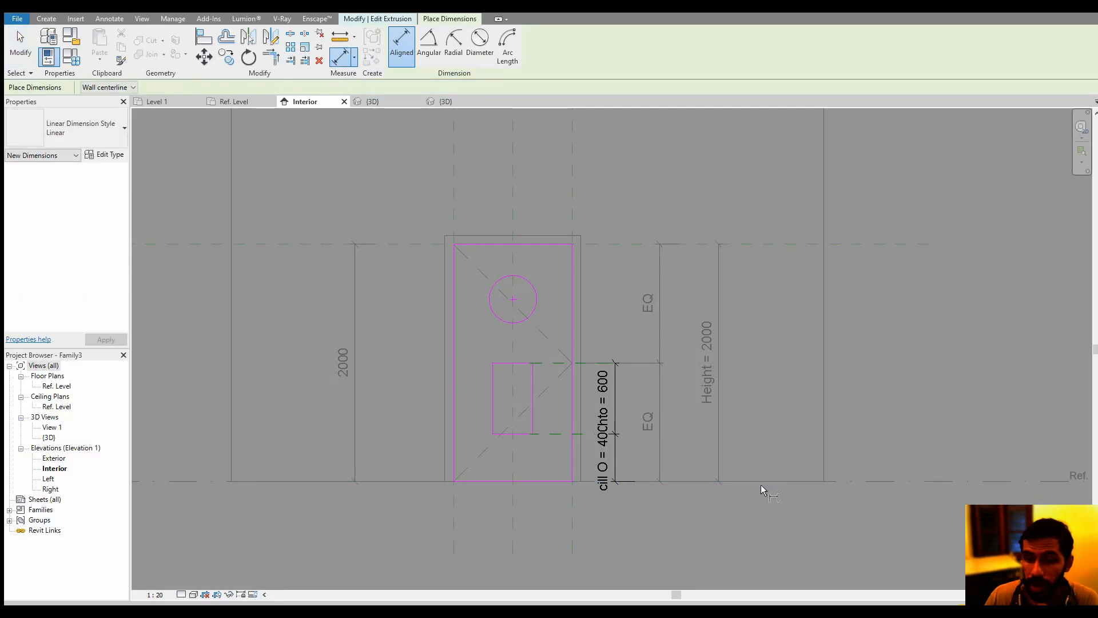
click(837, 482)
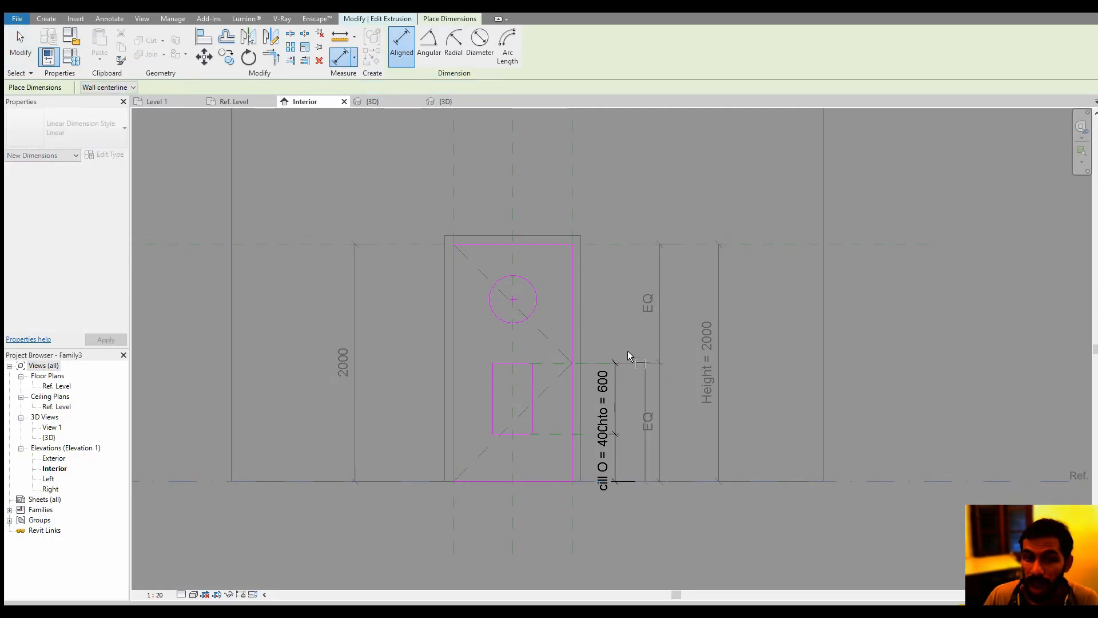
click(516, 302)
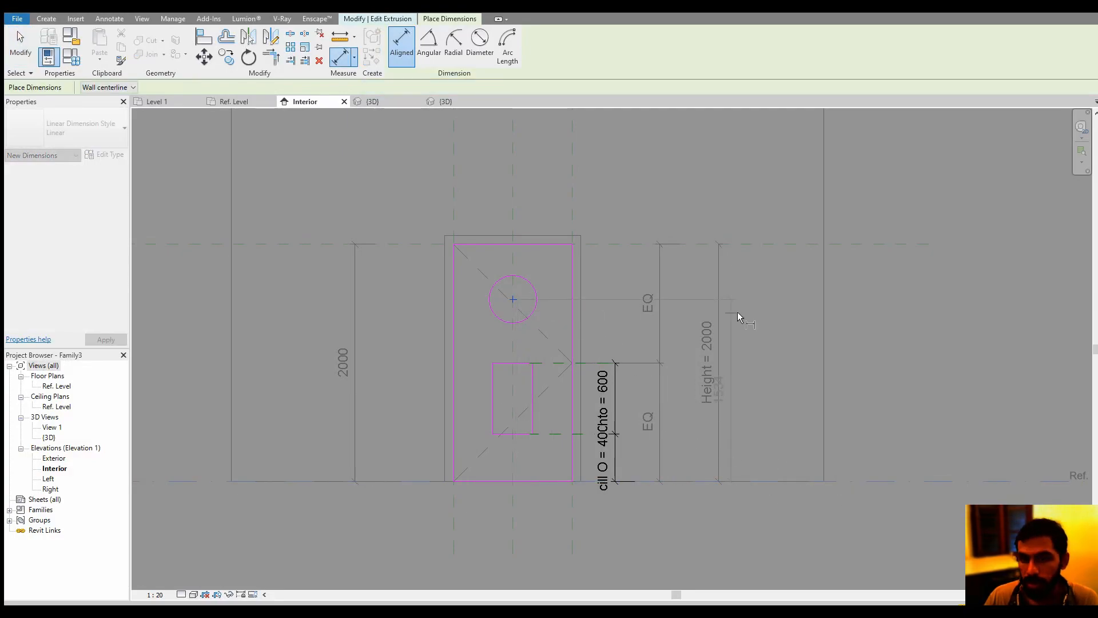
click(771, 335)
key(Escape)
click(760, 382)
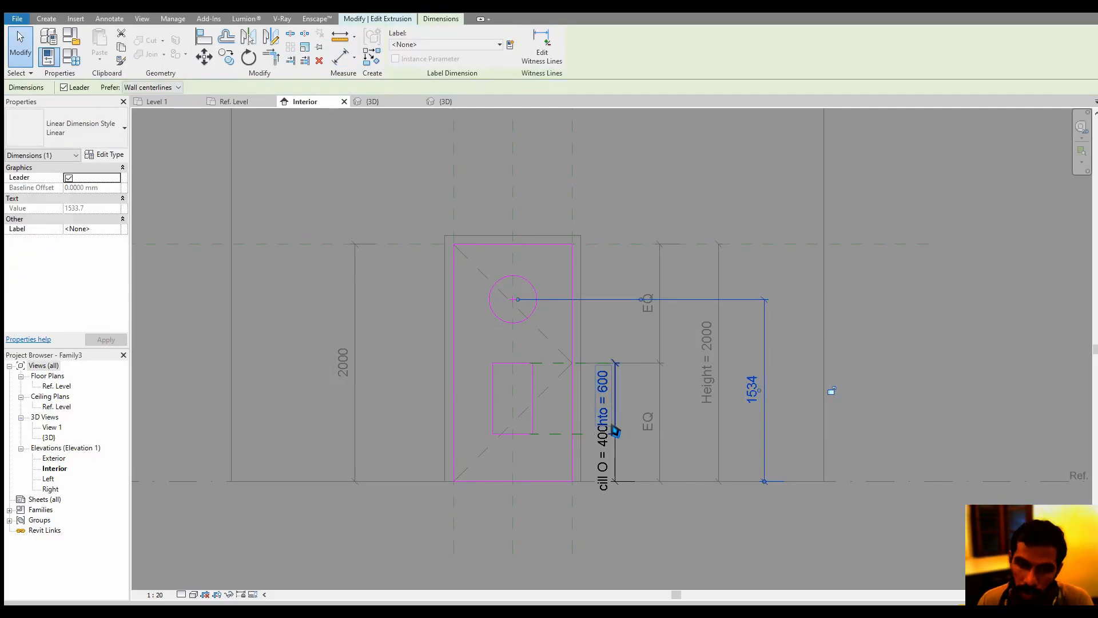
click(426, 45)
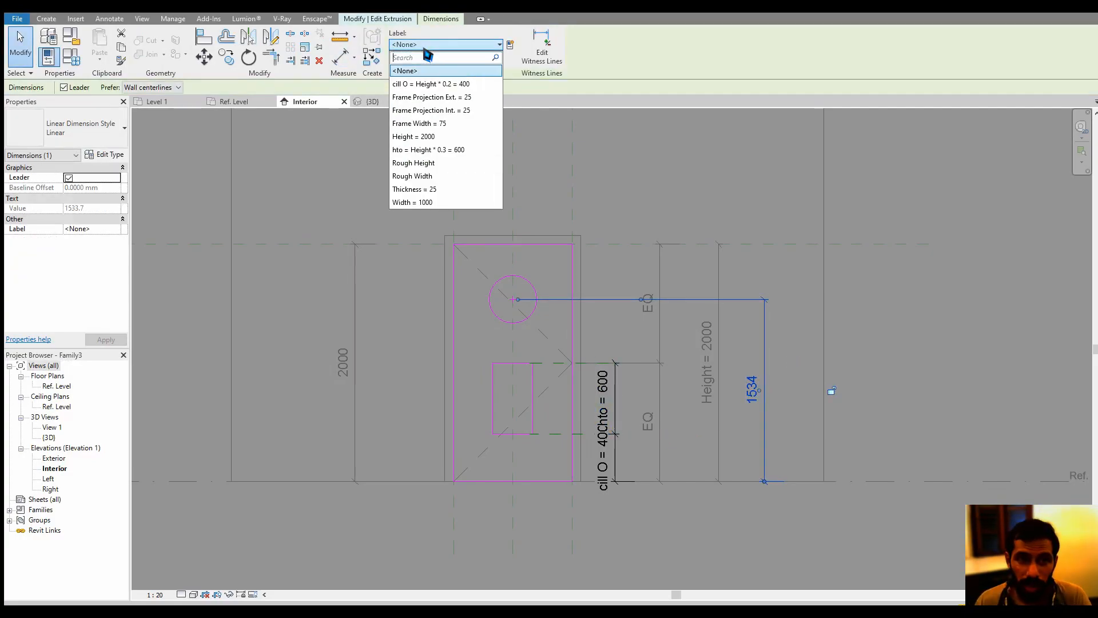
click(445, 151)
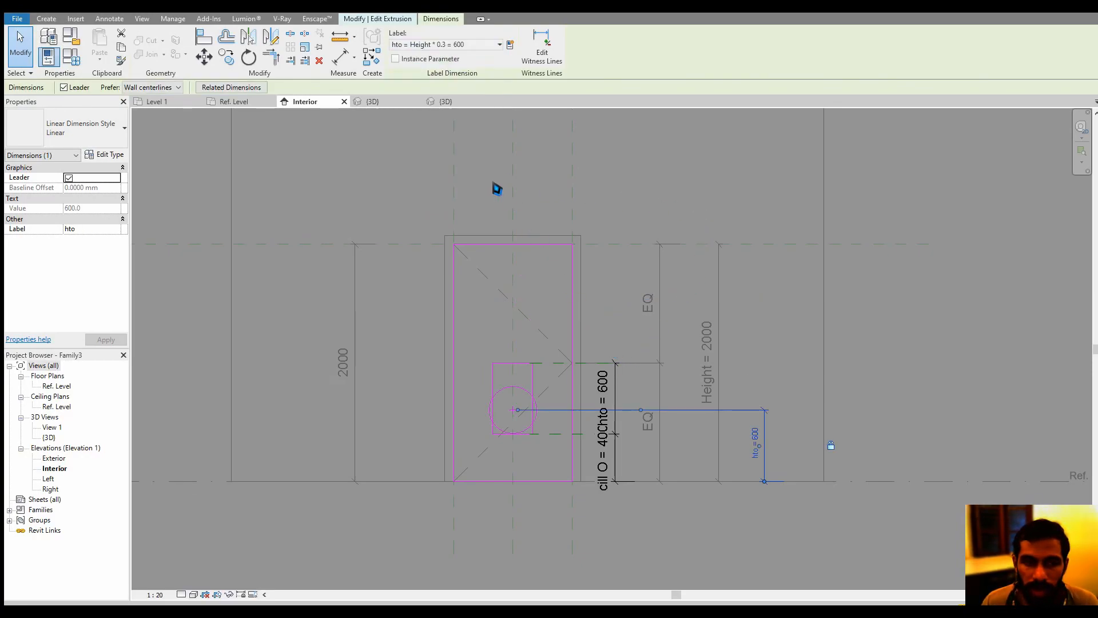
click(486, 45)
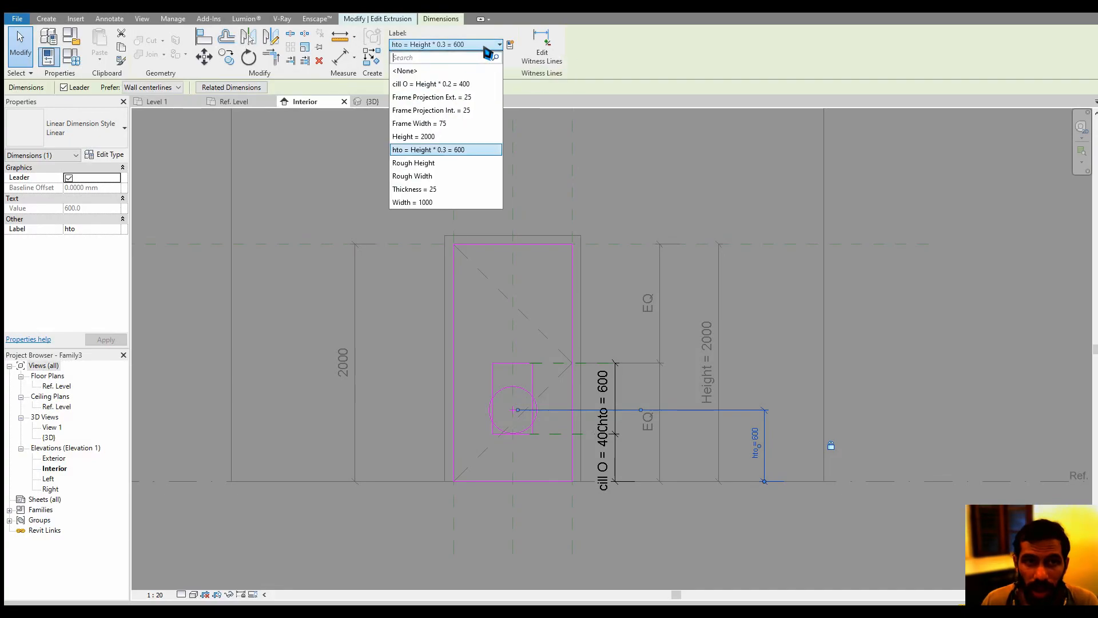
click(457, 71)
Label the circle's height dimension with a new family type parameter named circlila, grouped under Dimensions
click(510, 44)
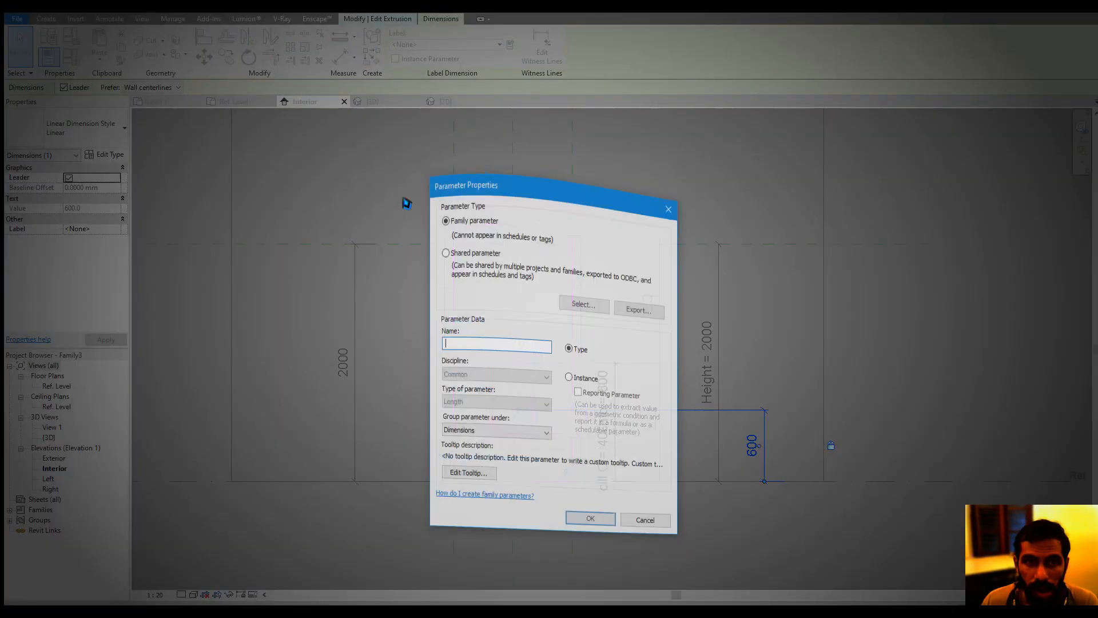
text(circlila)
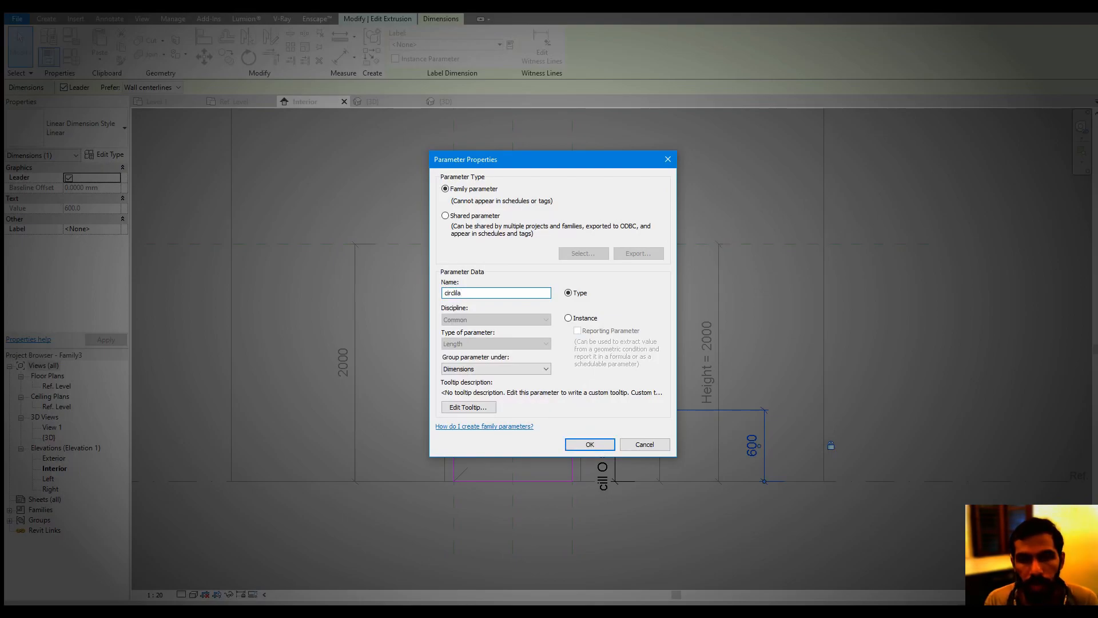
click(589, 443)
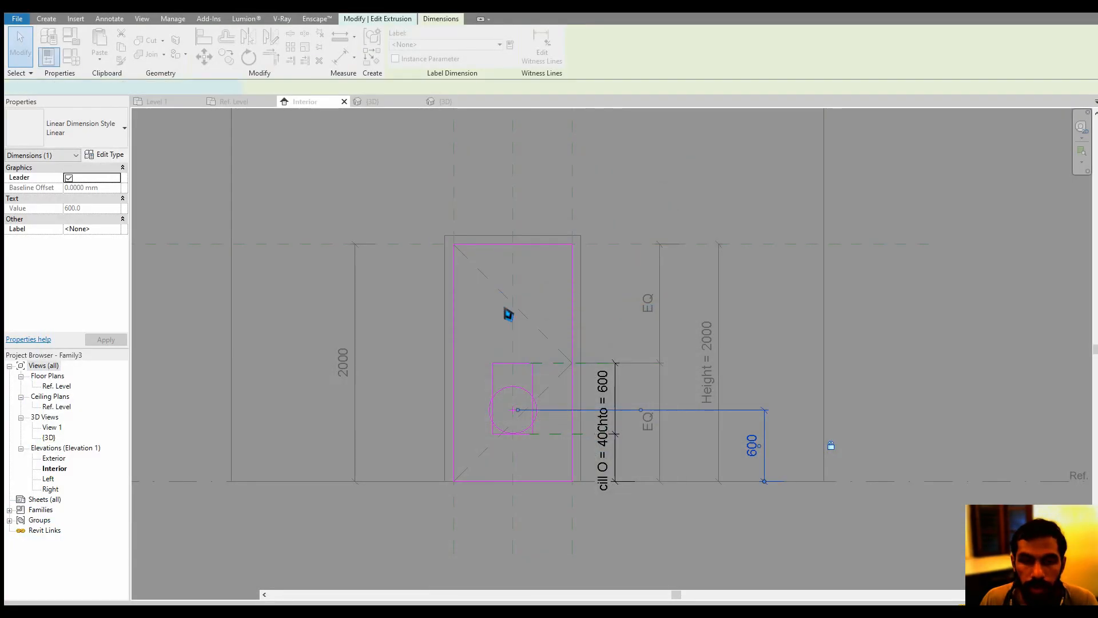
Set the formula of the circlila parameter to 0.8 * Height in the family types
click(71, 56)
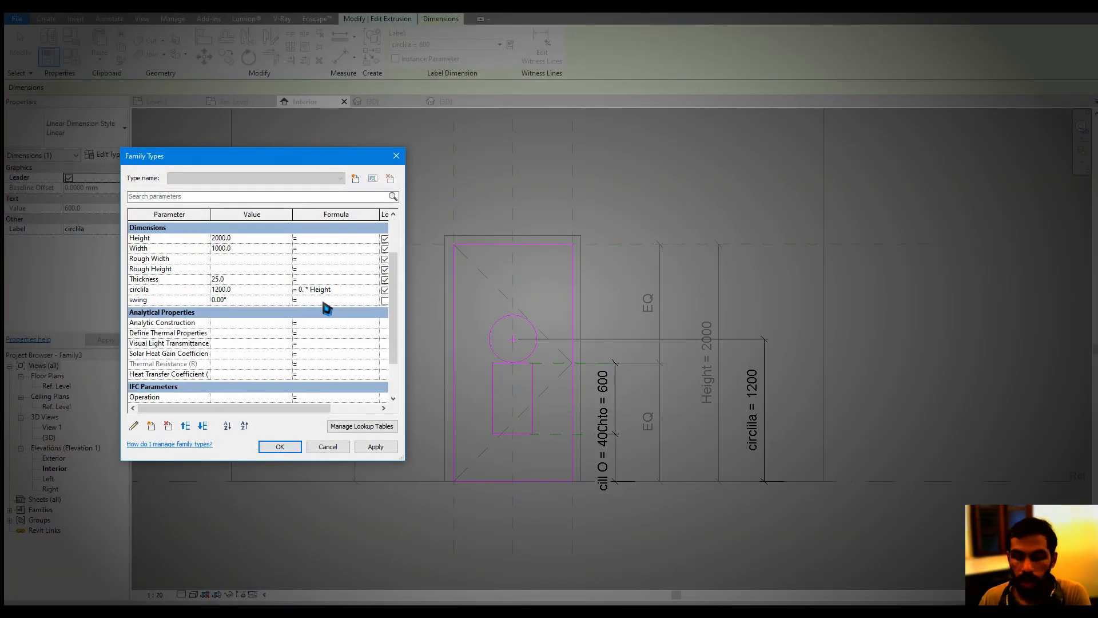
text(8 * Height)
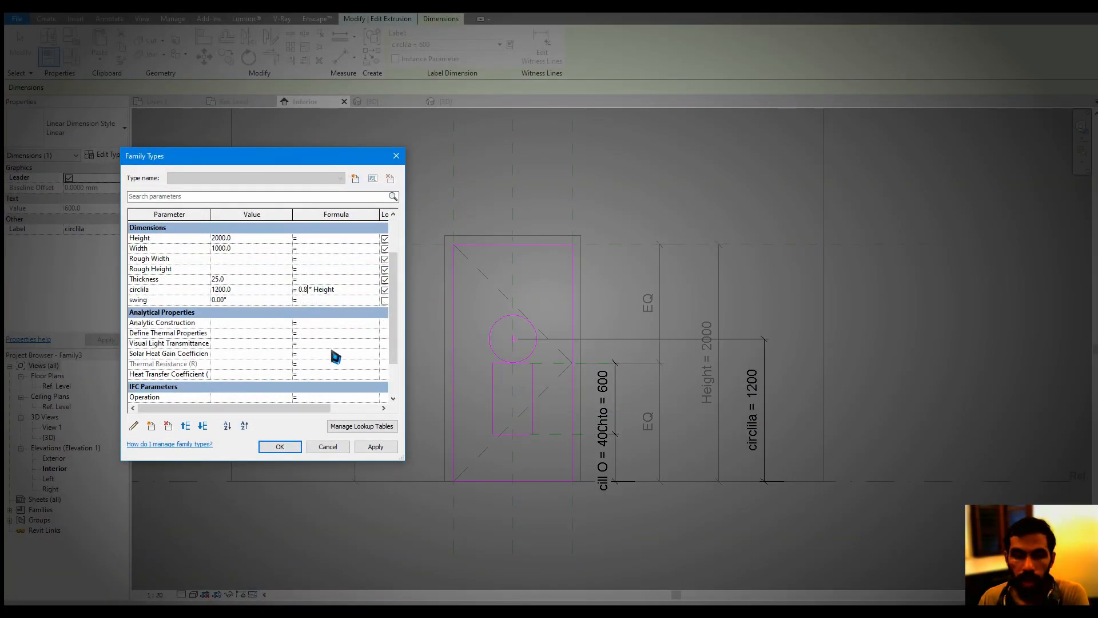
click(370, 446)
click(280, 447)
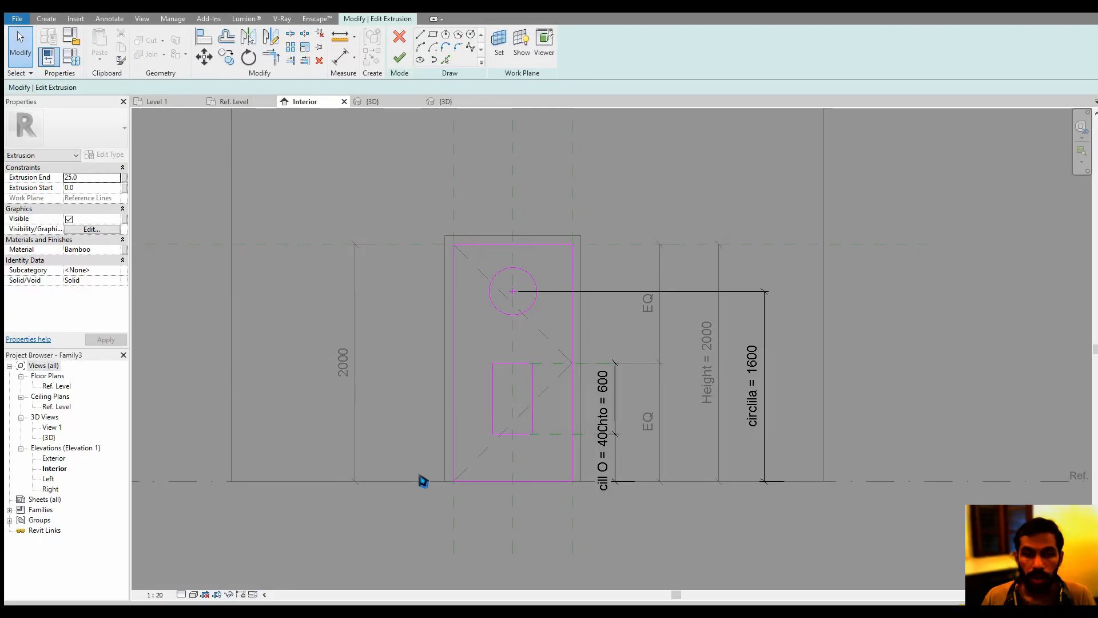
Finish the door panel's sketch and inspect the circular opening in the 3D view
middle_drag(456, 409, 466, 393)
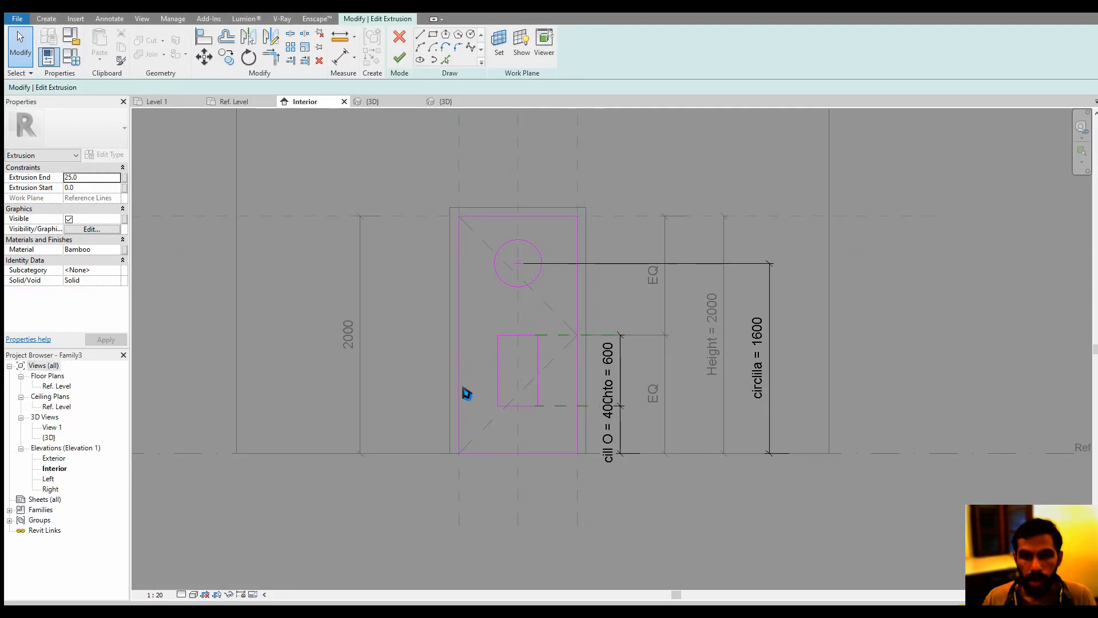
click(399, 57)
click(549, 522)
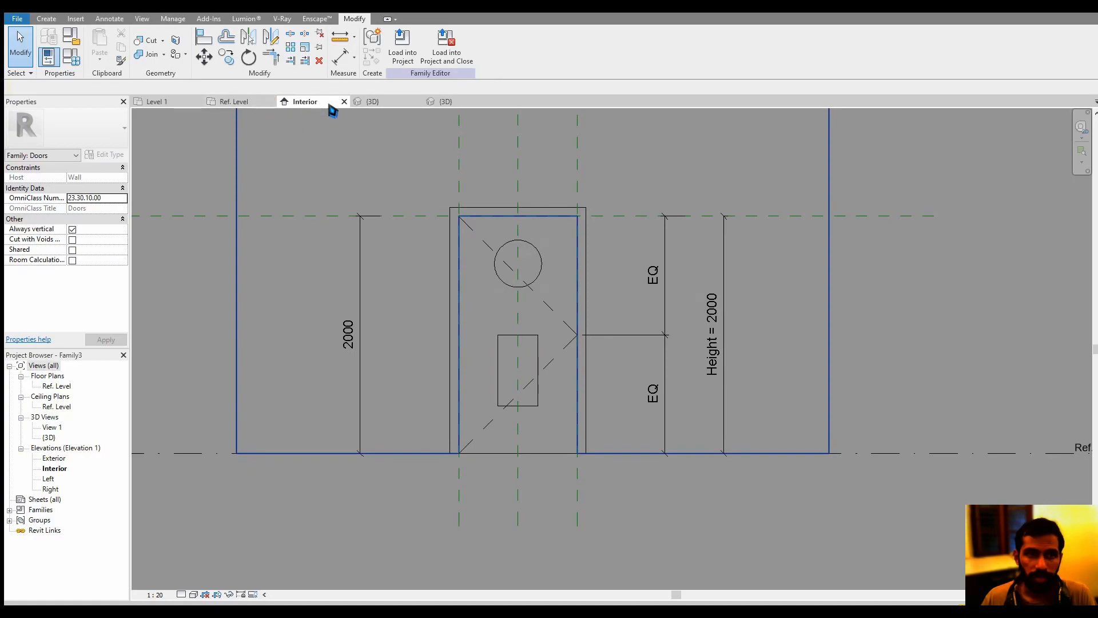
click(374, 103)
click(592, 281)
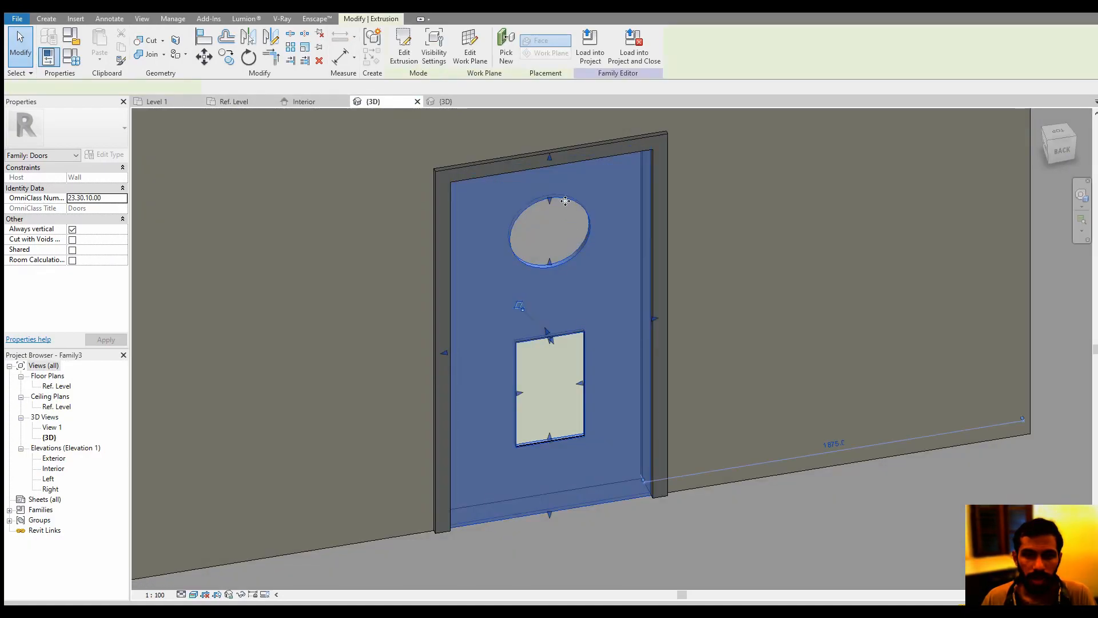
click(562, 233)
shift+middle_drag(567, 252, 568, 197)
scroll(573, 224, up, 5)
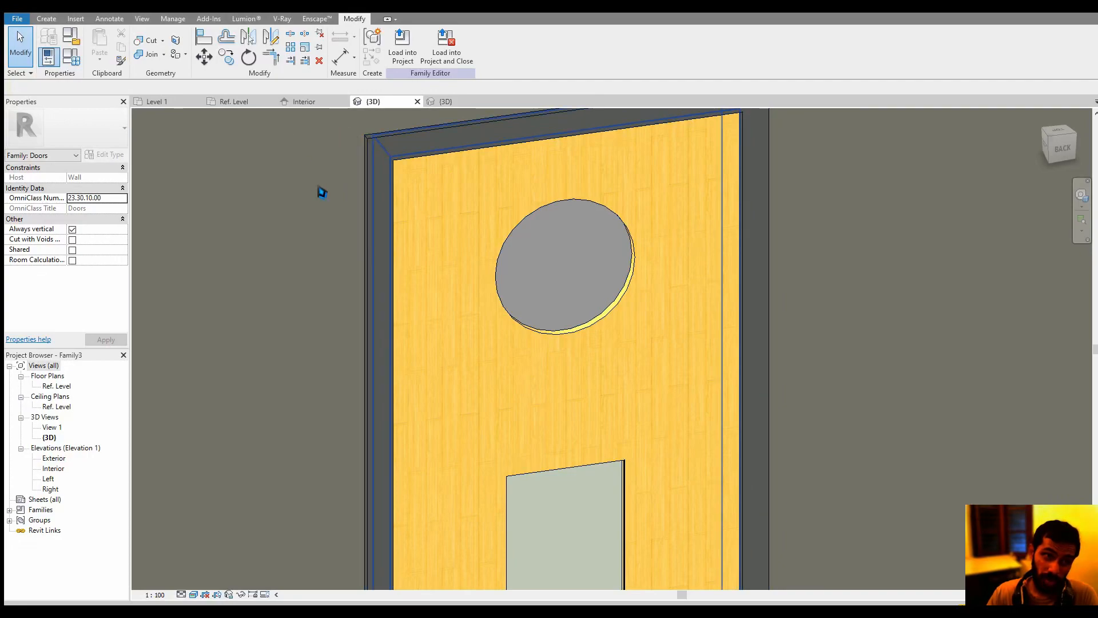
Start a void extrusion in the 3D view and set its work plane to the door panel's face
middle_drag(317, 185, 322, 201)
click(46, 19)
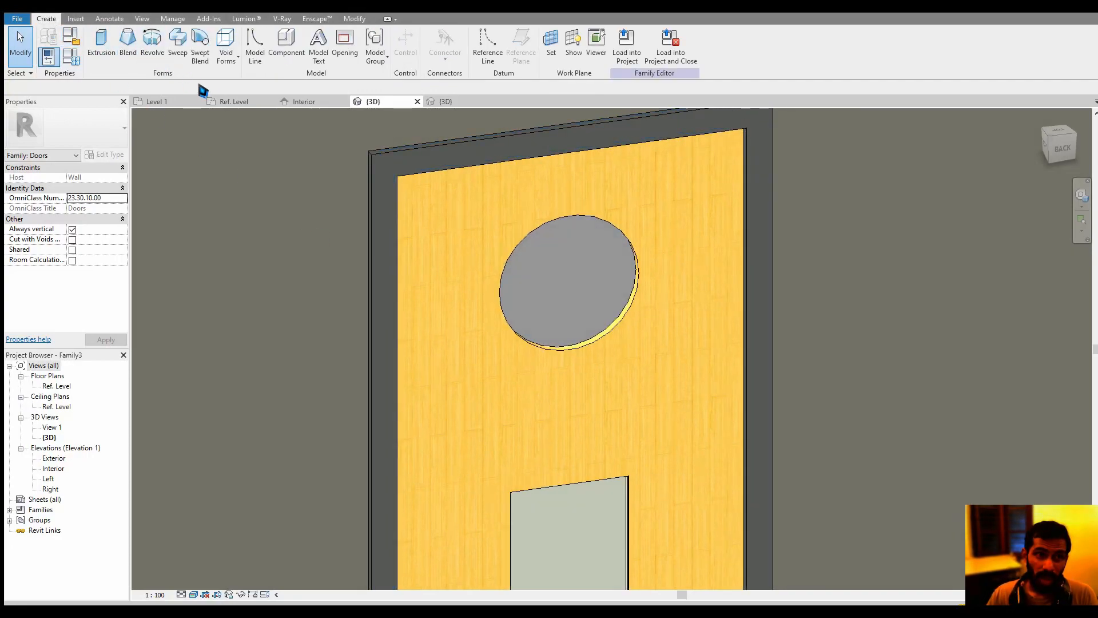
click(224, 60)
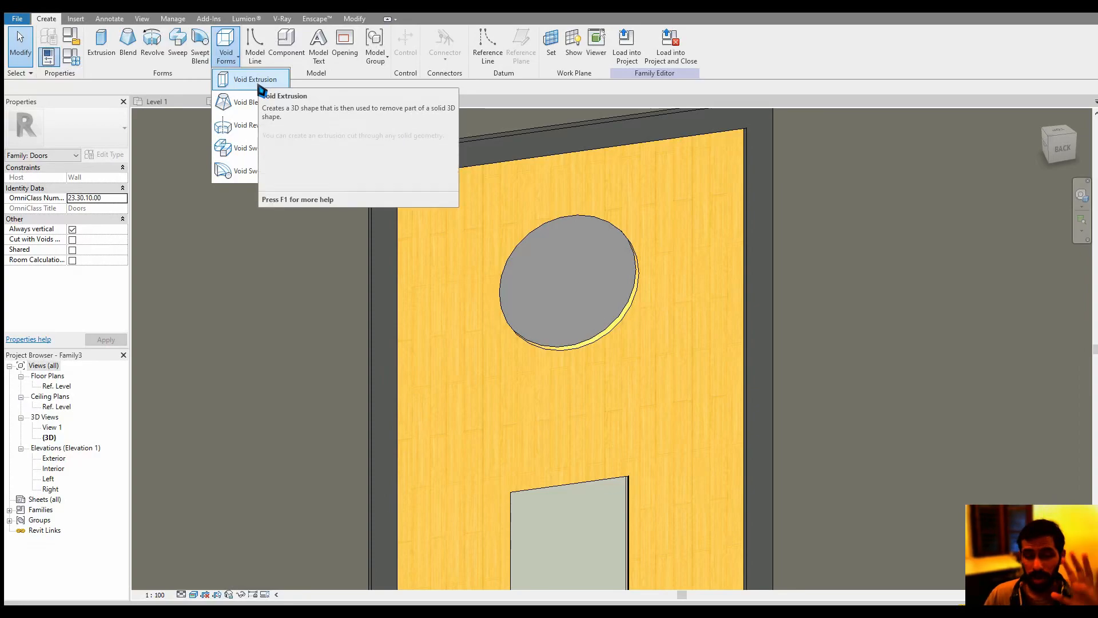
click(259, 83)
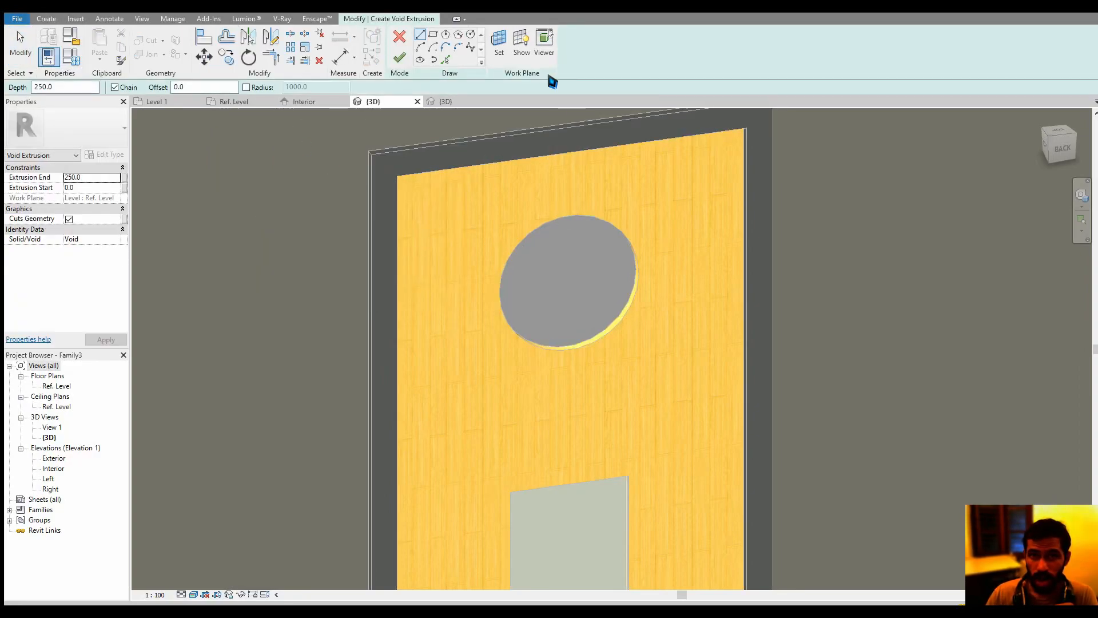
click(498, 42)
click(538, 309)
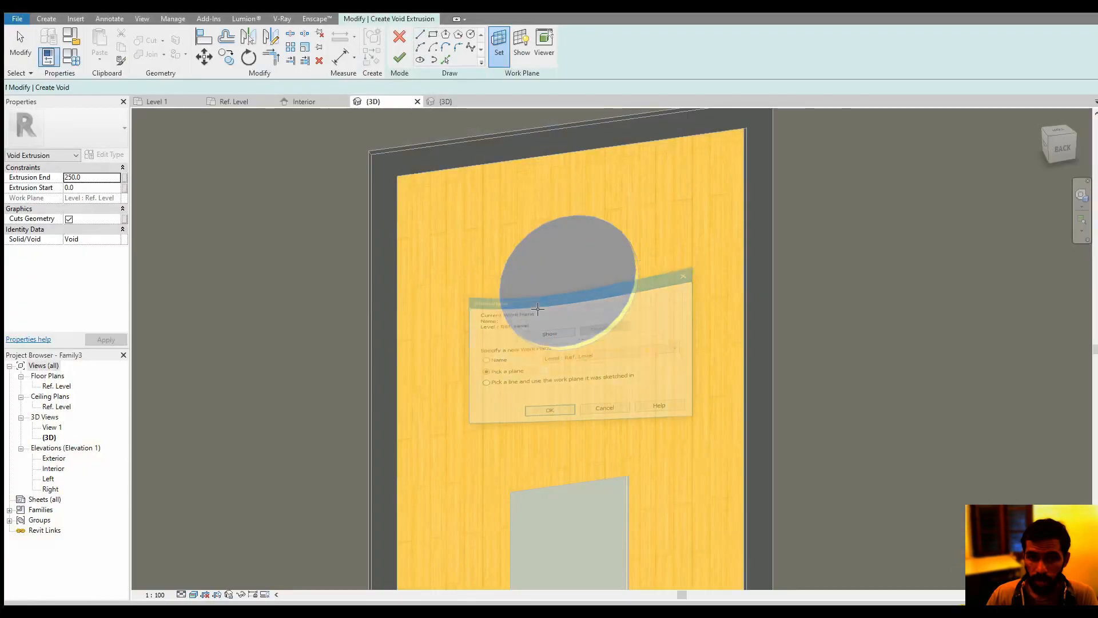
click(488, 343)
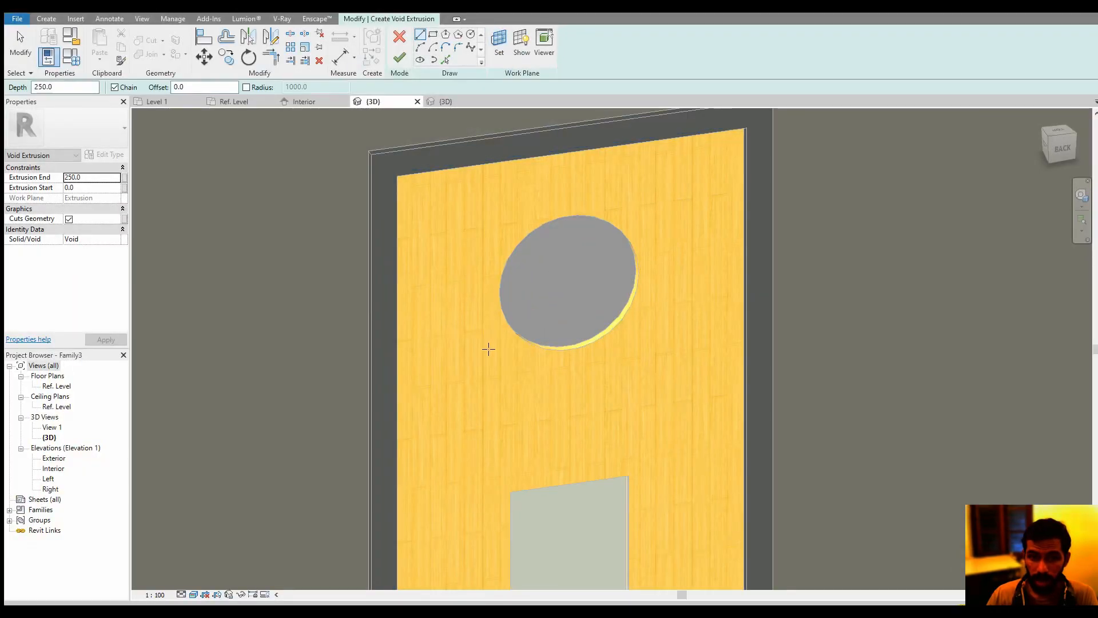
Sketch a narrow upright rectangle beside the circular opening and finish it as a void extrusion 250 deep
click(433, 35)
click(445, 286)
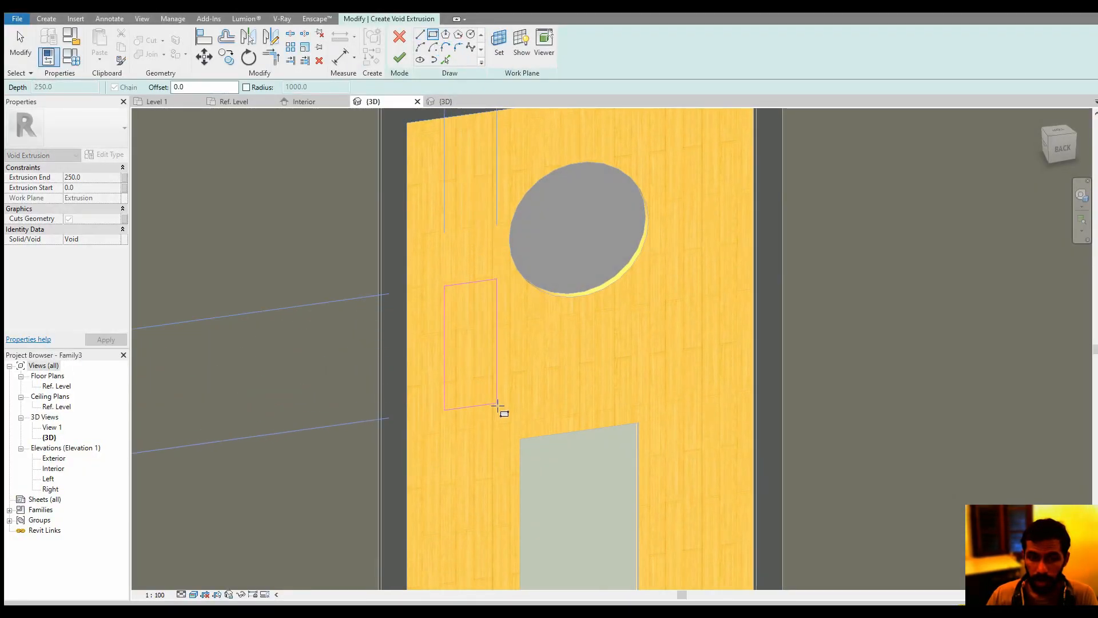
click(498, 407)
click(410, 61)
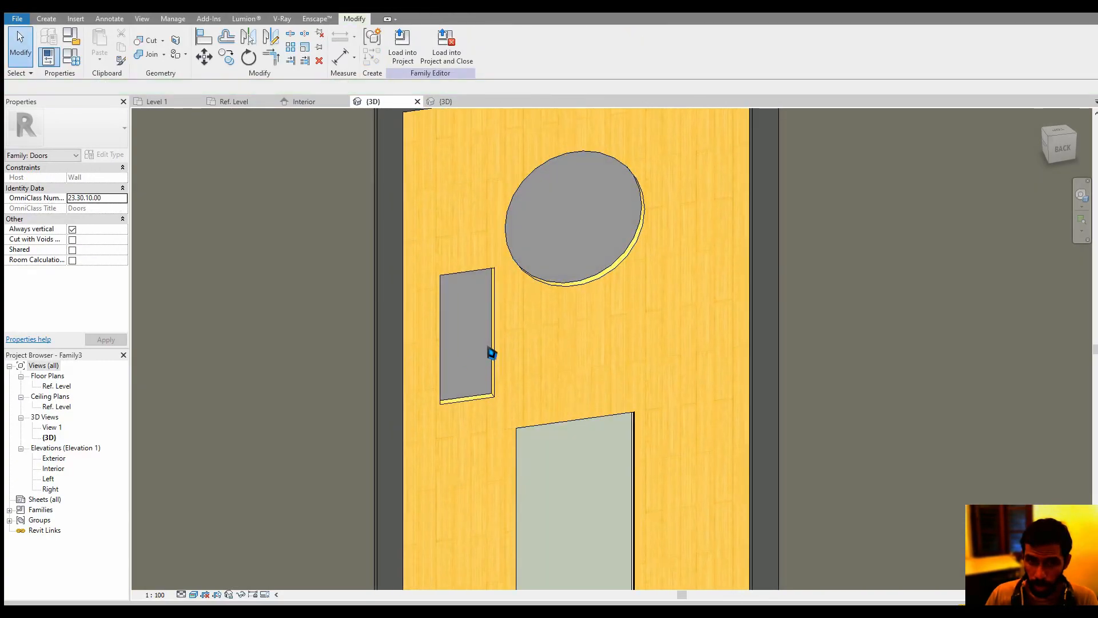
Inspect the rectangular void extrusion in the Ref. Level plan and its cut through the door panel in the 3D view
click(492, 353)
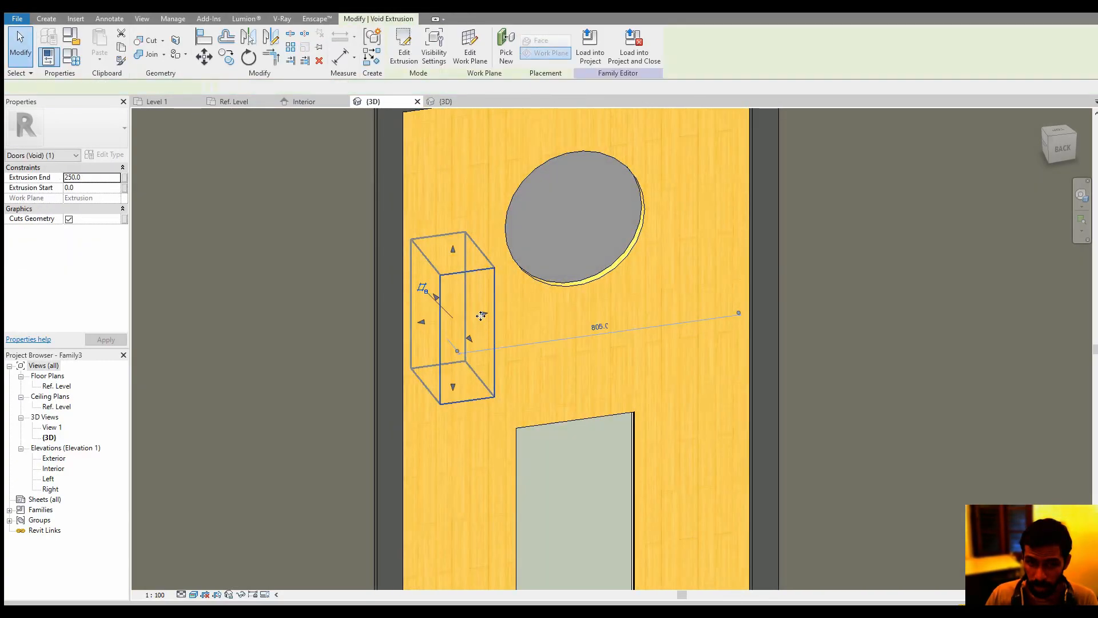
click(314, 105)
click(234, 102)
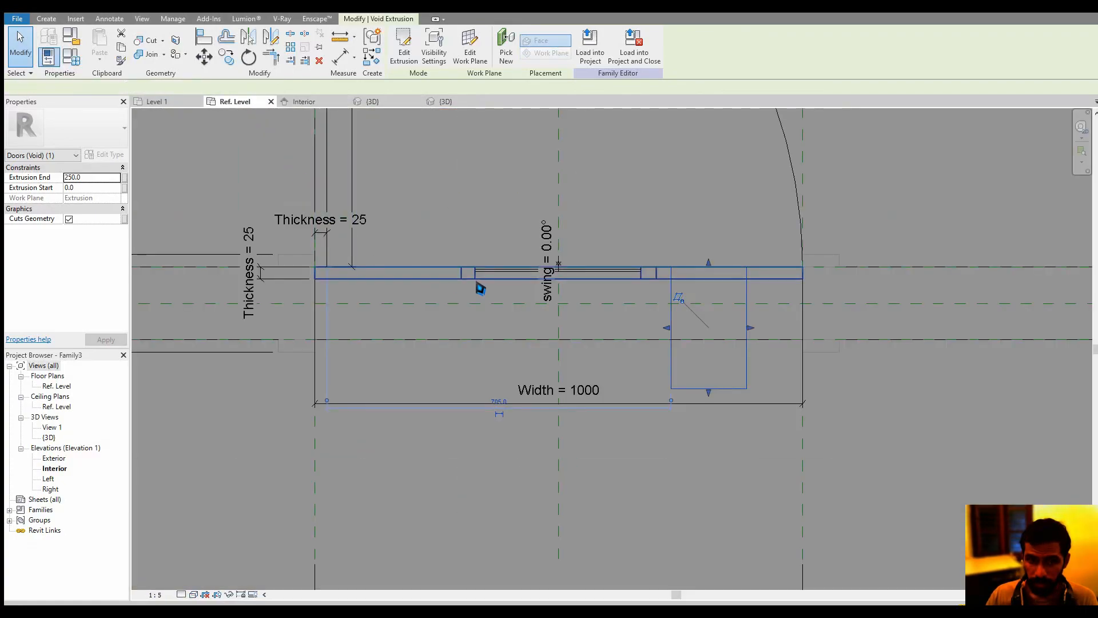
scroll(480, 289, up, 3)
scroll(581, 306, down, 1)
click(676, 340)
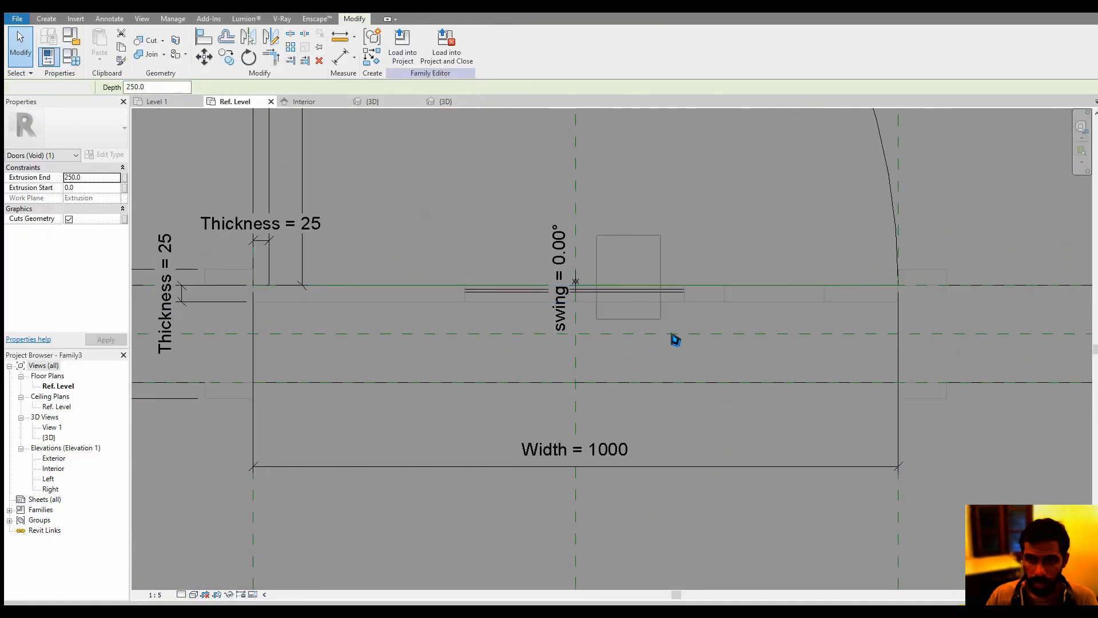
click(375, 102)
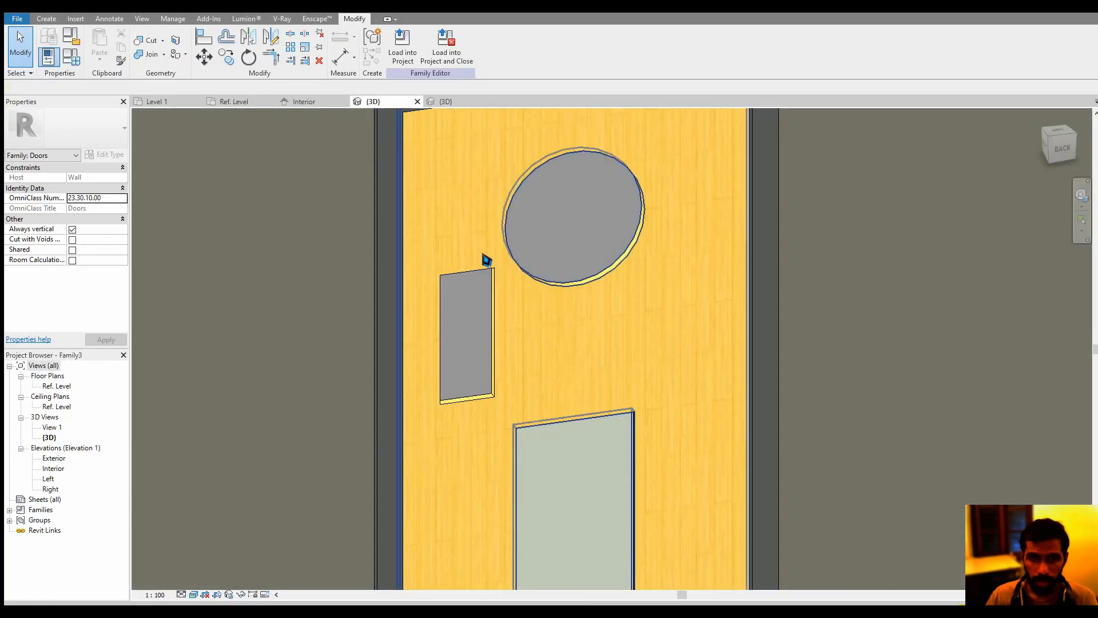
Reduce the rectangular void extrusion's depth to 10 in the Ref. Level plan and return to the 3D view
click(494, 306)
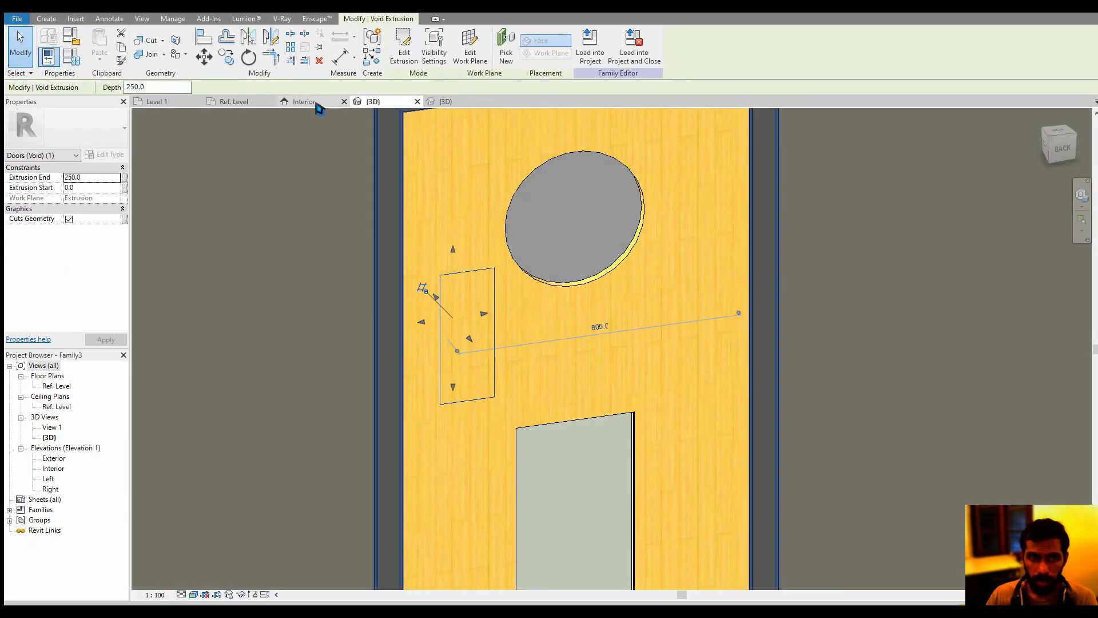
click(229, 102)
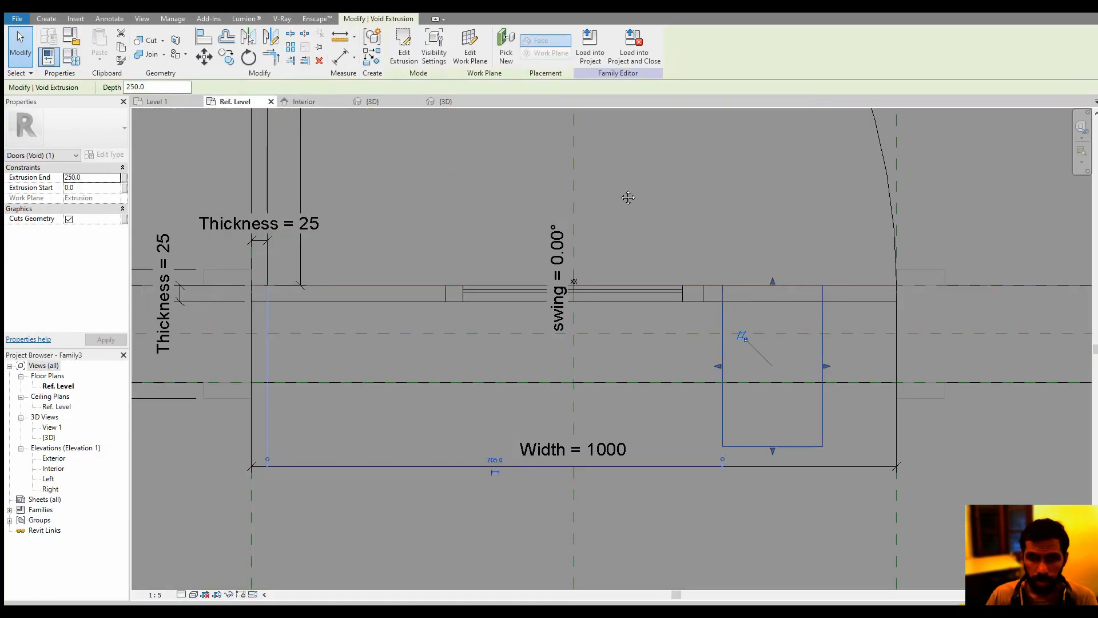
scroll(718, 291, up, 3)
drag(681, 539, 672, 302)
scroll(669, 309, up, 2)
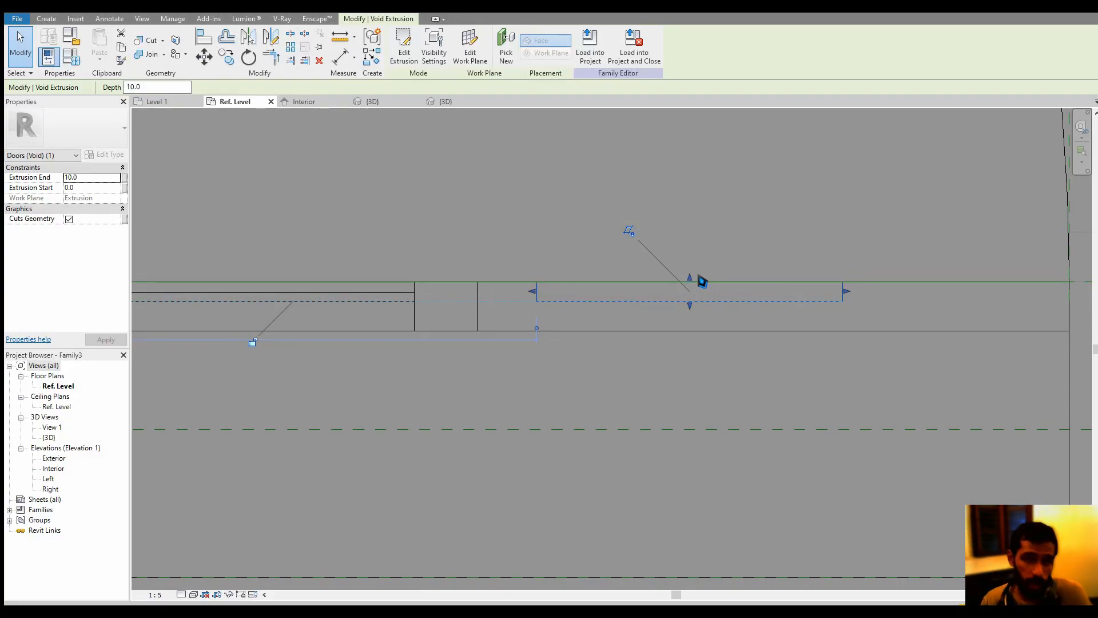
key(Escape)
click(375, 102)
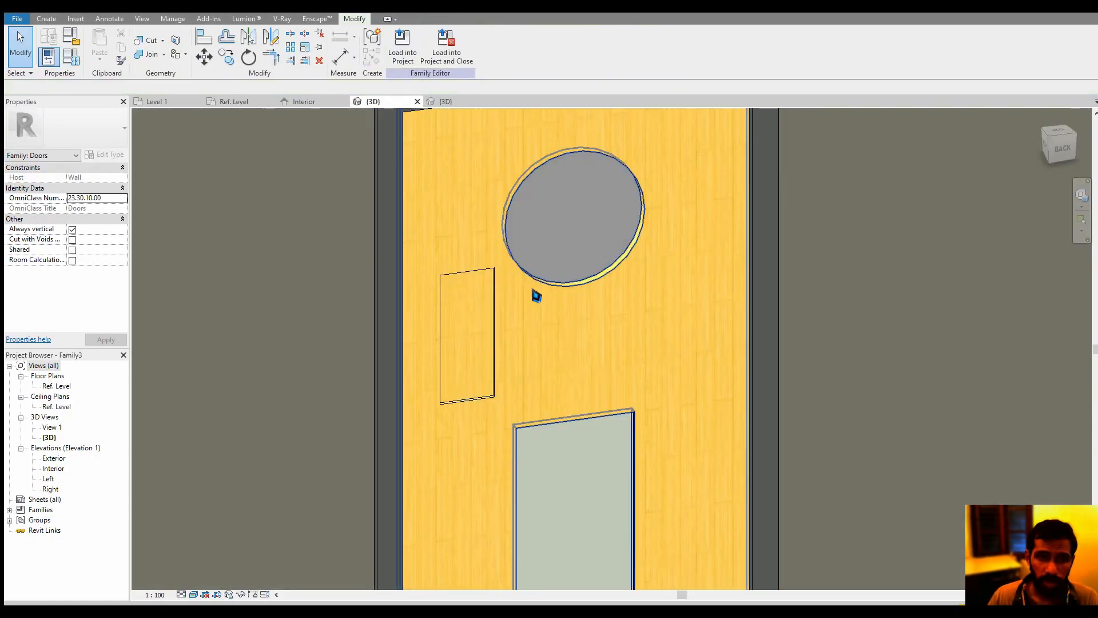
Try to paint the back face of the rectangular recess with the Poche material
scroll(510, 408, up, 8)
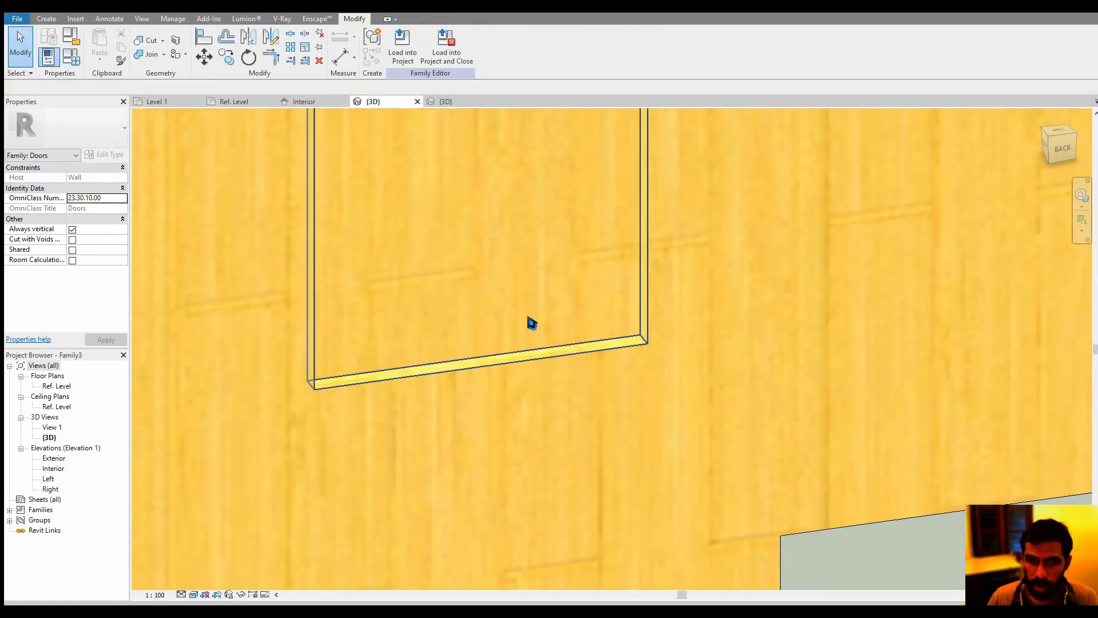
middle_drag(526, 309, 530, 421)
scroll(468, 318, down, 2)
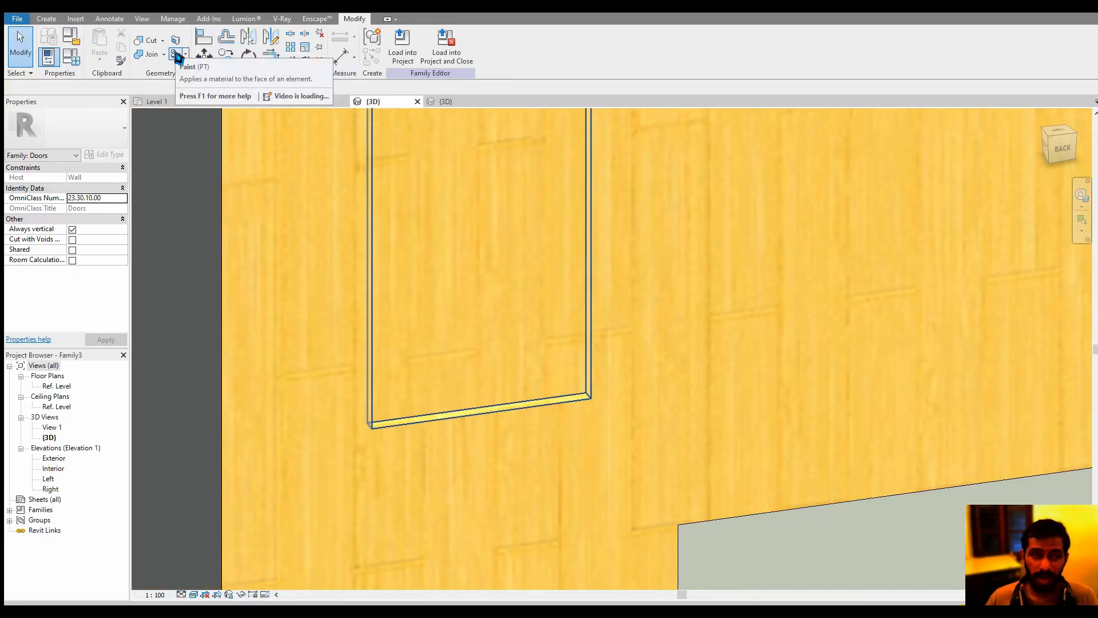
click(177, 55)
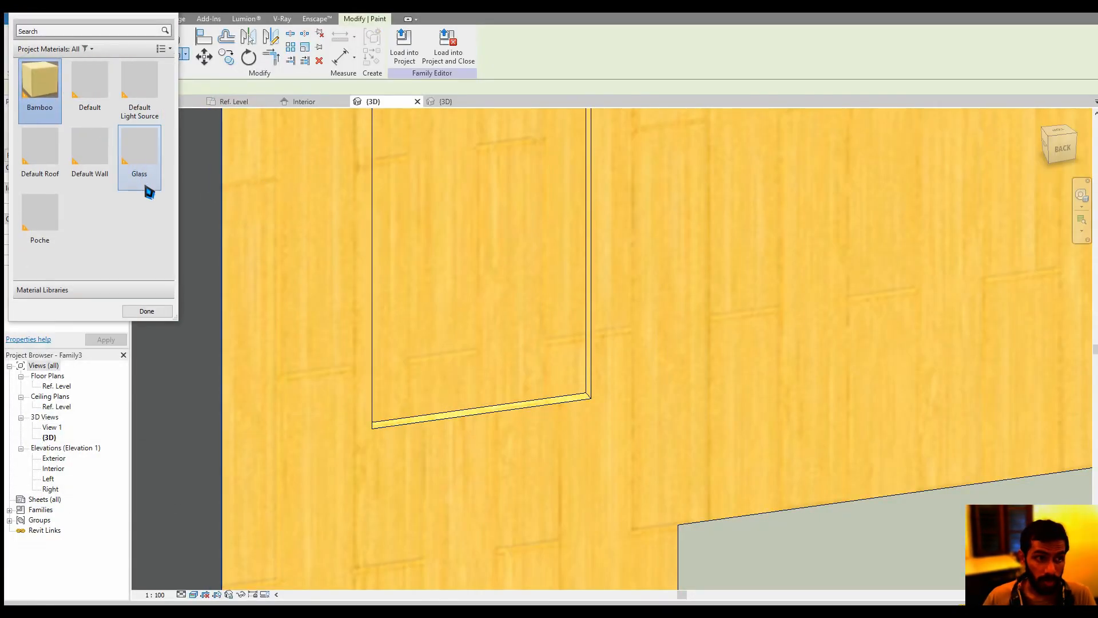
click(46, 220)
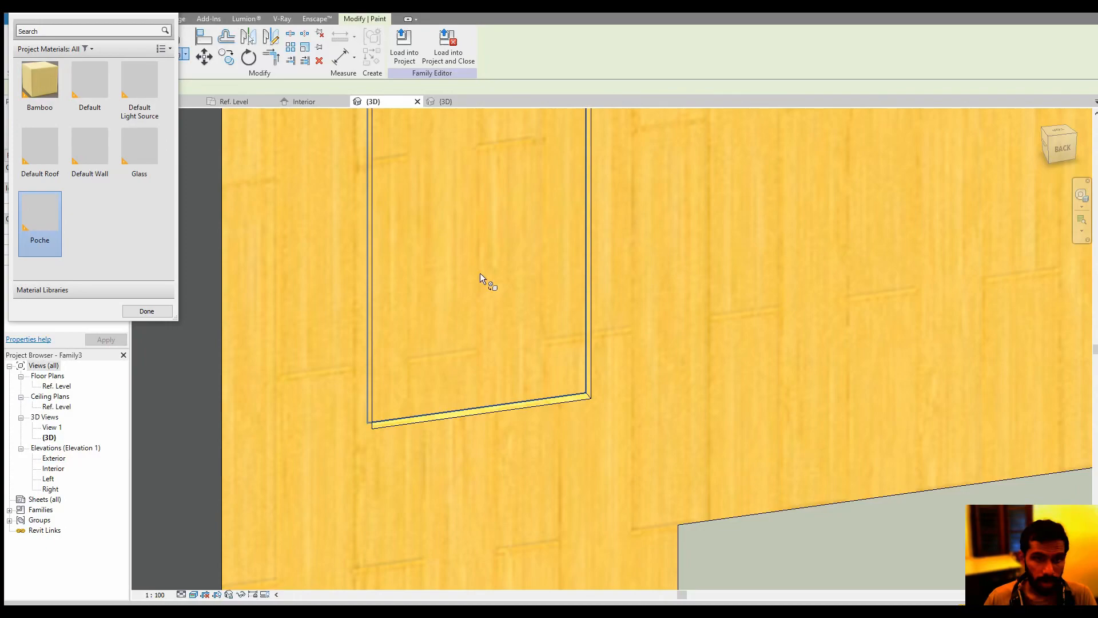
click(479, 272)
scroll(477, 289, down, 1)
middle_drag(477, 289, 499, 379)
scroll(491, 377, down, 2)
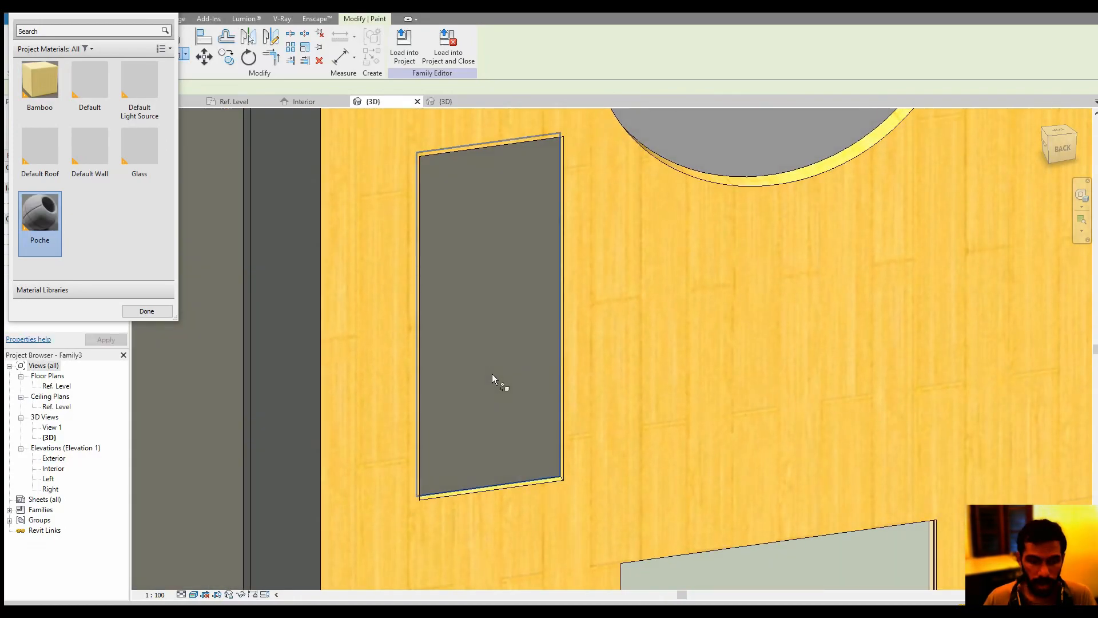
key(Escape)
scroll(431, 355, down, 3)
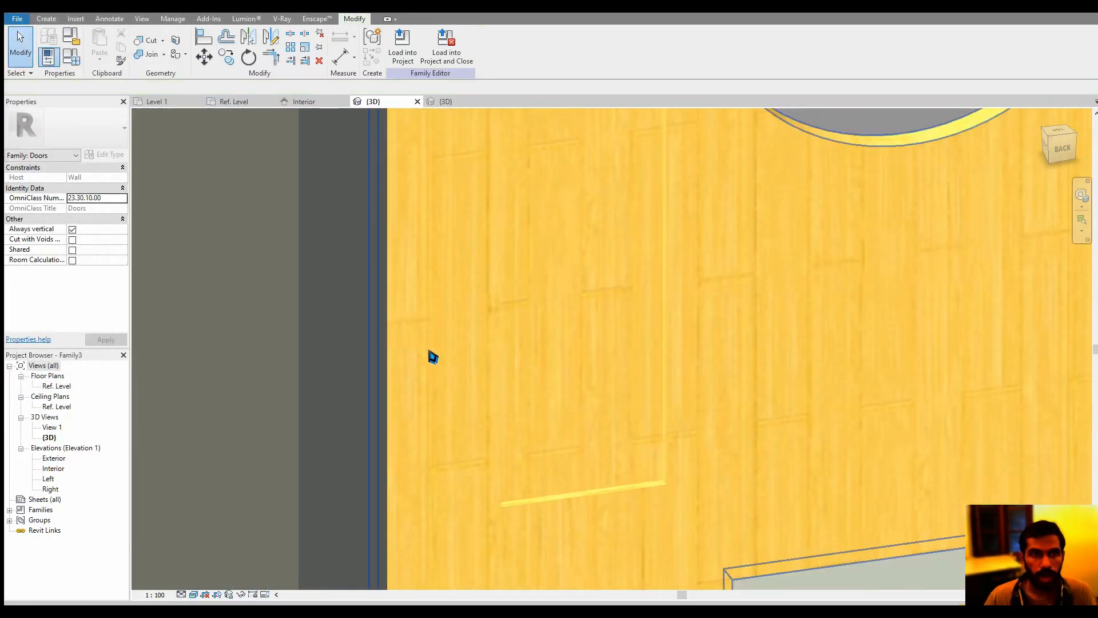
middle_drag(431, 355, 242, 286)
click(255, 257)
scroll(627, 365, down, 5)
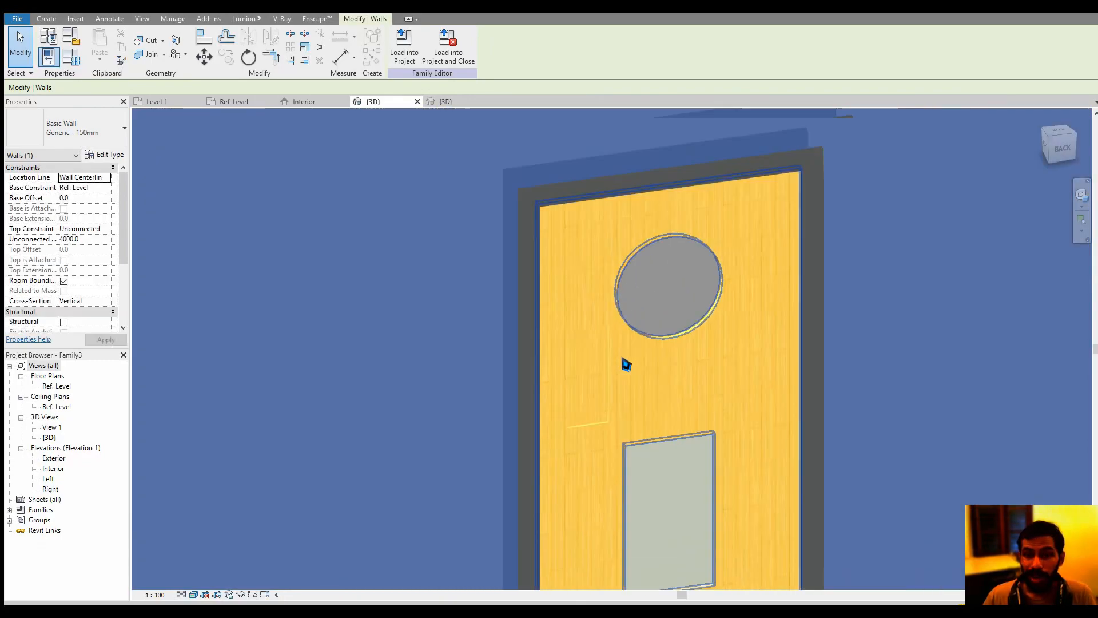
shift+middle_drag(625, 363, 612, 360)
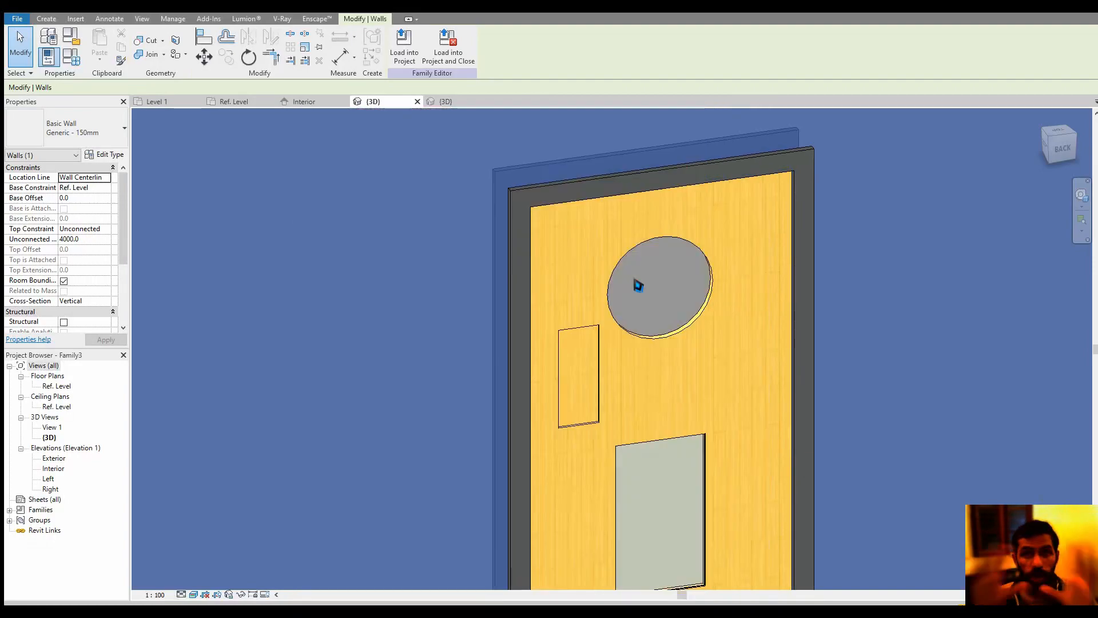
key(Escape)
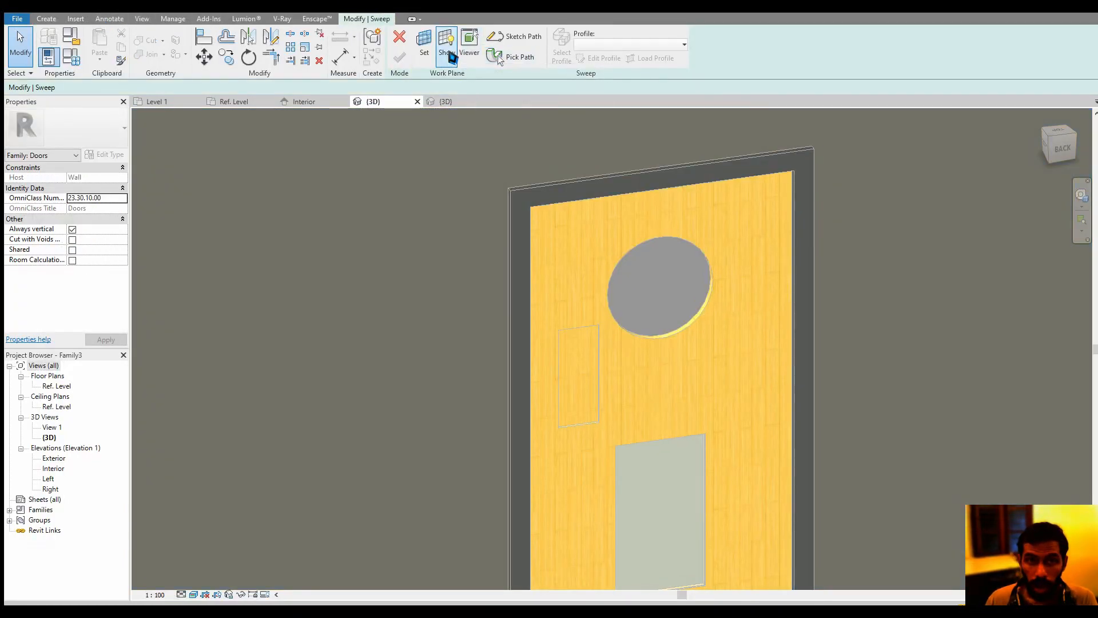
Set the sweep's work plane by picking a plane on the door in the 3D view
click(432, 53)
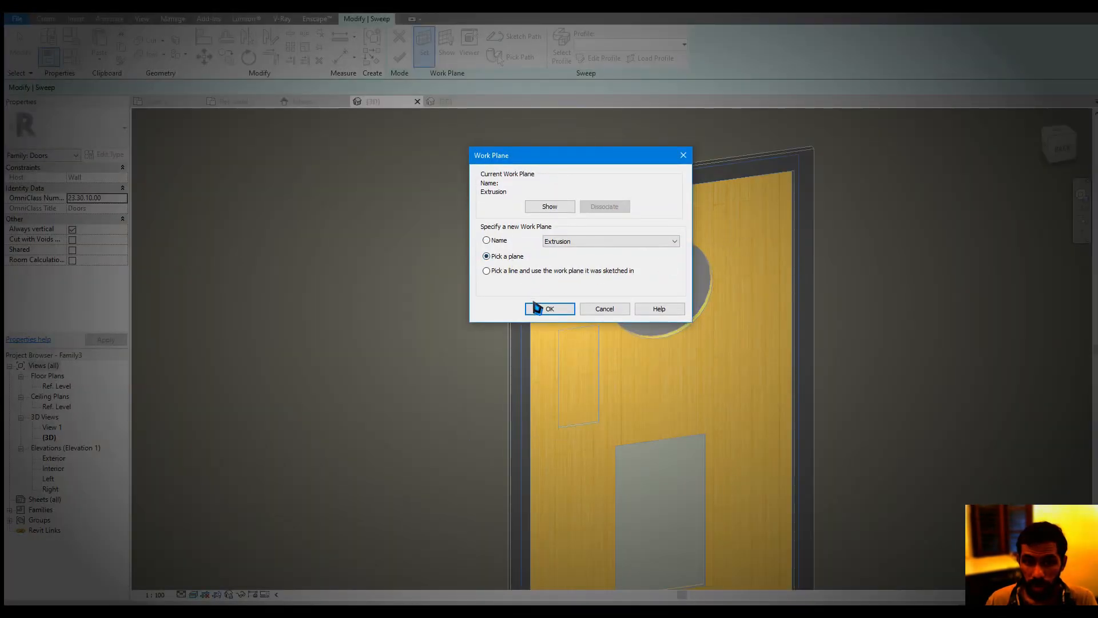
click(548, 308)
click(760, 320)
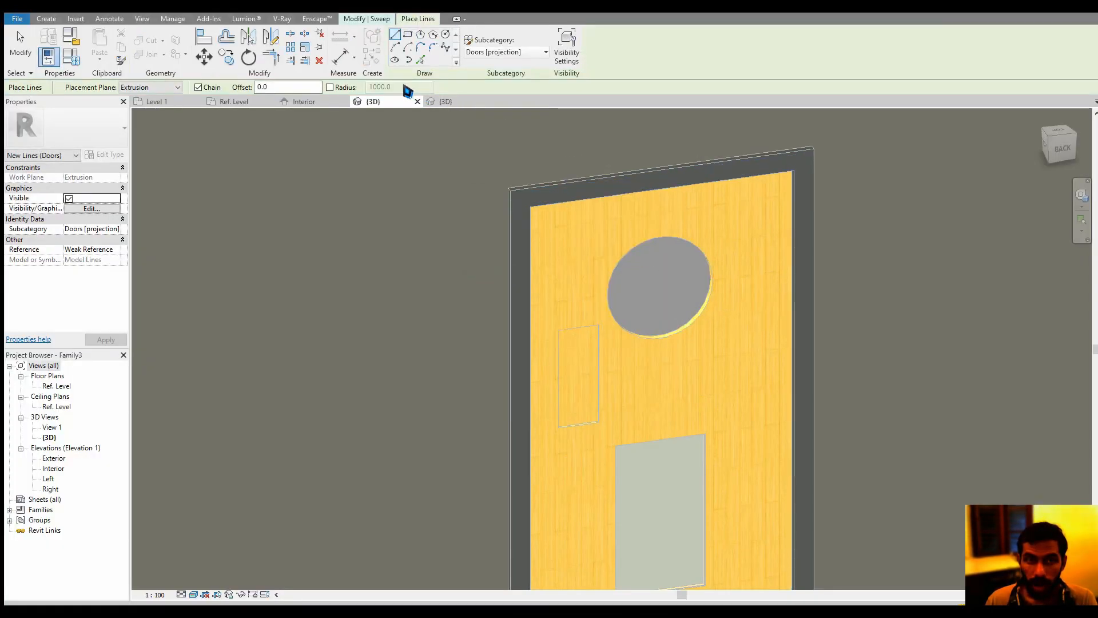
Trace the circular opening's edge on the door panel with picked lines locked to it
scroll(674, 321, up, 5)
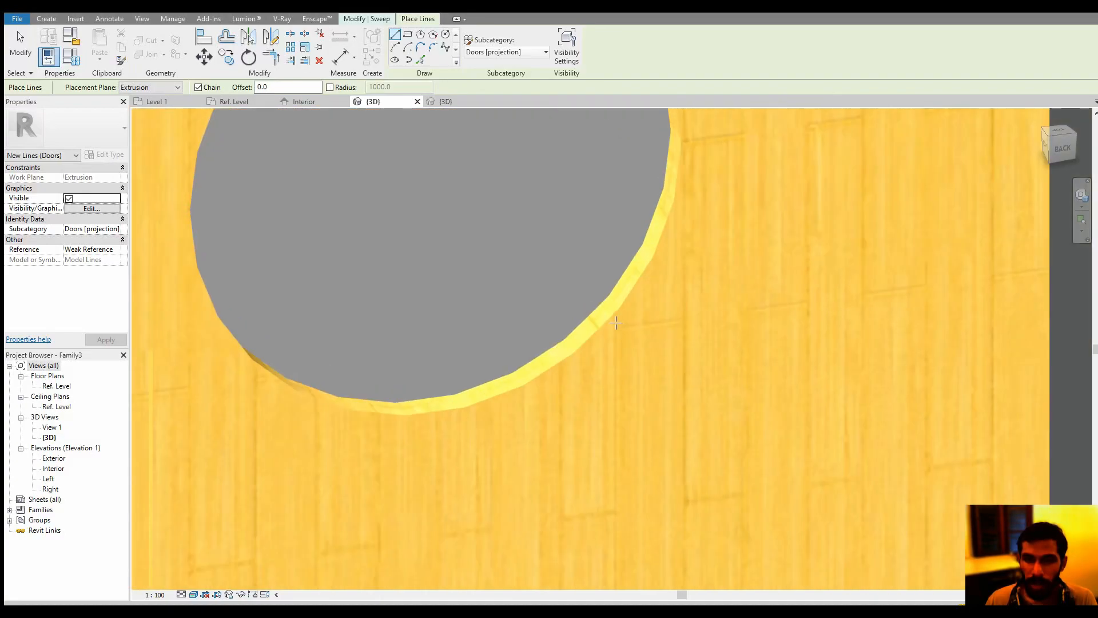
scroll(614, 291, down, 3)
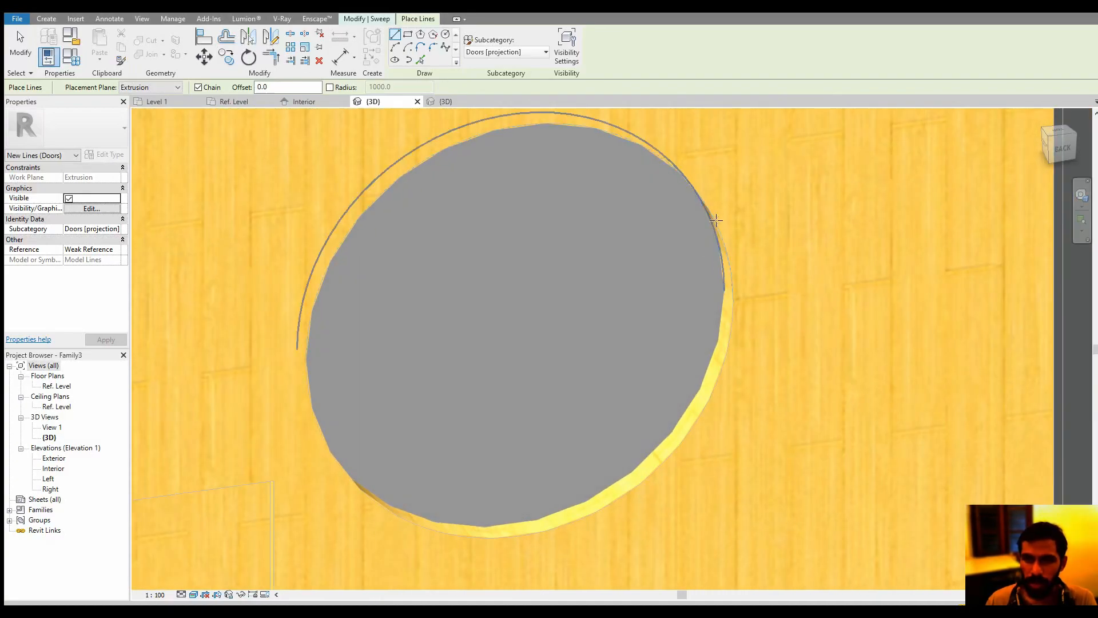
click(420, 59)
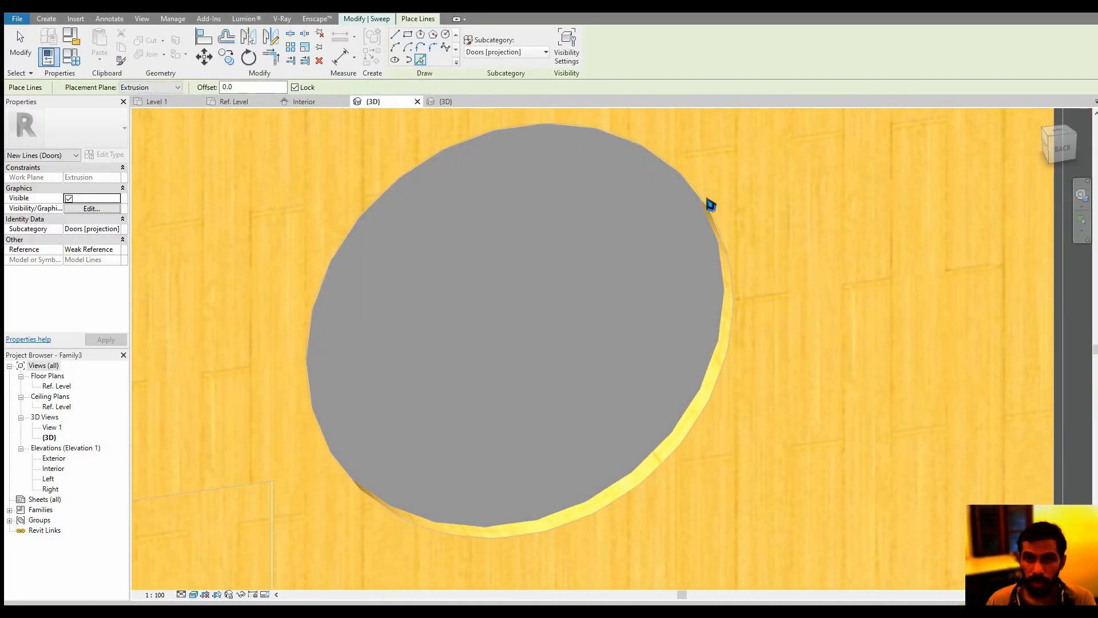
click(714, 222)
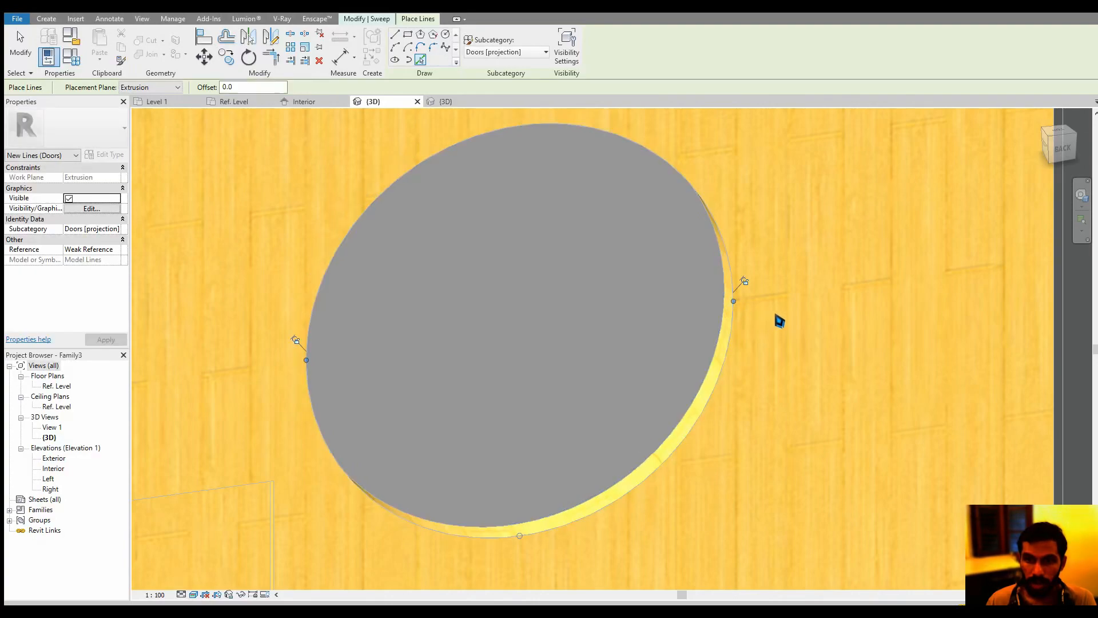
click(315, 7)
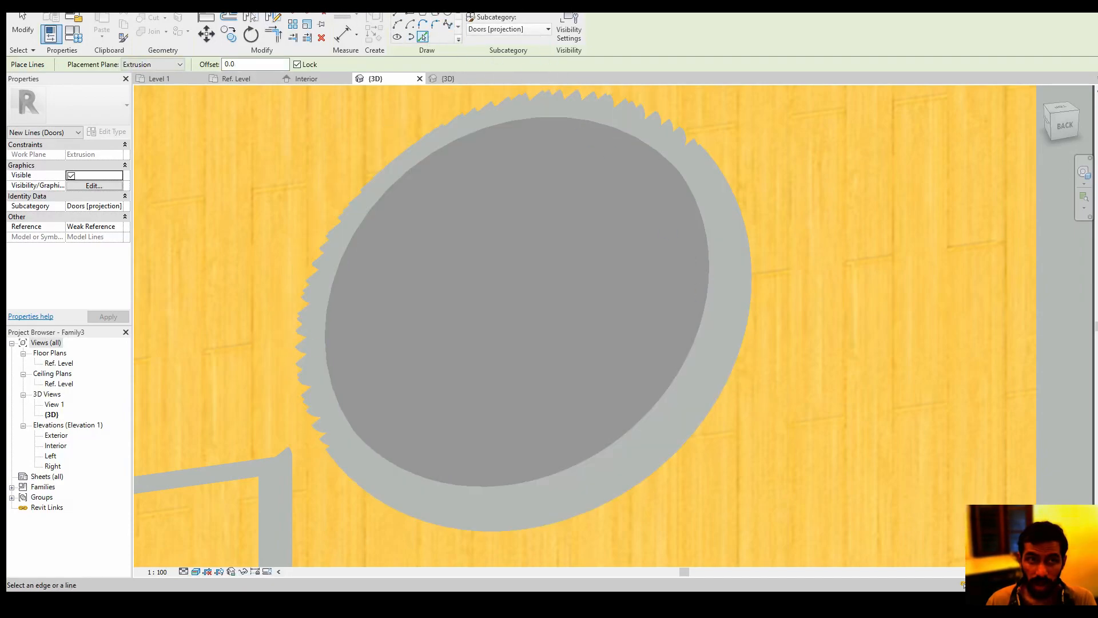
click(315, 2)
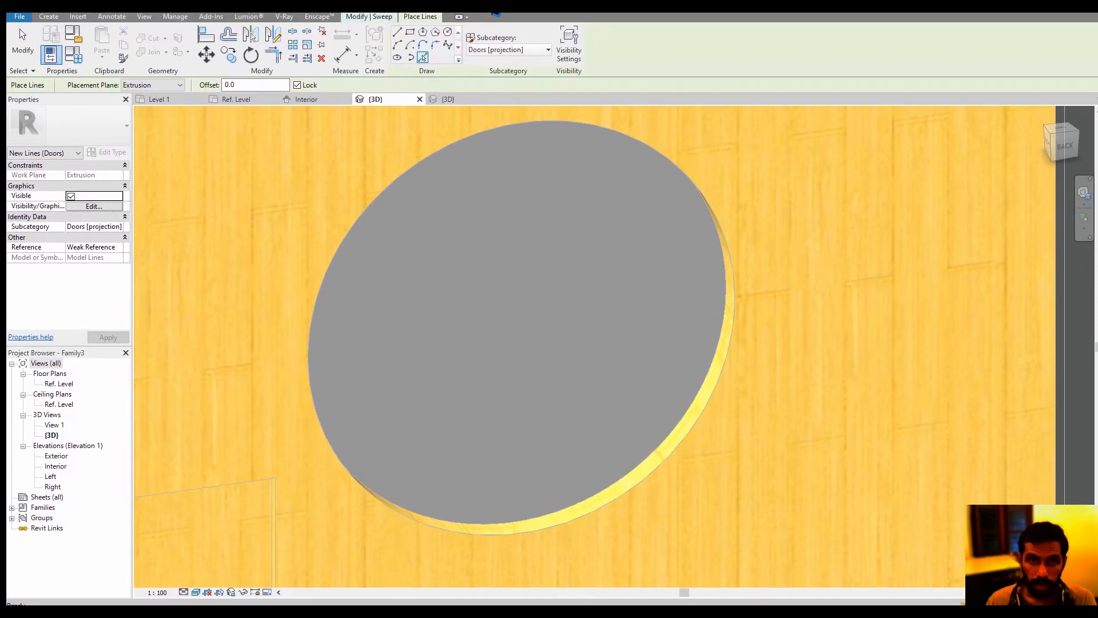
scroll(576, 183, down, 2)
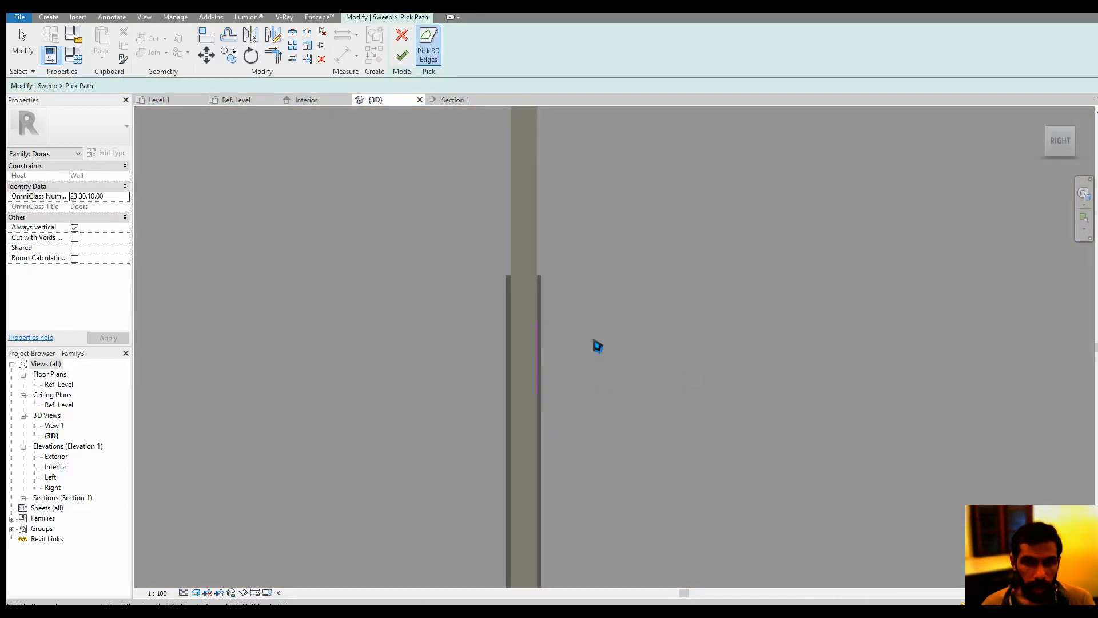
Finish the sweep's picked path at the circular opening and change the 3D view's visual style to Wireframe
click(401, 55)
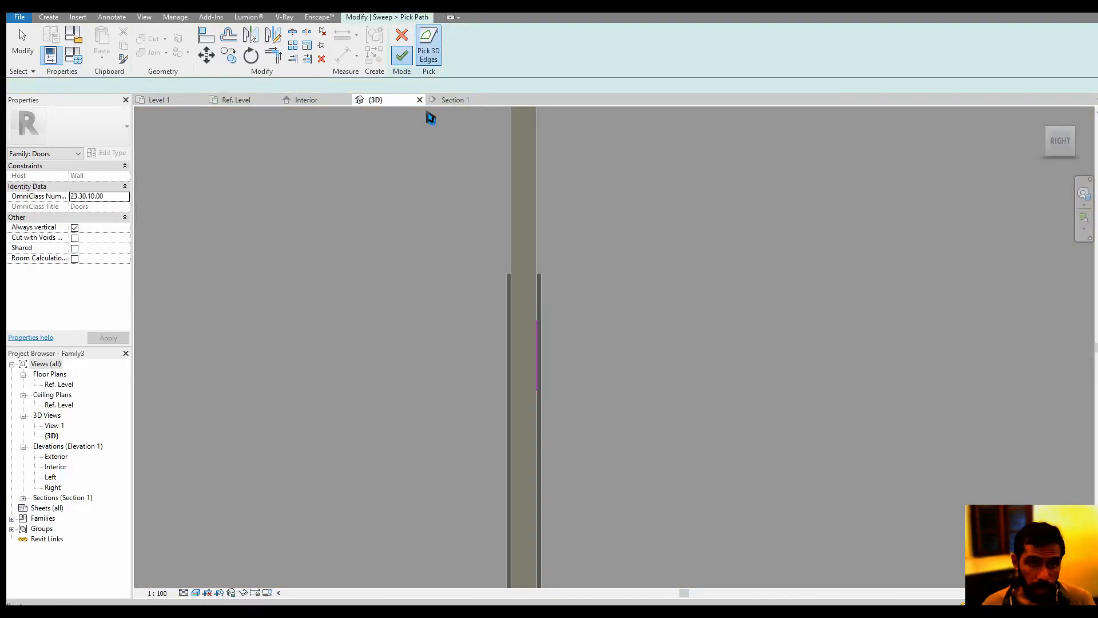
scroll(566, 285, up, 5)
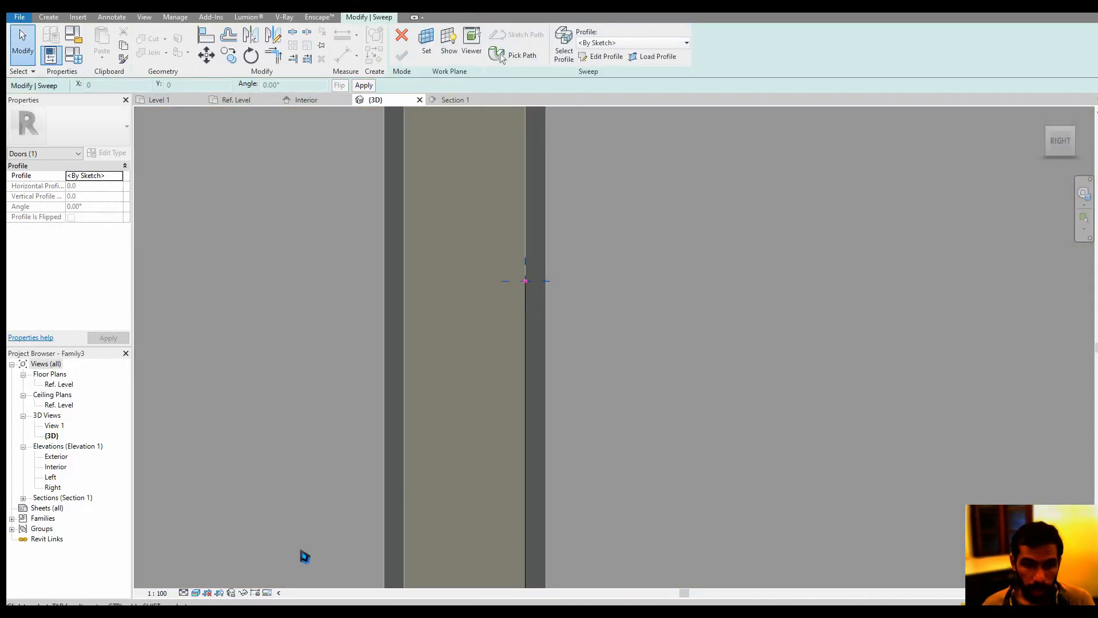
click(196, 593)
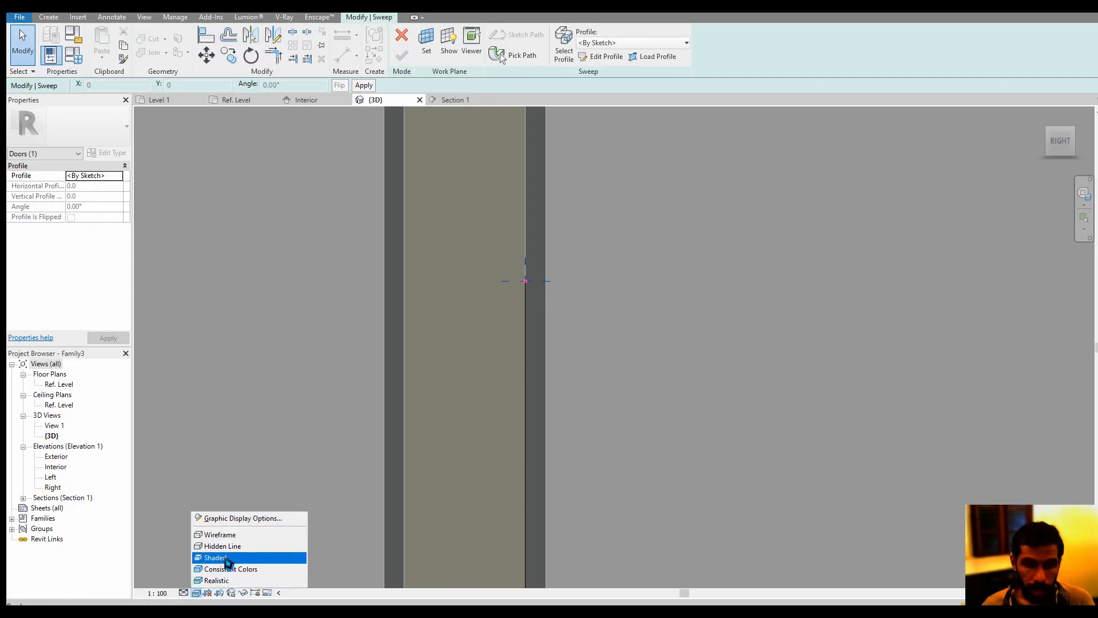
click(259, 536)
scroll(517, 292, up, 4)
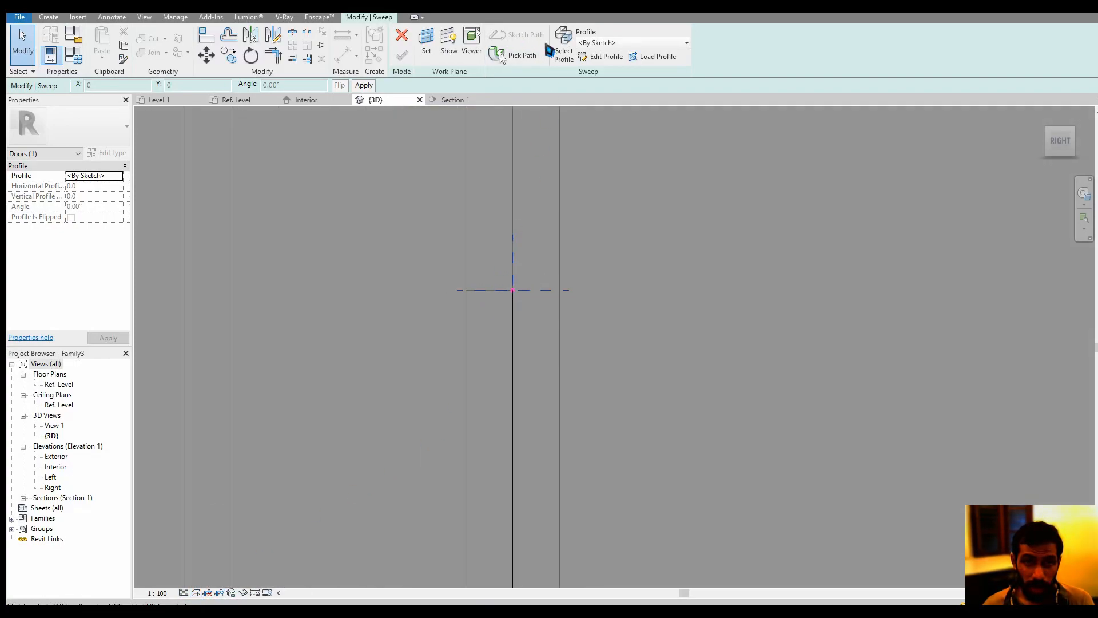
Sketch the sweep profile's horizontal and vertical legs, each about 16 mm long, from the door panel's corner at the circular opening
click(605, 56)
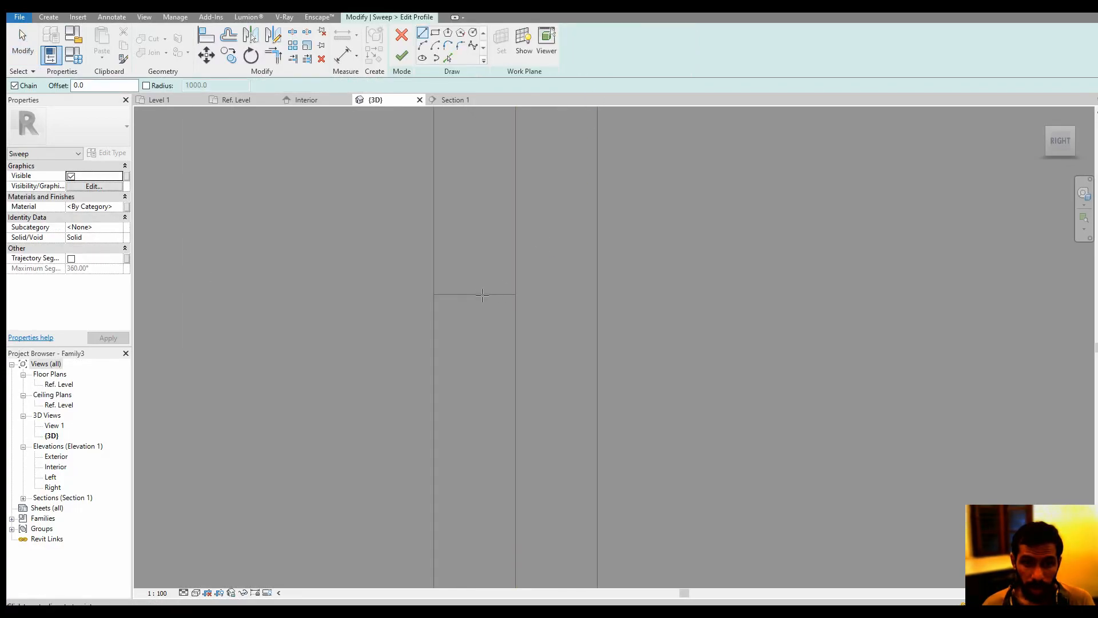
click(515, 294)
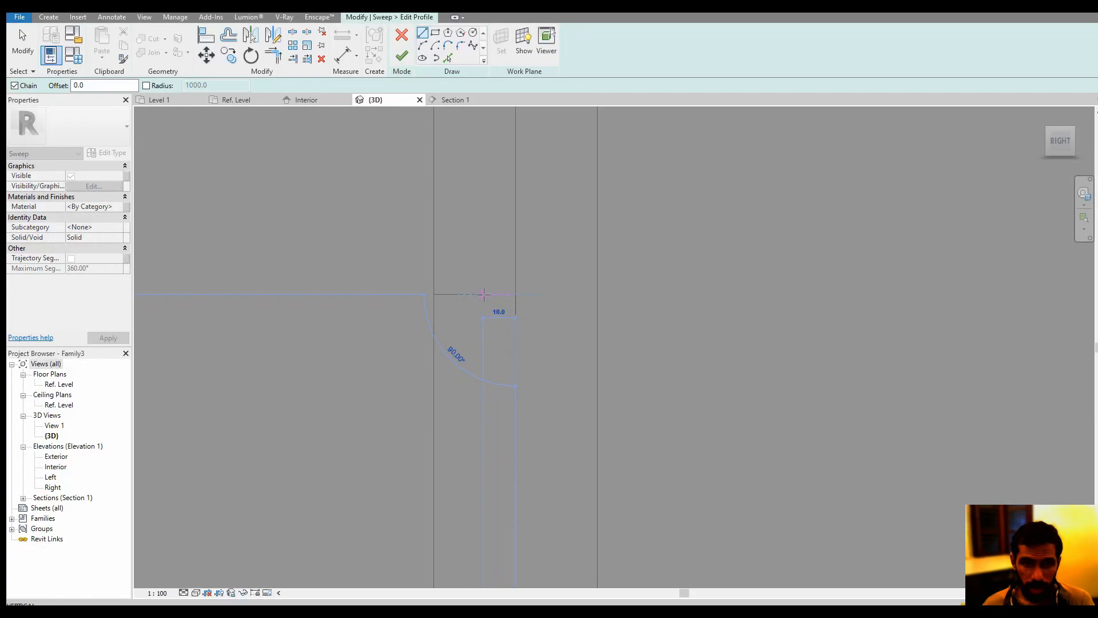
key(Escape)
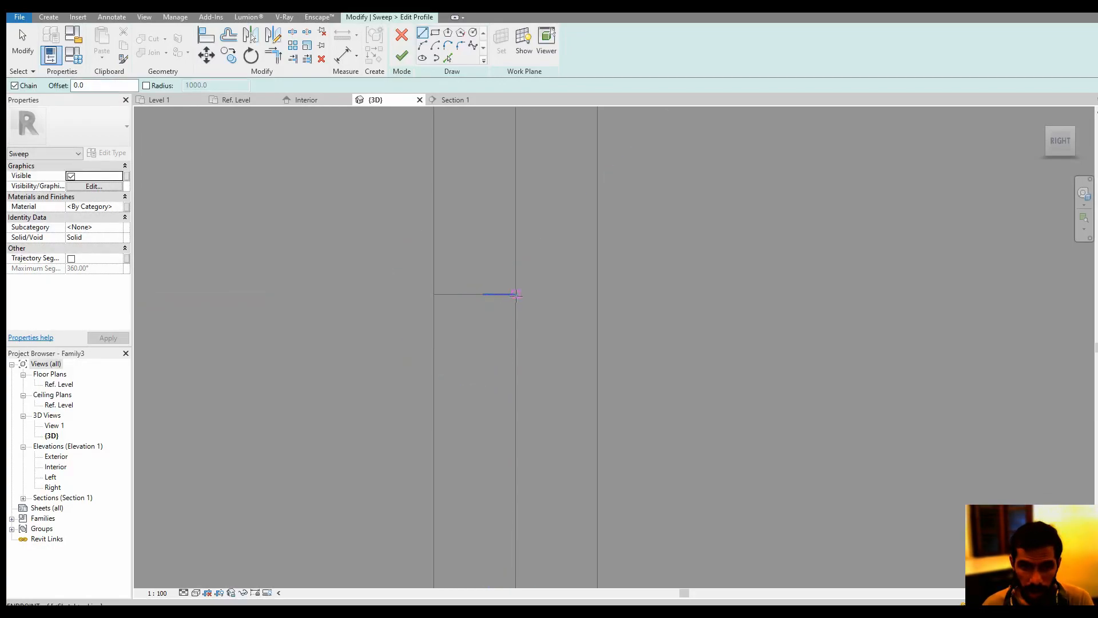
click(515, 294)
click(513, 262)
key(Escape)
key(Escape)
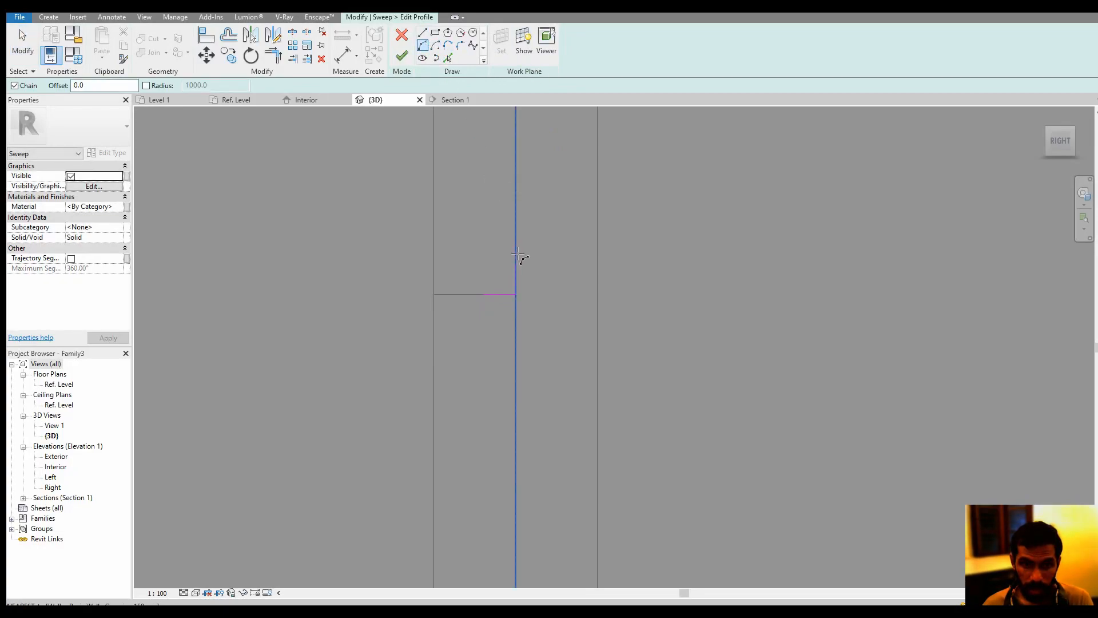
Close the sweep profile with a concave arc between the free ends of its two legs and finish the sweep
click(515, 261)
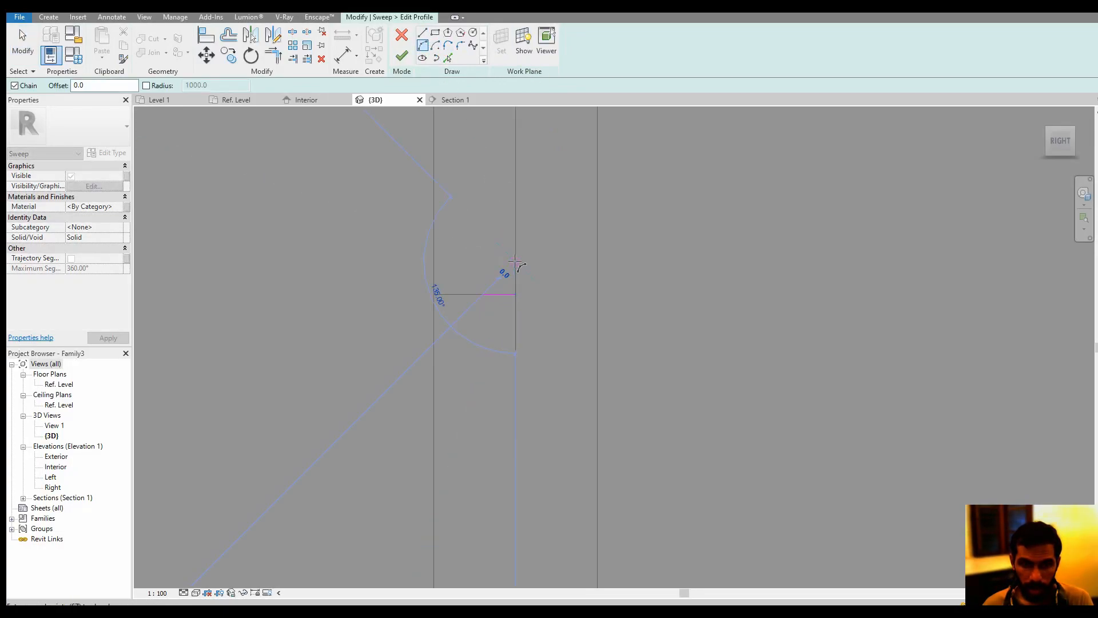
click(506, 288)
key(Escape)
key(Escape)
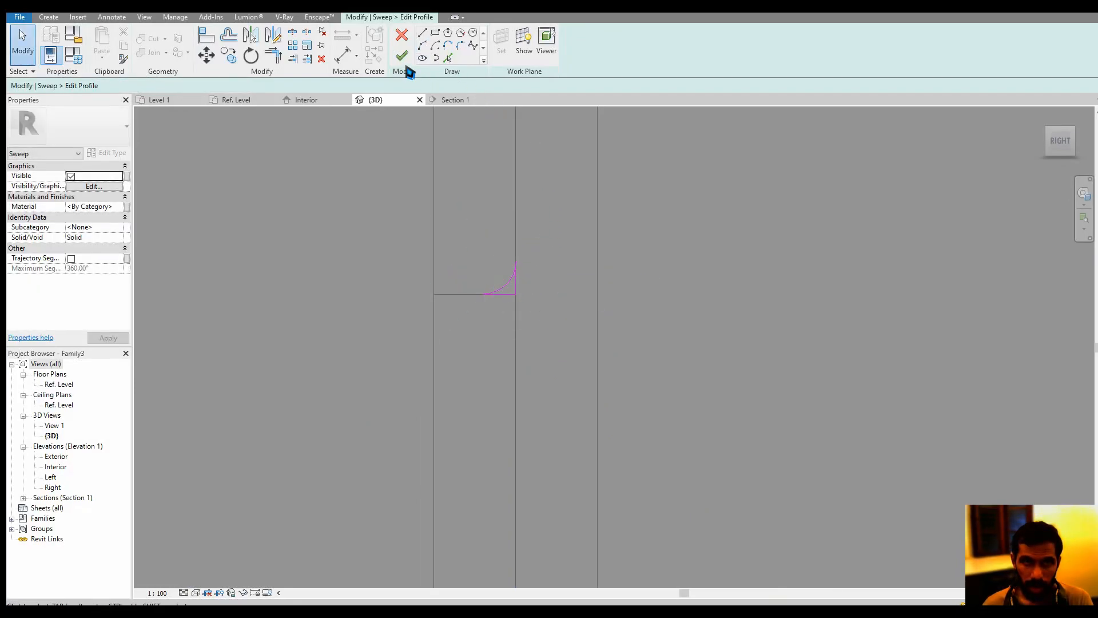
click(401, 56)
click(403, 55)
Set the 3D view's visual style to Shaded
scroll(597, 277, down, 4)
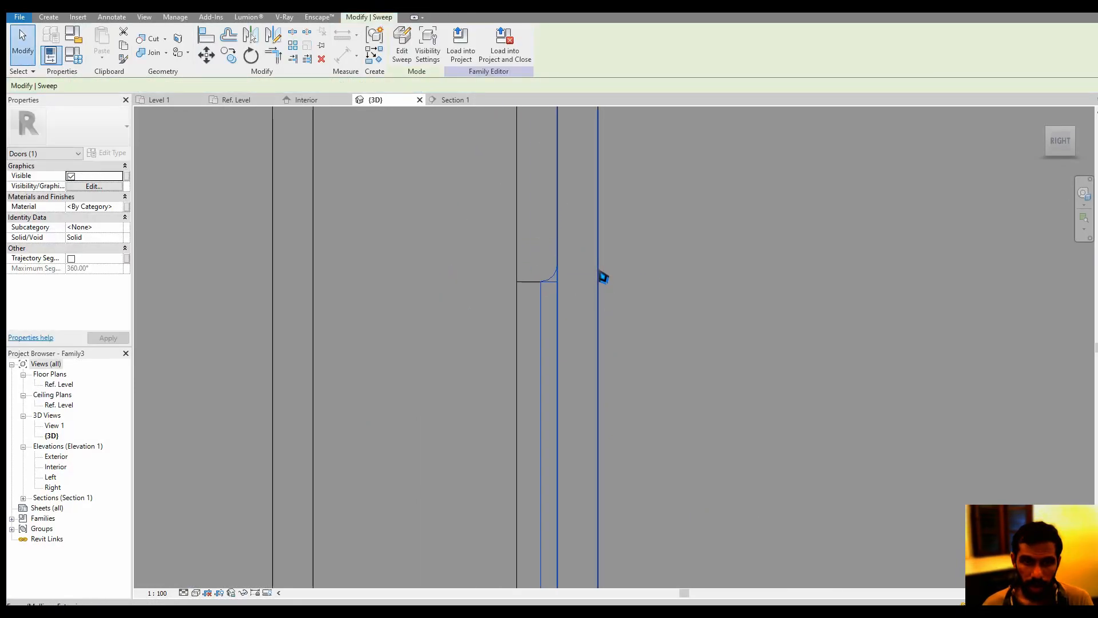
scroll(598, 277, down, 2)
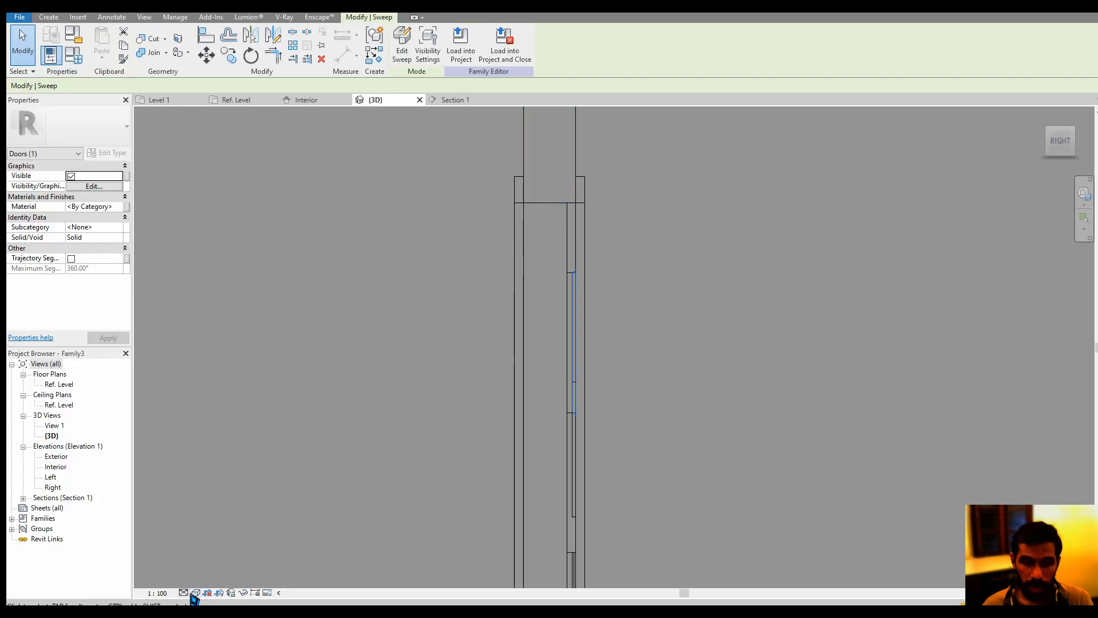
click(195, 593)
click(220, 560)
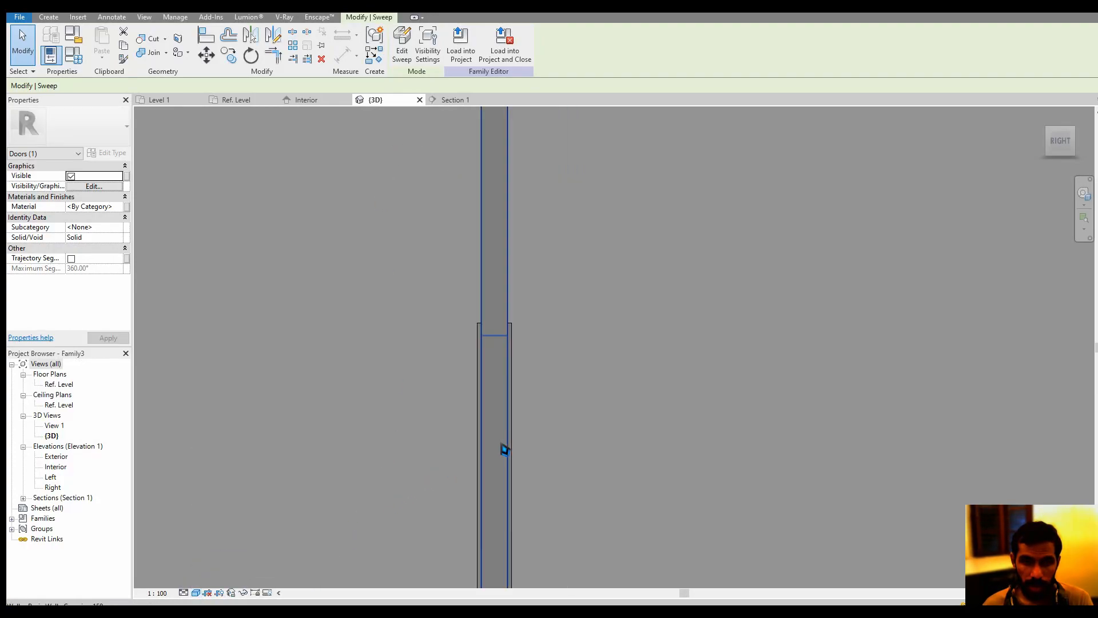
shift+middle_drag(503, 446, 530, 446)
scroll(530, 447, up, 3)
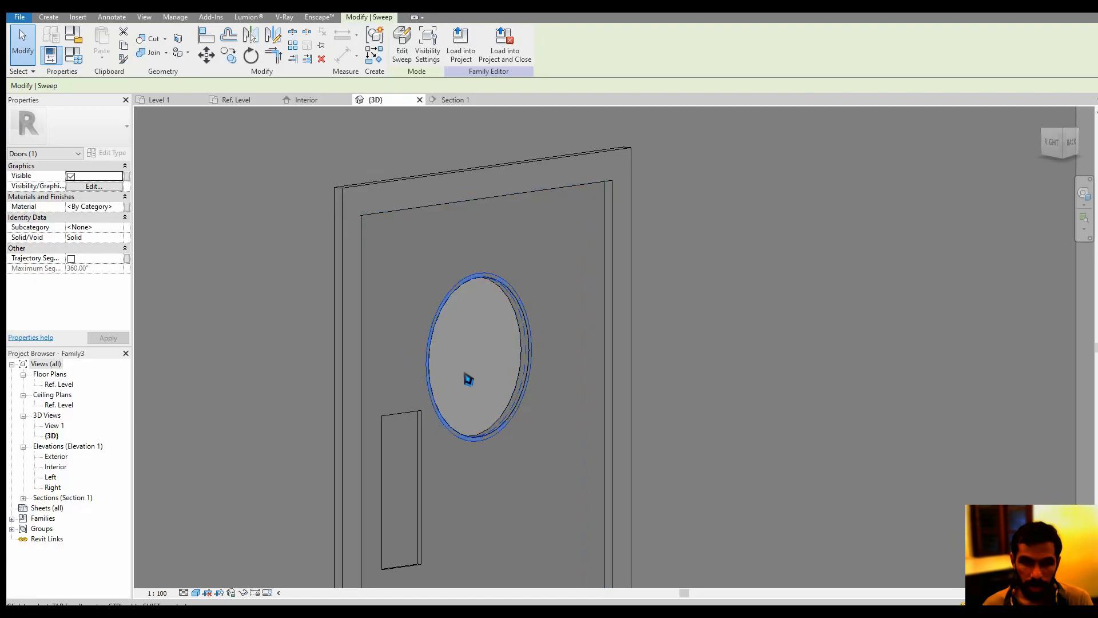
click(464, 372)
Convert the sweep around the circular opening to a void
scroll(495, 387, up, 4)
scroll(497, 409, up, 3)
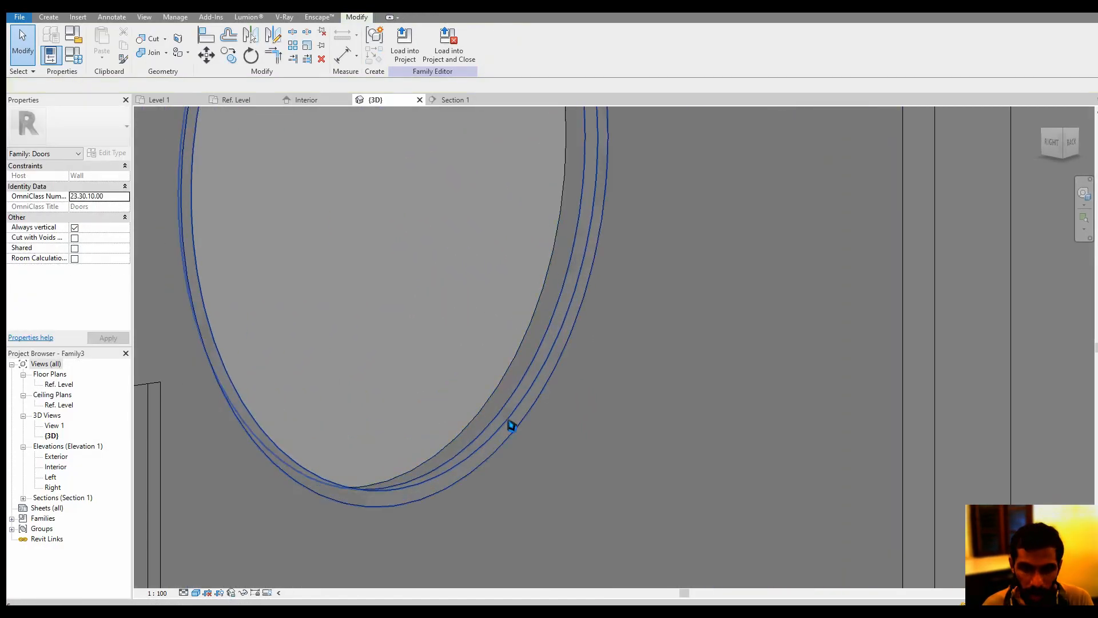
click(516, 428)
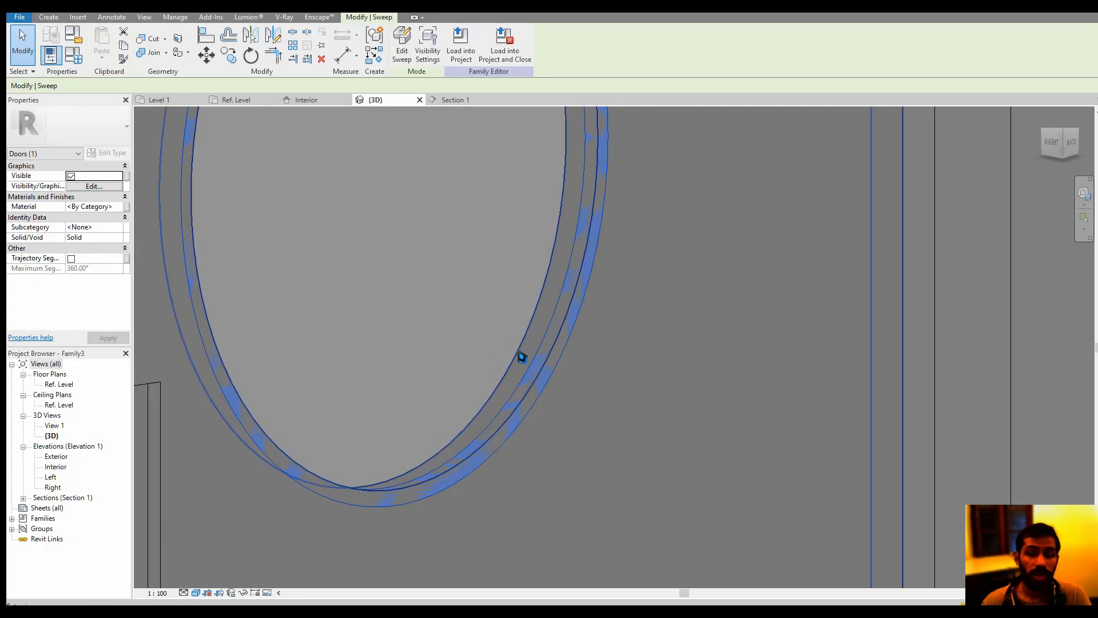
click(109, 237)
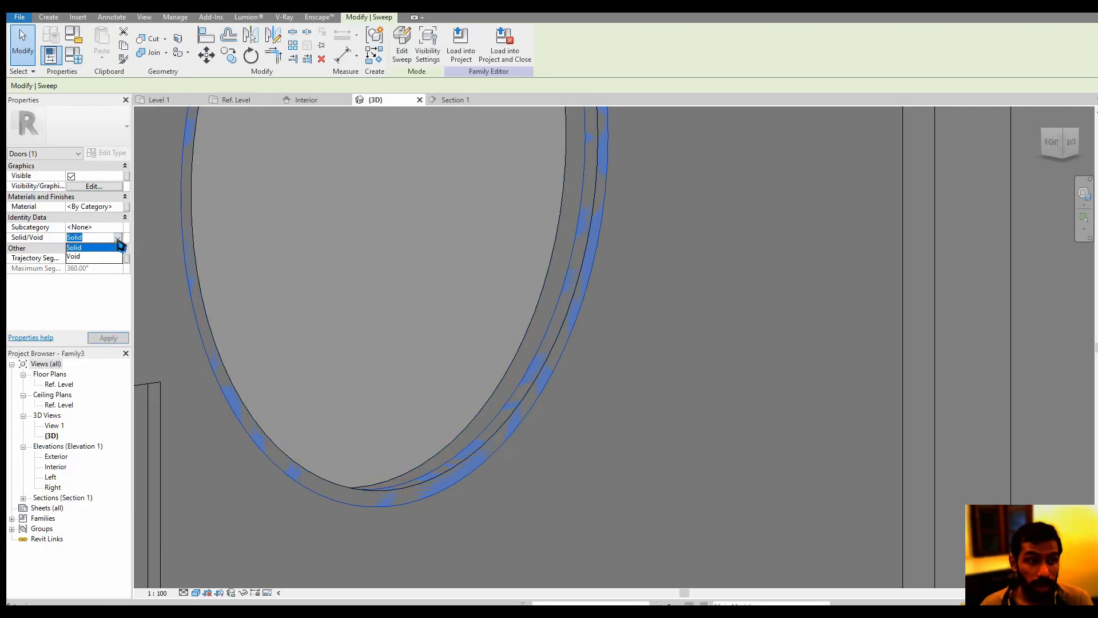
click(92, 249)
click(336, 218)
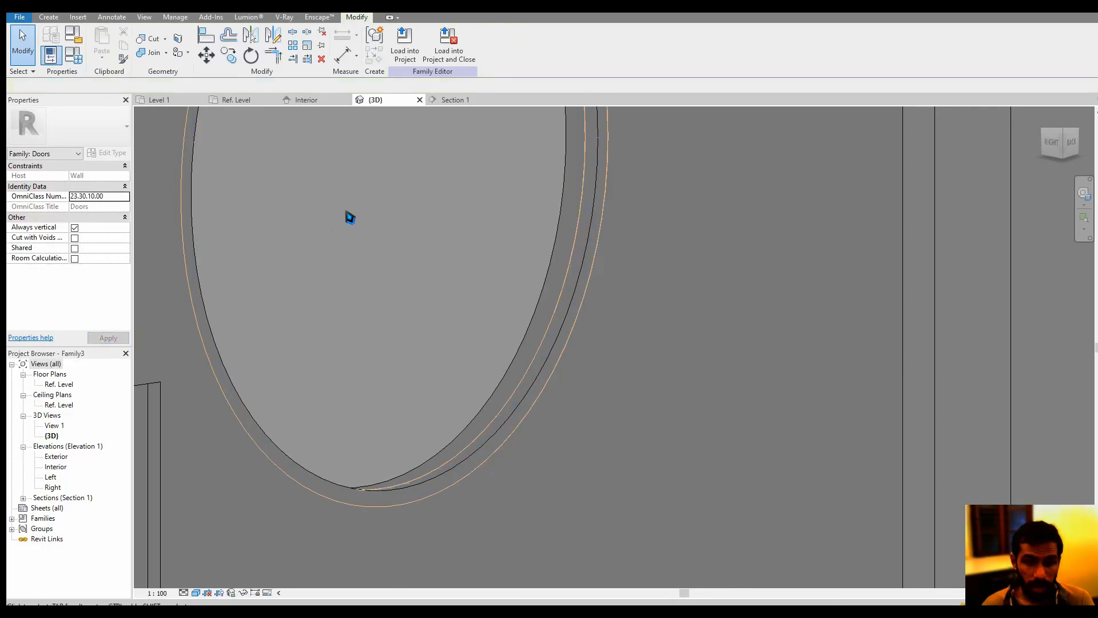
Cut the door panel extrusion with the void sweep around the circular opening
scroll(390, 243, down, 3)
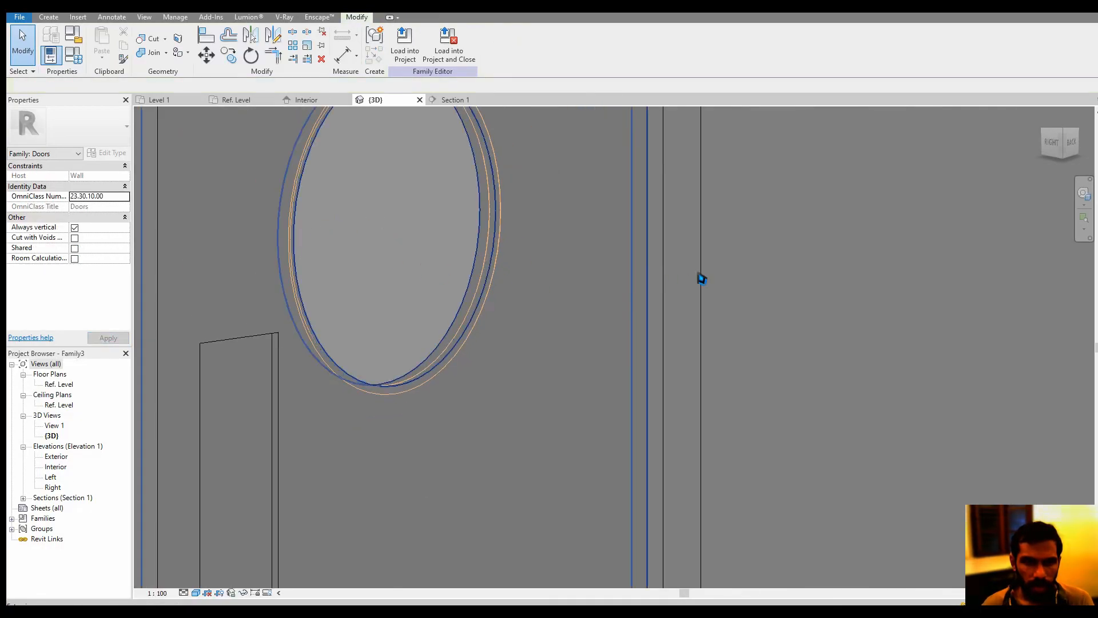
click(780, 272)
scroll(629, 293, down, 2)
click(584, 277)
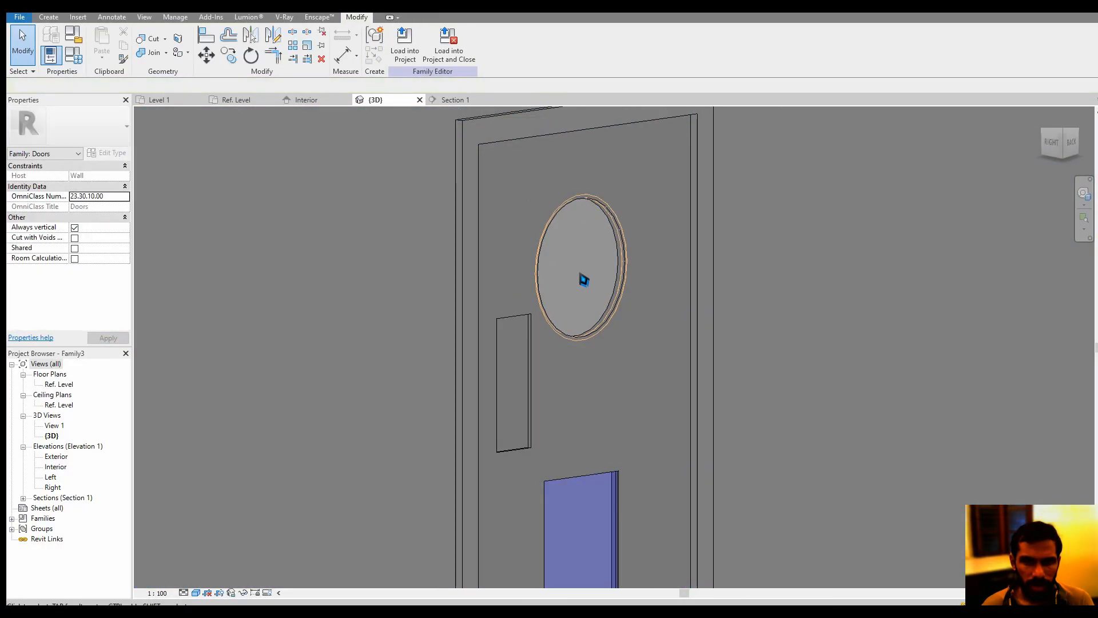
scroll(610, 274, up, 4)
middle_drag(618, 275, 584, 270)
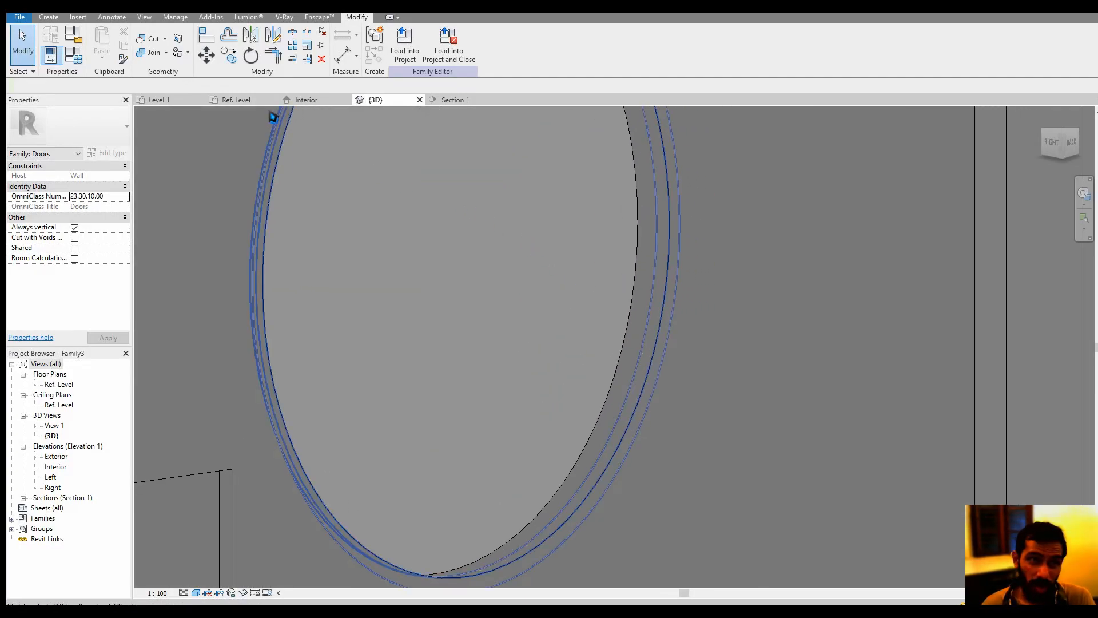
click(150, 39)
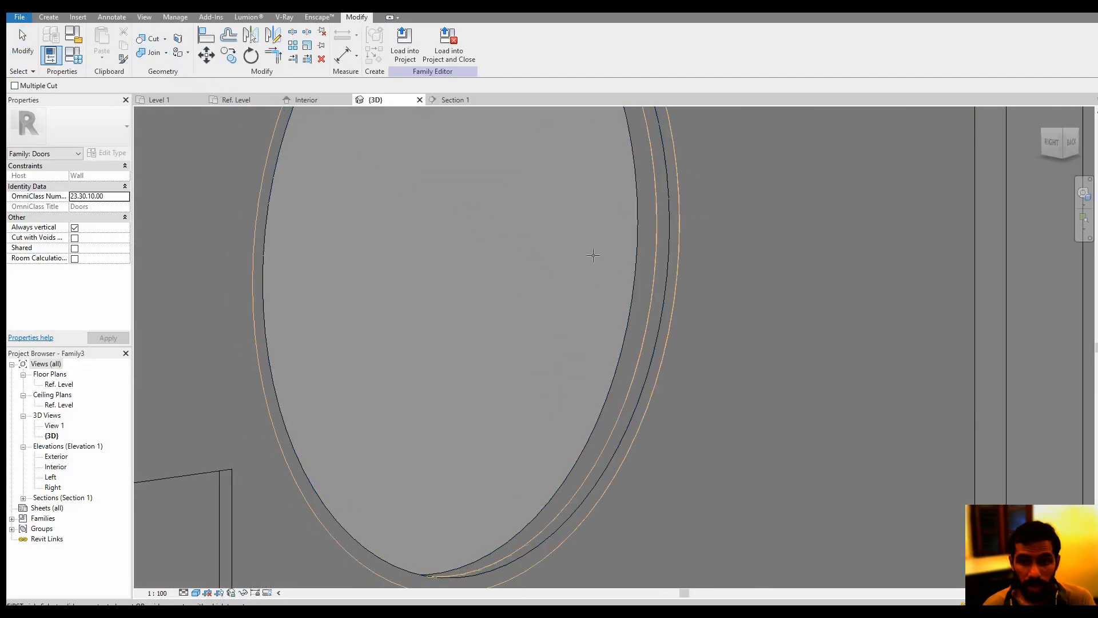
click(641, 271)
click(654, 291)
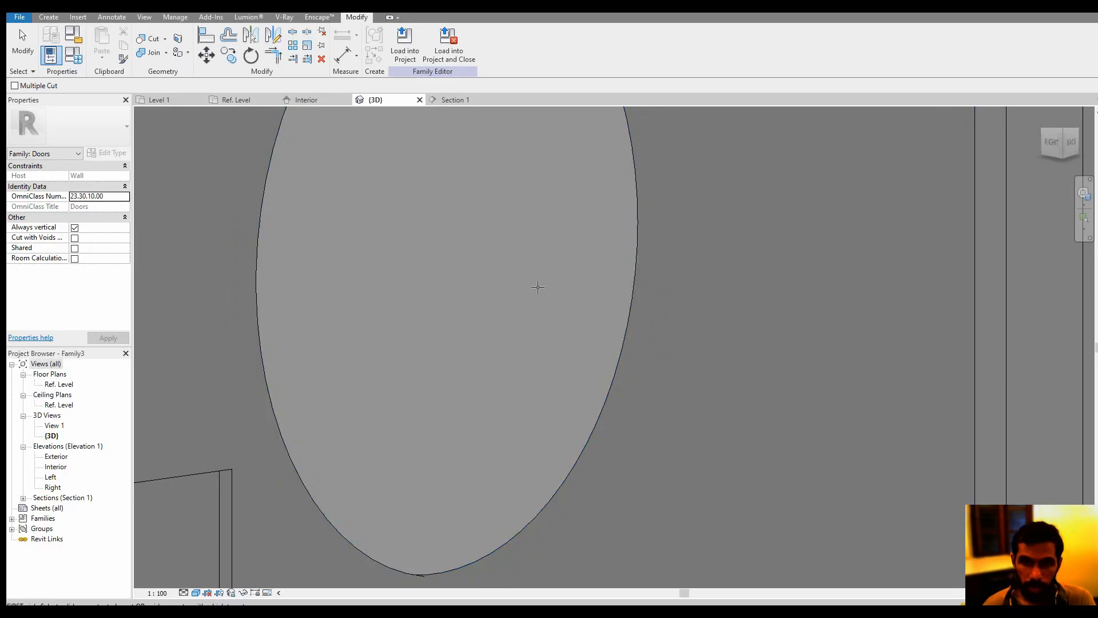
scroll(540, 298, down, 3)
key(Escape)
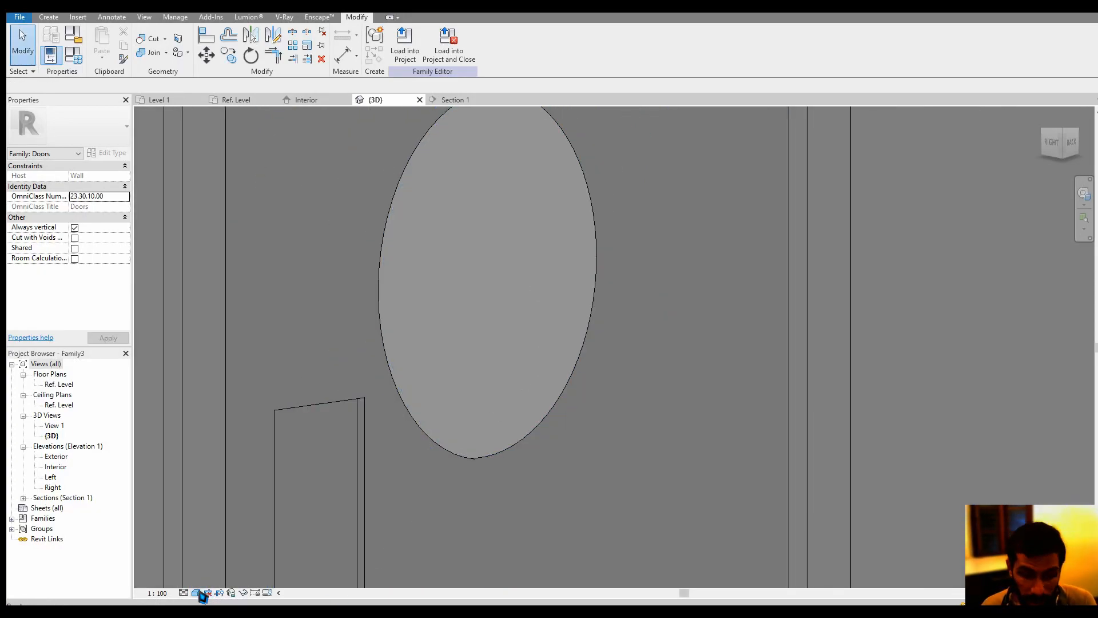
Set the 3D view's visual style to Realistic and examine the circular opening's edge from both faces of the door panel
click(196, 593)
click(206, 581)
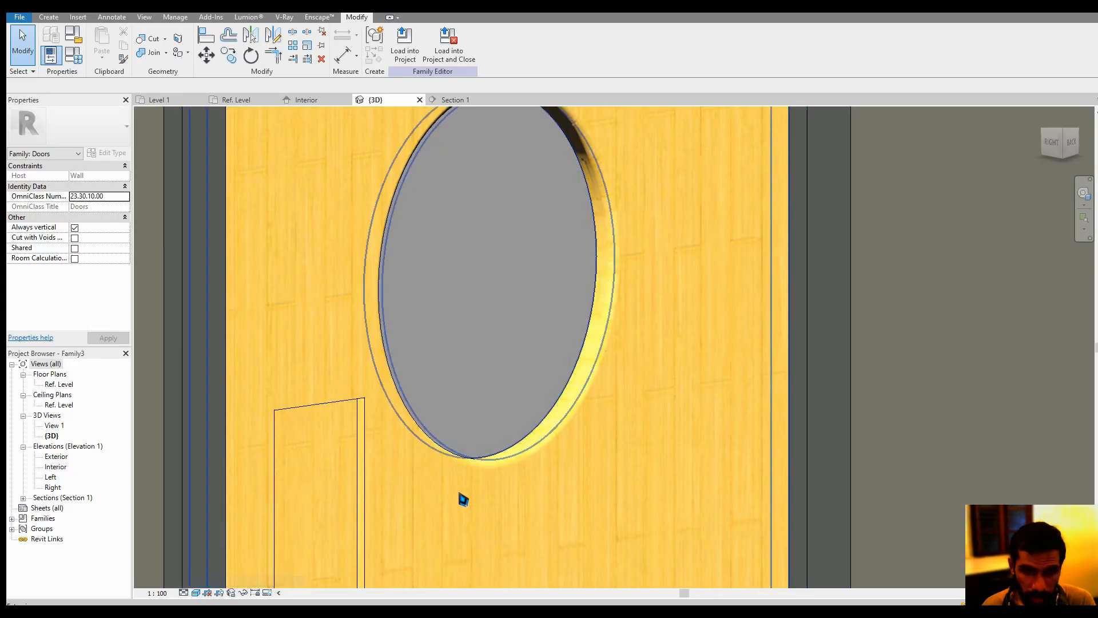
shift+middle_drag(575, 327, 495, 417)
scroll(505, 409, up, 5)
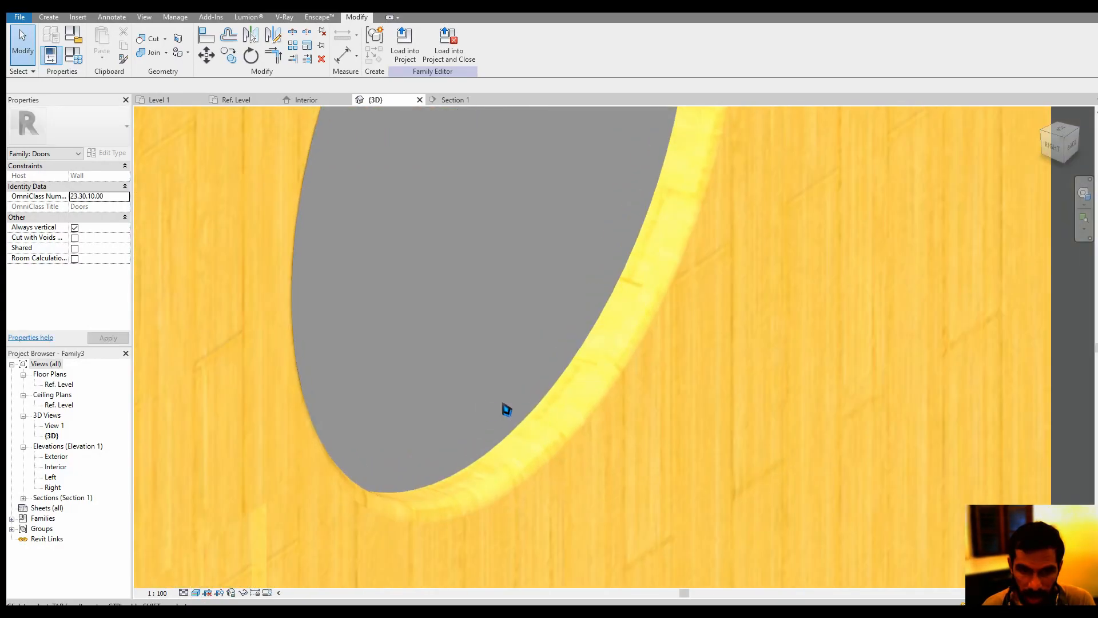
scroll(589, 454, down, 5)
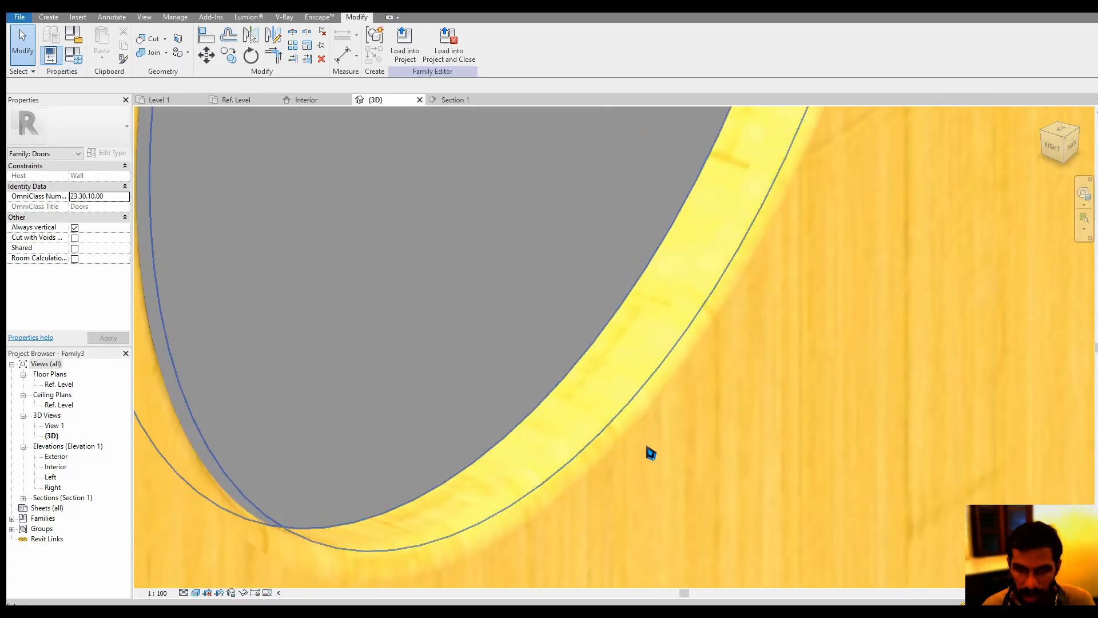
scroll(651, 453, down, 1)
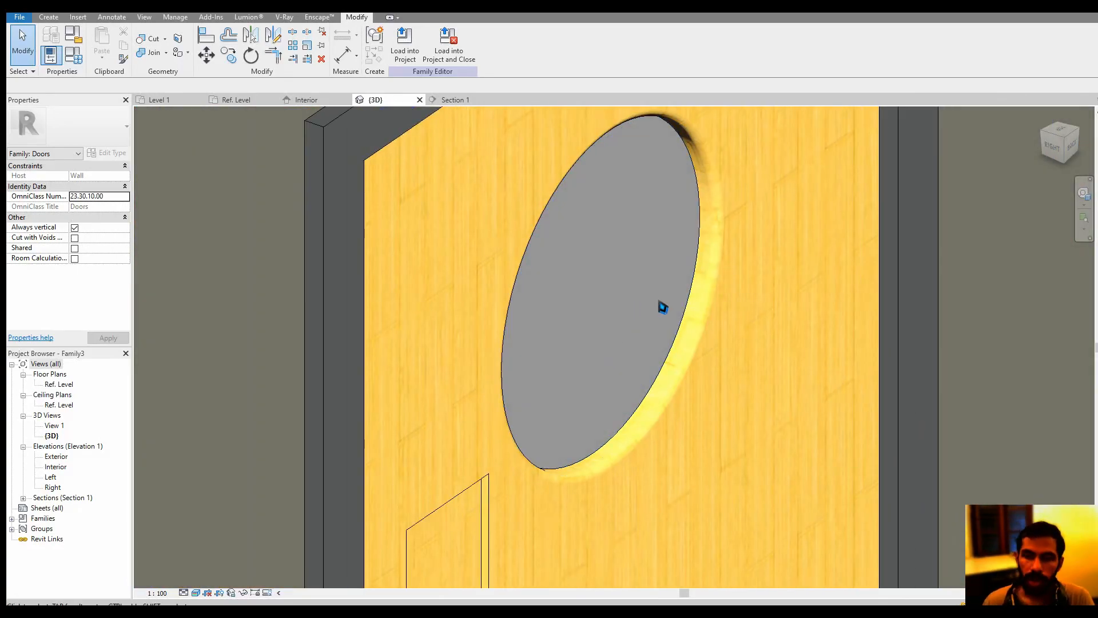
scroll(662, 307, down, 2)
shift+middle_drag(601, 336, 811, 316)
shift+middle_drag(674, 309, 649, 266)
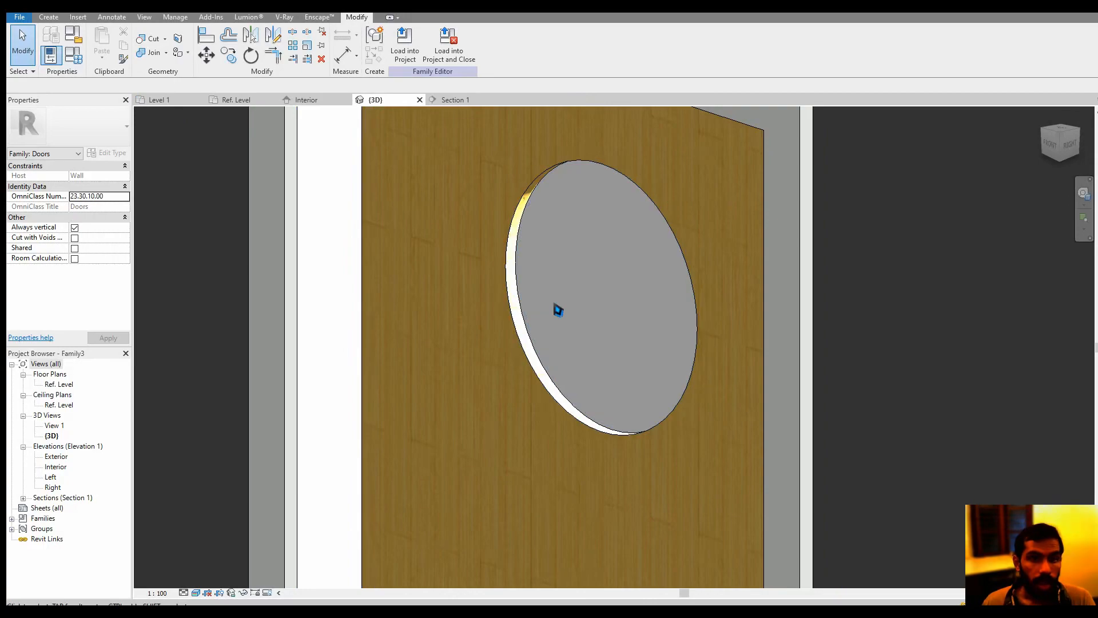
scroll(502, 282, down, 2)
shift+middle_drag(606, 333, 534, 277)
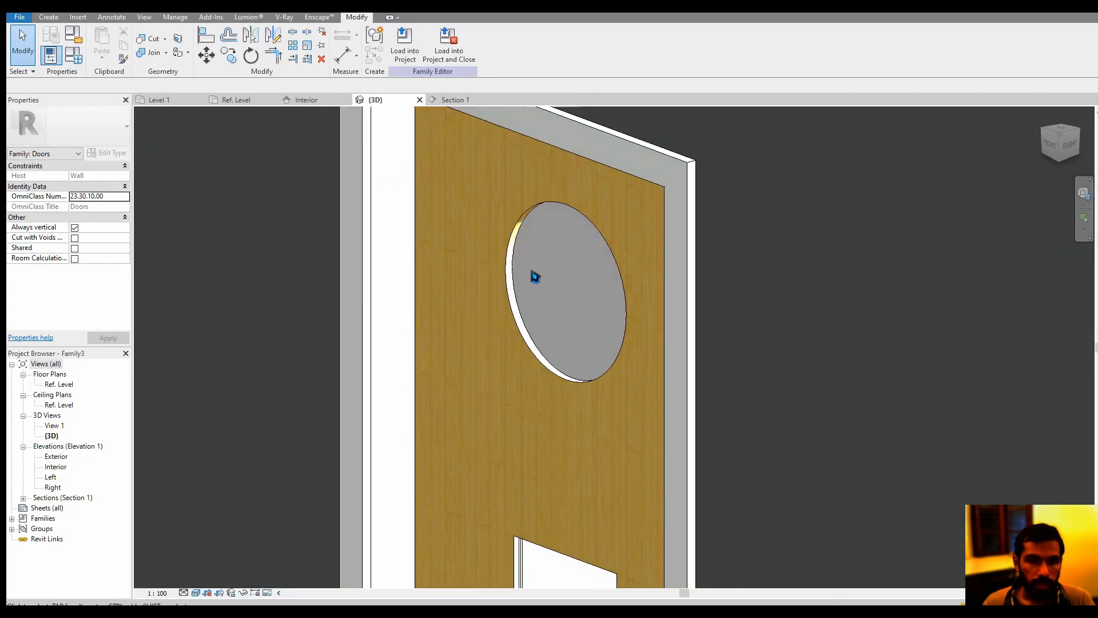
Create a void sweep path by picking the circular opening's 3D edges on the opposite face of the door panel
click(49, 17)
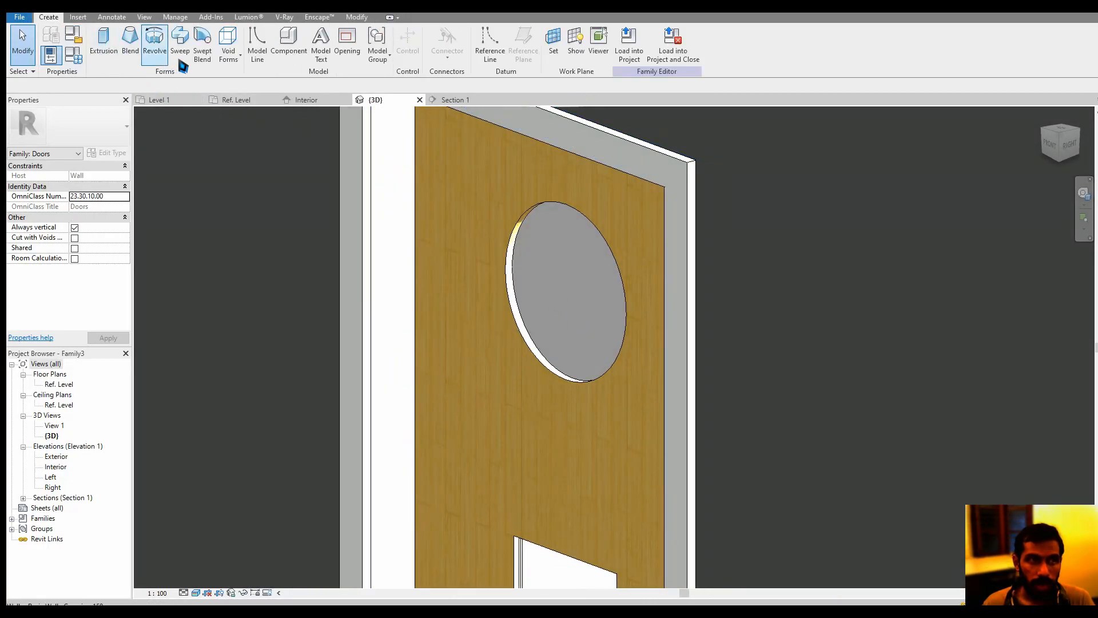
click(232, 62)
click(252, 150)
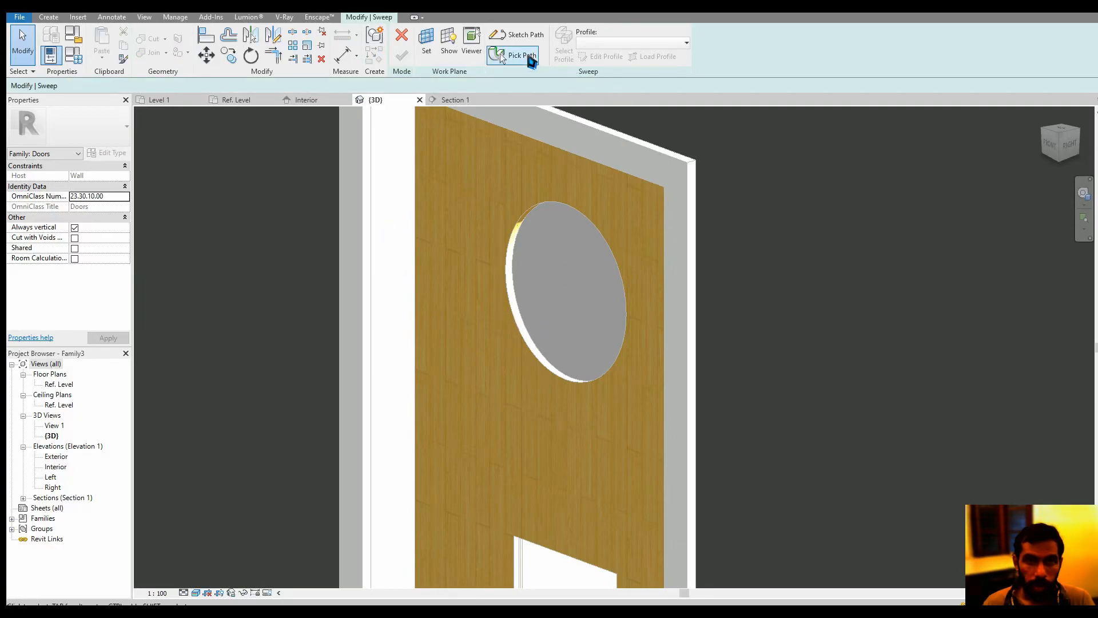
click(515, 55)
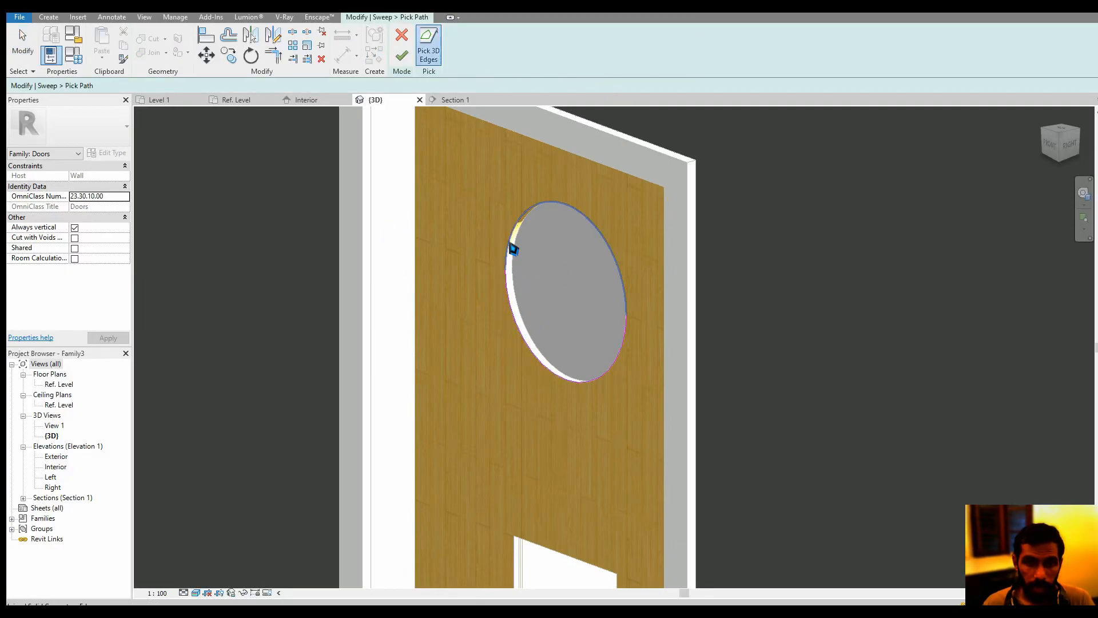
click(402, 56)
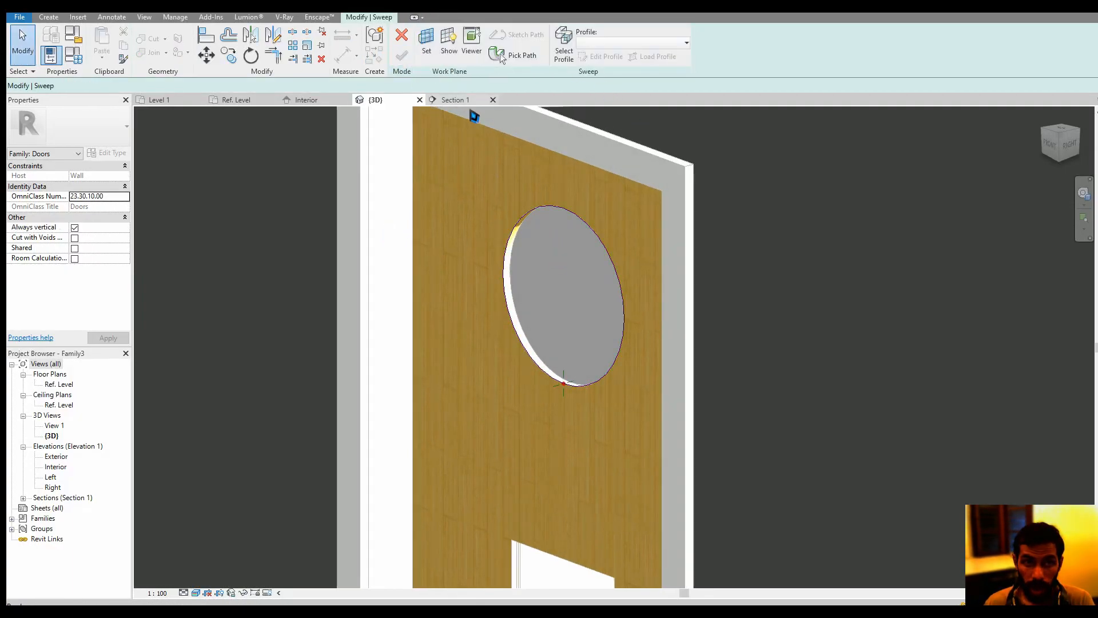
click(576, 294)
shift+middle_drag(584, 374, 552, 372)
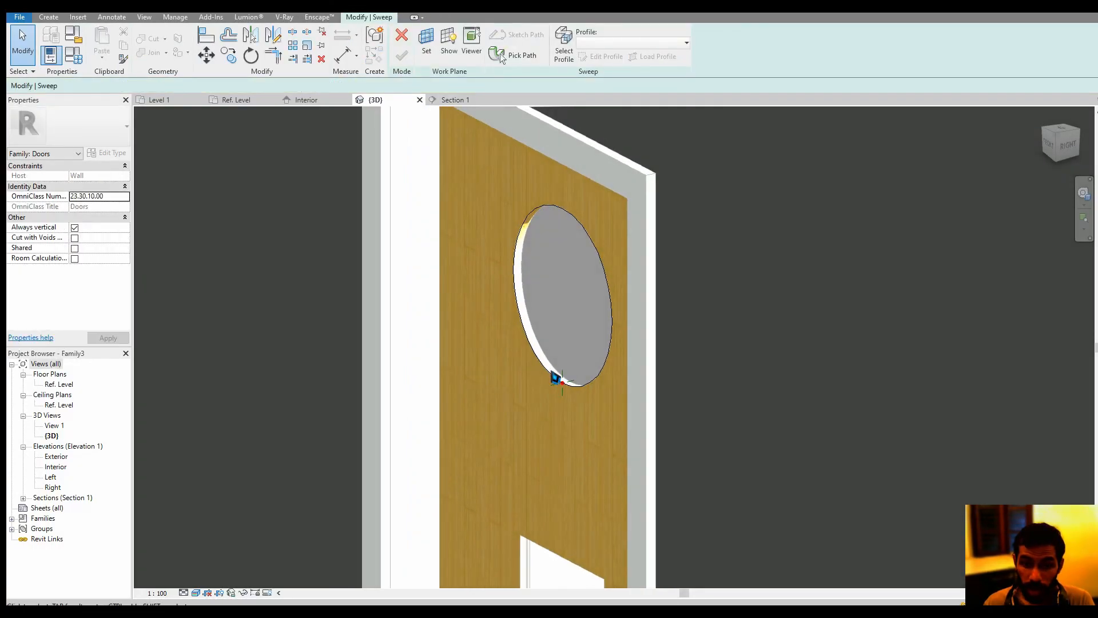
Set the 3D view's visual style to Wireframe and orient it to the Right view around the new sweep path's profile plane
click(194, 593)
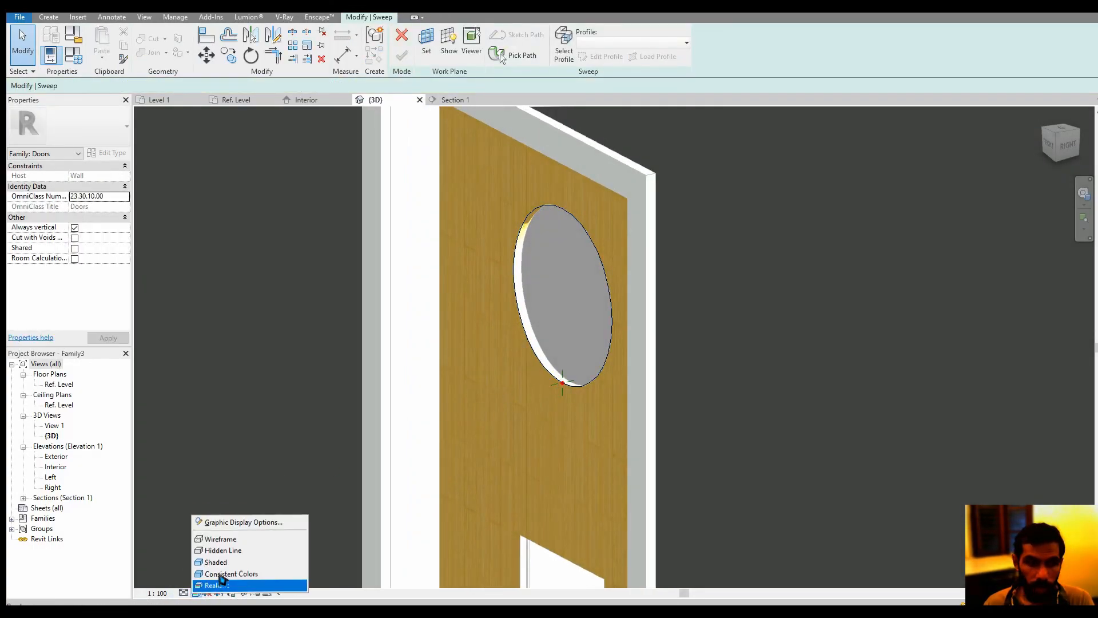
click(238, 540)
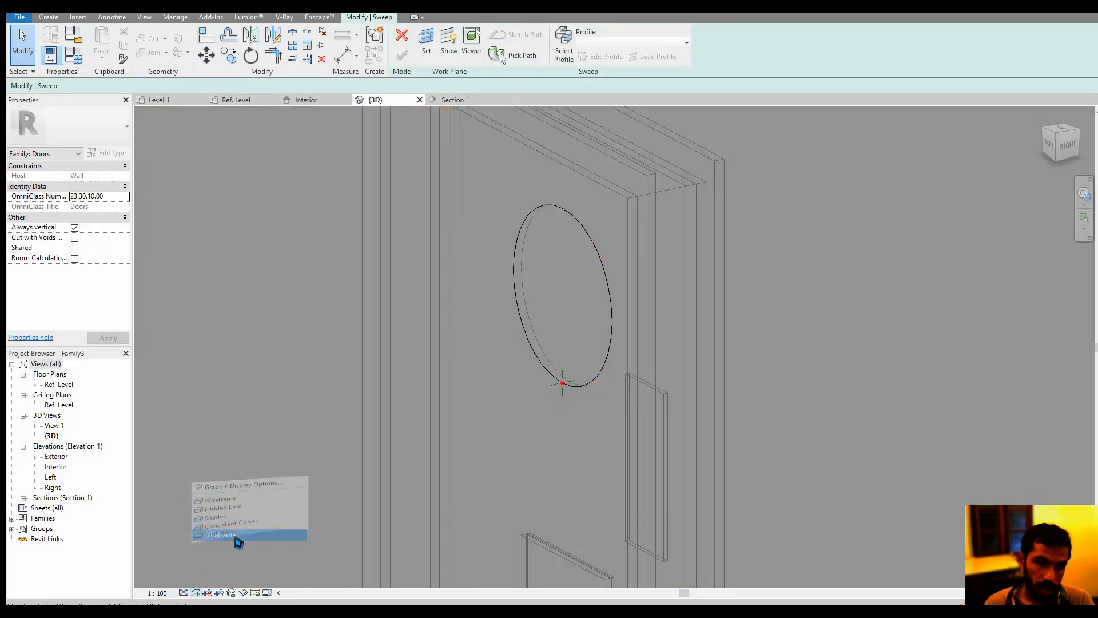
click(1070, 148)
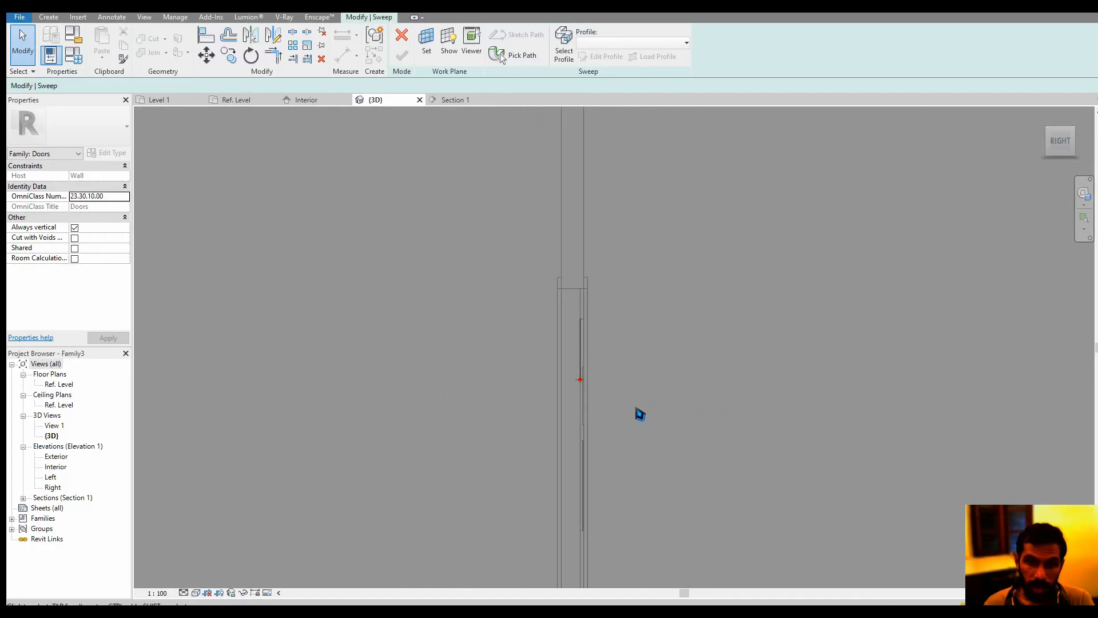
scroll(576, 383, up, 4)
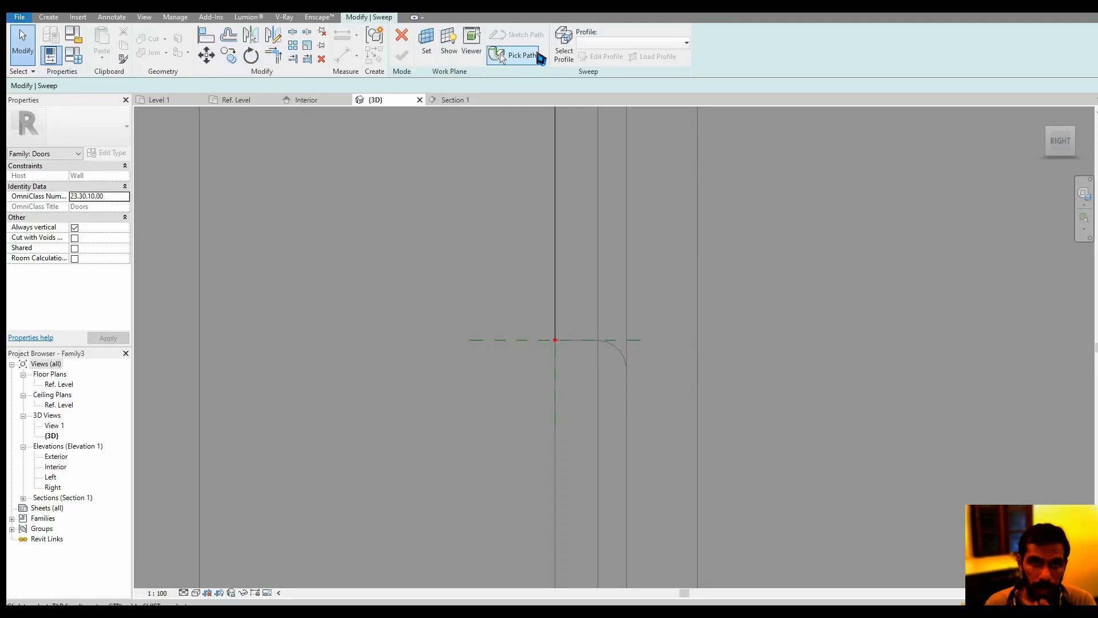
Edit the void sweep's profile and sketch two perpendicular 10 mm lines, vertical and horizontal, meeting at the door panel's corner at the circular opening
click(568, 50)
click(379, 18)
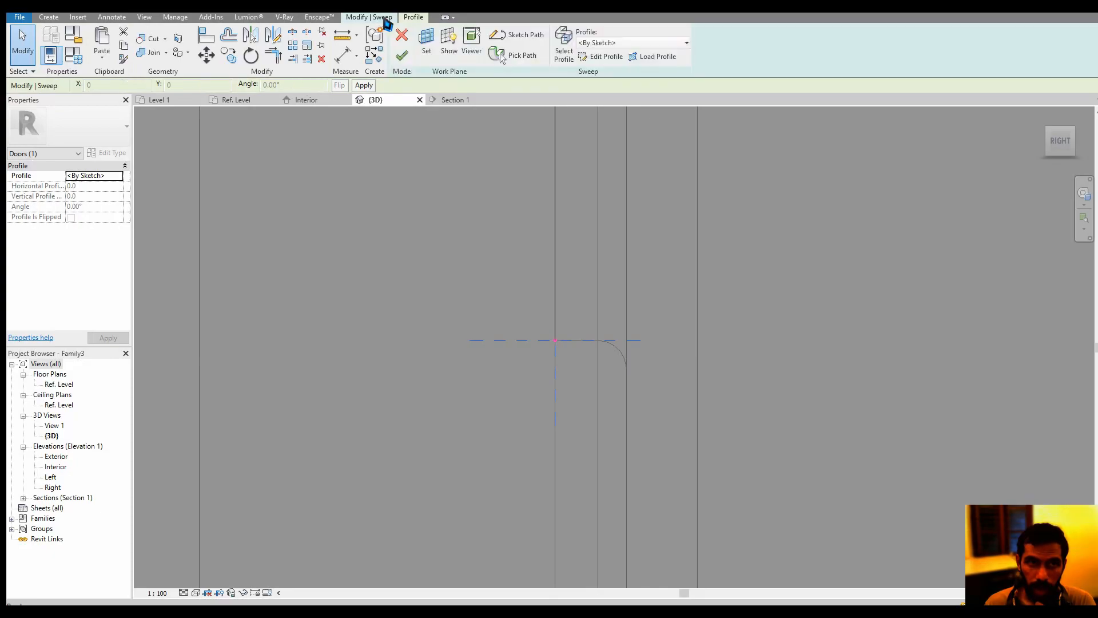
click(601, 56)
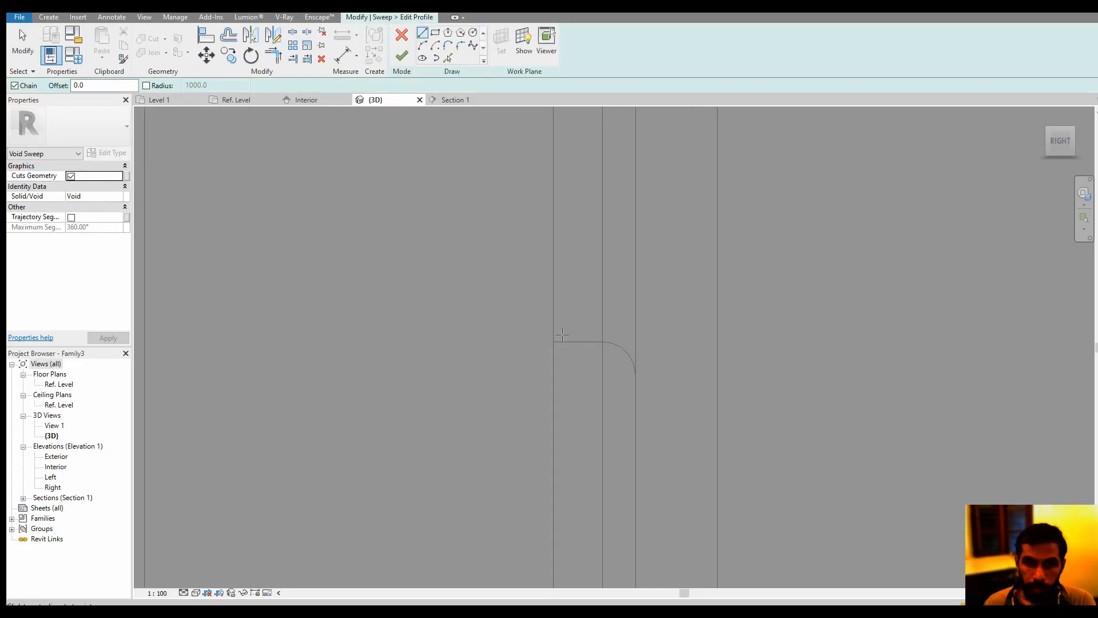
scroll(563, 334, up, 2)
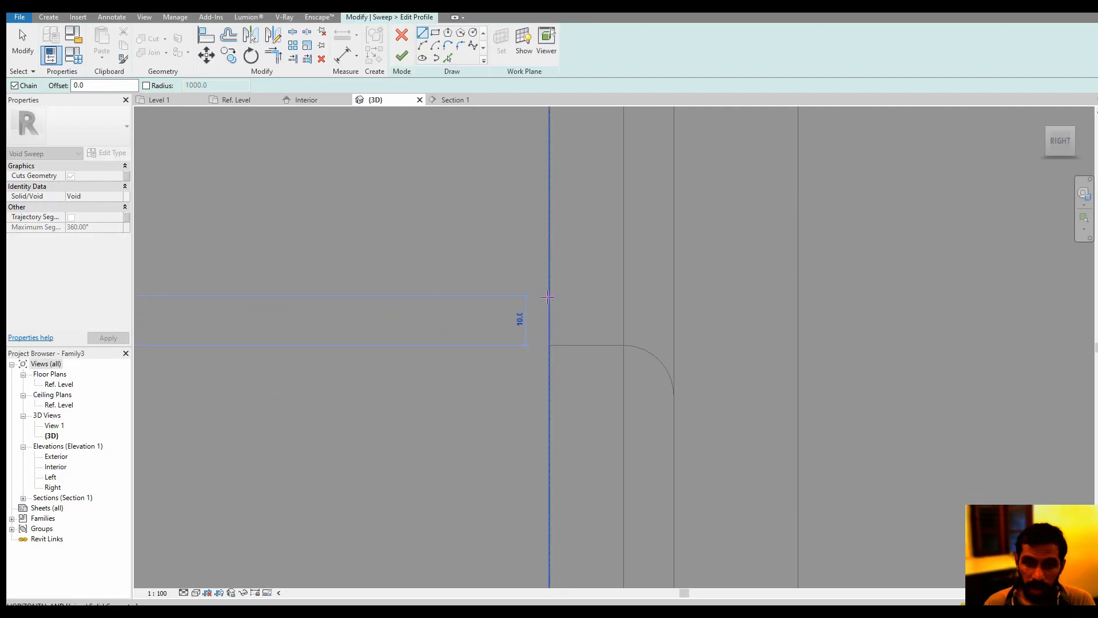
key(Escape)
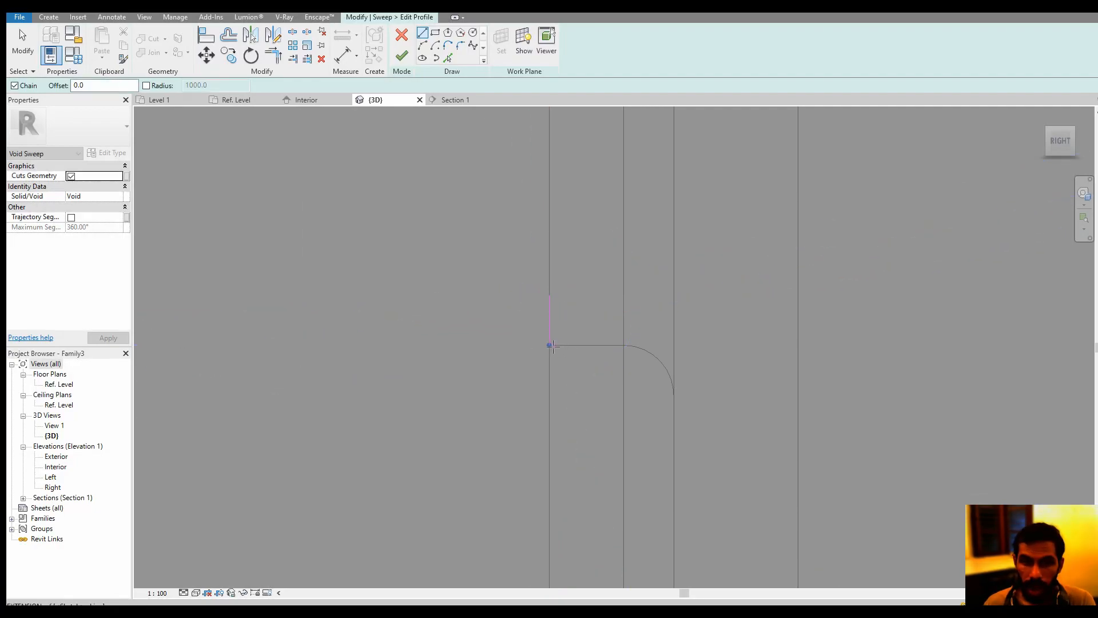
click(549, 344)
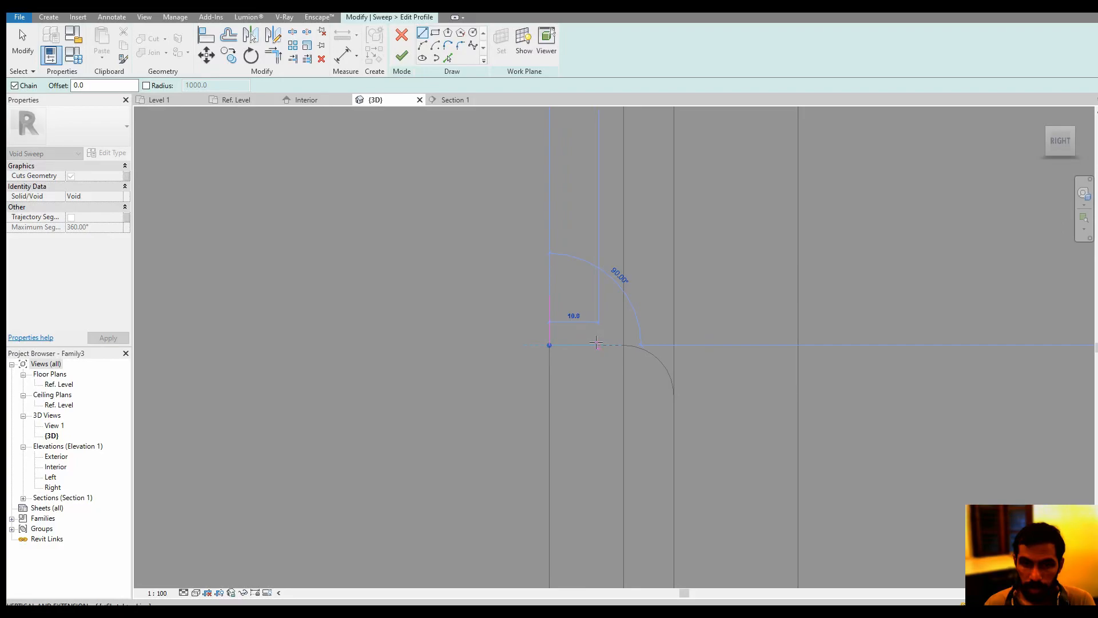
click(622, 345)
key(Escape)
key(Escape)
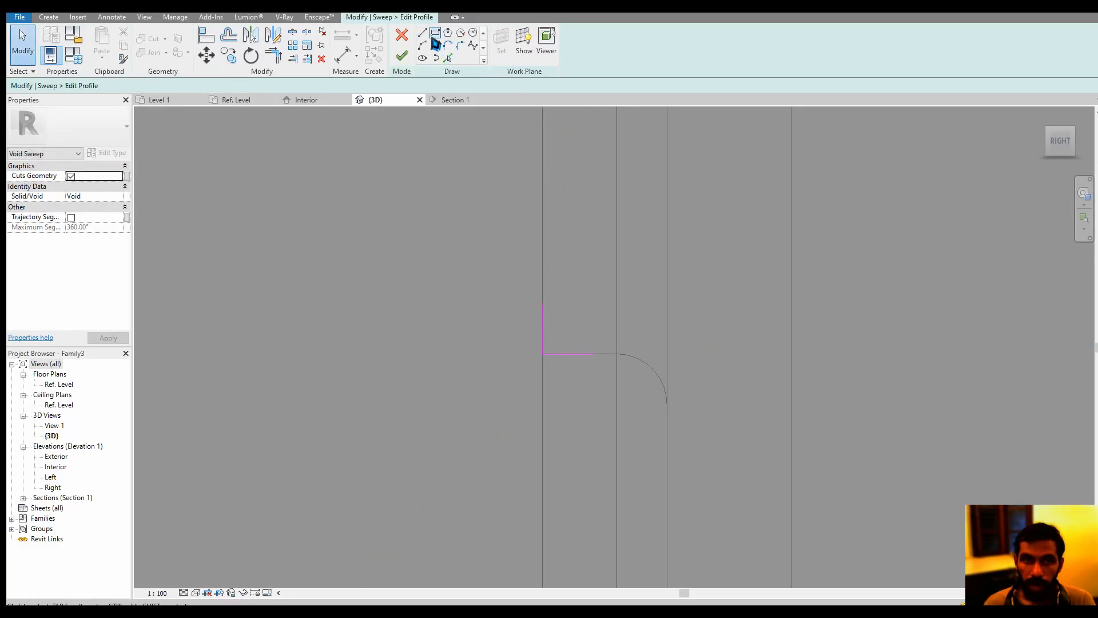
Close the profile with an inward-curving arc between the free ends of the two lines and finish the void sweep
click(423, 46)
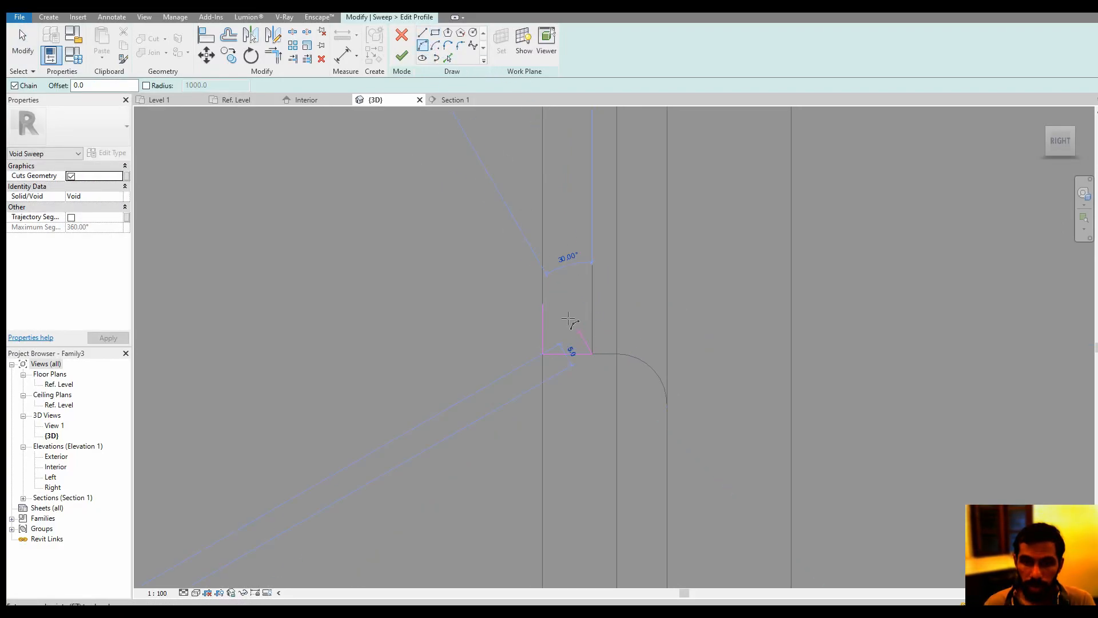
click(544, 305)
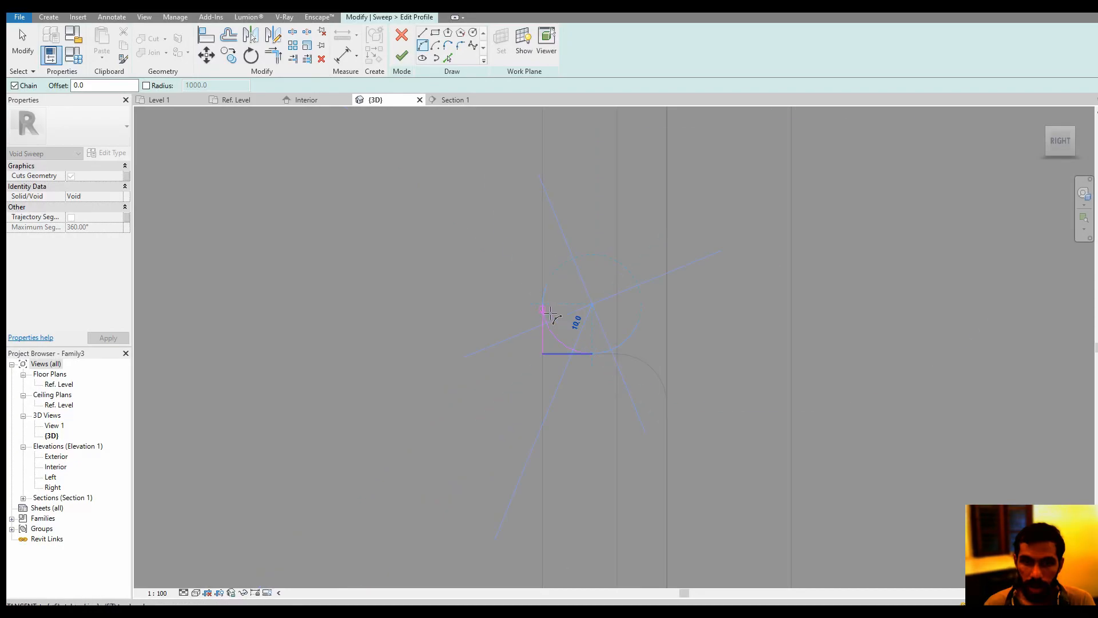
click(561, 338)
key(Escape)
key(Escape)
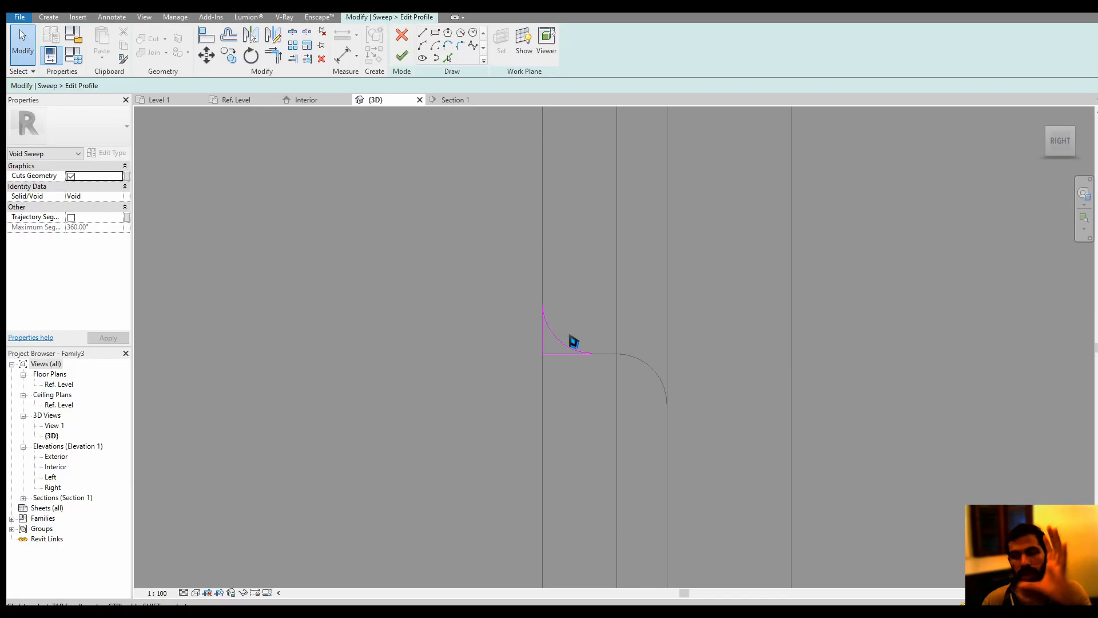
click(402, 57)
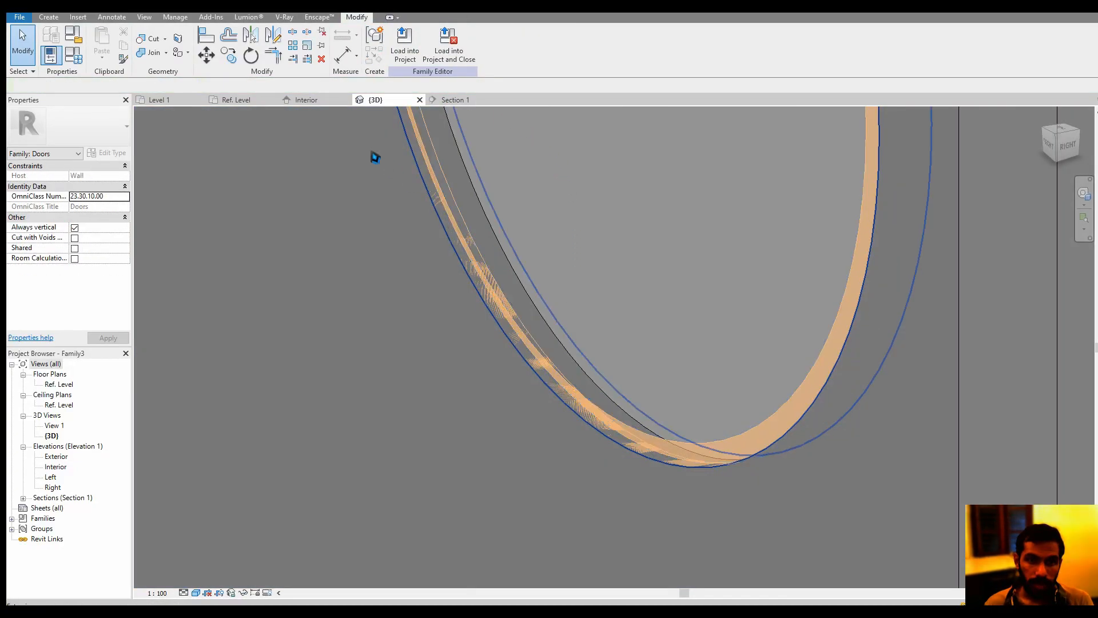
Examine the new void sweep along the circular opening's edge and view the door panel from its back face
scroll(387, 282, up, 2)
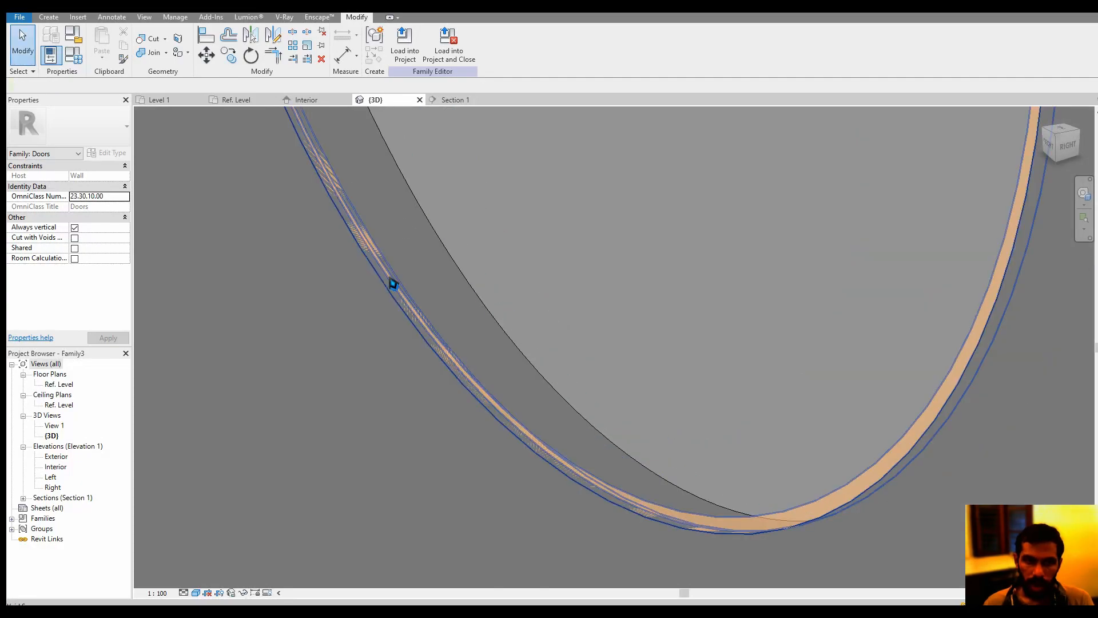
click(393, 283)
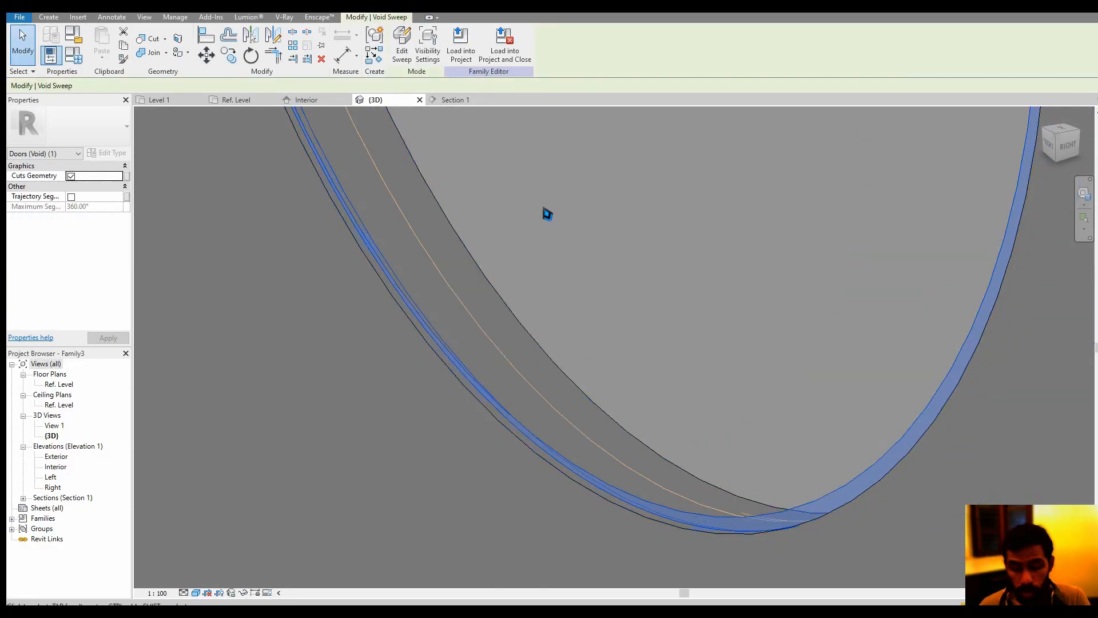
key(Escape)
scroll(547, 213, down, 4)
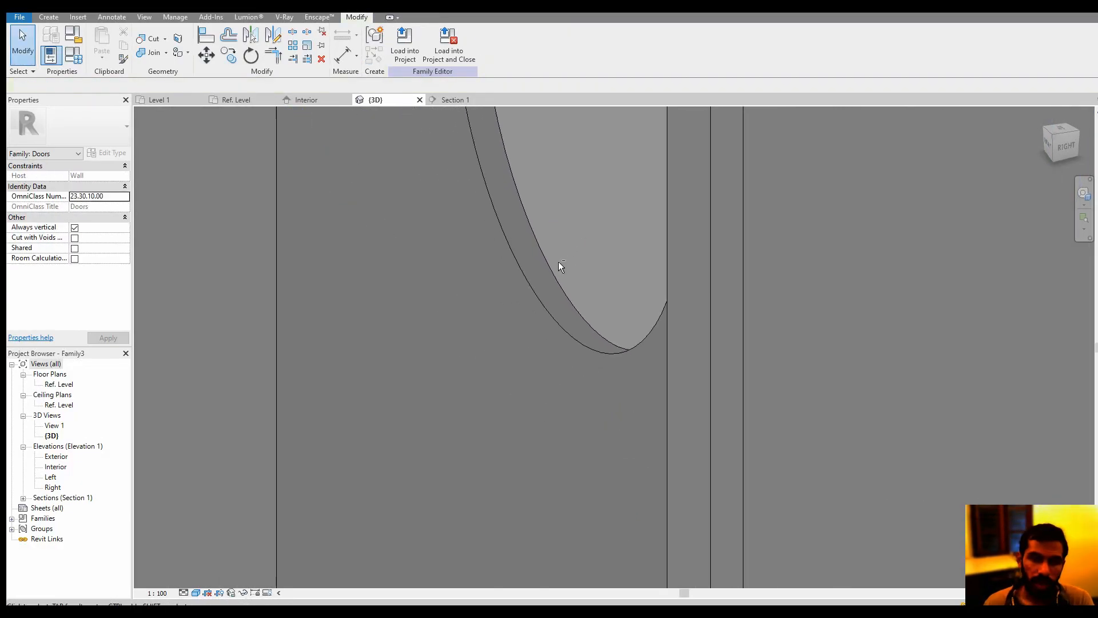
mouse_move(561, 266)
shift+middle_down()
mouse_move(341, 277)
mouse_move(509, 355)
mouse_move(583, 372)
mouse_move(565, 239)
shift+middle_up()
middle_drag(480, 400, 501, 298)
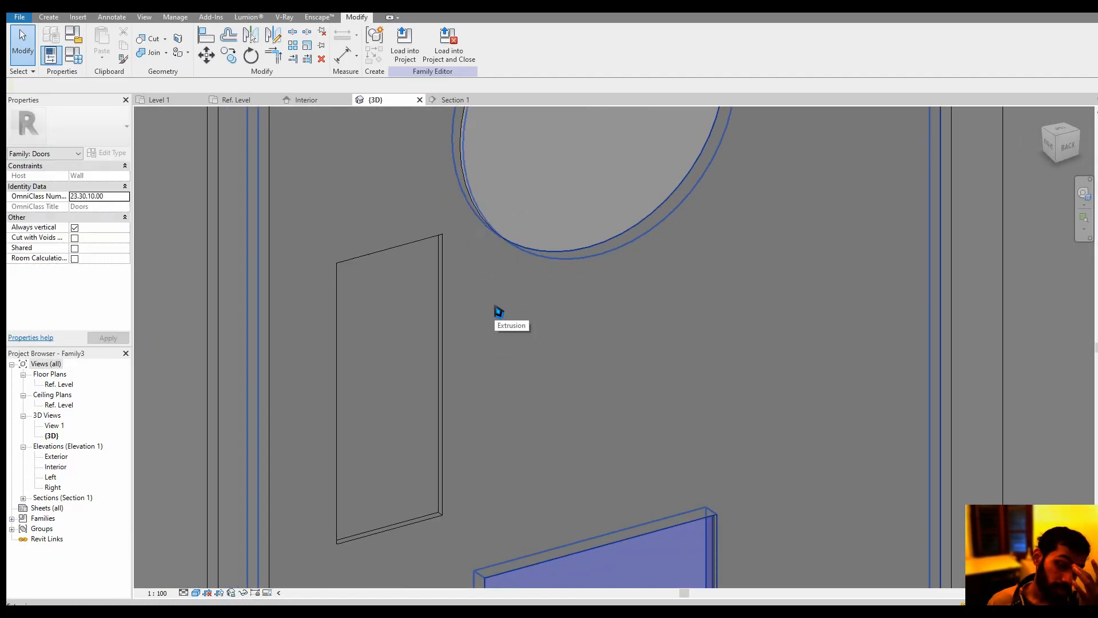
middle_drag(642, 317, 615, 336)
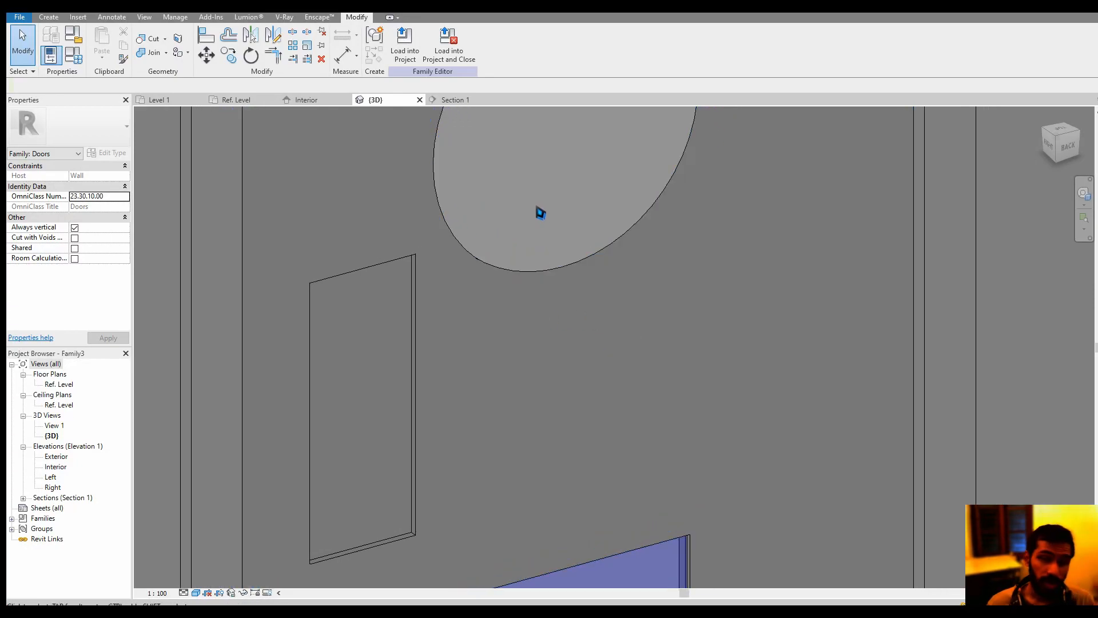
Start a new void sweep, display the work plane on the door panel, and begin sketching its path
click(49, 17)
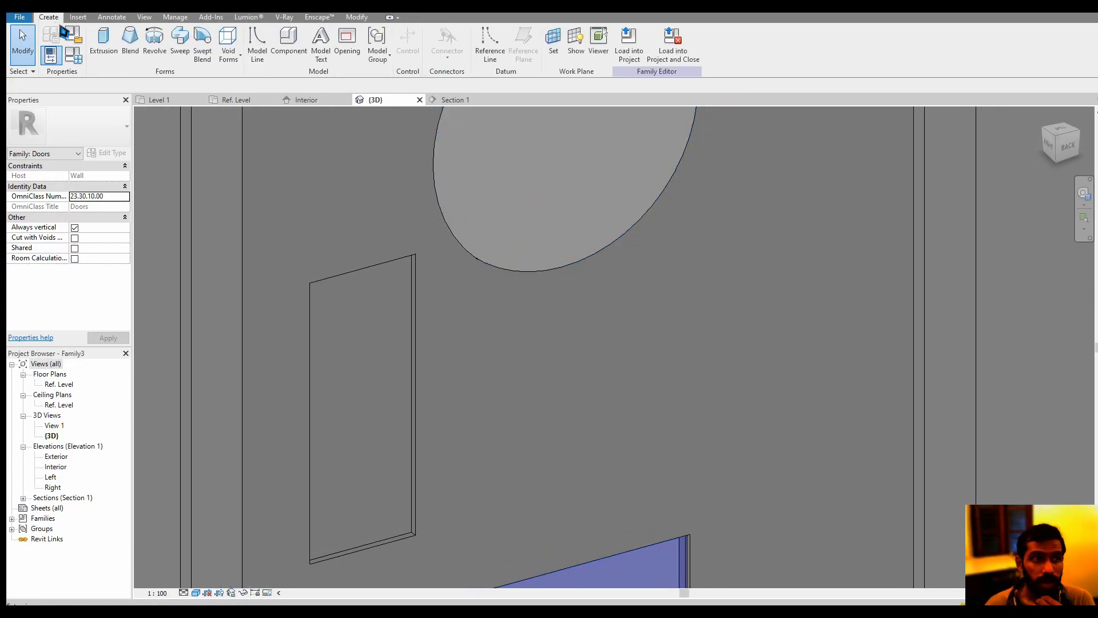
click(229, 52)
click(267, 149)
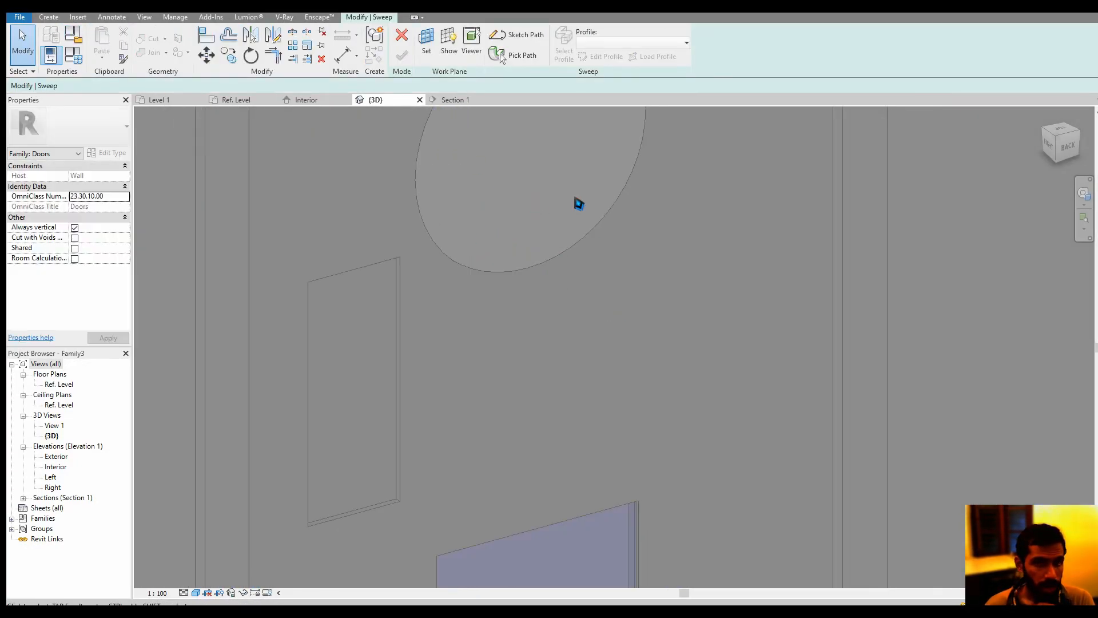
click(457, 50)
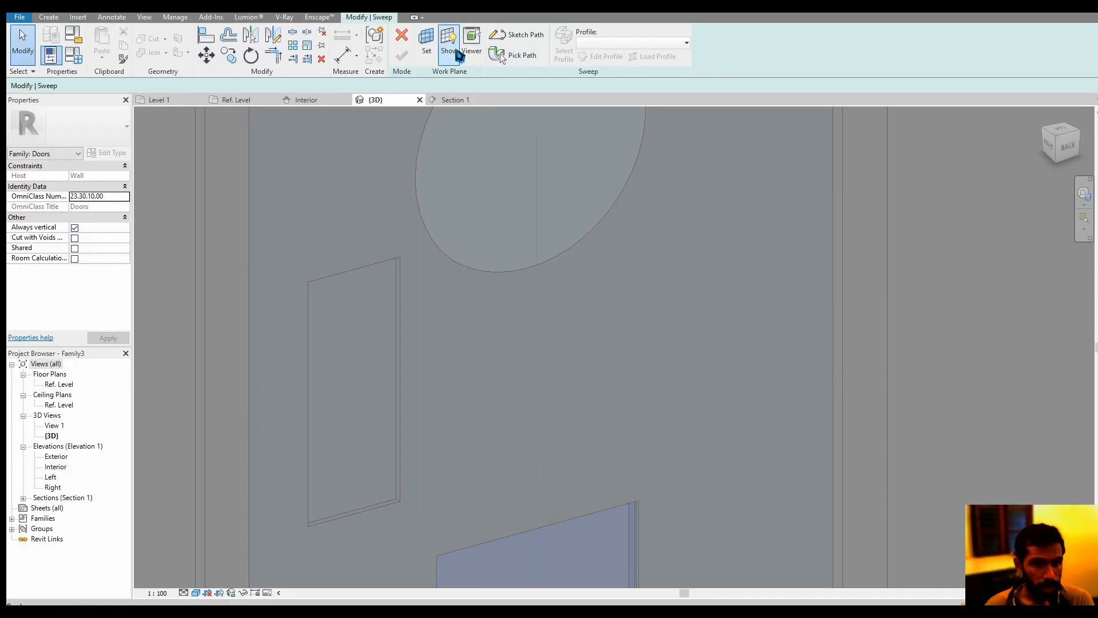
click(522, 36)
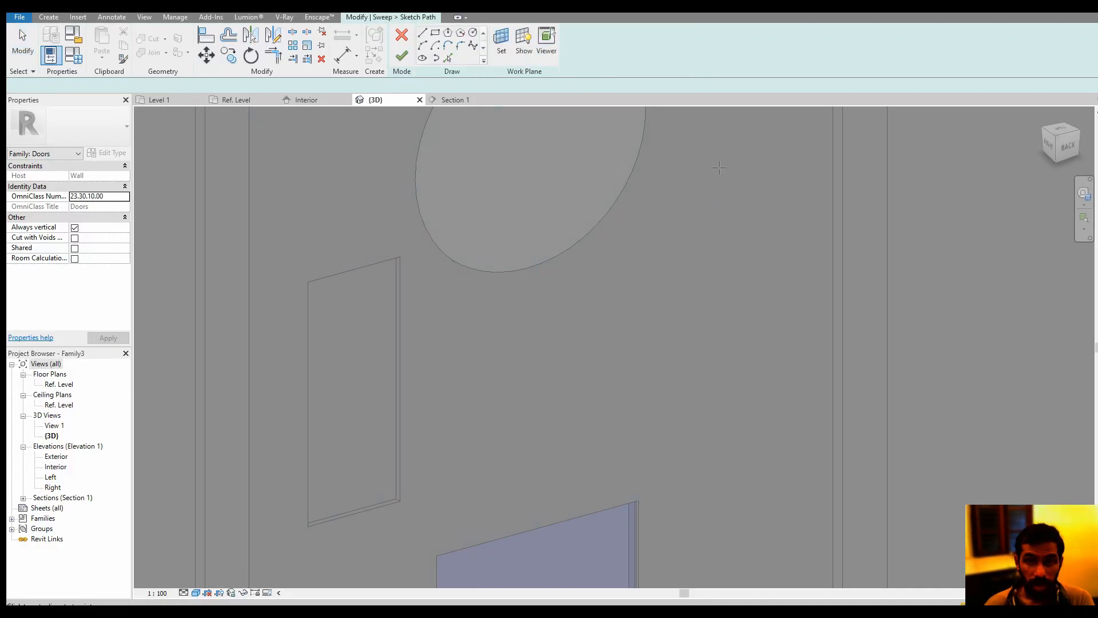
click(736, 135)
click(508, 419)
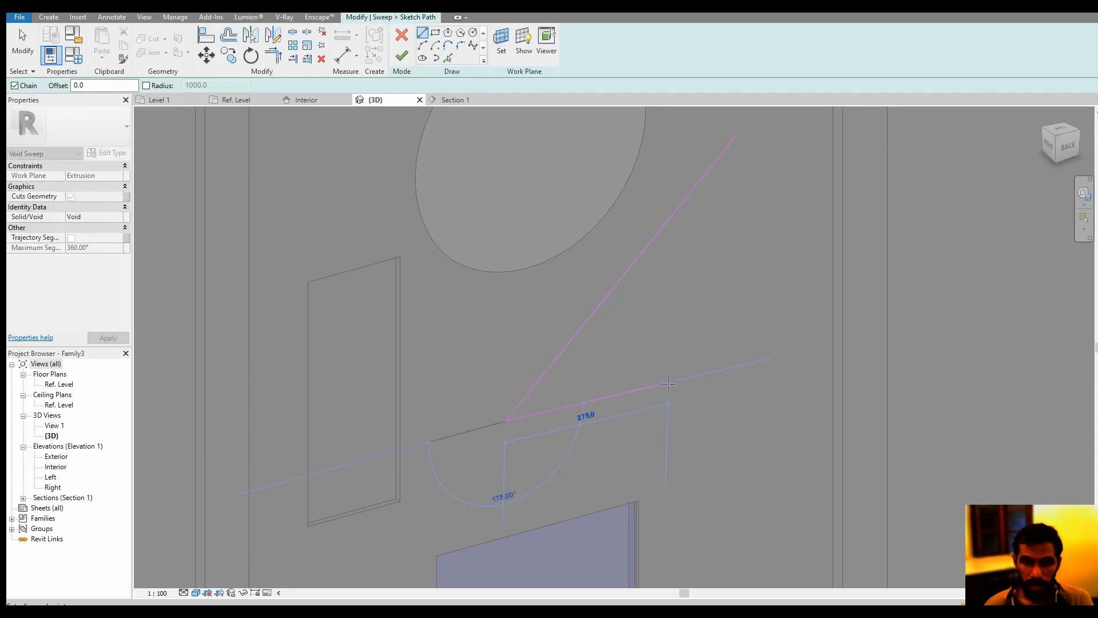
key(Escape)
key(Escape)
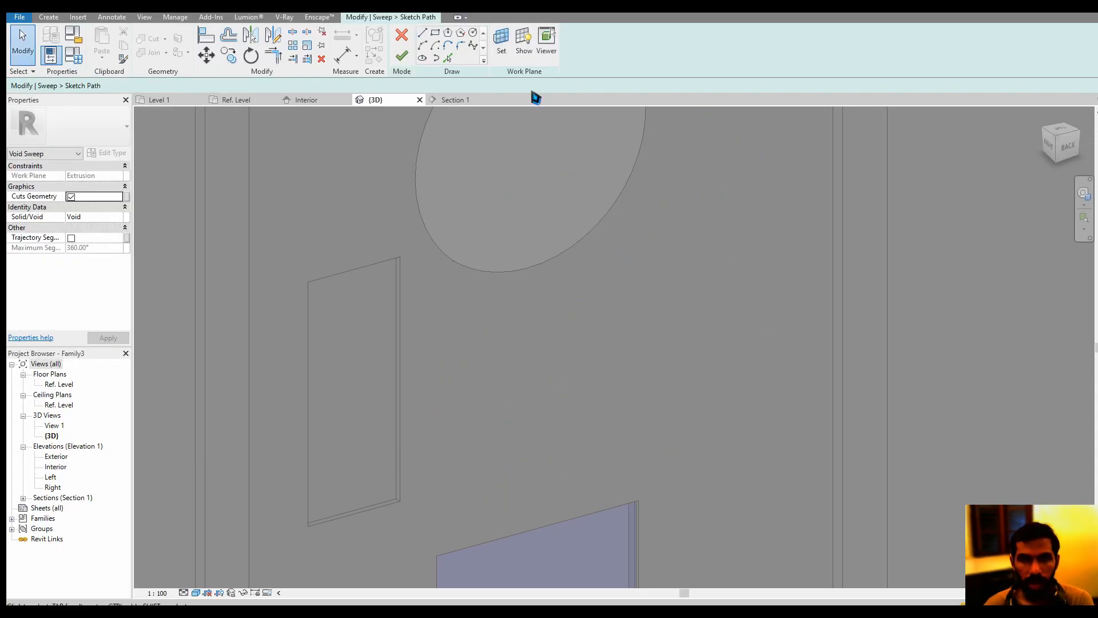
Sketch a large arc on the door panel's back face, beside and below the circular opening, and finish it as the sweep path
click(422, 45)
click(490, 450)
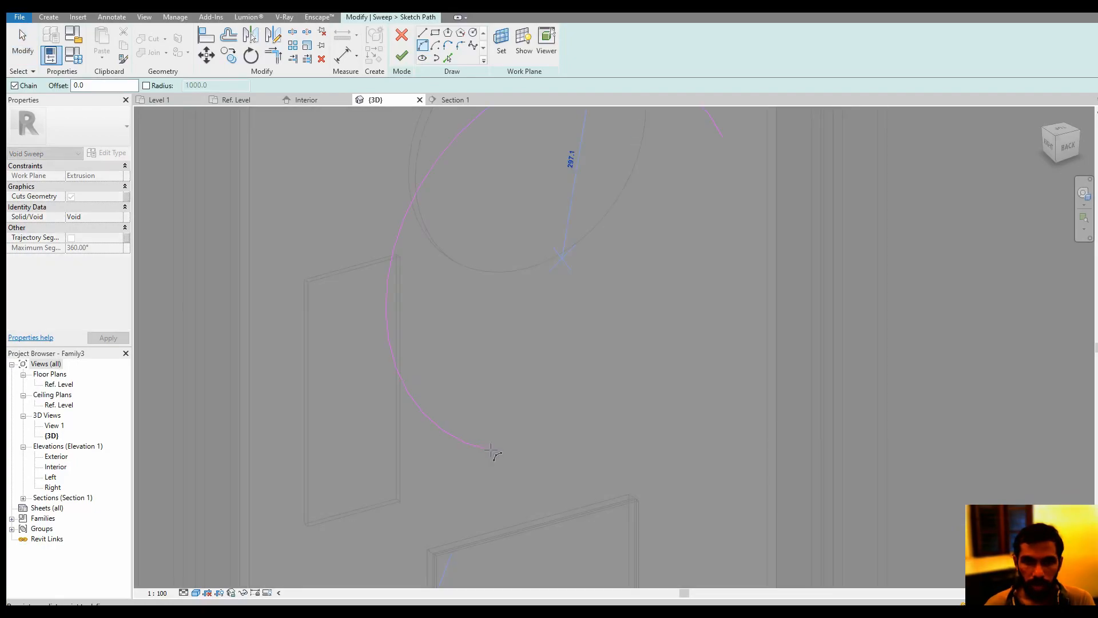
click(659, 347)
key(Escape)
key(Escape)
scroll(705, 303, down, 2)
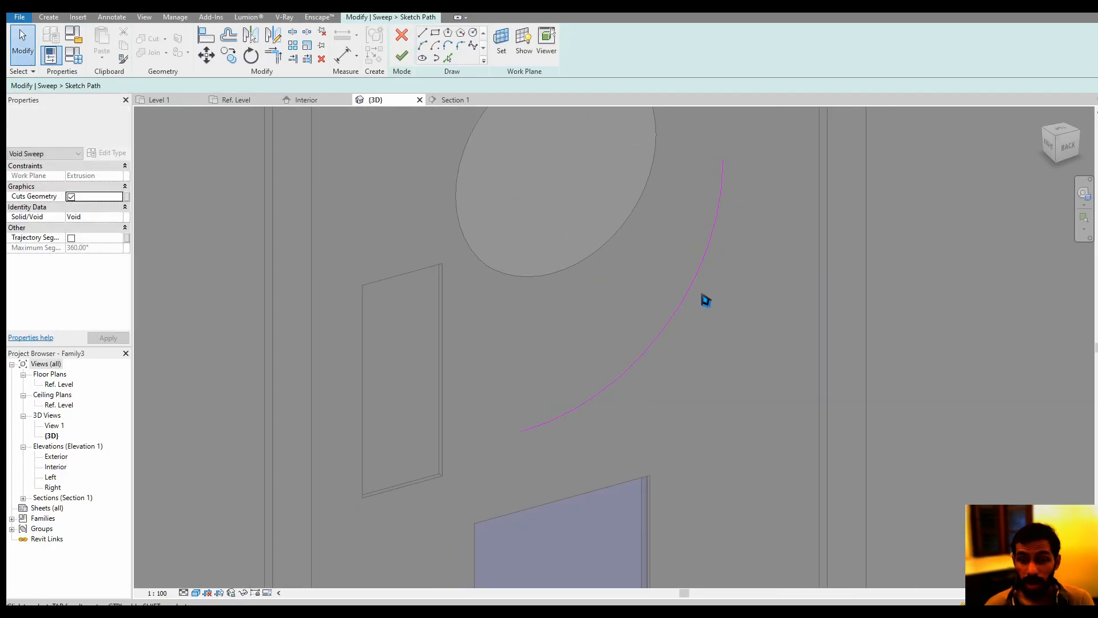
click(409, 61)
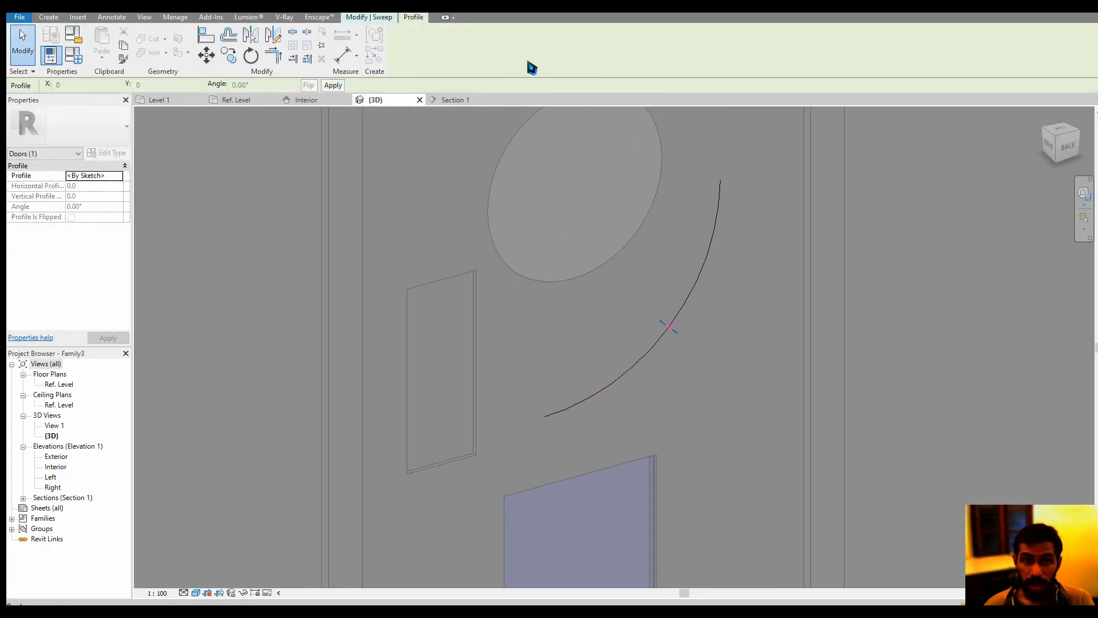
Open the arc sweep's profile for editing, show its profile plane, and enlarge the Workplane Viewer around the path's centre point
click(387, 19)
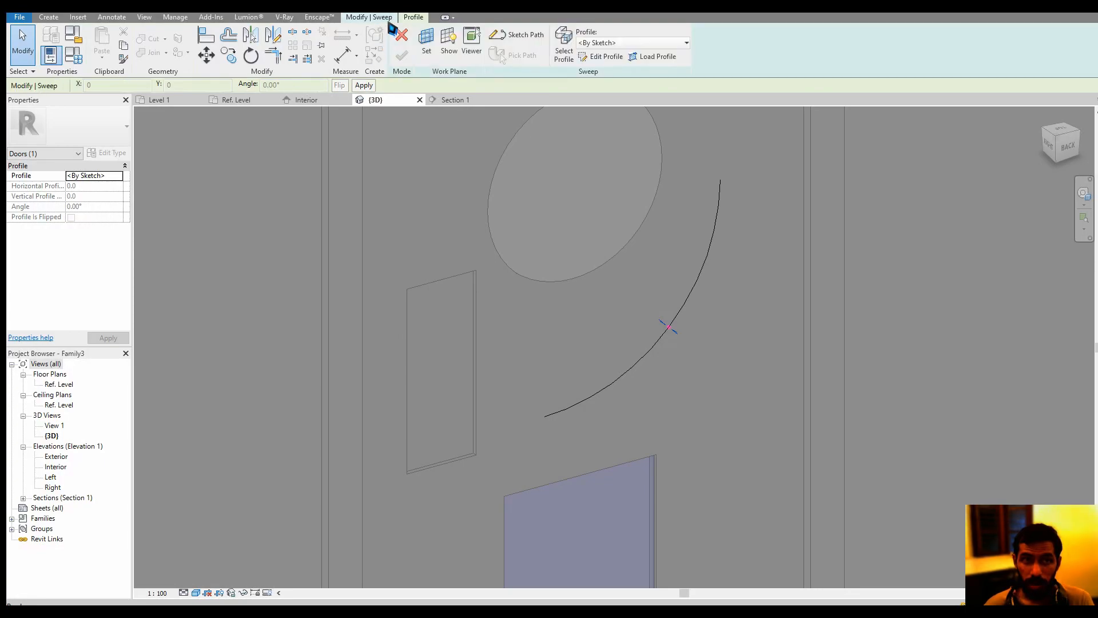
click(603, 57)
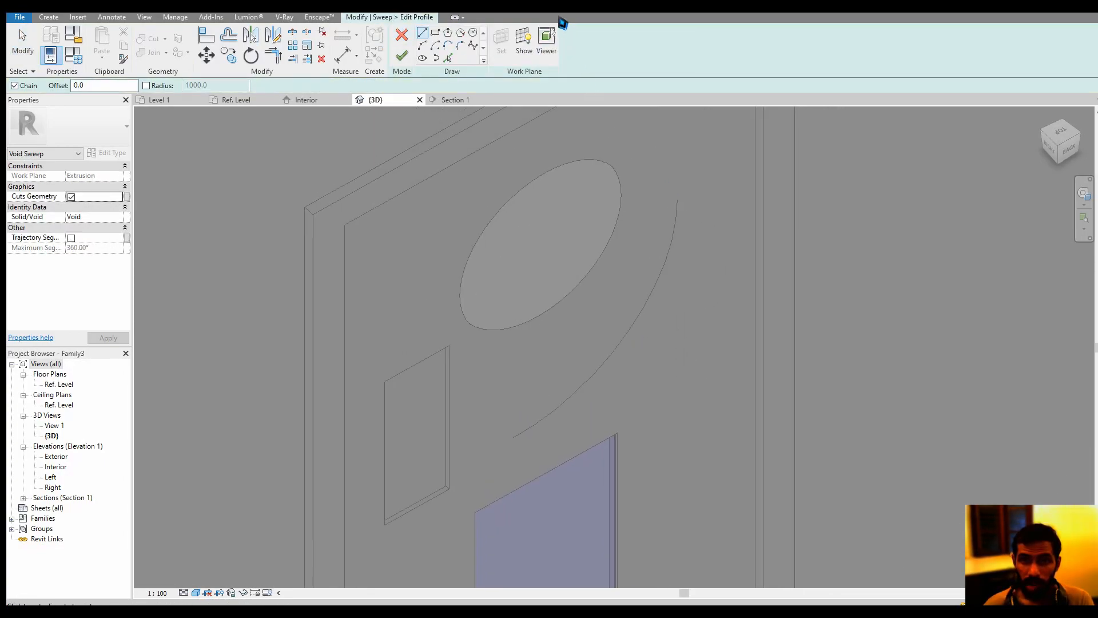
click(546, 41)
click(523, 41)
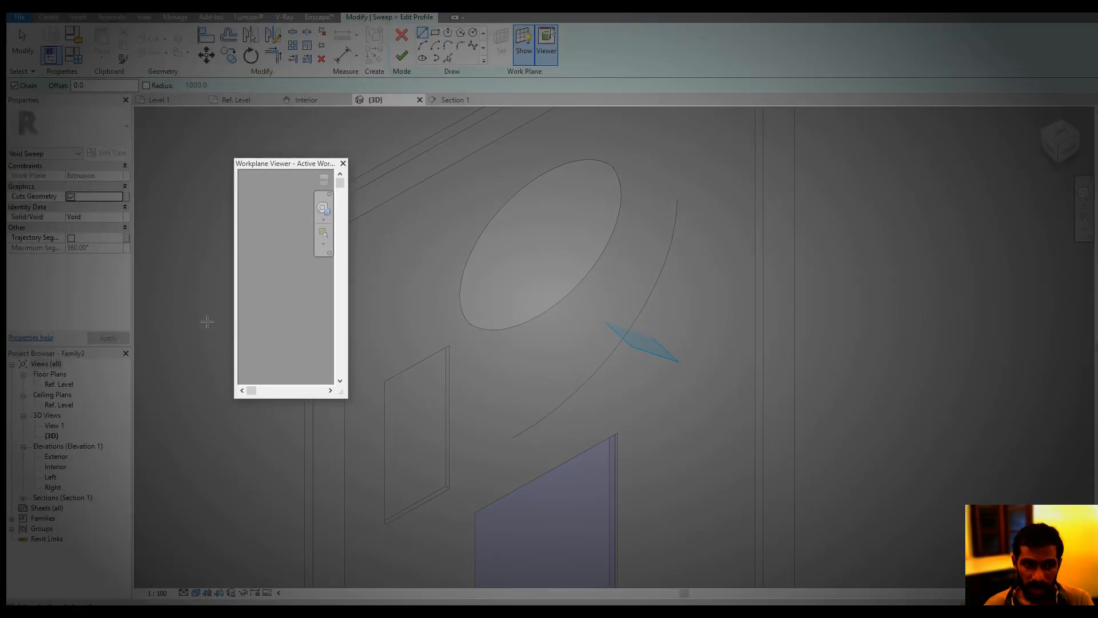
drag(239, 336, 65, 336)
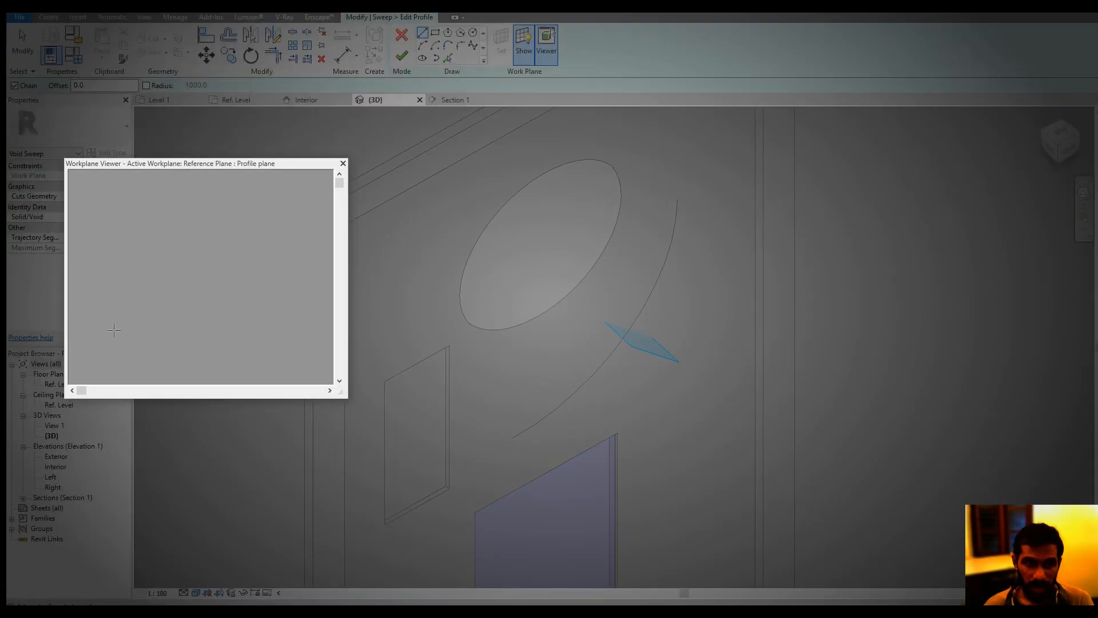
scroll(206, 281, down, 3)
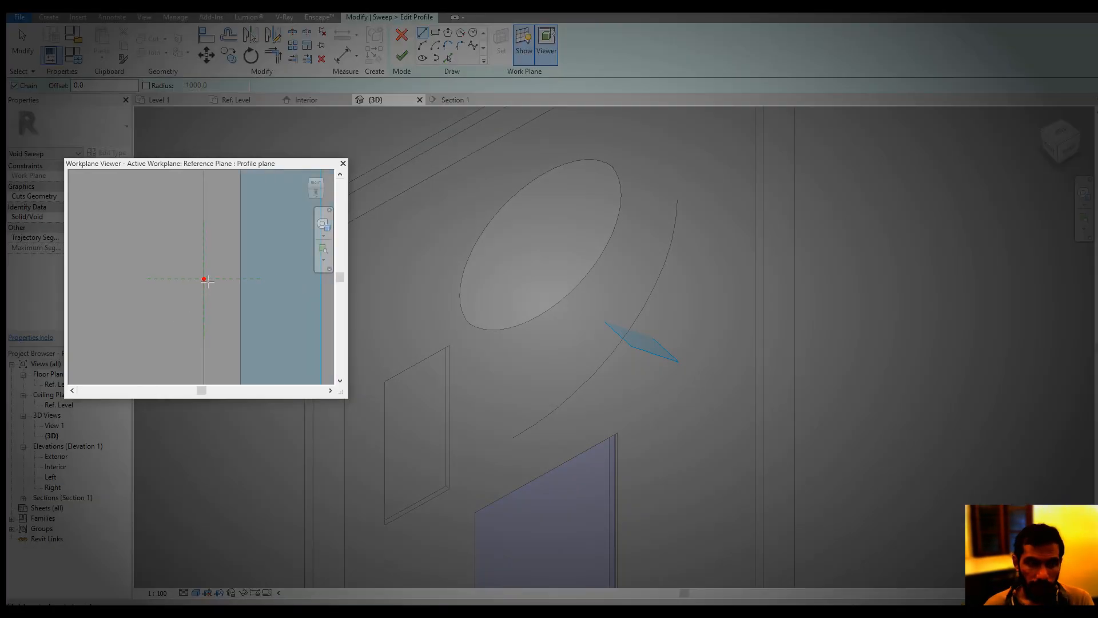
scroll(215, 280, up, 4)
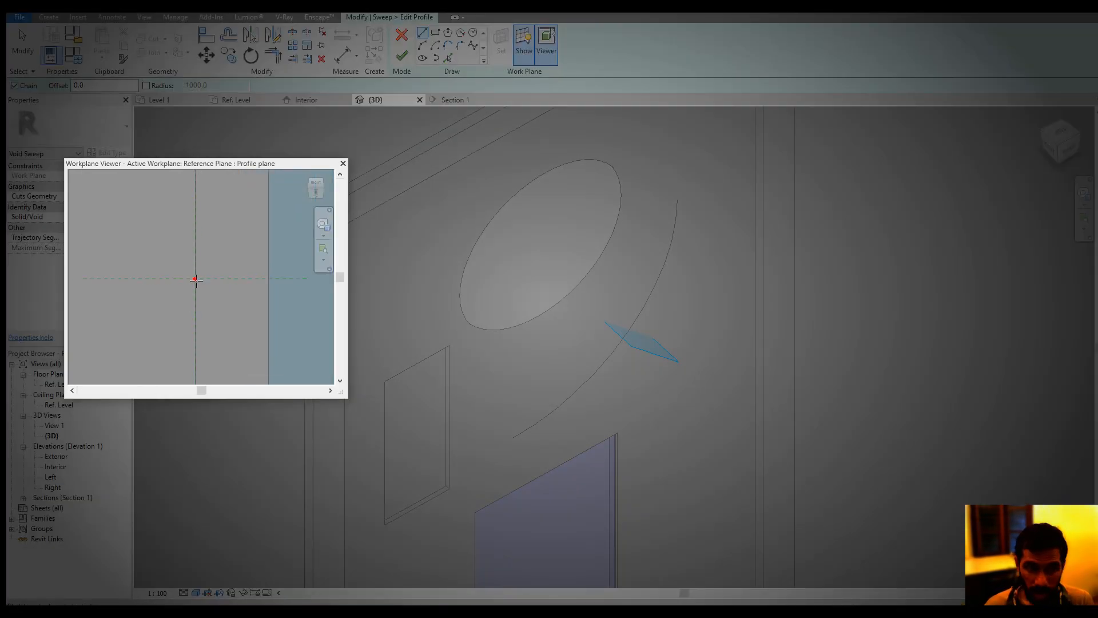
scroll(220, 268, down, 3)
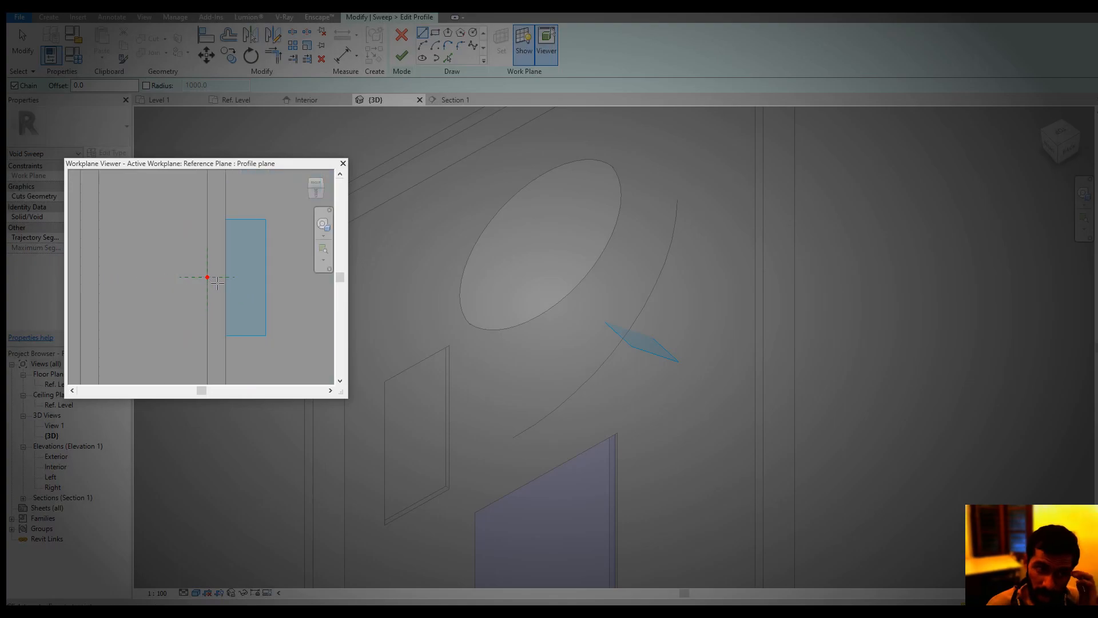
scroll(208, 277, up, 3)
Draw a small circle centred on the path point in the Workplane Viewer, close the viewer, and finish the profile
click(473, 32)
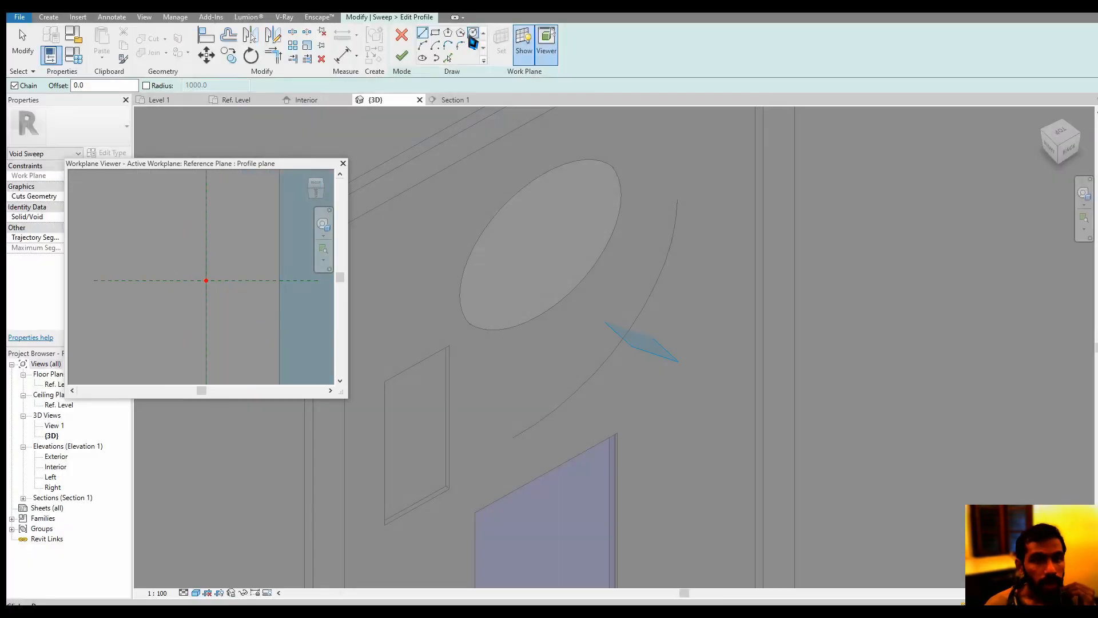
scroll(247, 278, up, 2)
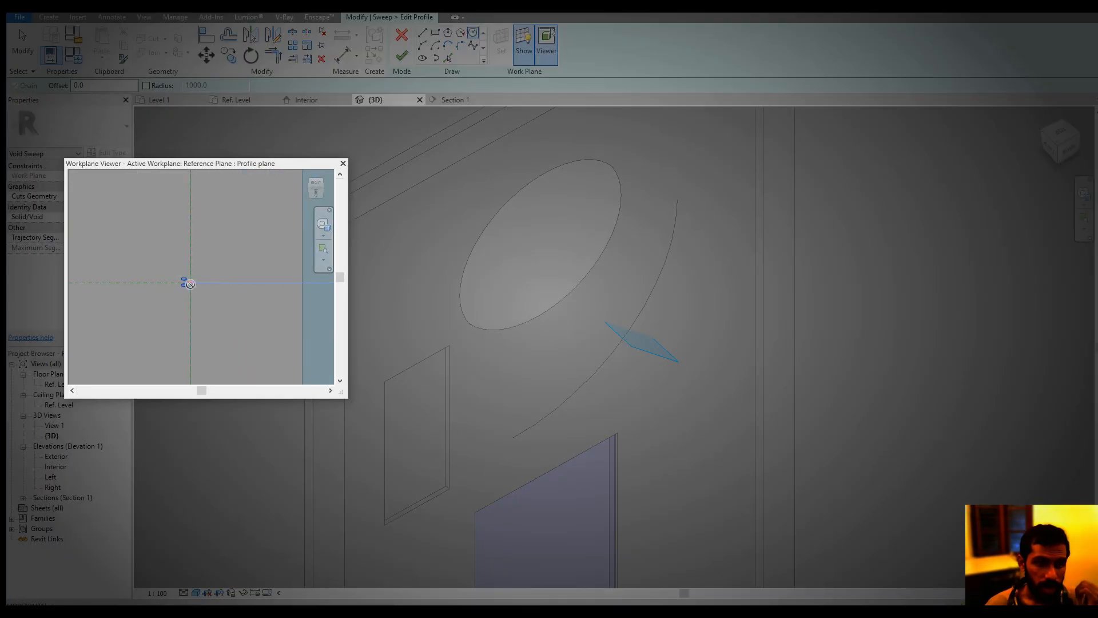
click(192, 303)
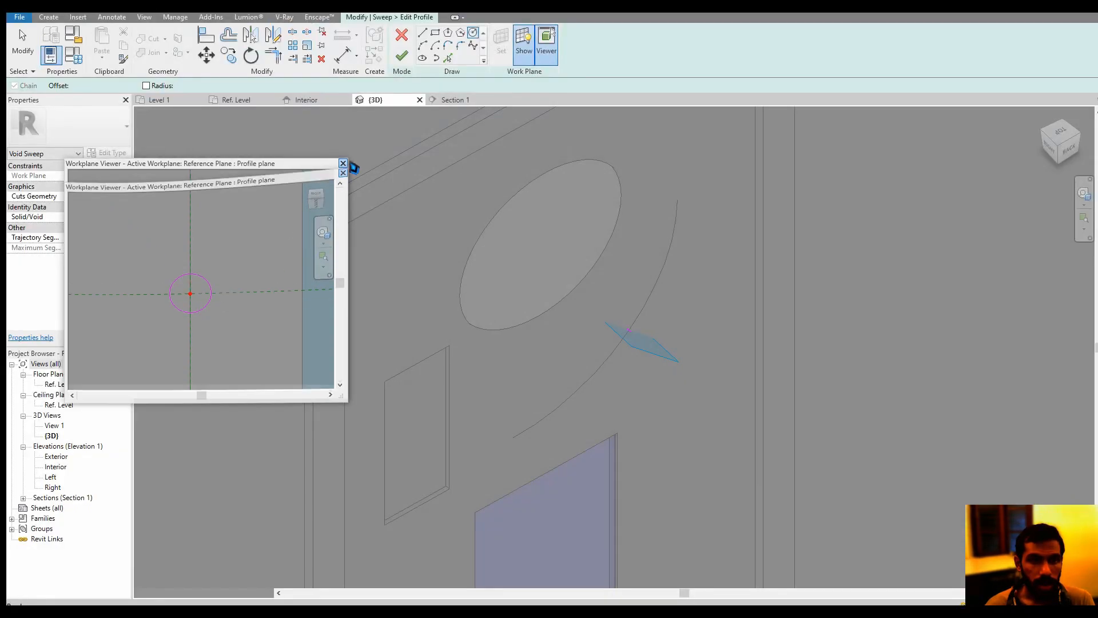
click(343, 163)
click(402, 56)
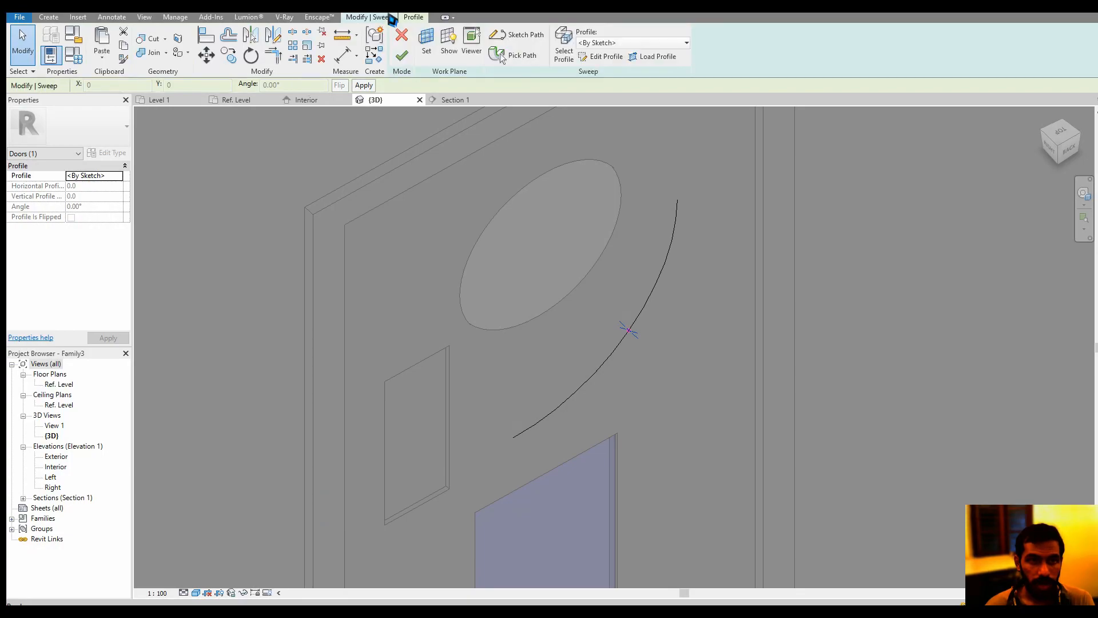
Finish the void sweep along the arc path and leave it deselected
click(400, 55)
key(Escape)
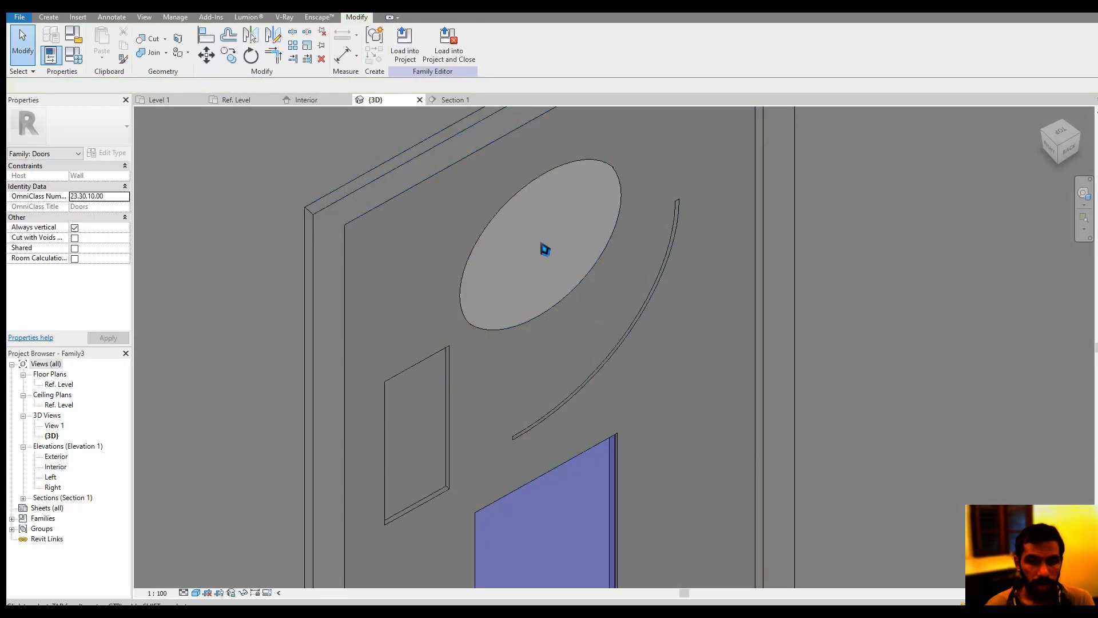
Examine the carved arc groove and its ends on the door panel from several angles
shift+middle_drag(545, 248, 686, 316)
scroll(752, 360, up, 6)
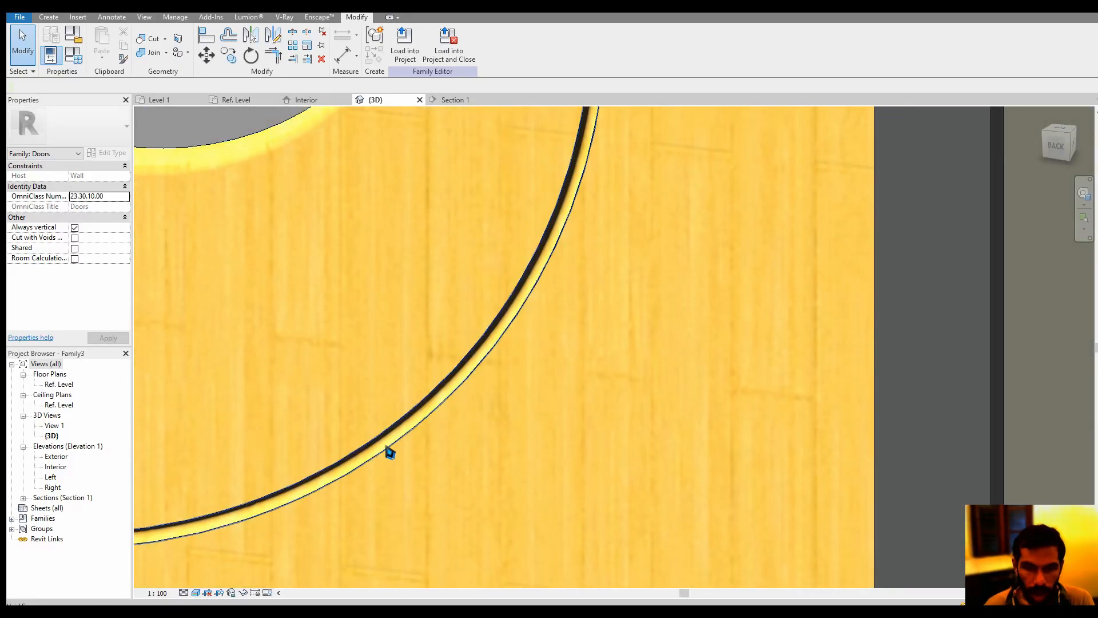
click(387, 452)
shift+middle_drag(485, 413, 479, 438)
click(975, 397)
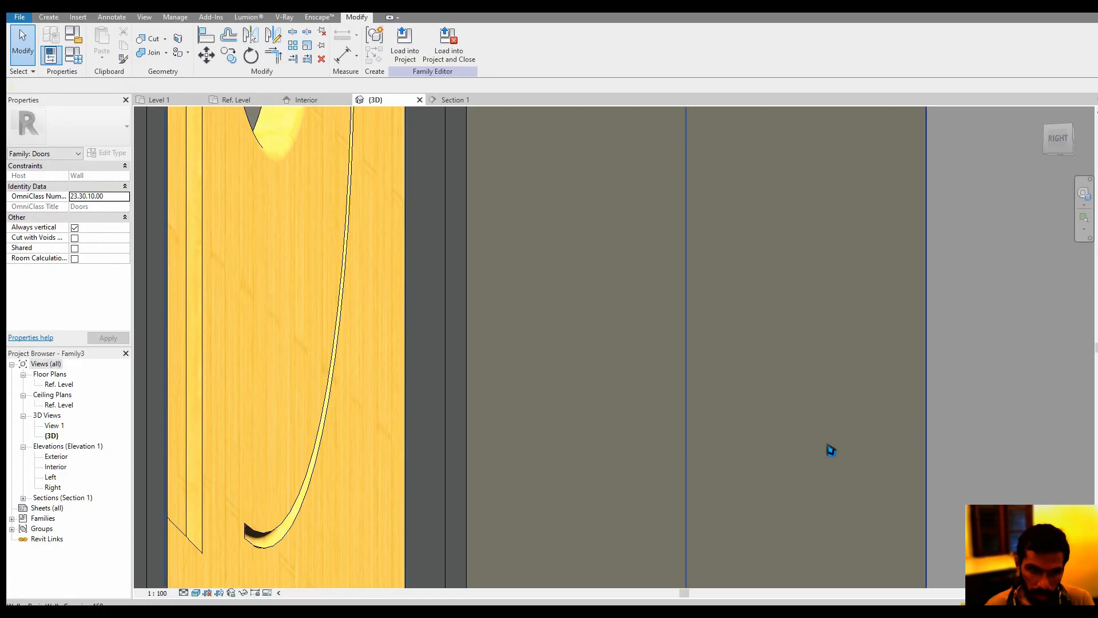
scroll(268, 540, up, 4)
scroll(309, 502, down, 2)
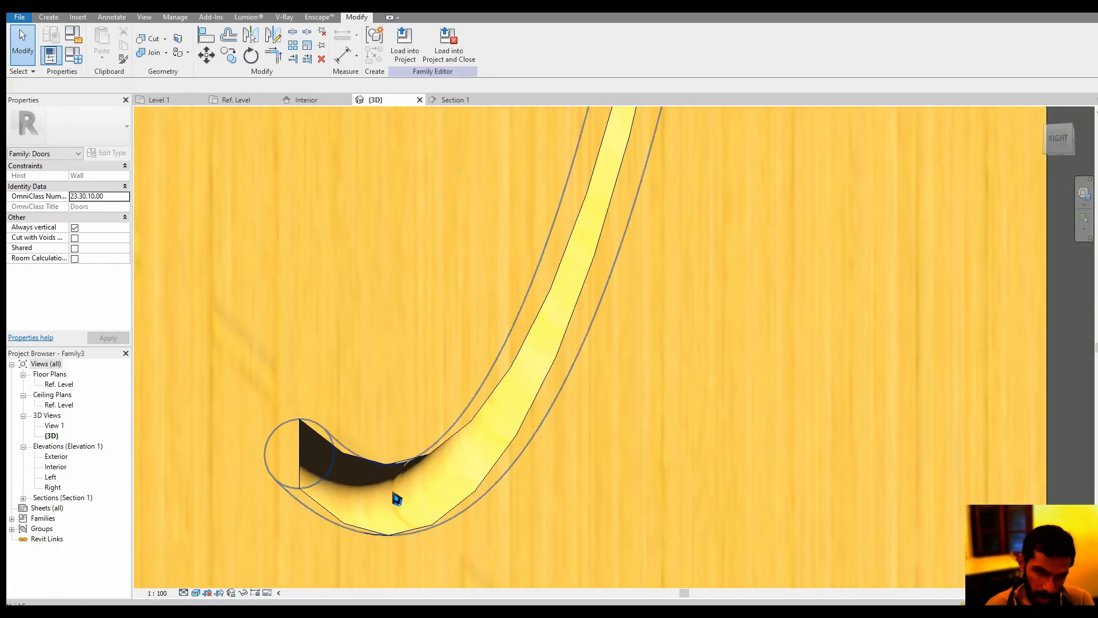
scroll(392, 495, down, 4)
shift+middle_drag(398, 499, 257, 470)
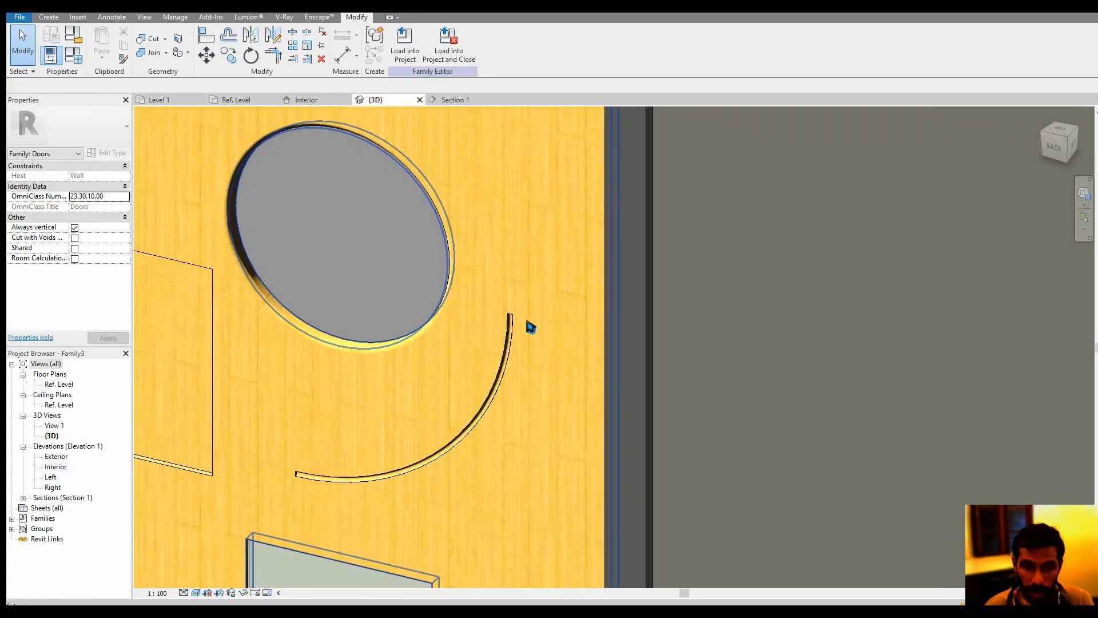
Reopen the arc void sweep and open its circular profile for sketch editing
scroll(522, 335, up, 2)
scroll(464, 322, up, 3)
scroll(433, 282, up, 2)
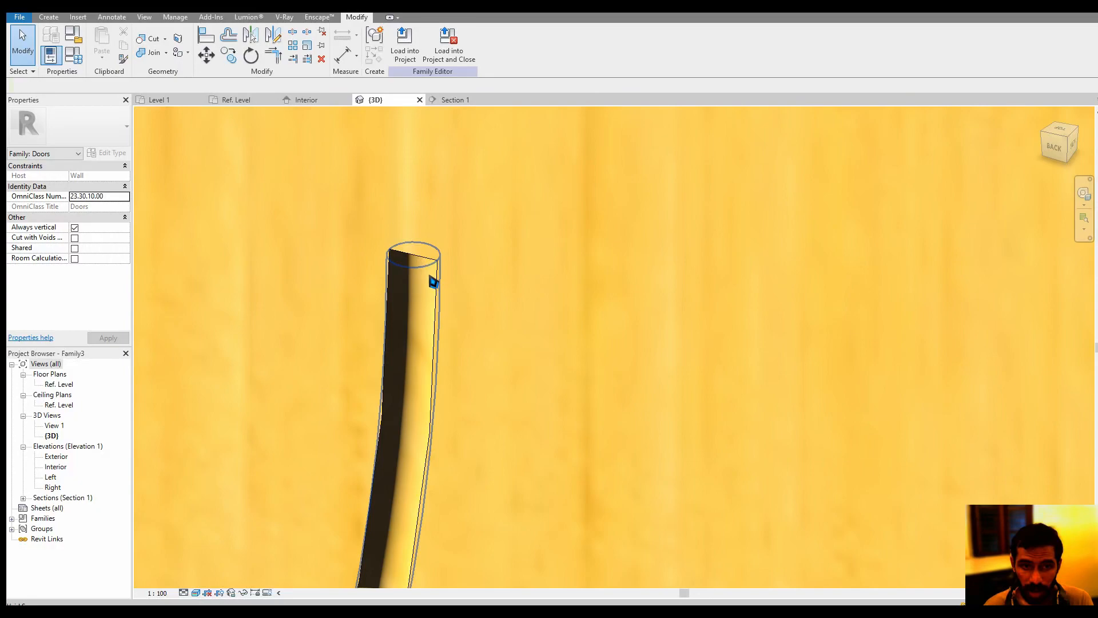
click(433, 281)
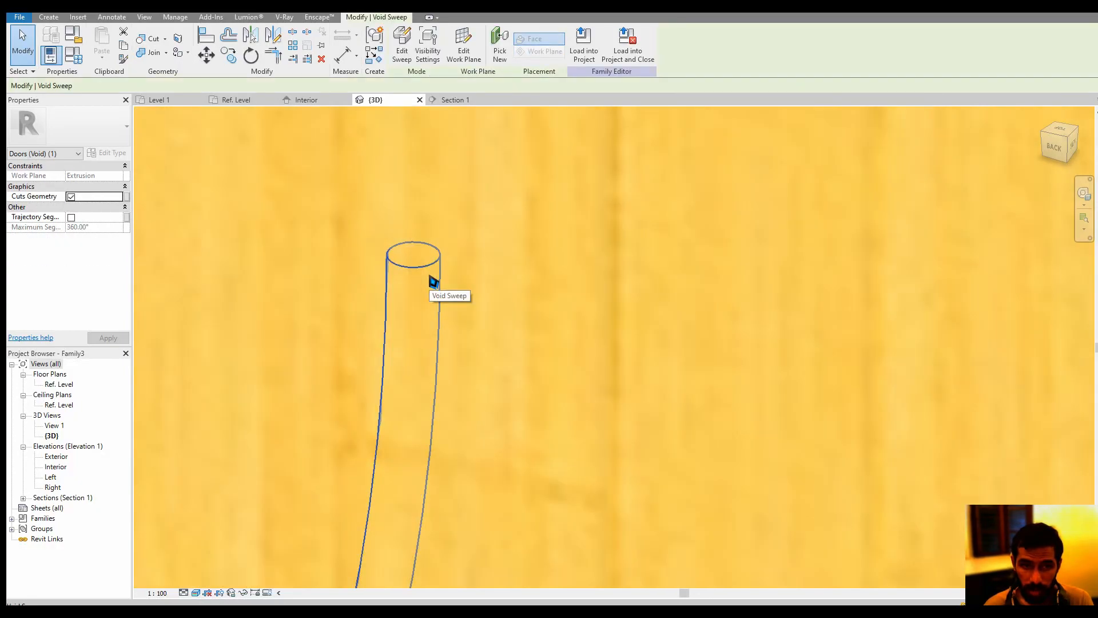
click(407, 54)
scroll(426, 440, up, 5)
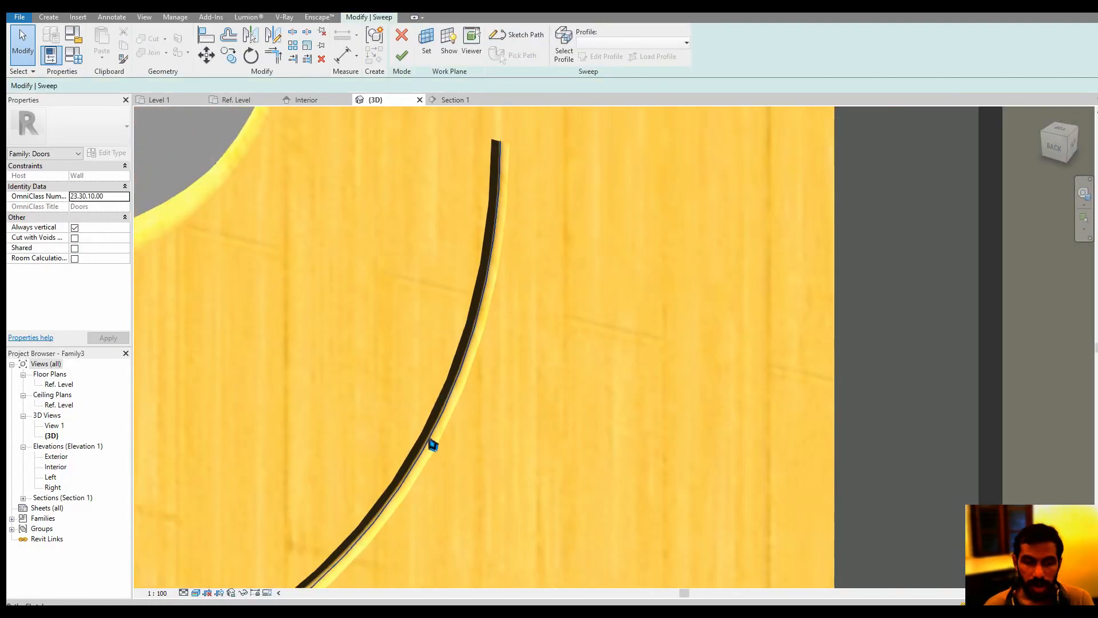
scroll(473, 351, up, 3)
click(491, 358)
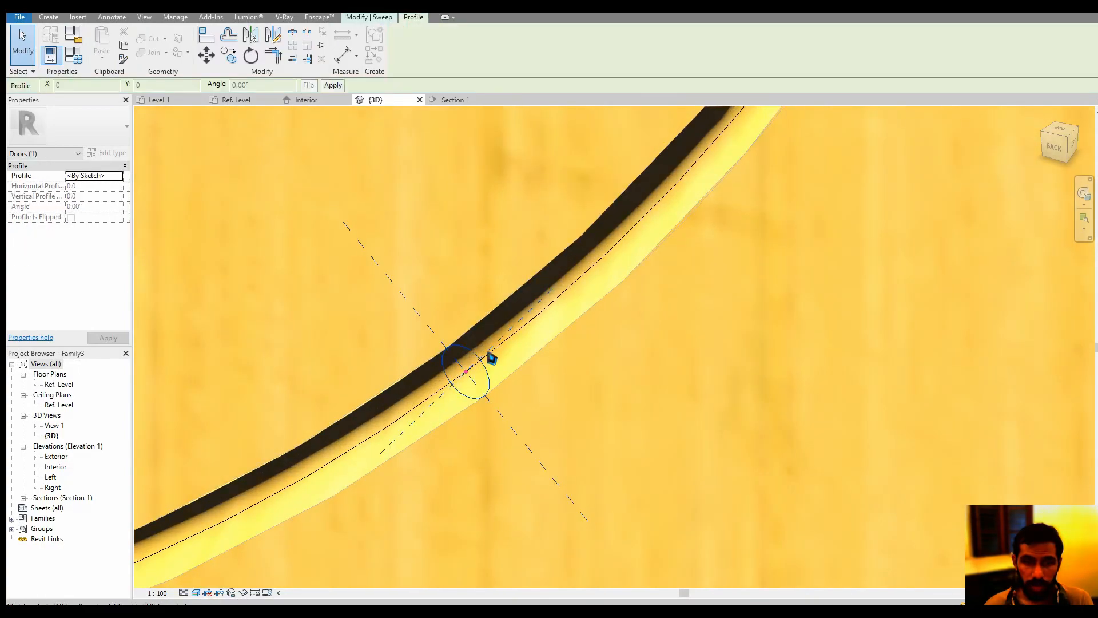
click(369, 17)
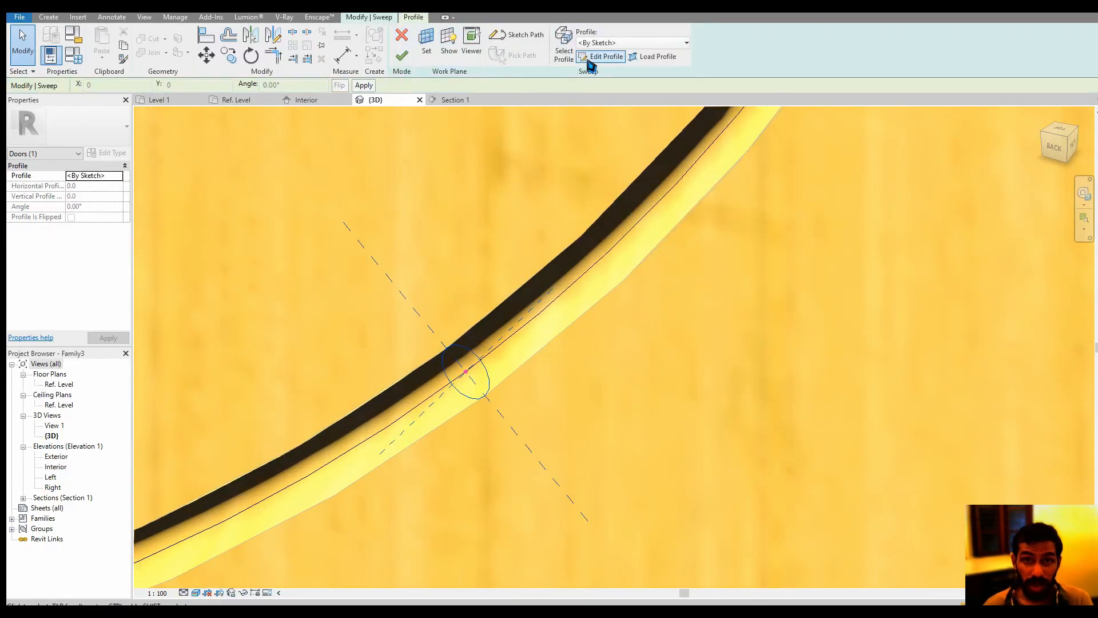
click(606, 56)
Set the profile circle's radius to 10, finish the profile and the sweep, and deselect it
click(476, 358)
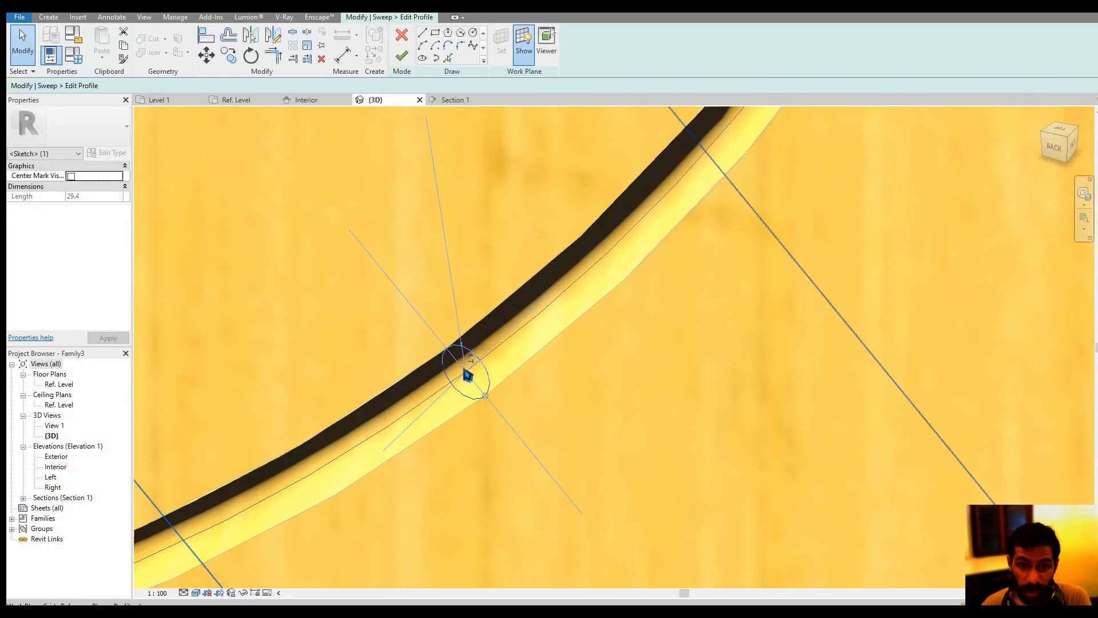
text(10)
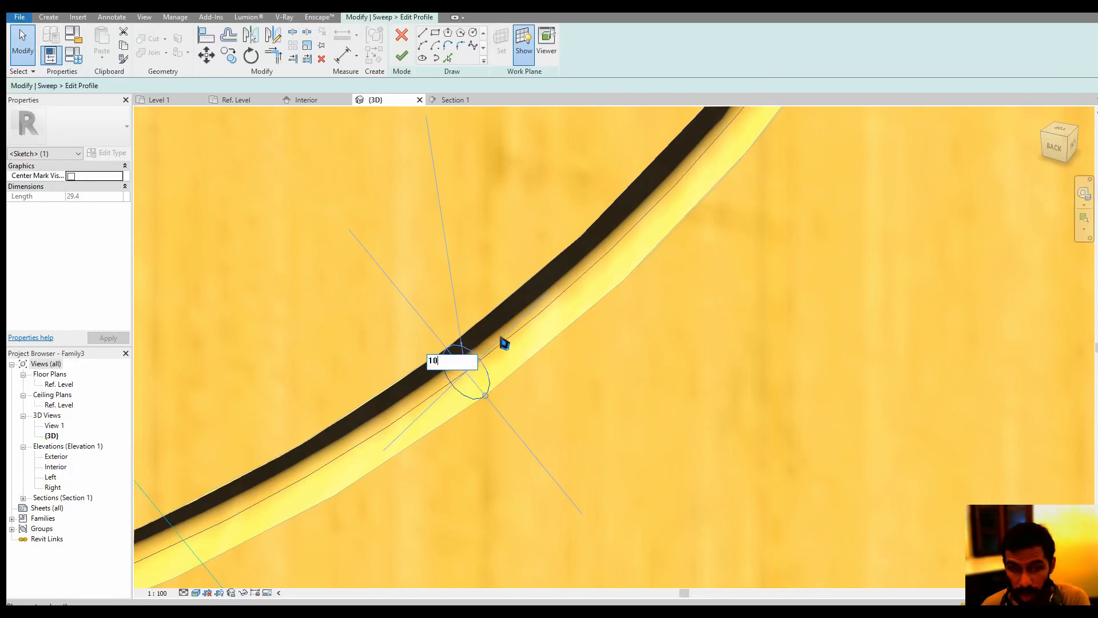
click(403, 56)
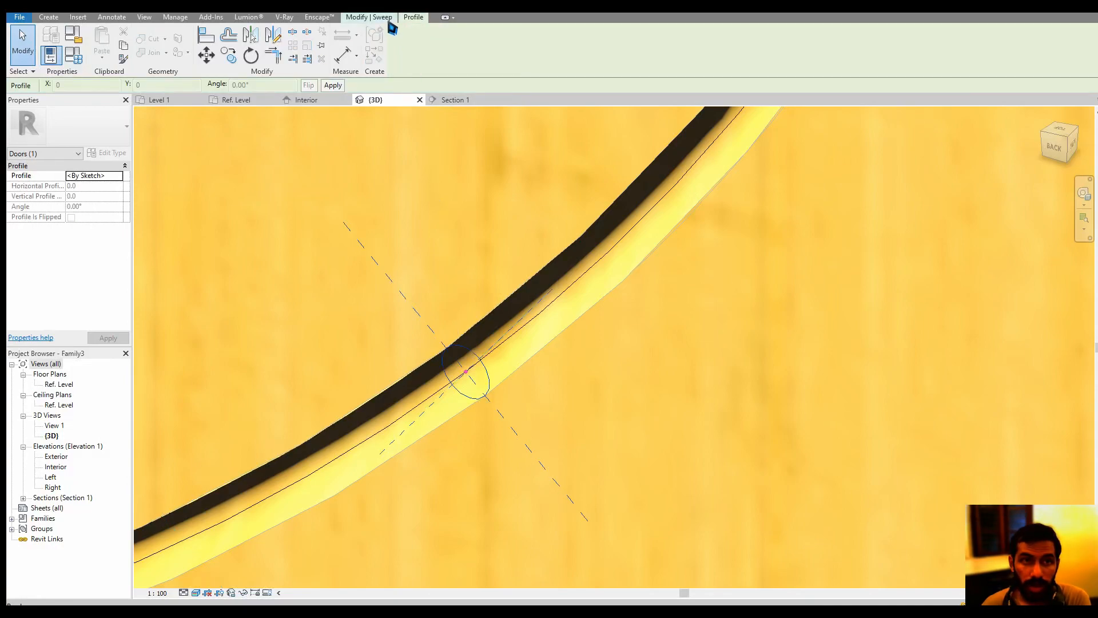
click(402, 57)
scroll(424, 240, down, 2)
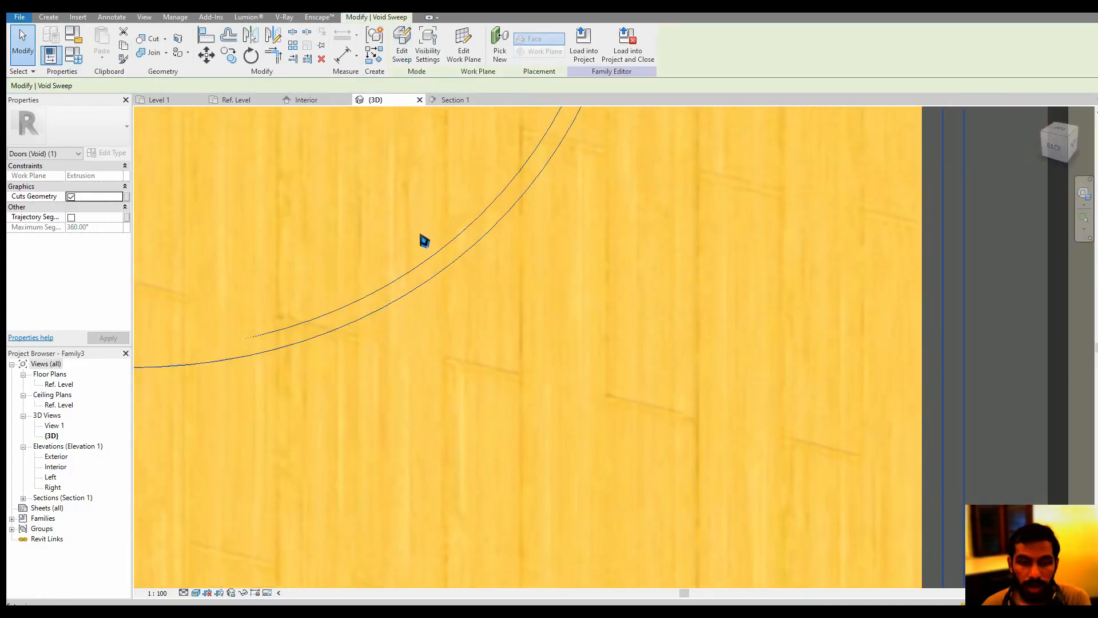
scroll(423, 240, down, 1)
middle_drag(410, 263, 508, 416)
scroll(508, 416, down, 2)
click(386, 148)
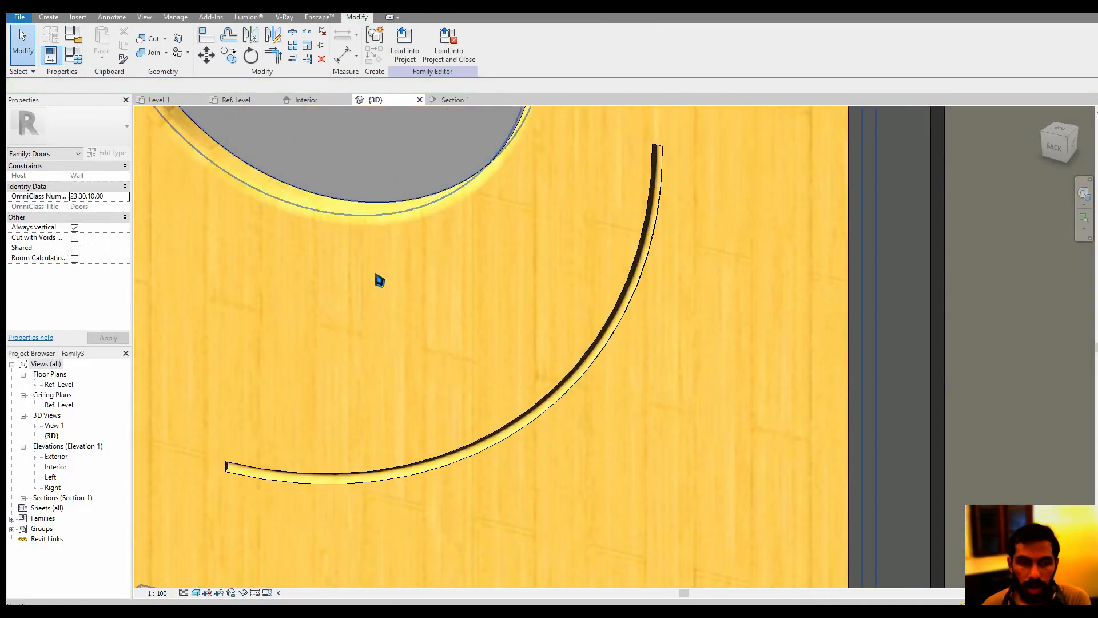
Inspect the arc groove and door openings in the 3D view and check the door in the Interior elevation
shift+middle_drag(394, 426, 426, 237)
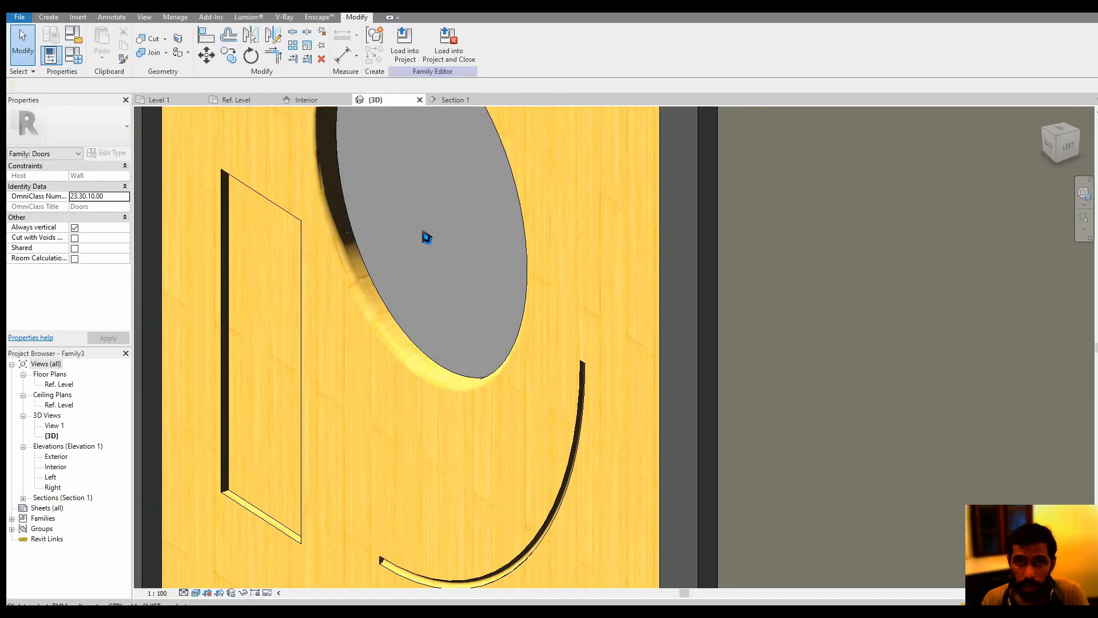
scroll(445, 250, down, 3)
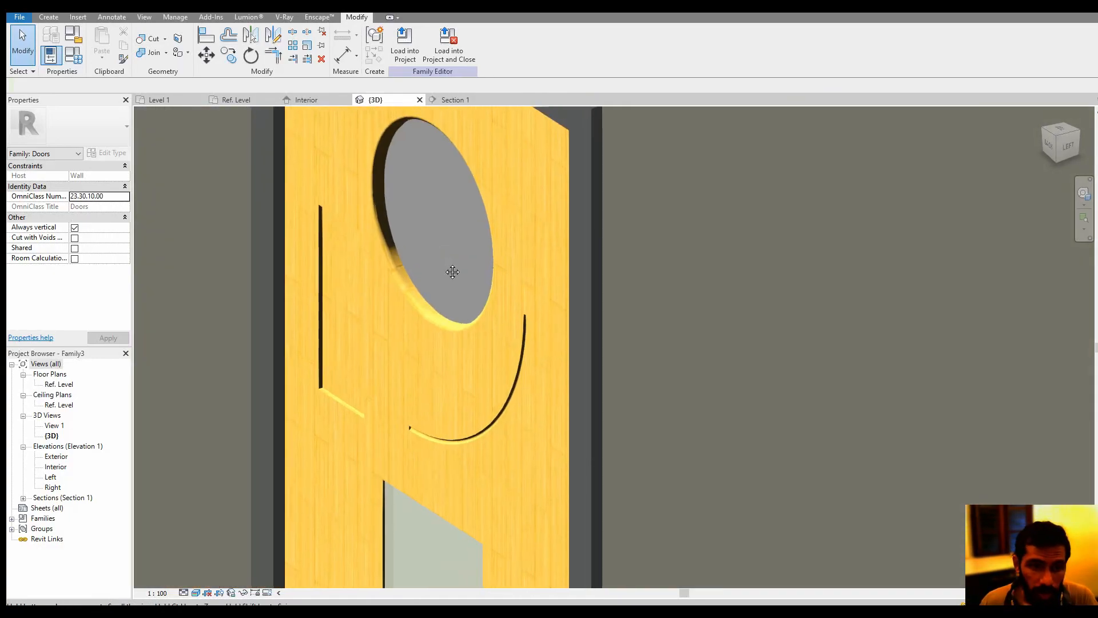
shift+middle_drag(451, 272, 464, 230)
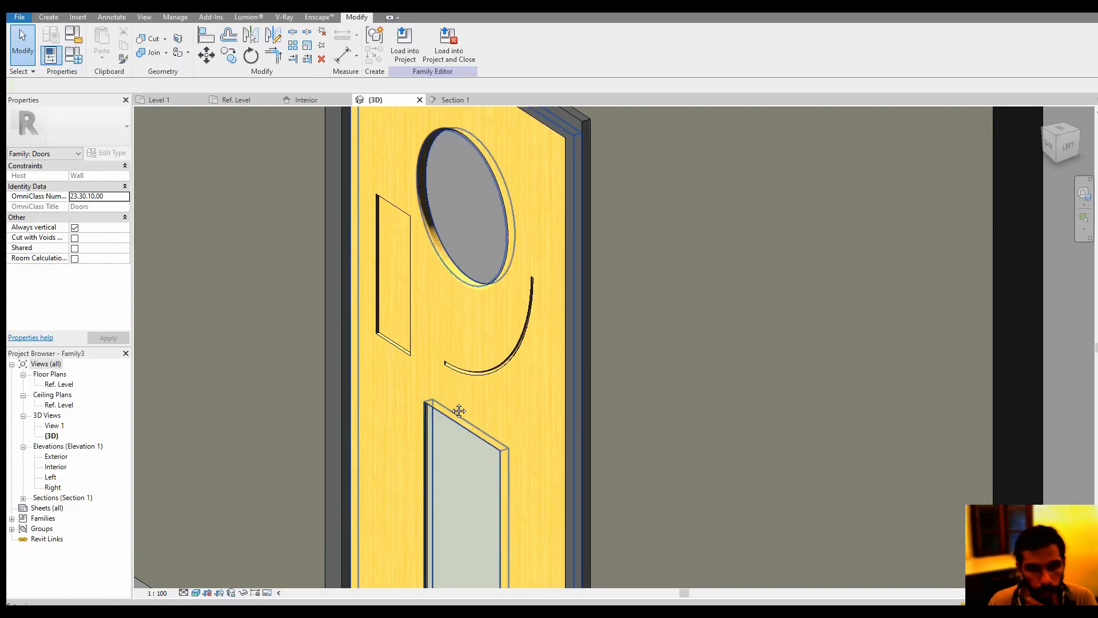
middle_drag(459, 411, 481, 372)
shift+middle_drag(455, 314, 478, 317)
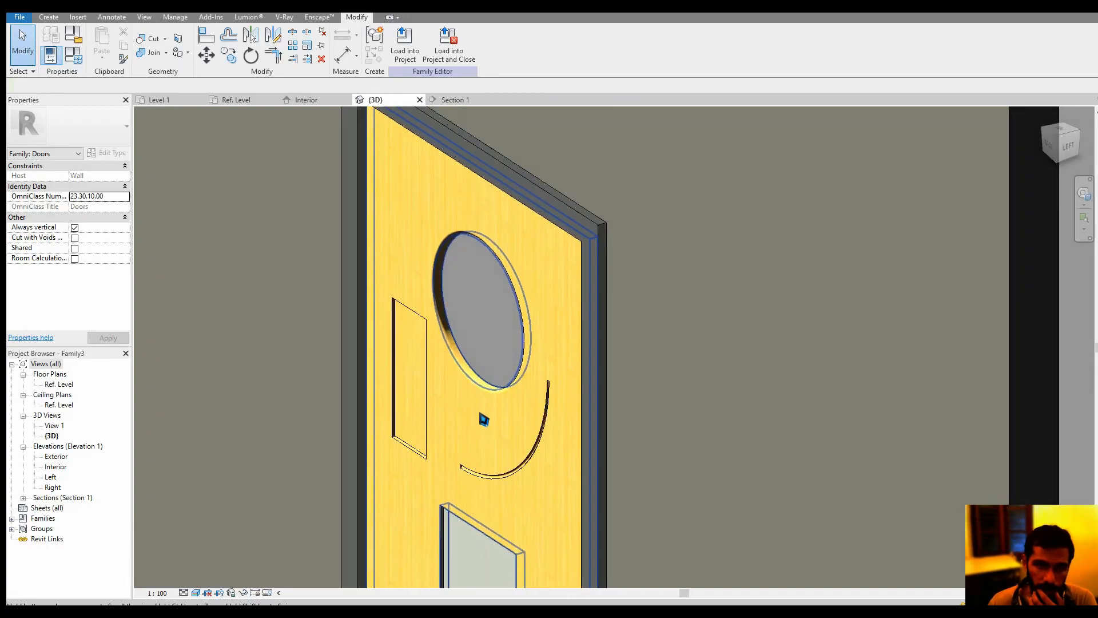
click(308, 100)
middle_drag(502, 321, 494, 331)
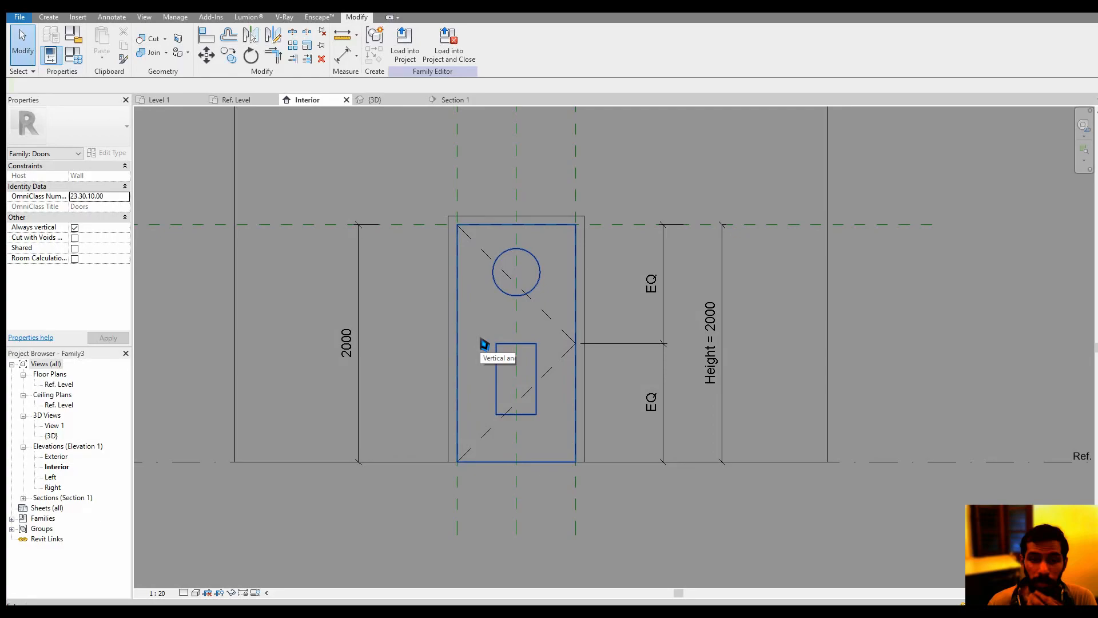
scroll(484, 344, up, 1)
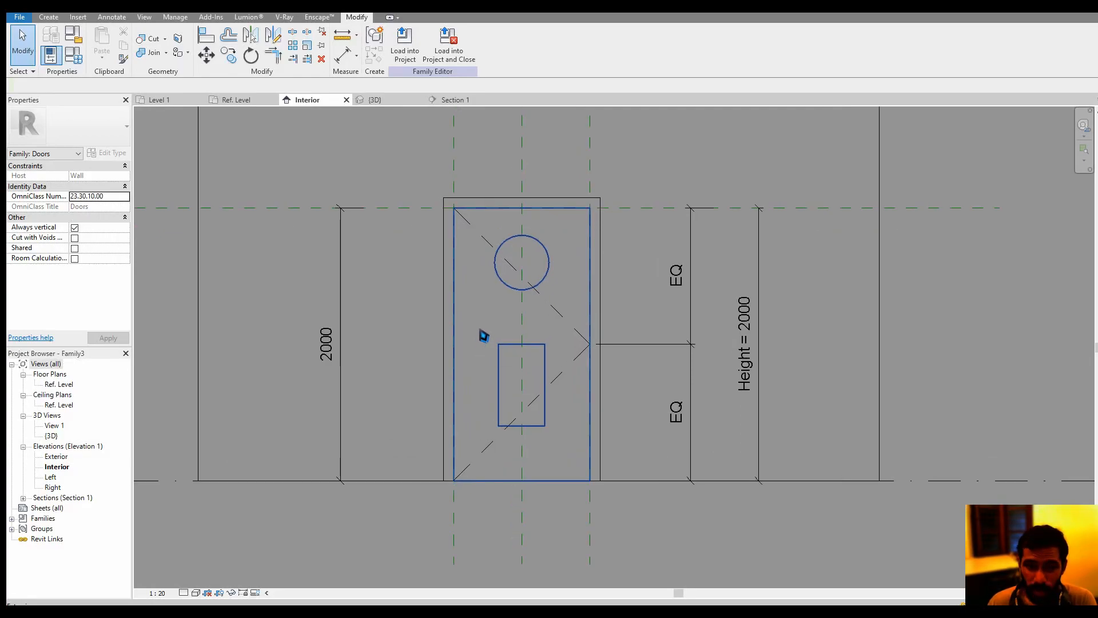
Create a new family from the Metric Generic Model face based.rft template
click(51, 18)
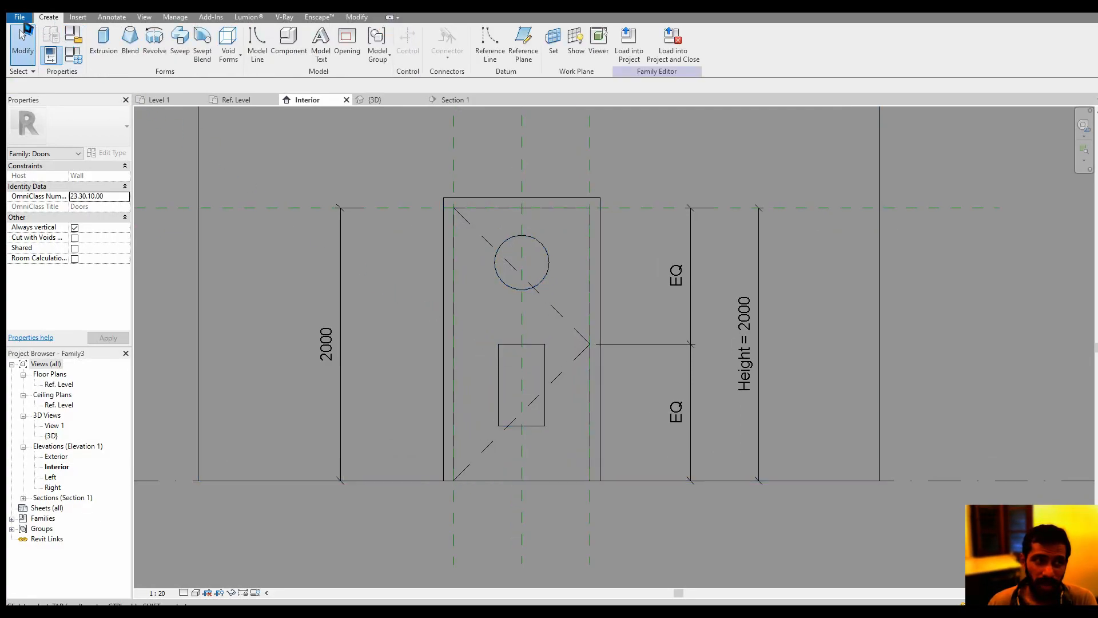
click(19, 17)
mouse_move(76, 60)
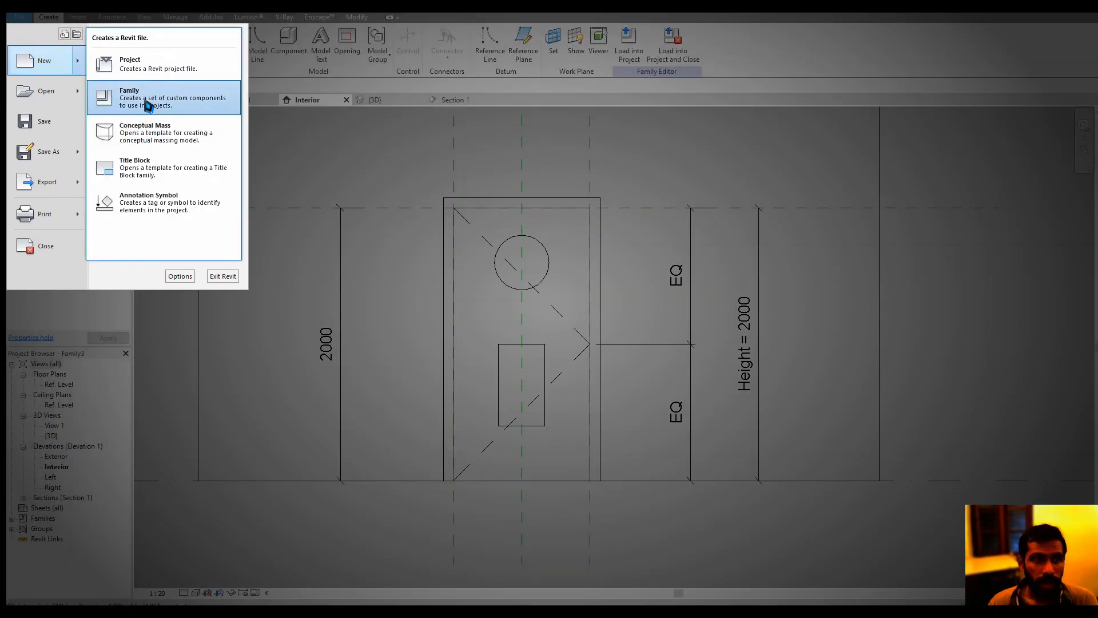
click(148, 100)
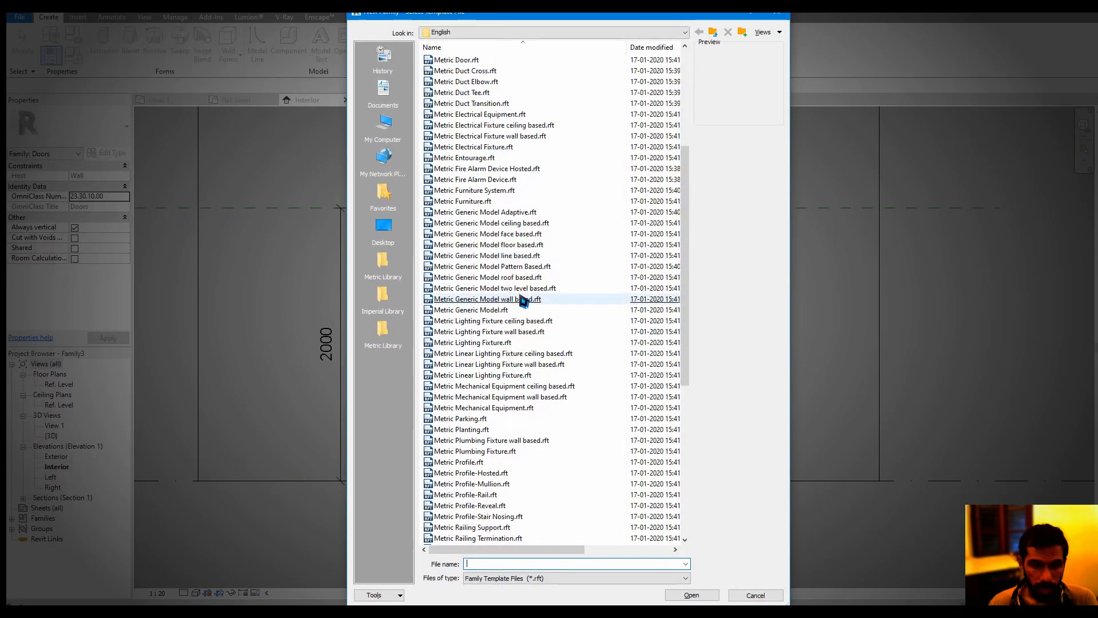
double_click(536, 236)
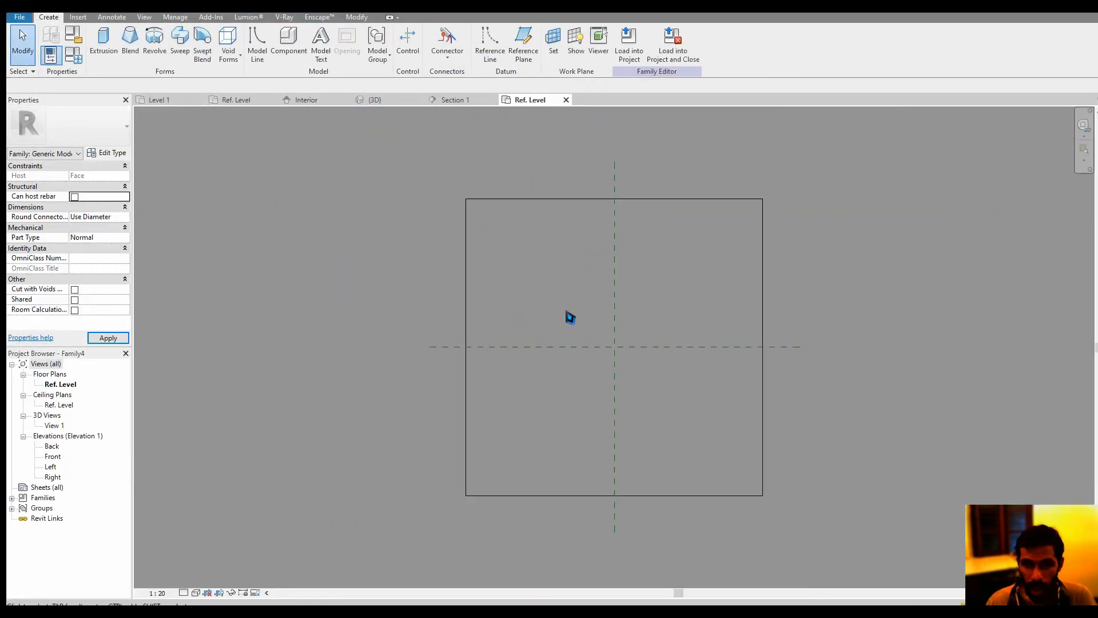
Start a revolve in the Left elevation and draw a short vertical axis line upward from Ref. Level on the centre reference plane
scroll(595, 355, up, 2)
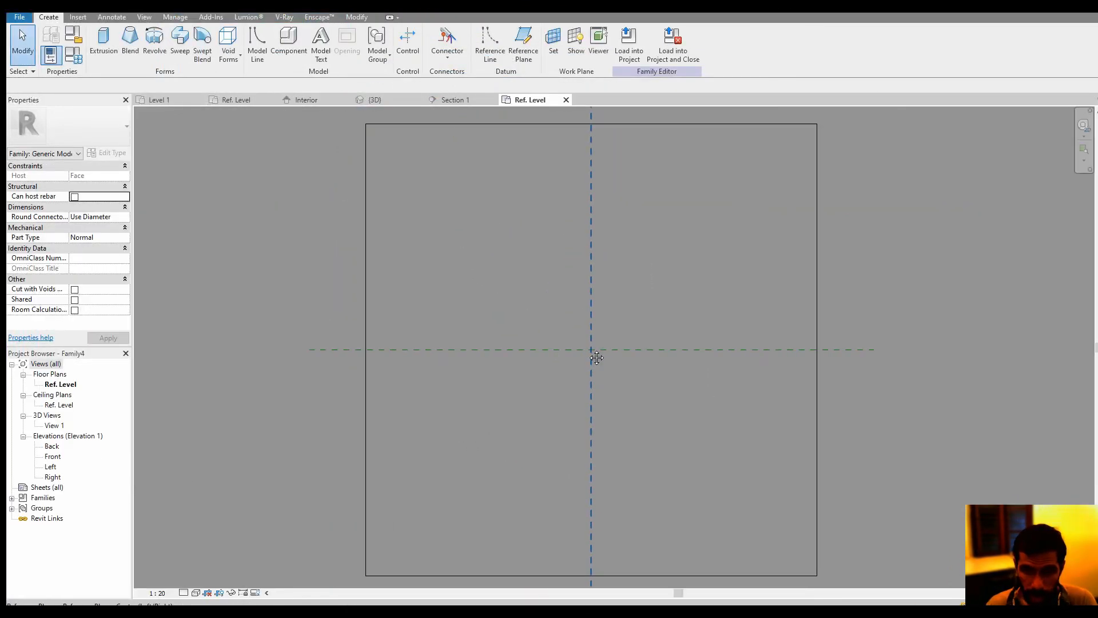
scroll(449, 347, down, 1)
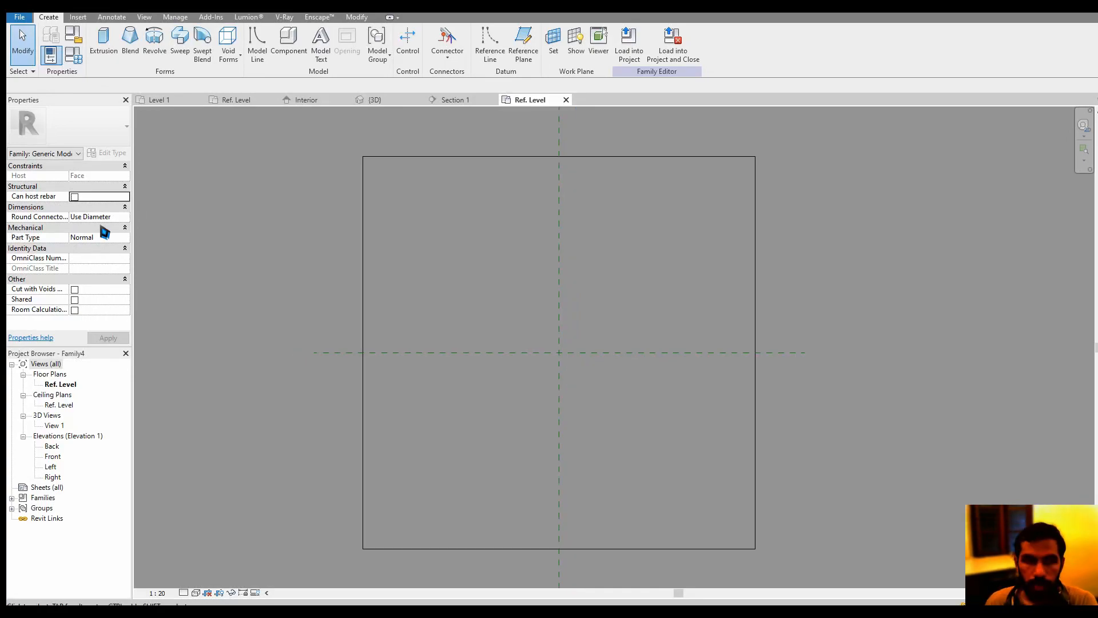
double_click(52, 467)
scroll(563, 416, up, 3)
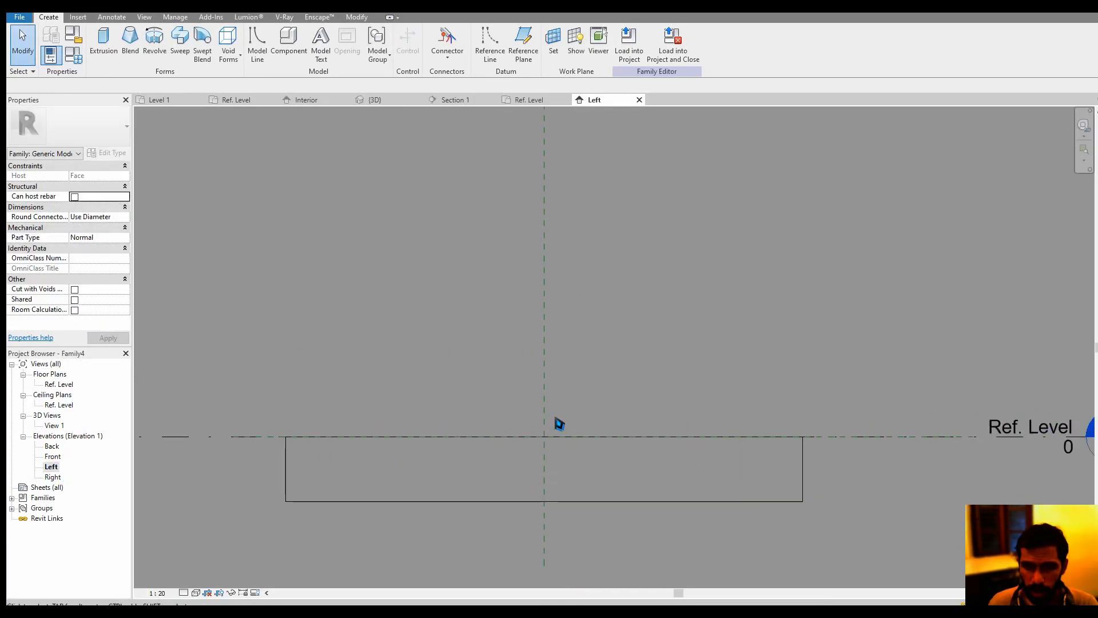
scroll(559, 423, up, 2)
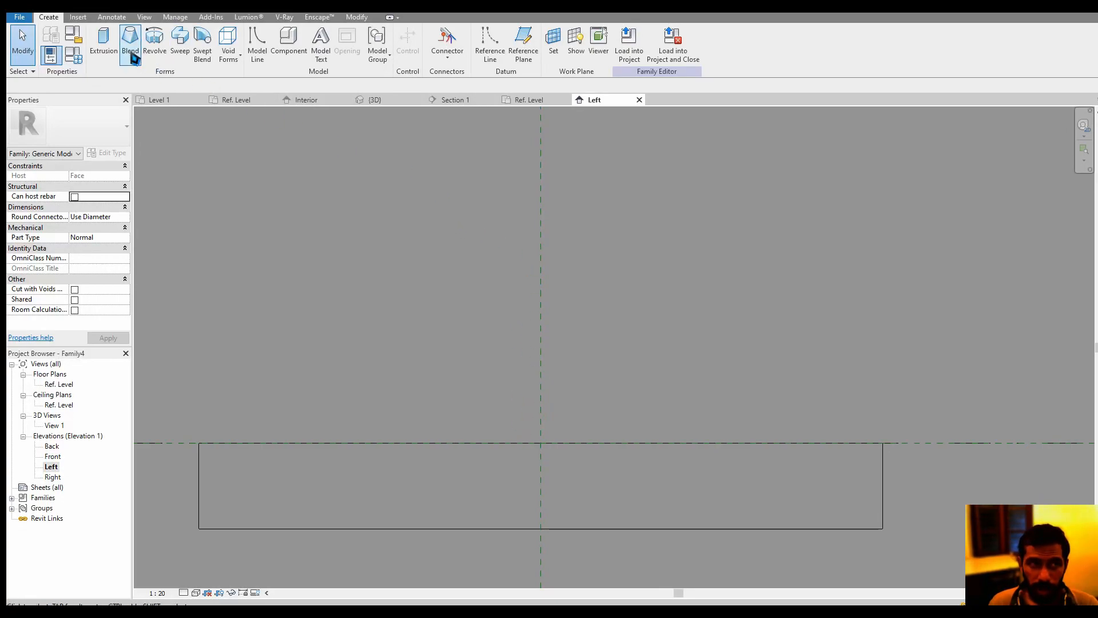
click(154, 39)
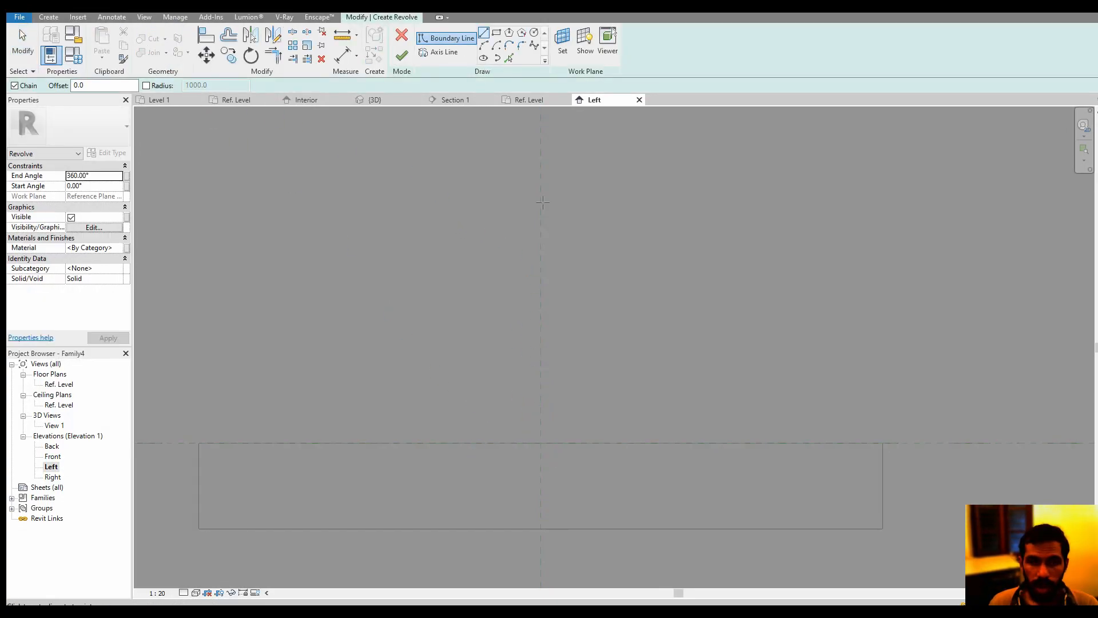
click(444, 52)
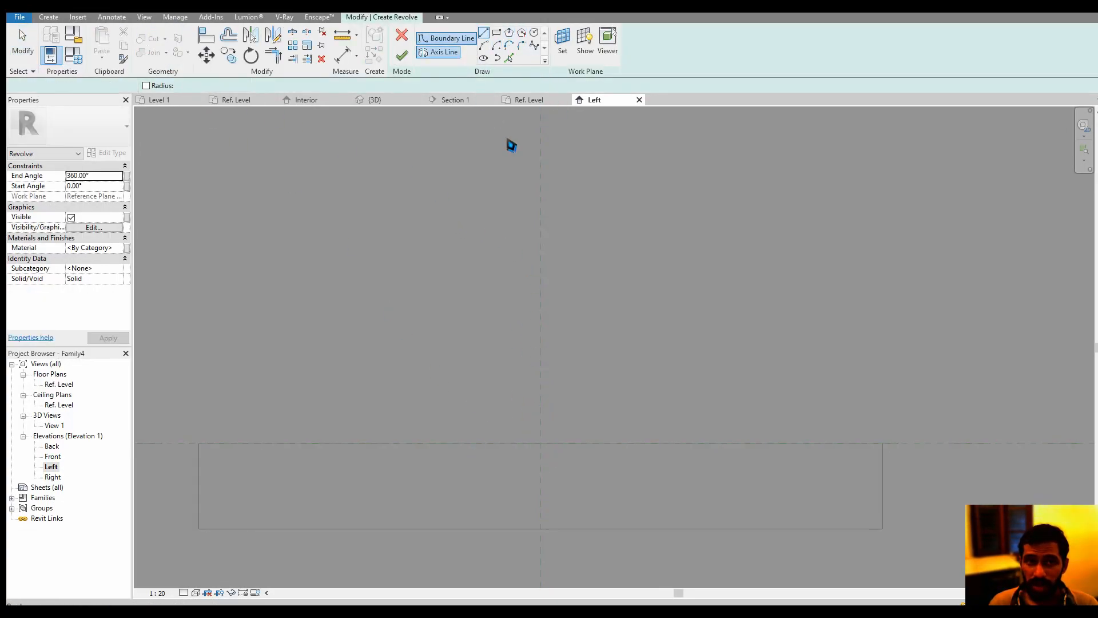
click(539, 442)
click(545, 405)
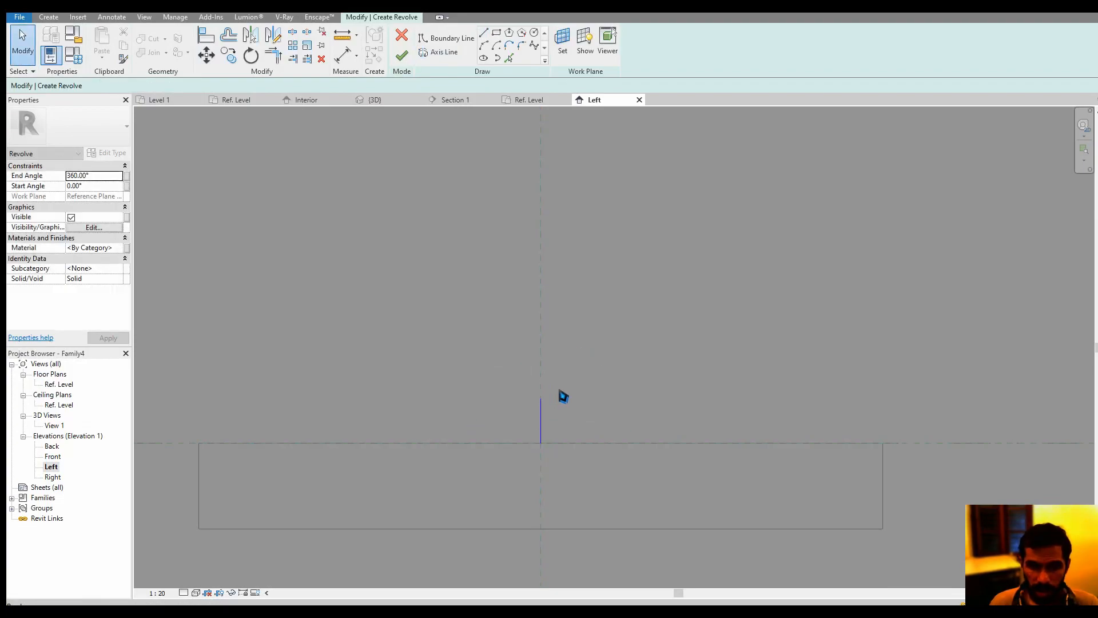
middle_drag(533, 166, 509, 125)
Draw a closed tapered boundary along the axis from Ref. Level, about 101 mm high and 47 mm wide at its upper end, and finish the revolve
click(457, 39)
scroll(520, 406, up, 2)
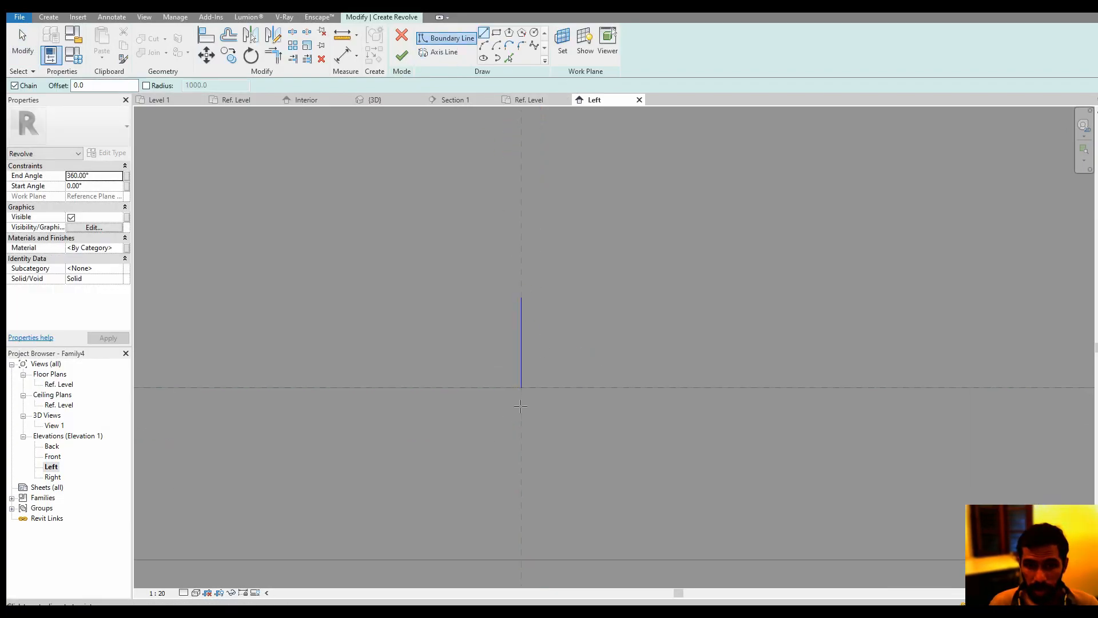
click(530, 388)
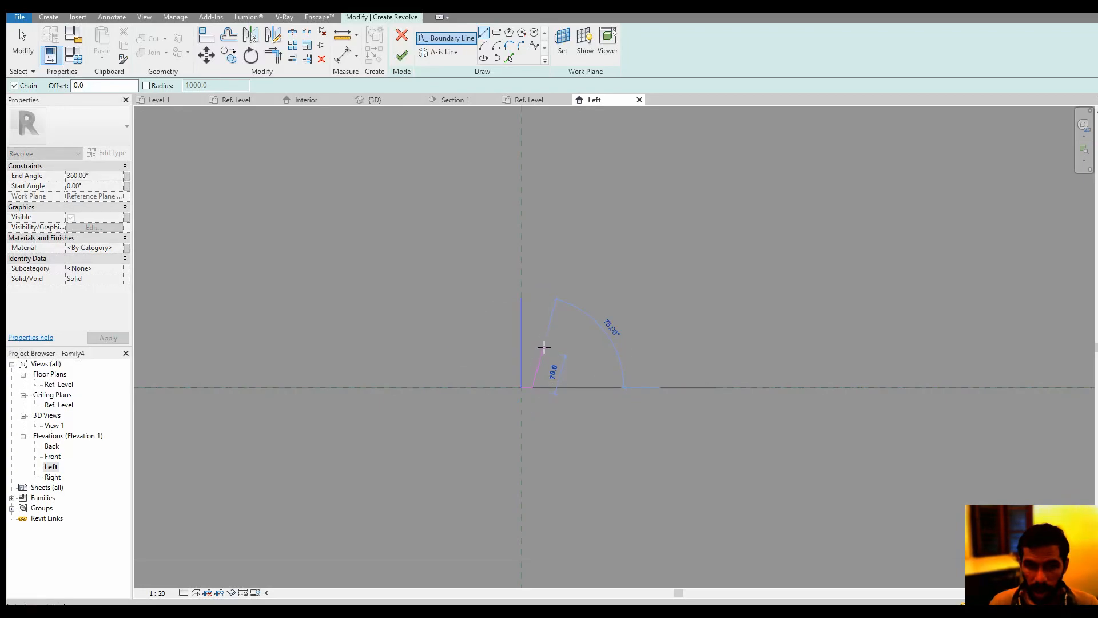
click(548, 330)
click(522, 330)
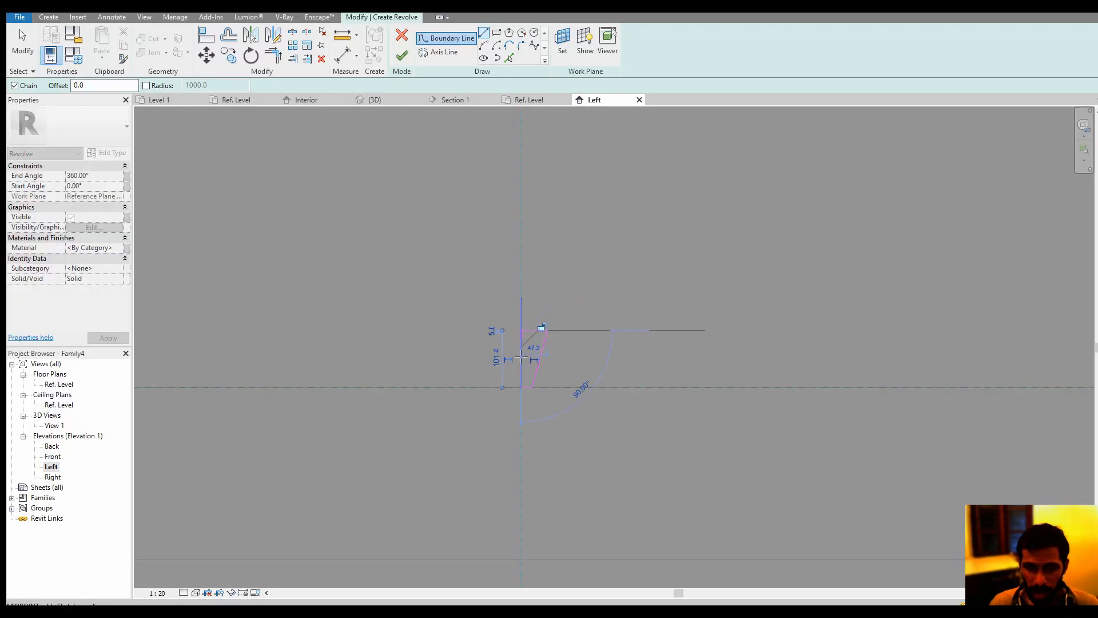
click(522, 387)
key(Escape)
key(Escape)
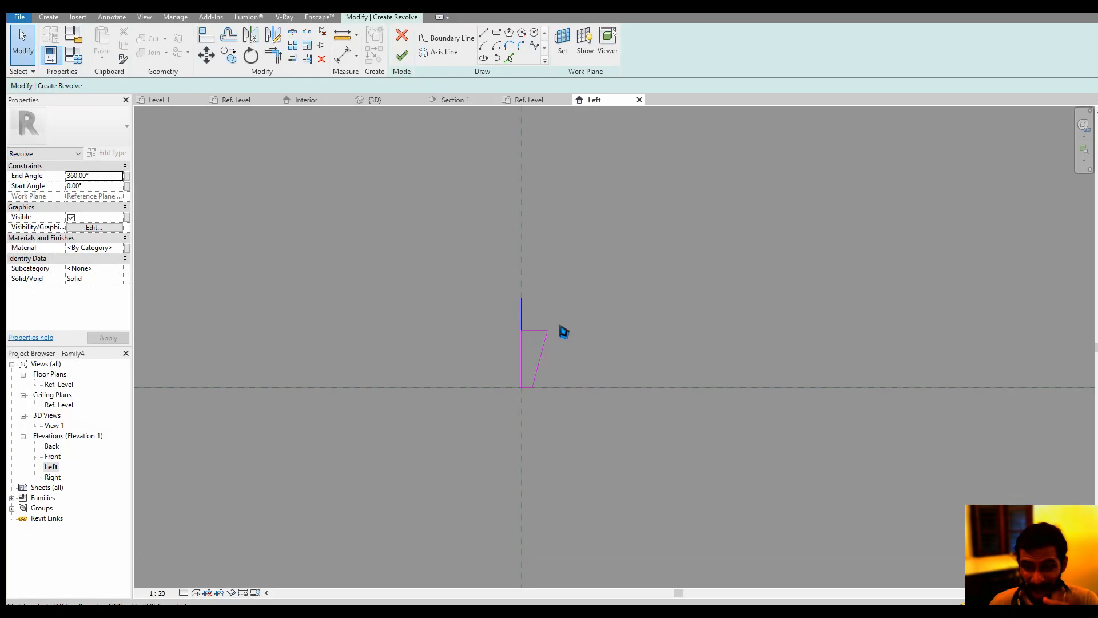
click(402, 55)
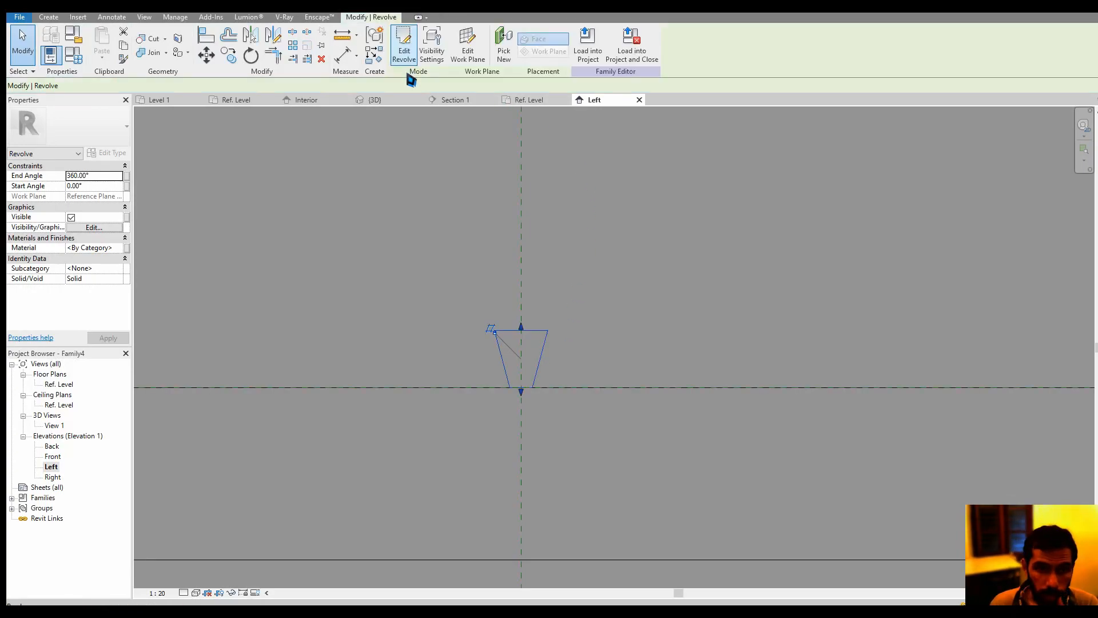
Load the face-based family into Family3 only, leaving Project1 out
click(587, 43)
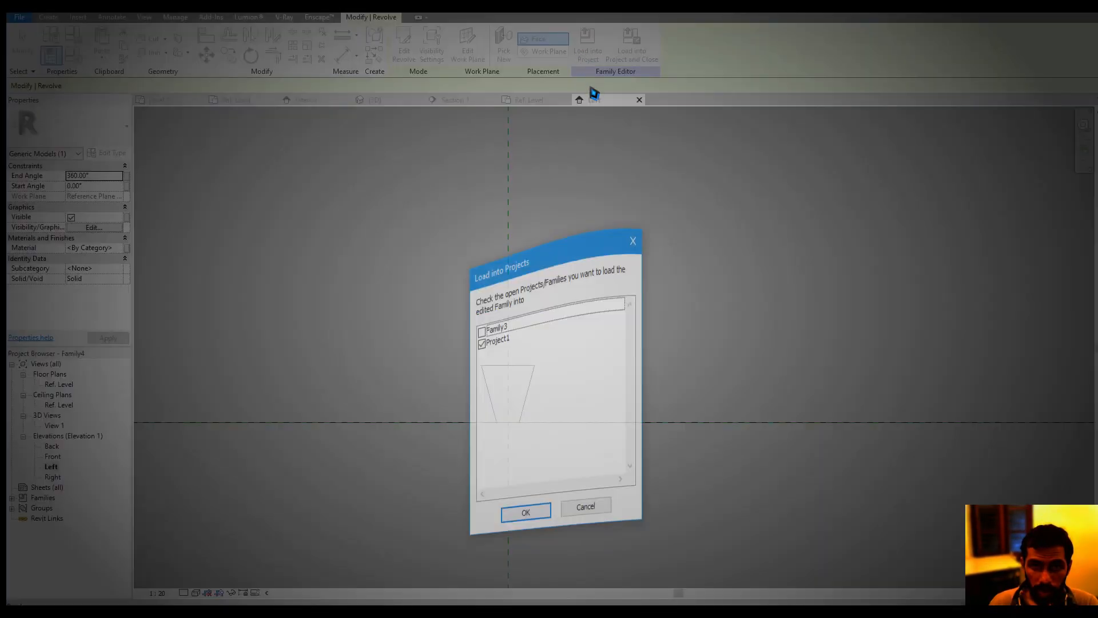
click(481, 257)
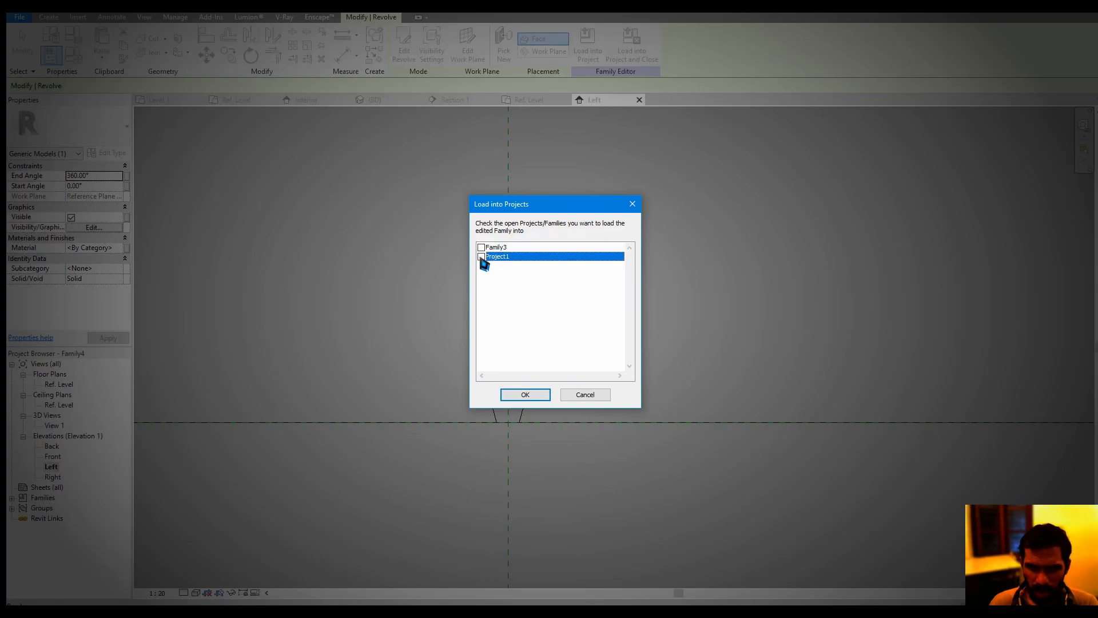
click(482, 249)
click(525, 395)
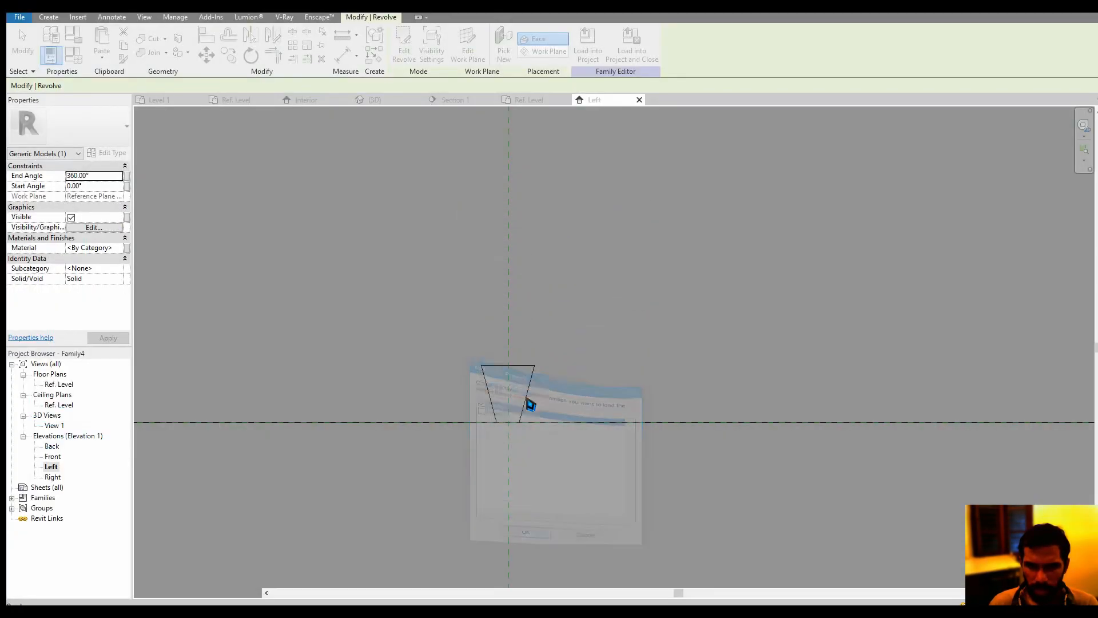
Place the loaded component on the door panel's face near the free edge in plan, flipped to project outward, and end placement
middle_drag(561, 395, 646, 405)
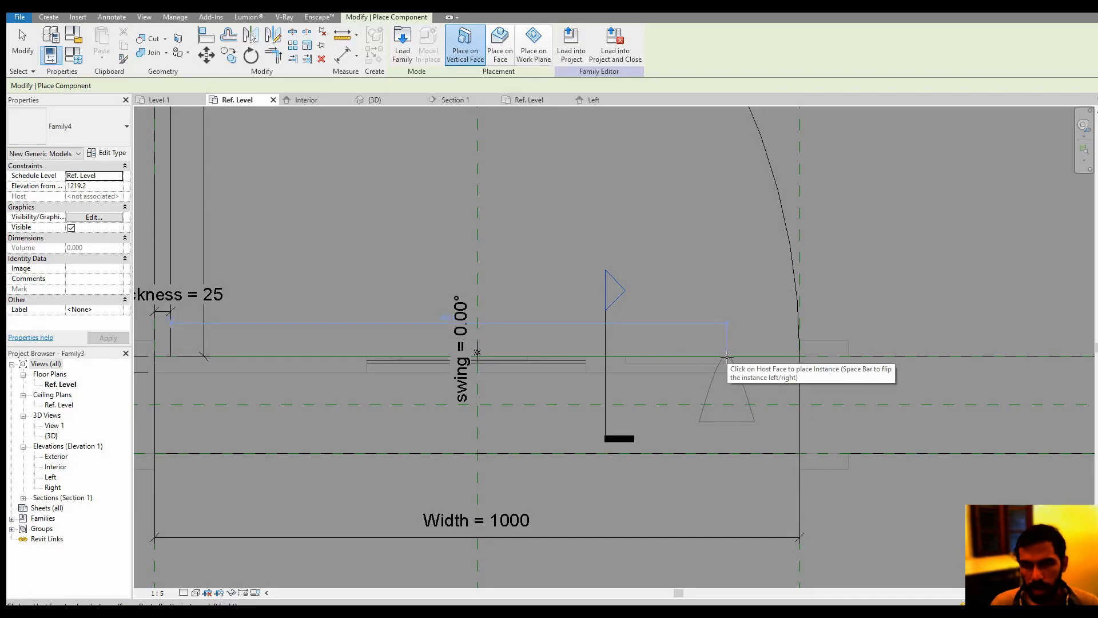
key(space)
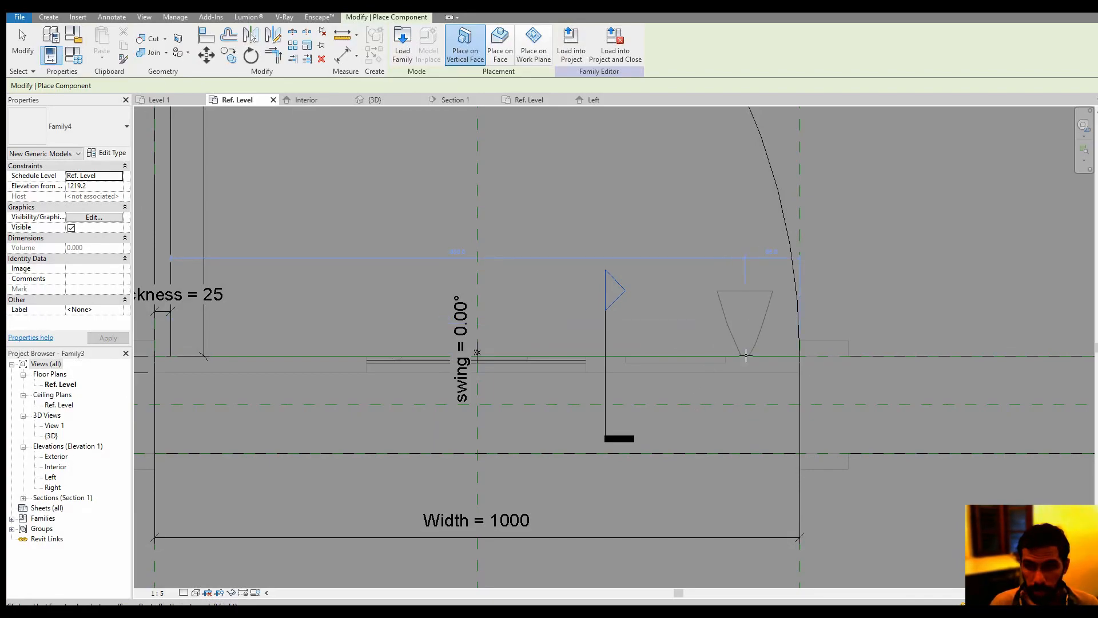
click(744, 356)
key(Escape)
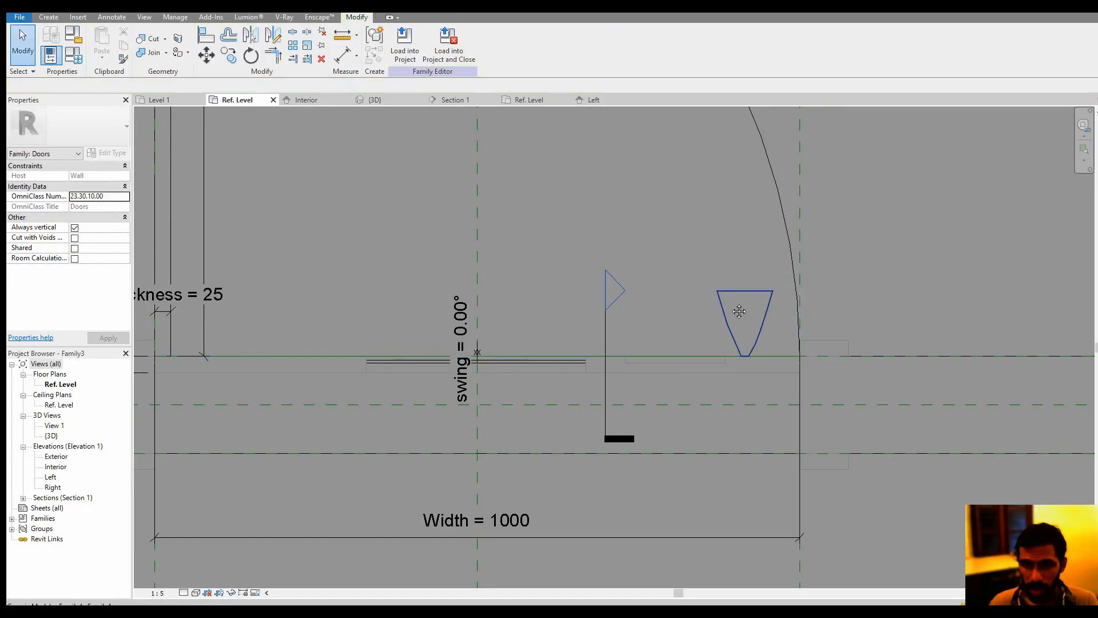
Examine the placed knob's position on the door panel in the 3D view
middle_drag(434, 145, 372, 160)
click(375, 100)
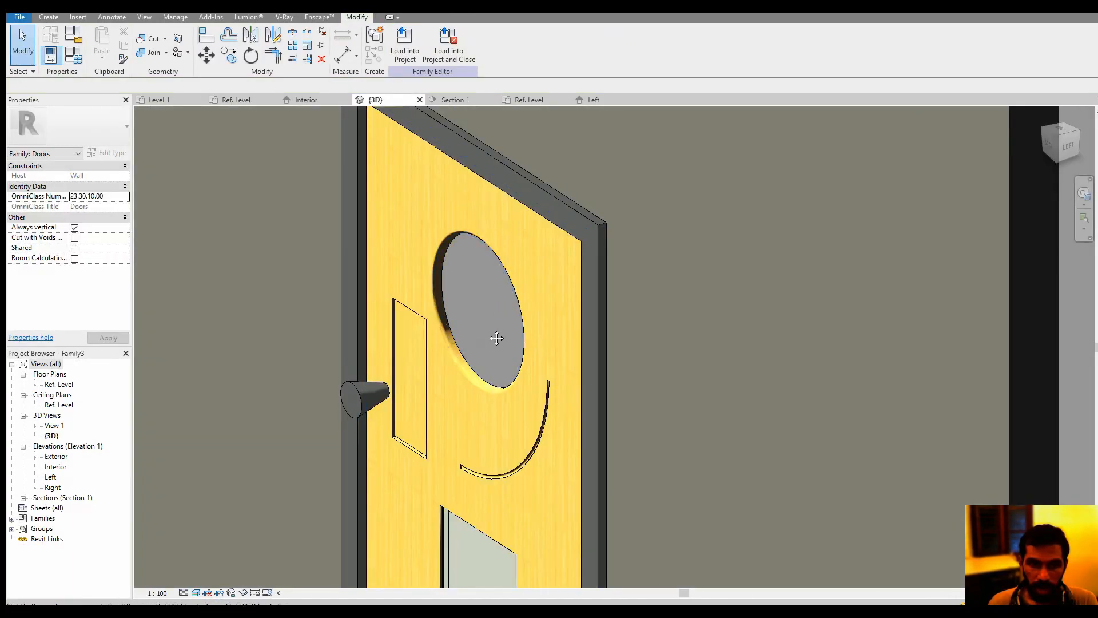
scroll(486, 354, up, 5)
shift+middle_drag(542, 387, 573, 301)
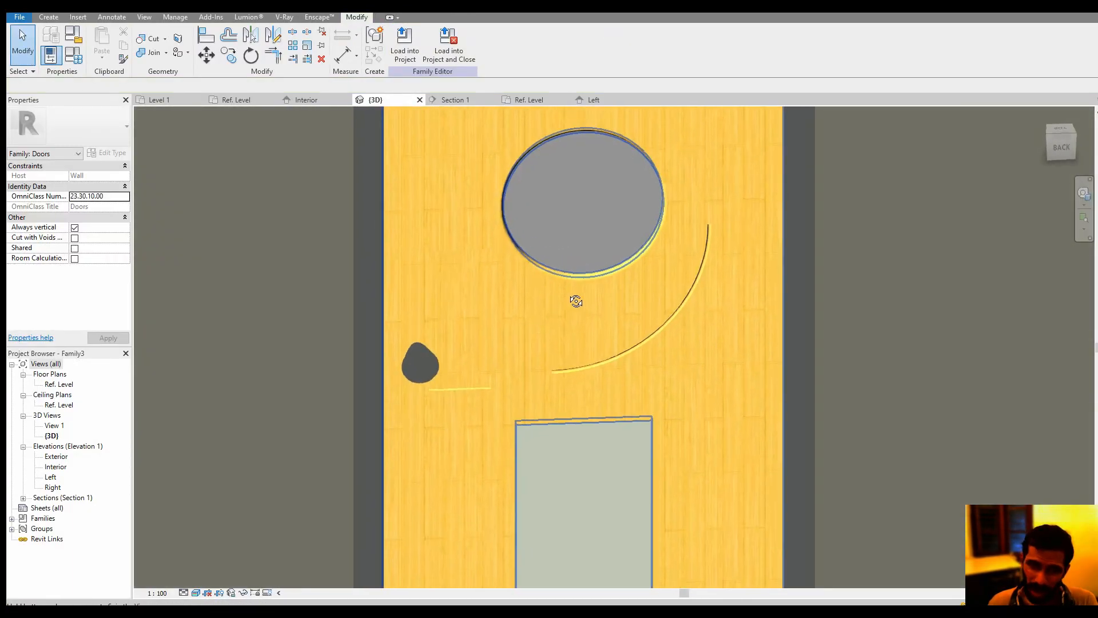
scroll(429, 368, up, 3)
click(437, 366)
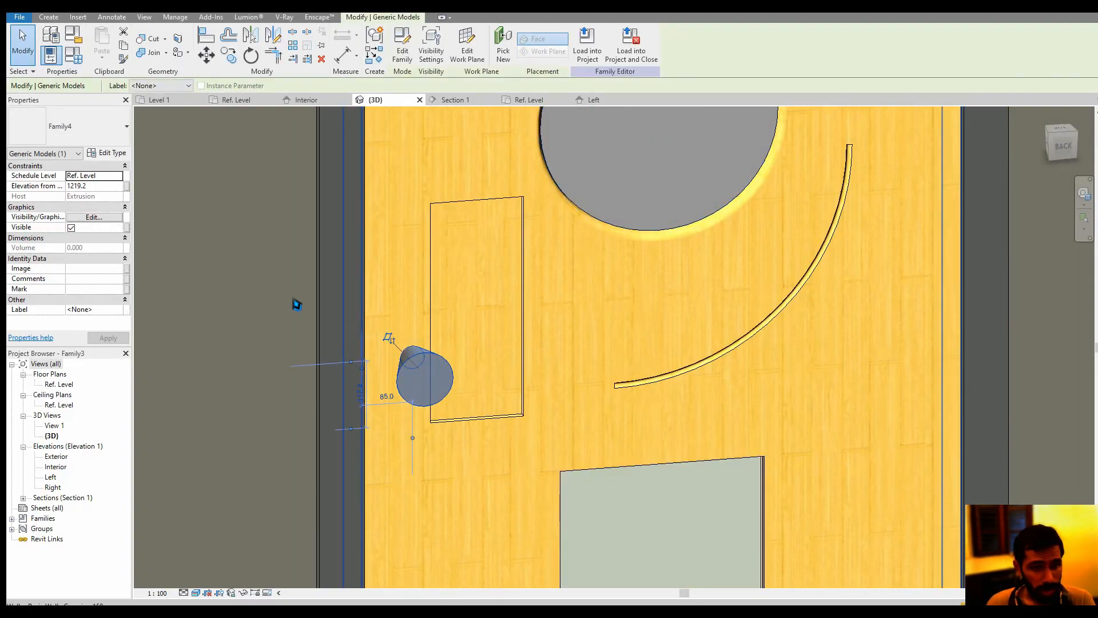
scroll(294, 304, down, 2)
middle_drag(294, 303, 332, 302)
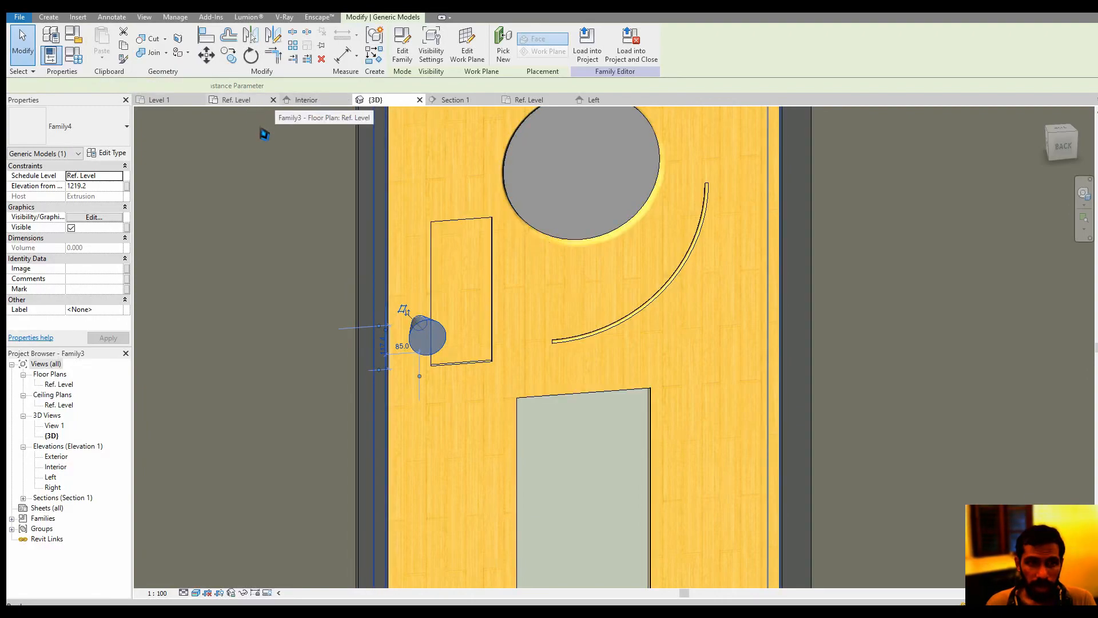
Return to the door's Ref. Level plan and set the swing parameter to 45° in the family types
click(246, 101)
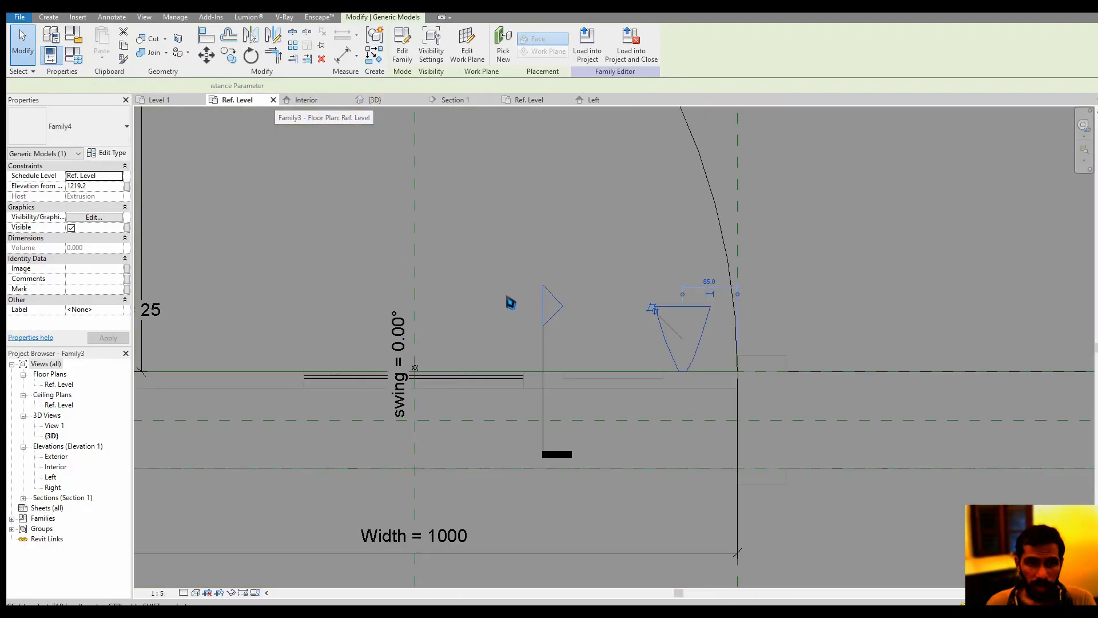
scroll(707, 355, up, 1)
click(707, 359)
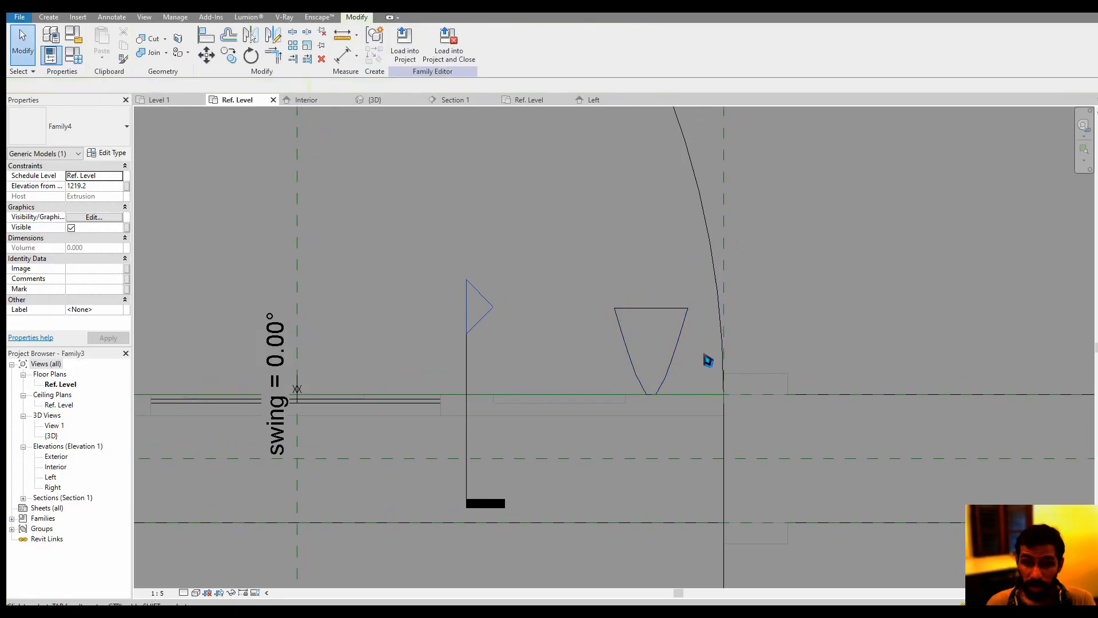
click(705, 403)
key(Escape)
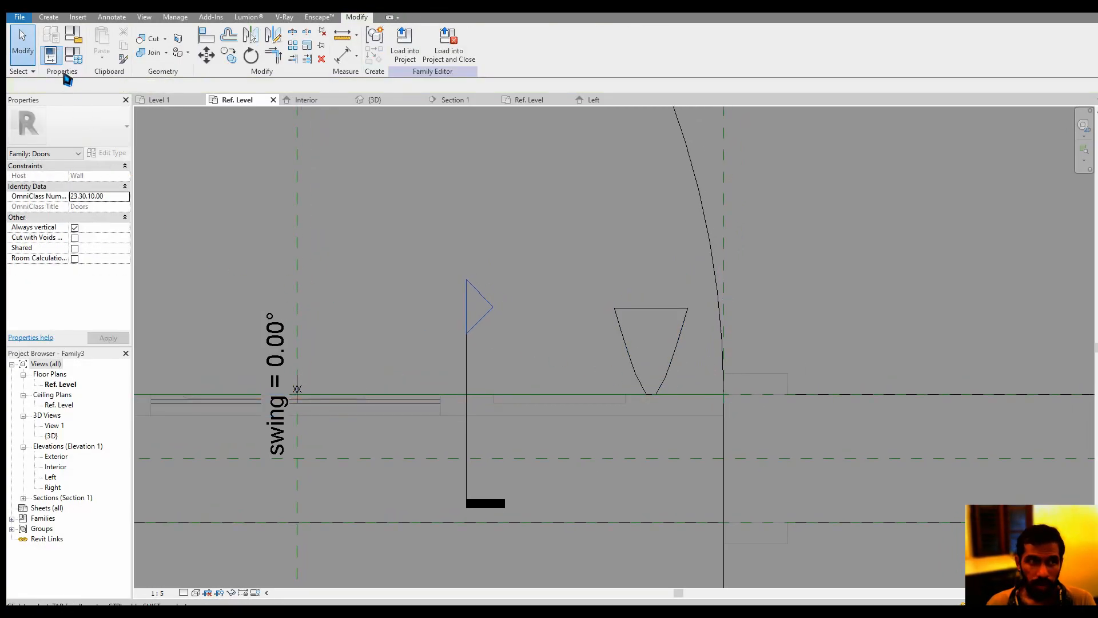
click(80, 64)
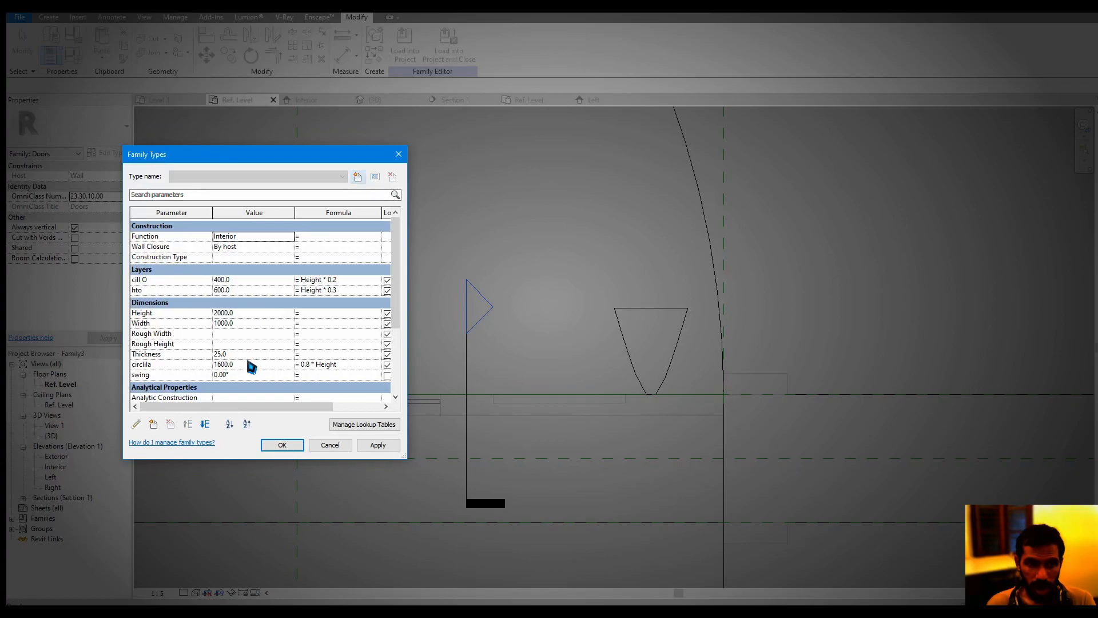
click(251, 375)
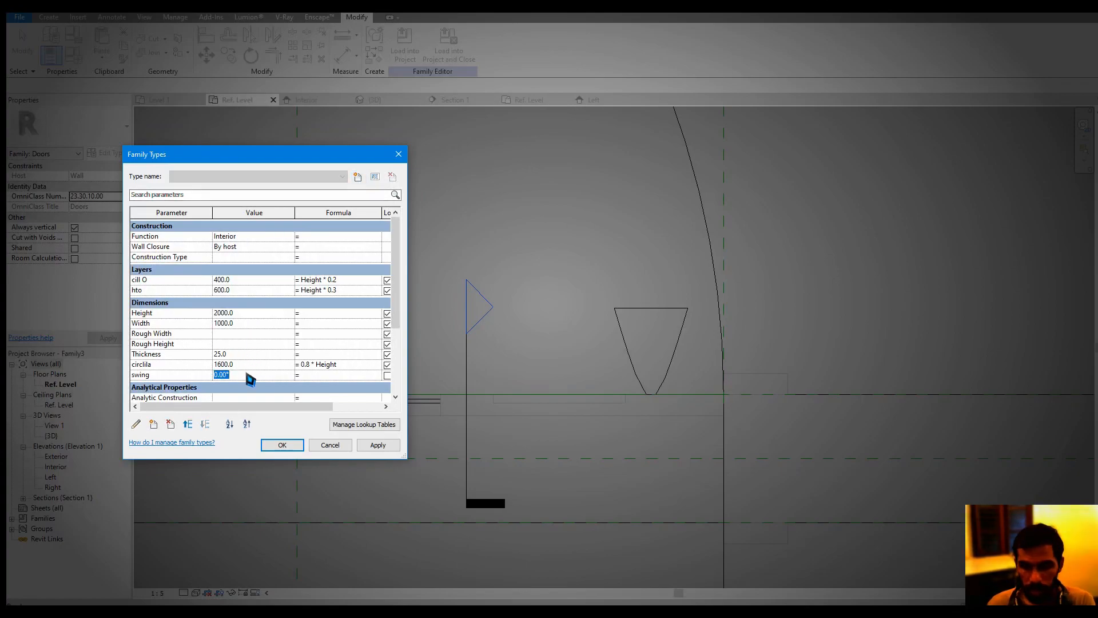
click(376, 445)
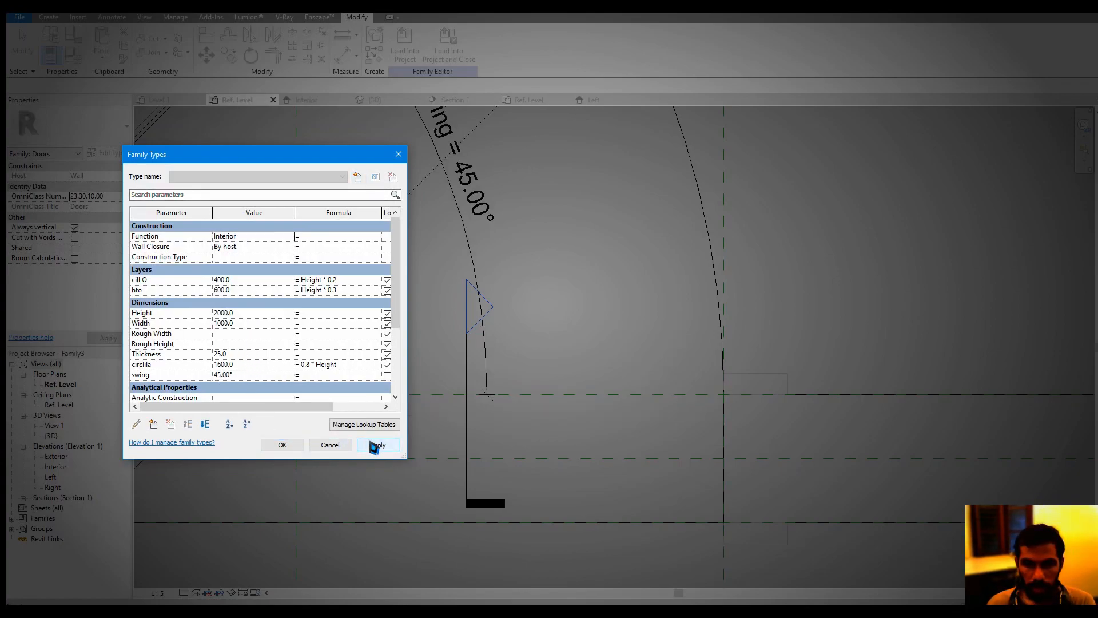
click(283, 445)
Add an aligned dimension from the door panel's free edge to the knob's centre in plan
scroll(549, 446, up, 5)
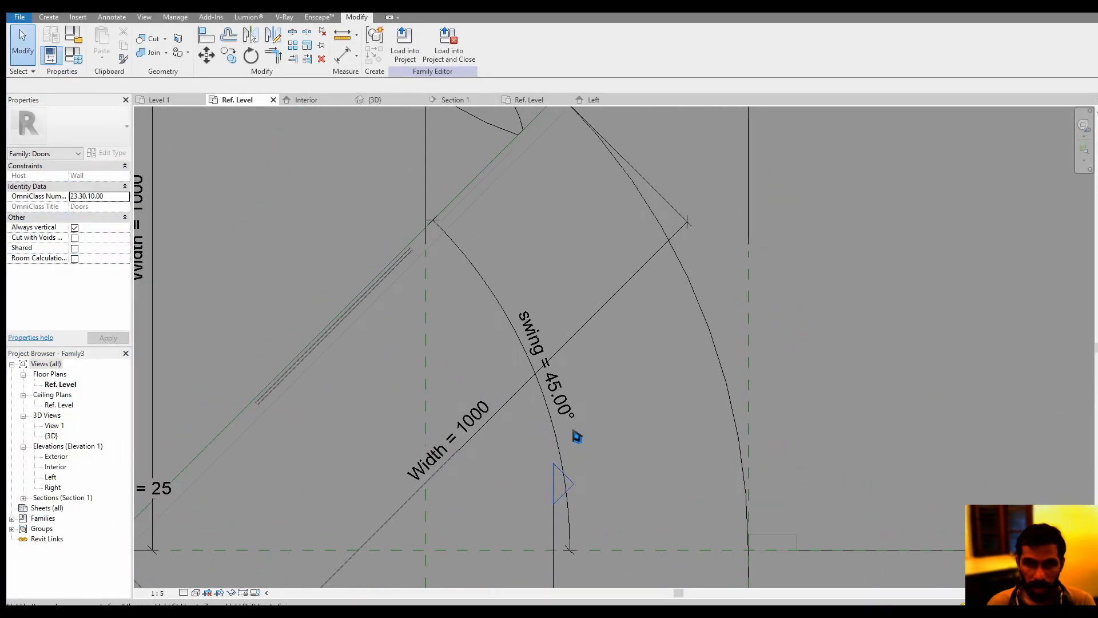
scroll(566, 314, up, 5)
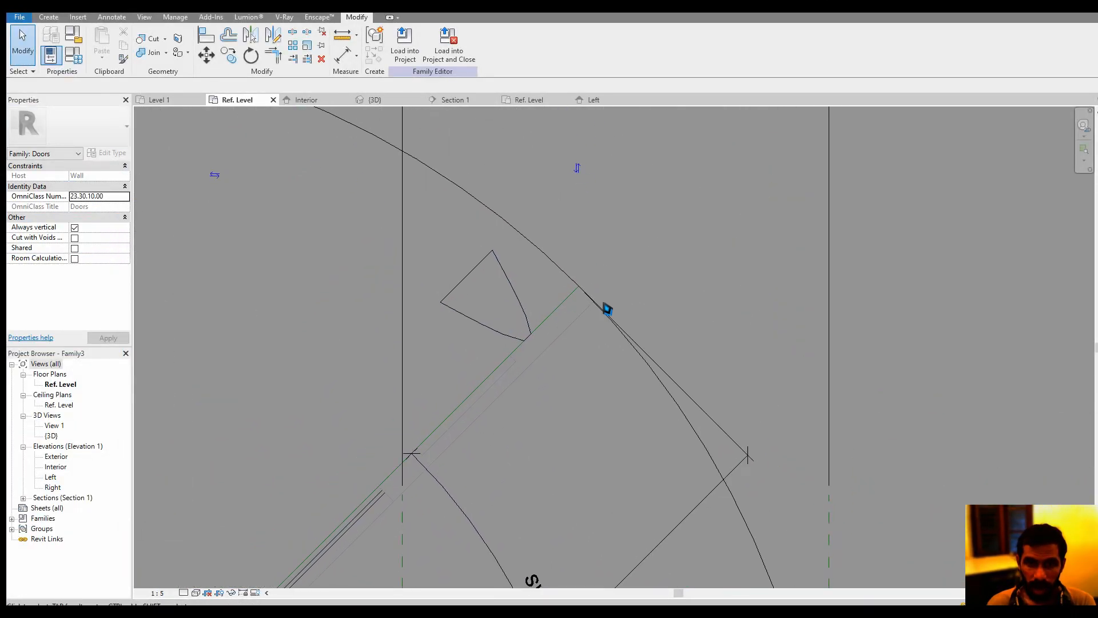
click(342, 55)
scroll(583, 295, up, 3)
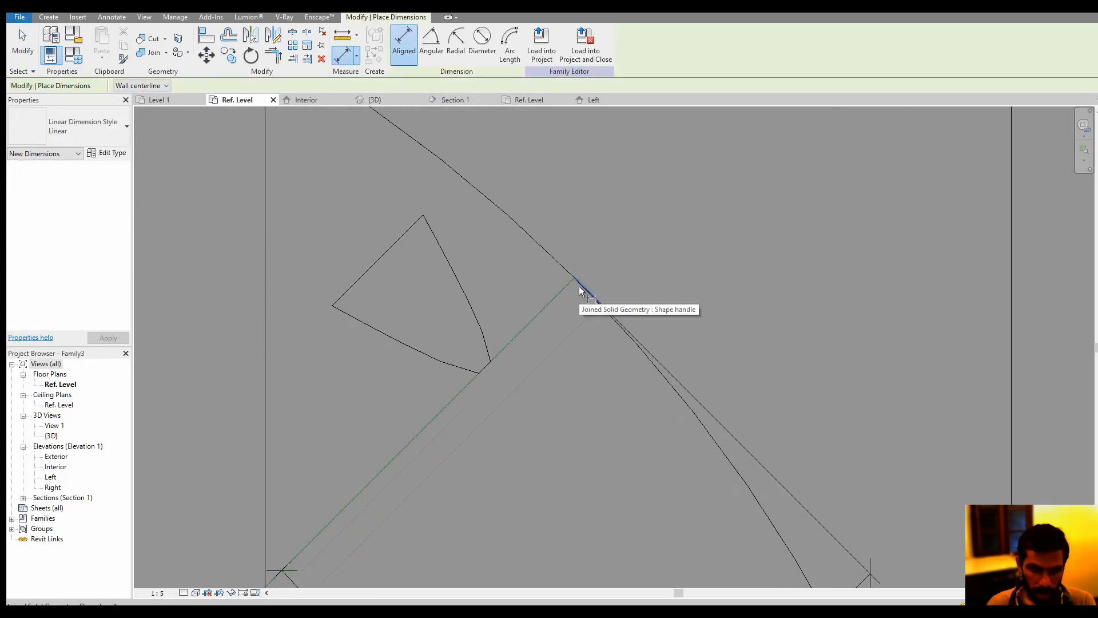
click(580, 287)
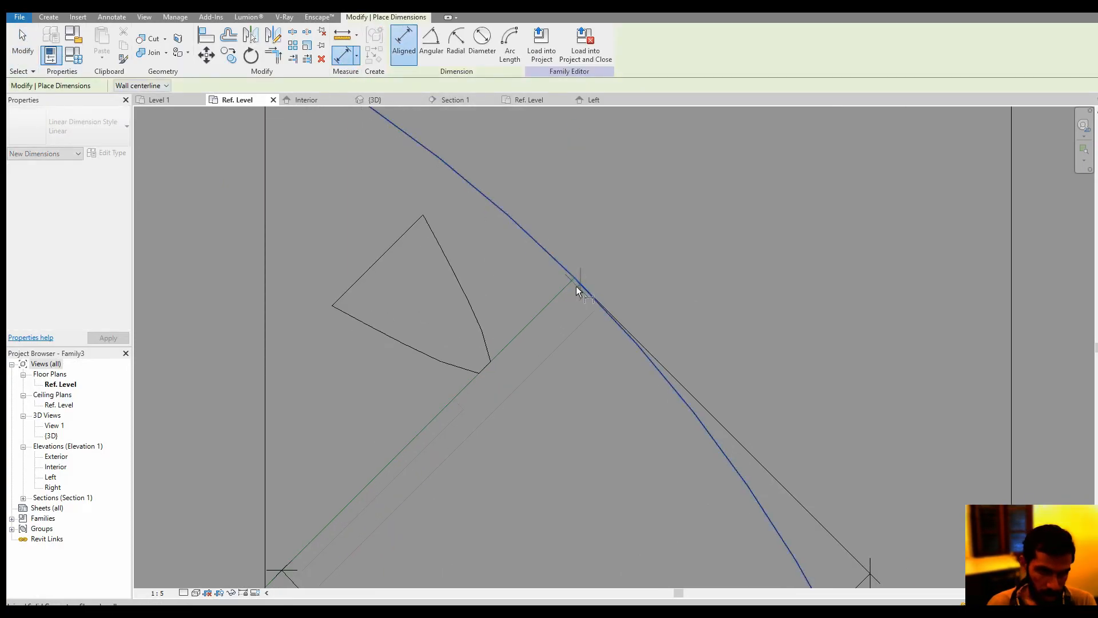
click(438, 325)
click(367, 231)
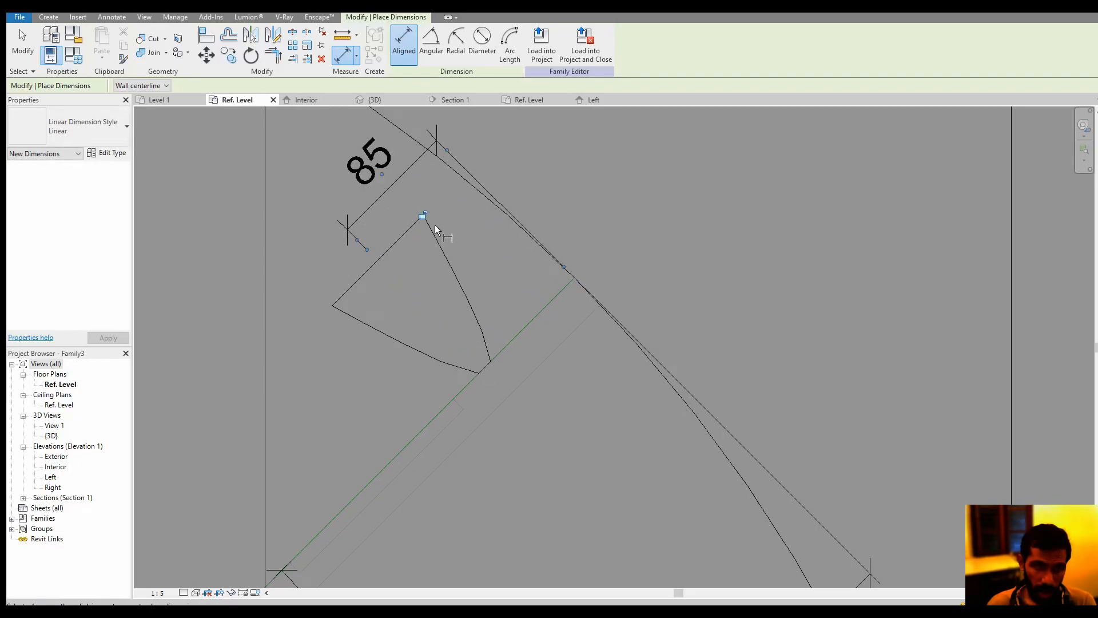
middle_drag(449, 238, 459, 263)
scroll(458, 263, down, 1)
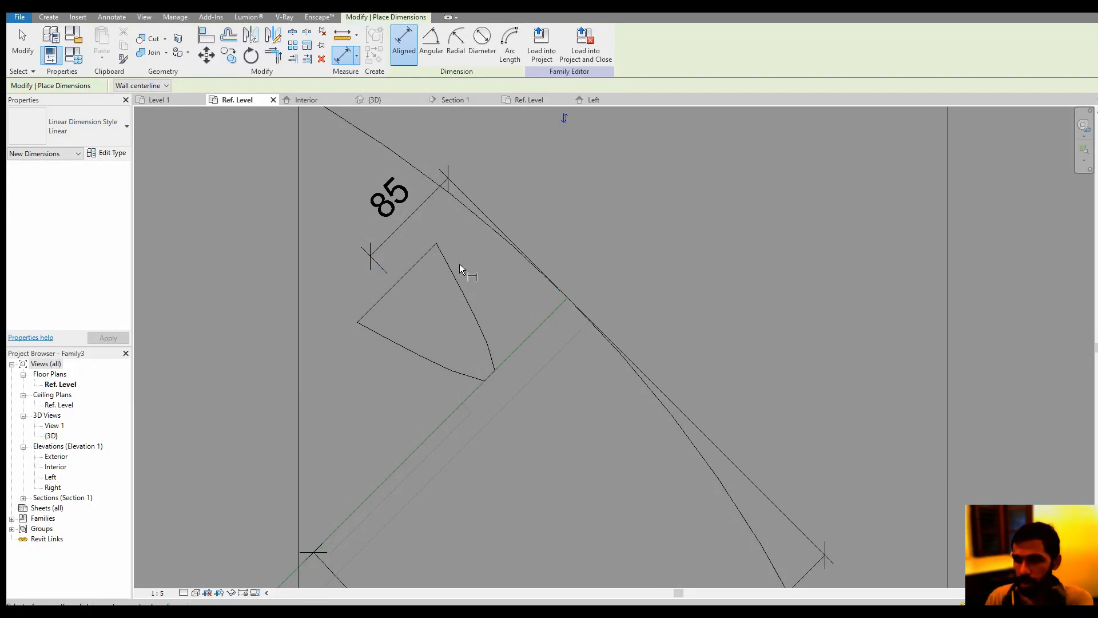
key(Escape)
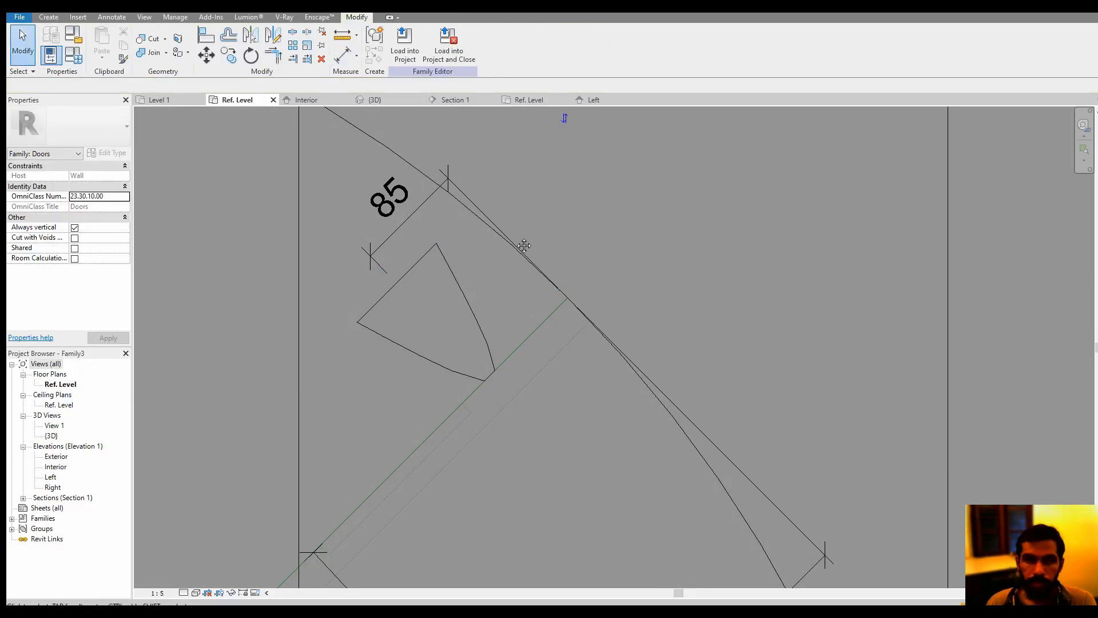
Set the door's Width parameter to 1500 to test how the knob follows the panel
scroll(517, 237, down, 3)
middle_drag(517, 238, 509, 279)
click(83, 57)
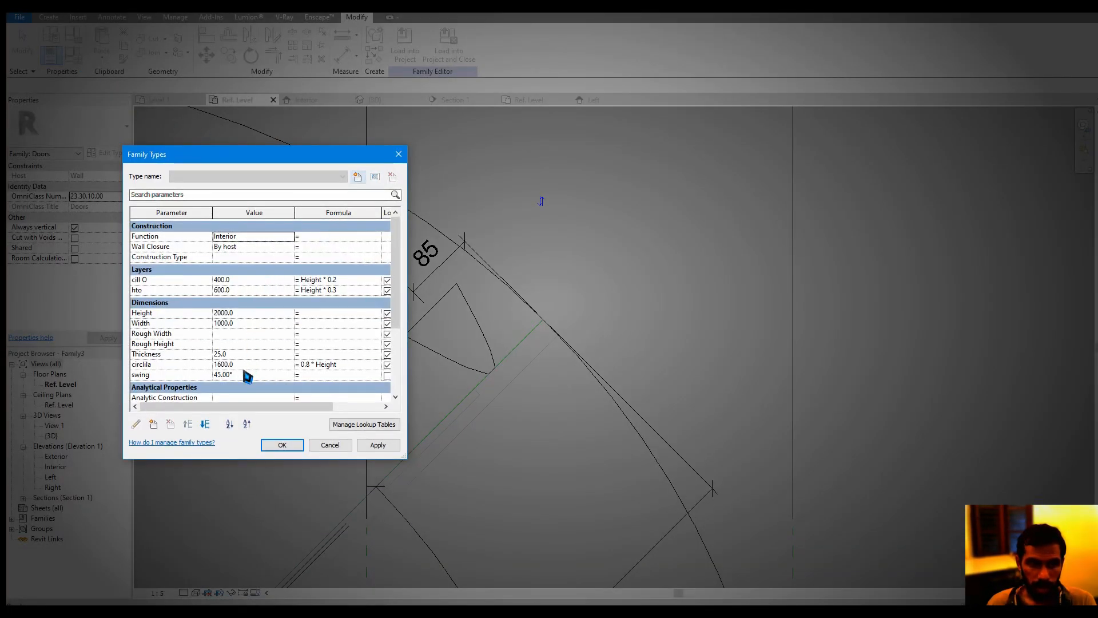
click(251, 323)
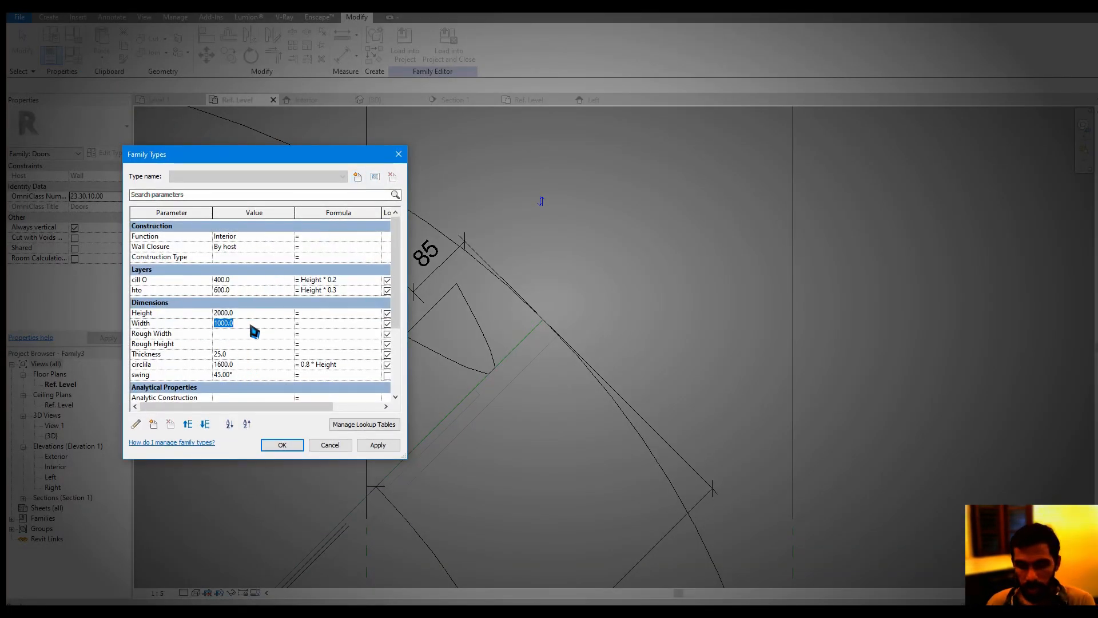
click(374, 445)
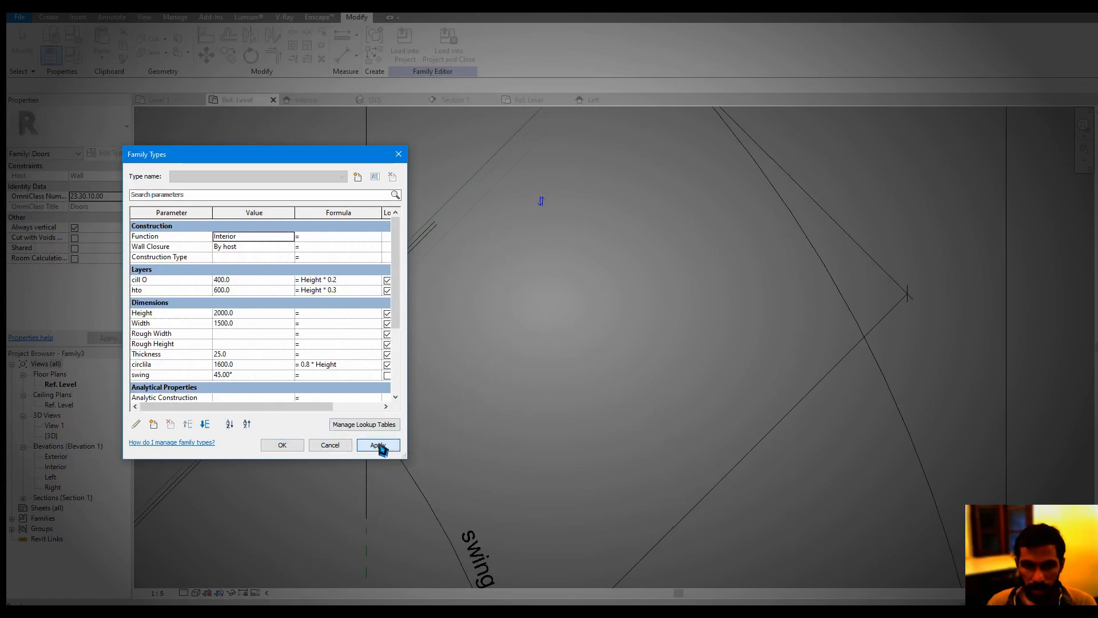
click(286, 444)
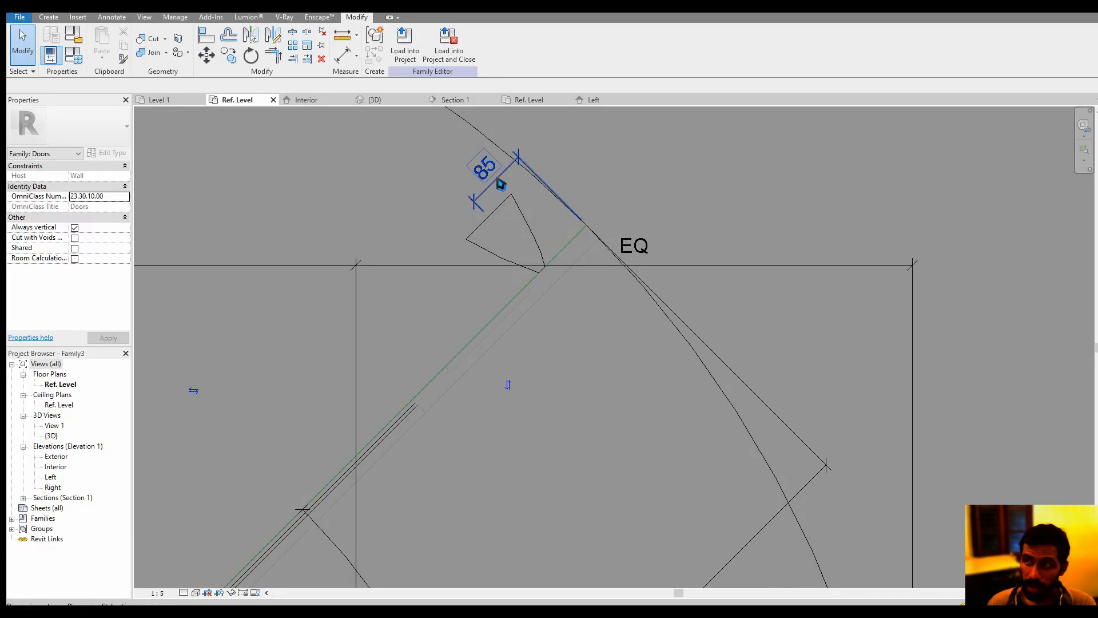
Set the door's Width parameter back to 1000
click(72, 63)
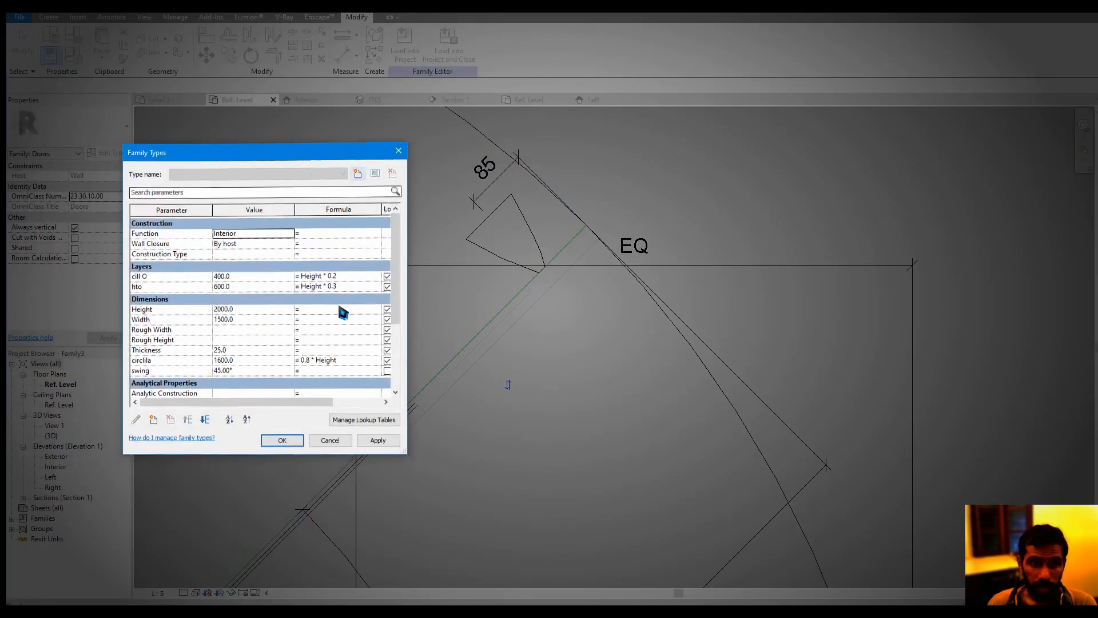
click(249, 325)
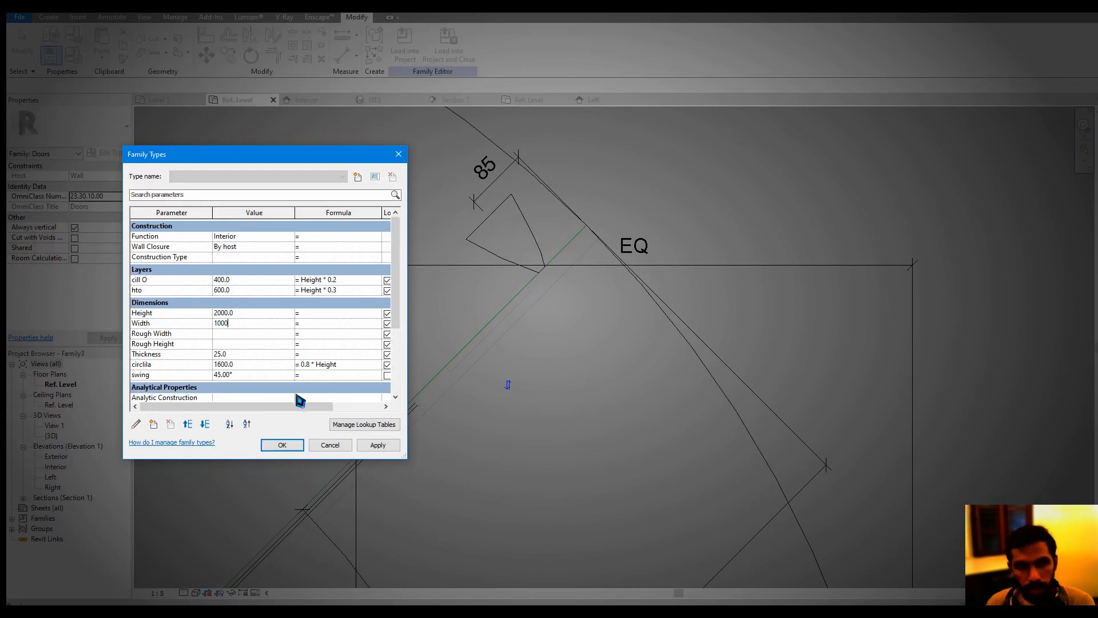
text(1000)
click(282, 445)
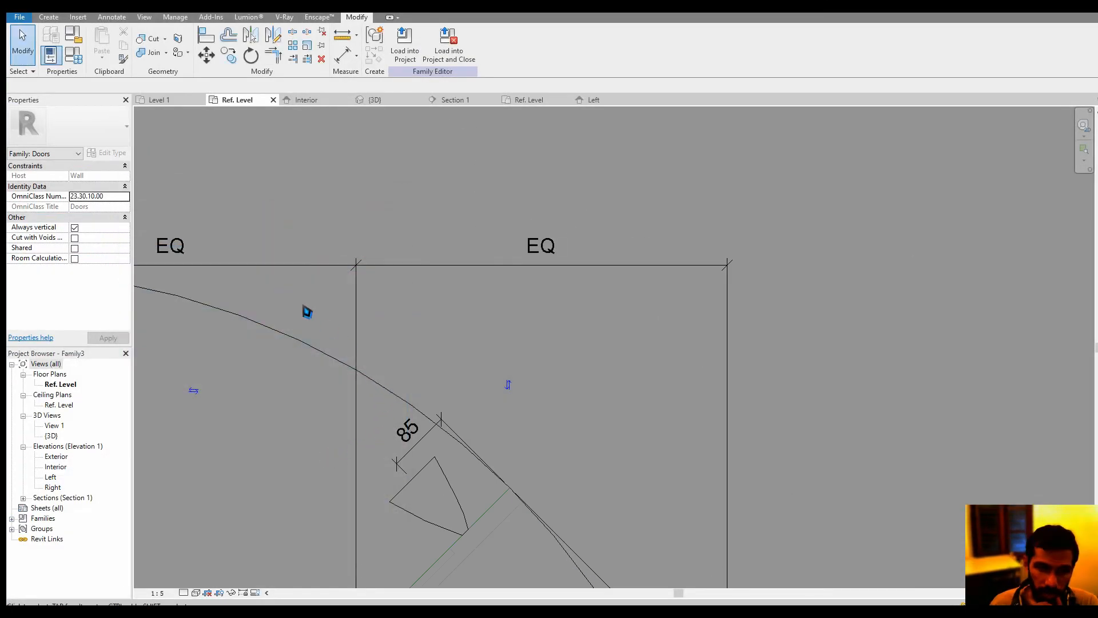
Set the door family's swing parameter to 0° in the family types
click(74, 57)
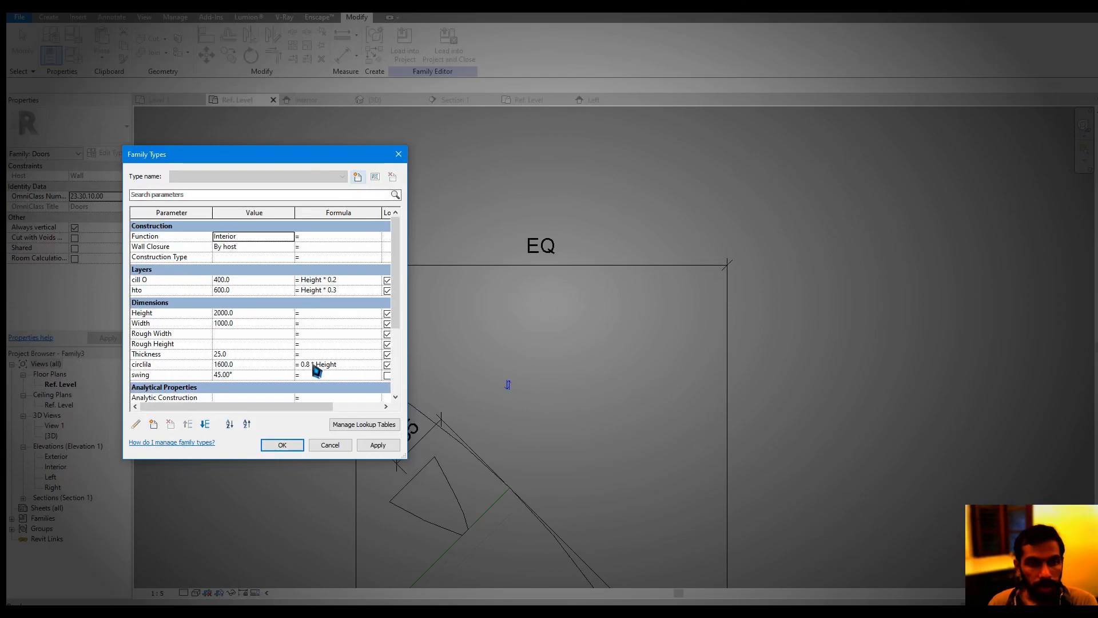
click(284, 446)
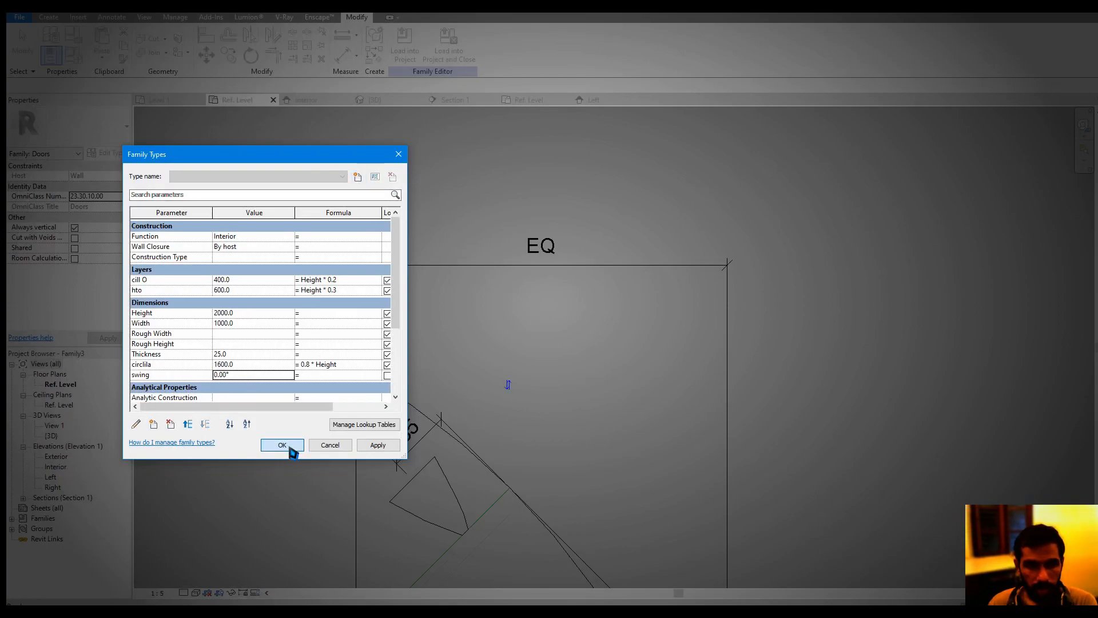
scroll(382, 454, down, 3)
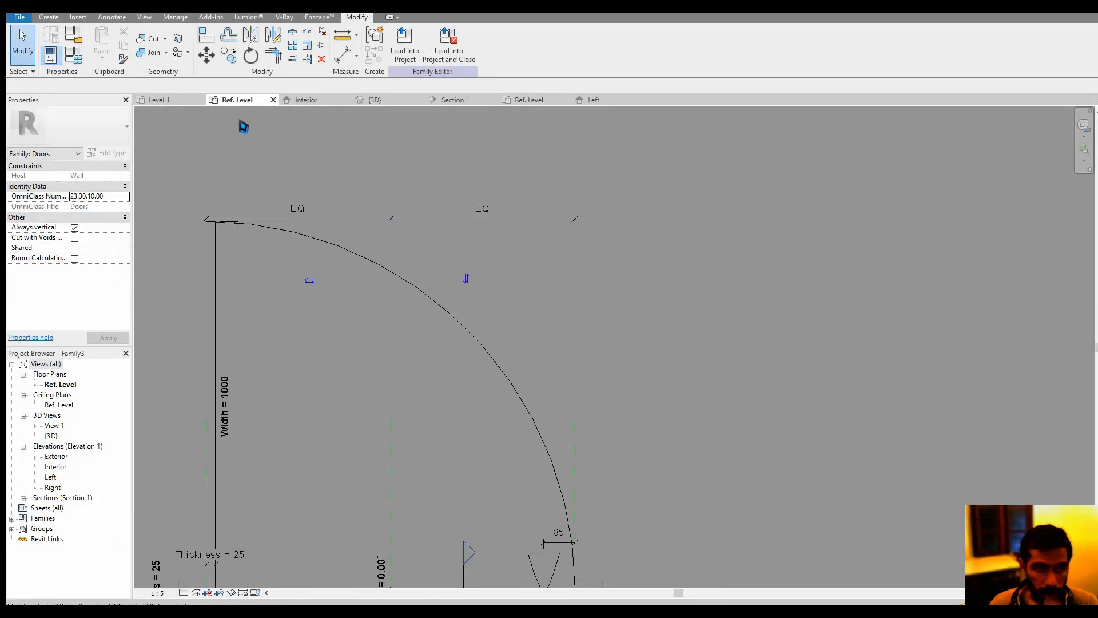
Open the Interior elevation and set its visual style to wireframe so the knob and groove show through the panel
click(312, 102)
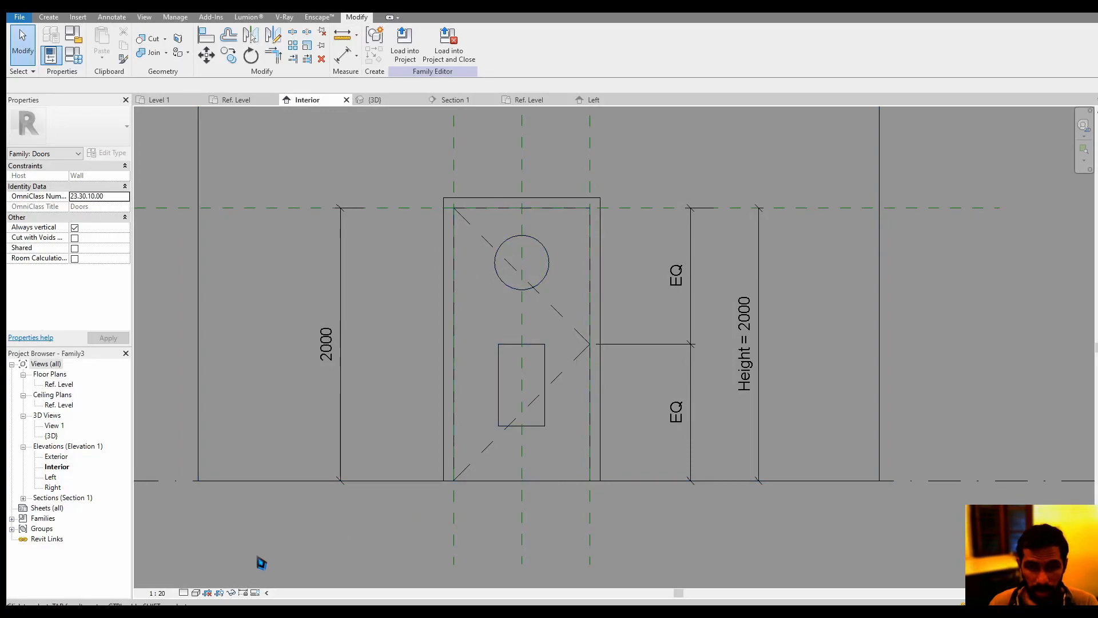
click(197, 594)
click(220, 516)
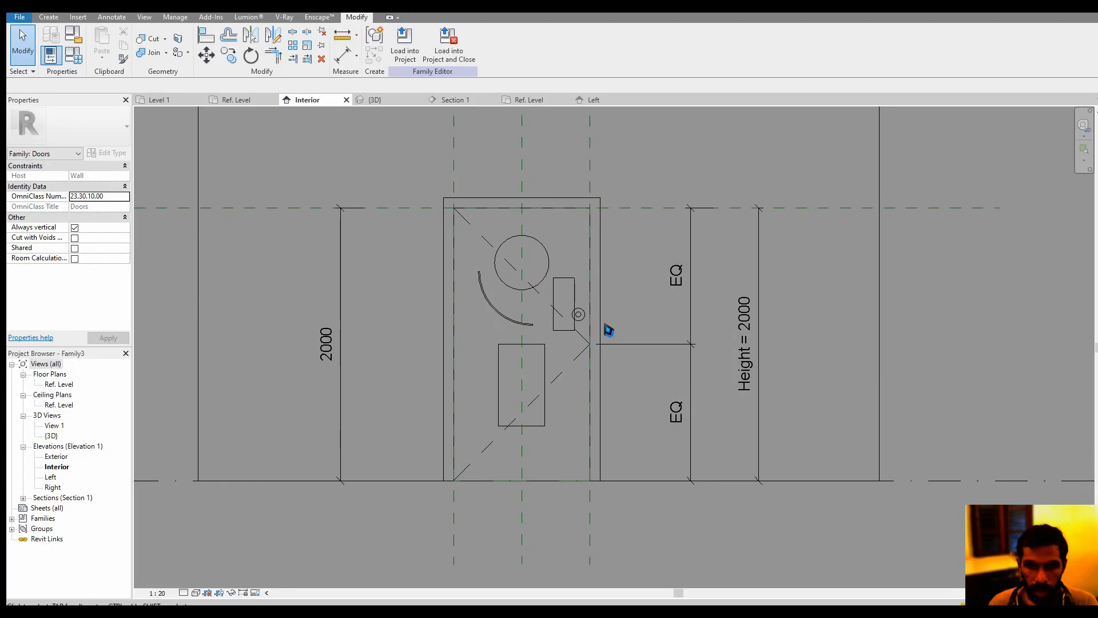
scroll(595, 324, up, 4)
middle_drag(564, 320, 549, 290)
scroll(549, 298, down, 3)
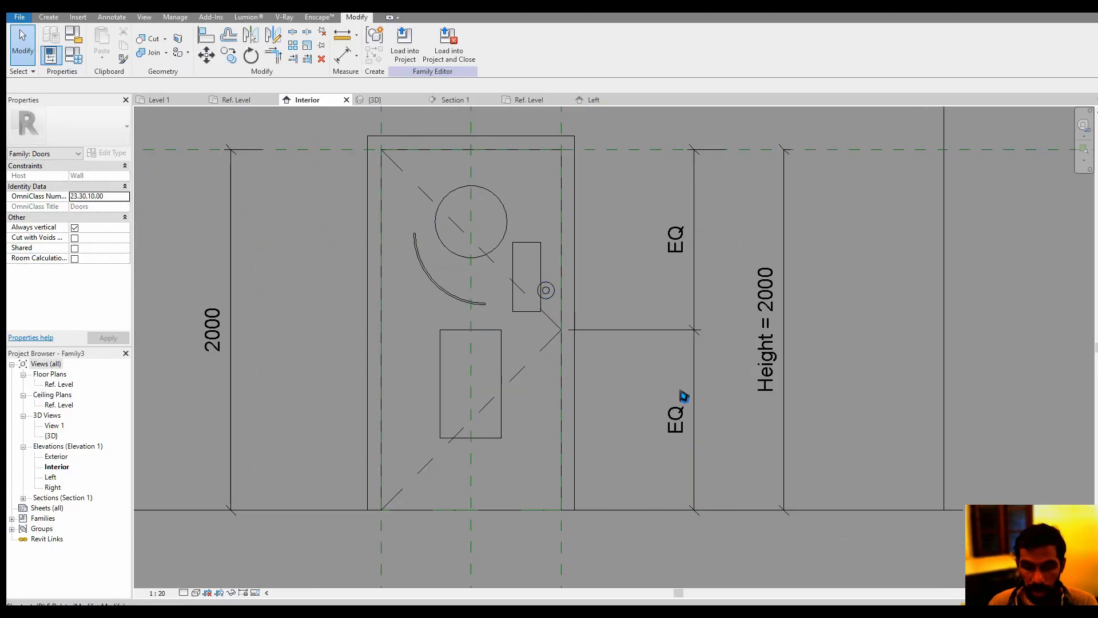
Add an aligned dimension from the Ref. Level line to the knob's centre, placed beyond the Height dimension
key(d)
key(i)
scroll(781, 462, down, 3)
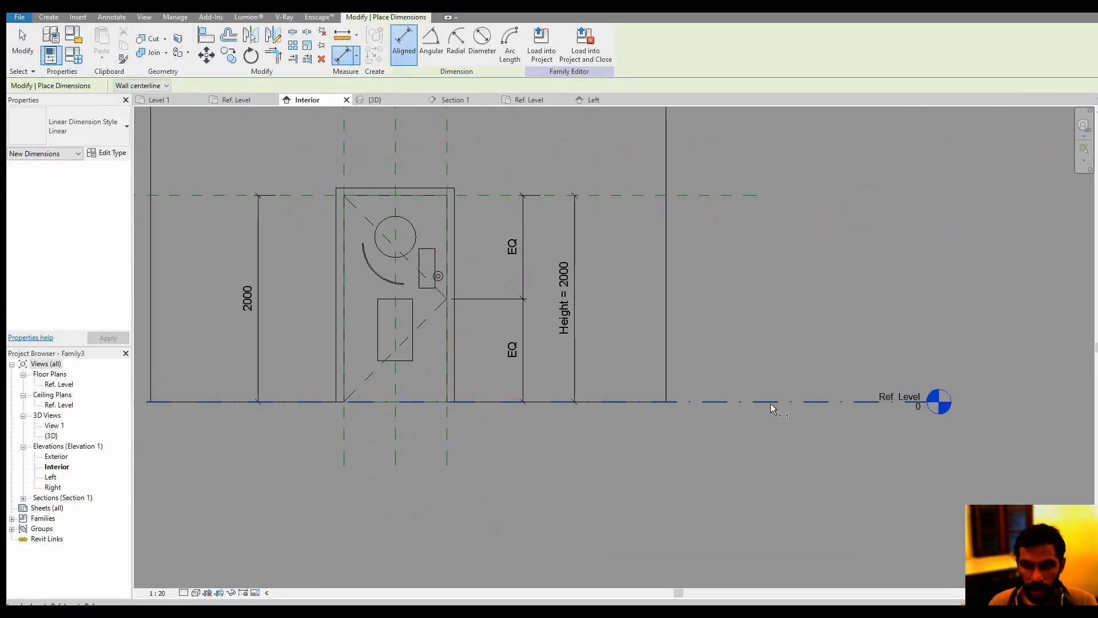
scroll(457, 280, up, 7)
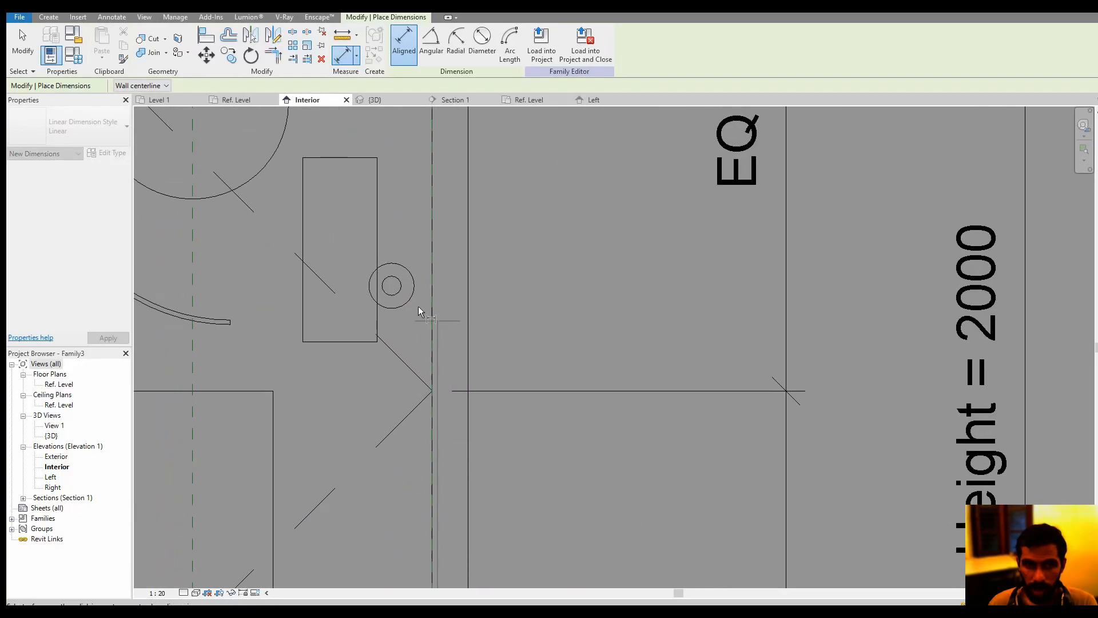
scroll(403, 297, up, 1)
click(388, 282)
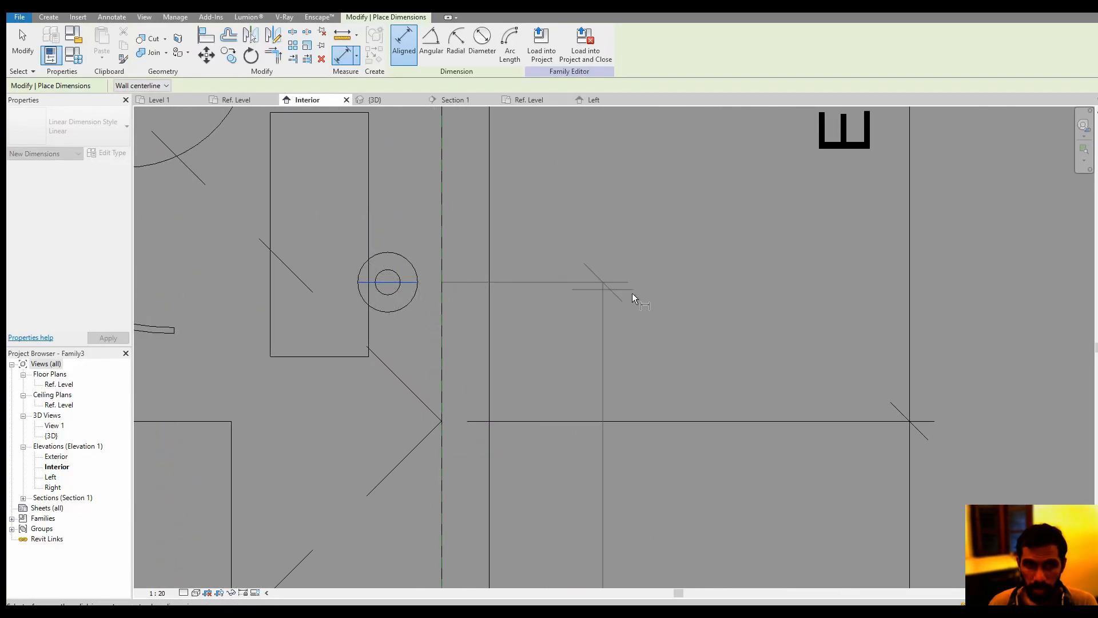
scroll(703, 301, down, 10)
middle_drag(730, 324, 554, 328)
scroll(553, 327, down, 3)
click(824, 323)
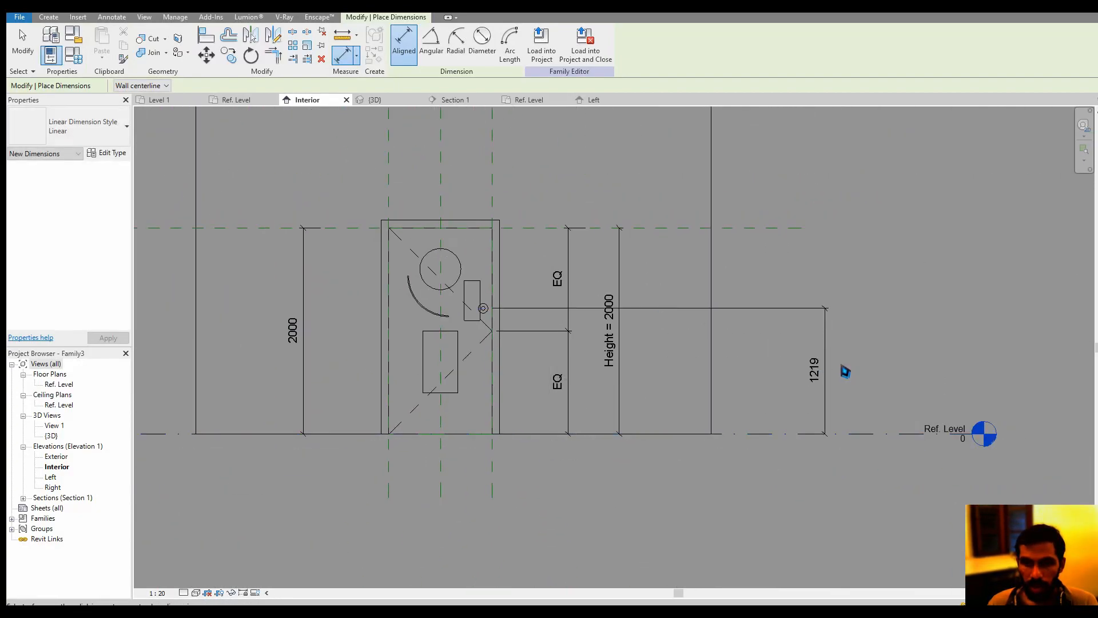
key(Escape)
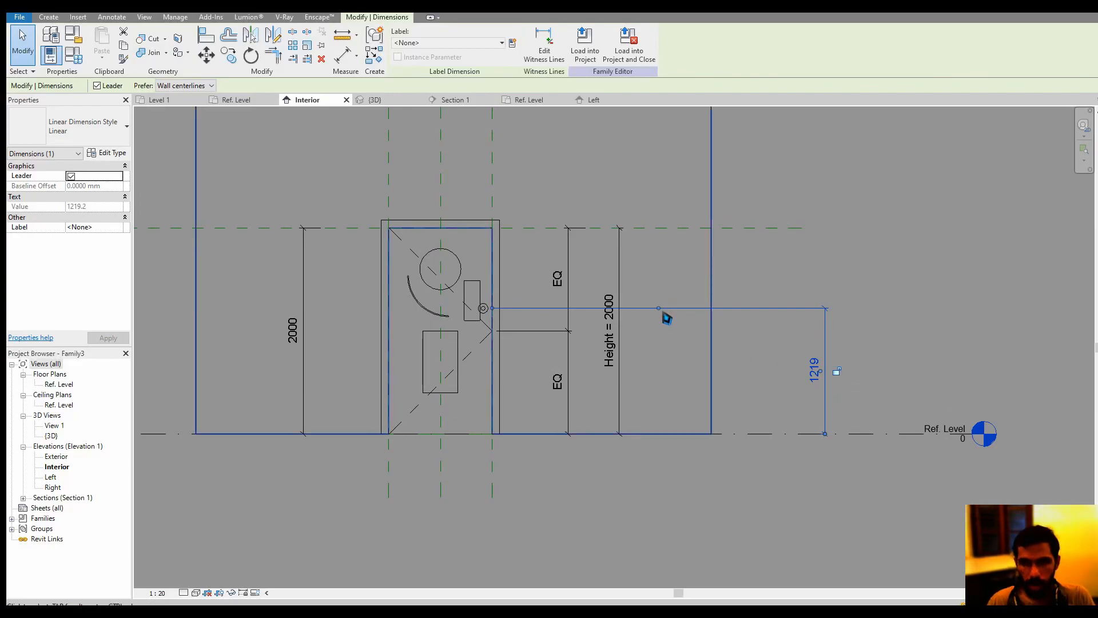
Label the knob's height dimension with a new family type parameter named knob, grouped under Dimensions
click(512, 45)
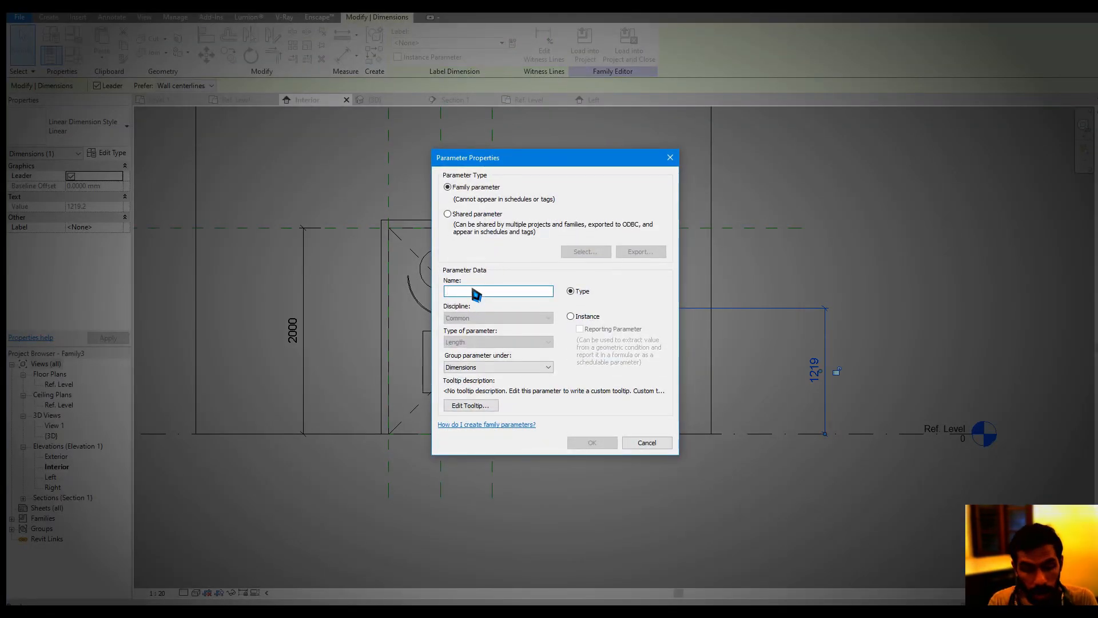
text(knob)
key(Return)
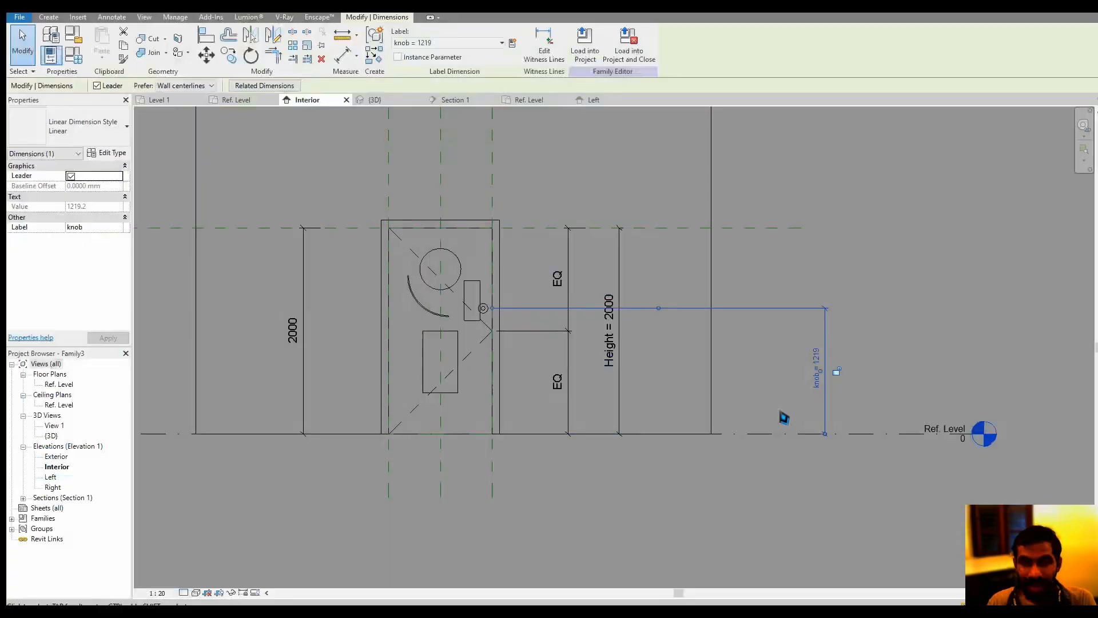
click(513, 44)
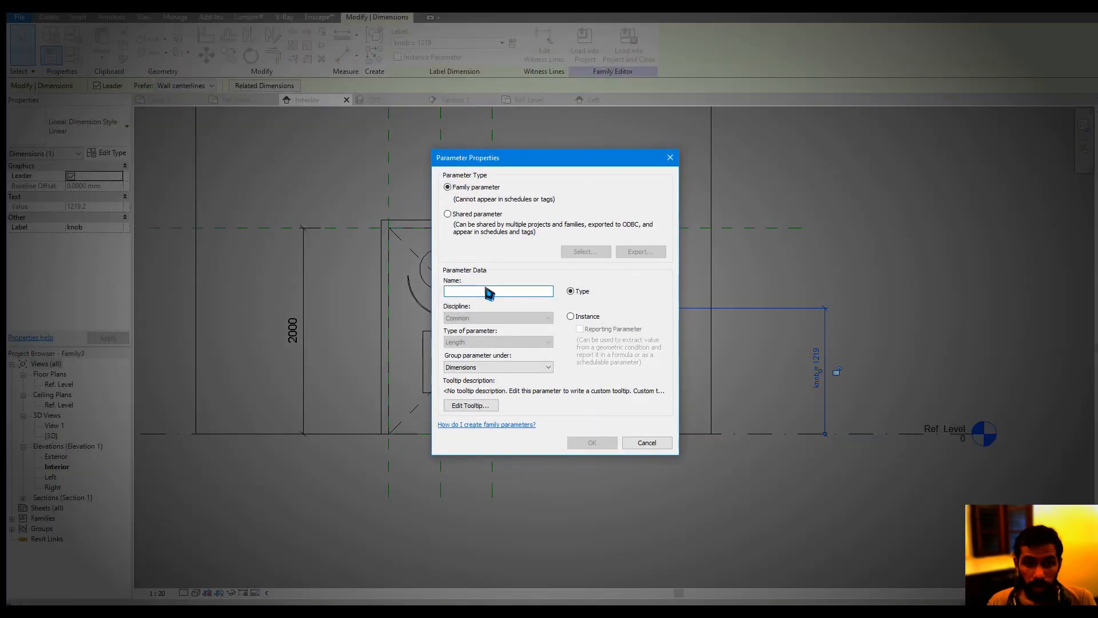
click(643, 442)
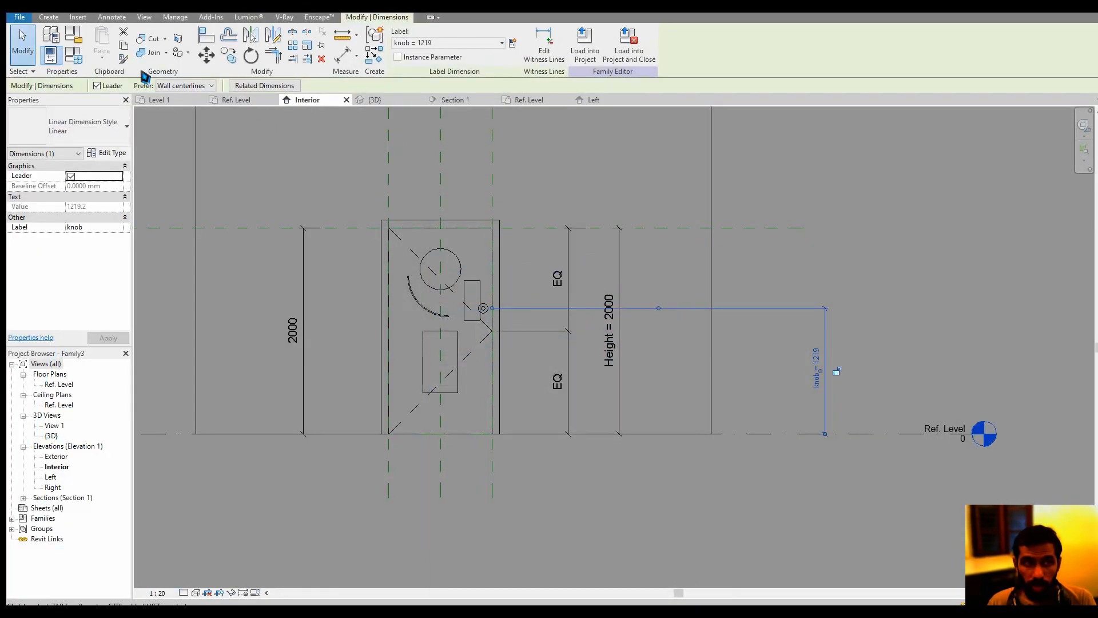
Give the knob parameter the formula Height * 0.5 in the family types and apply it
click(75, 57)
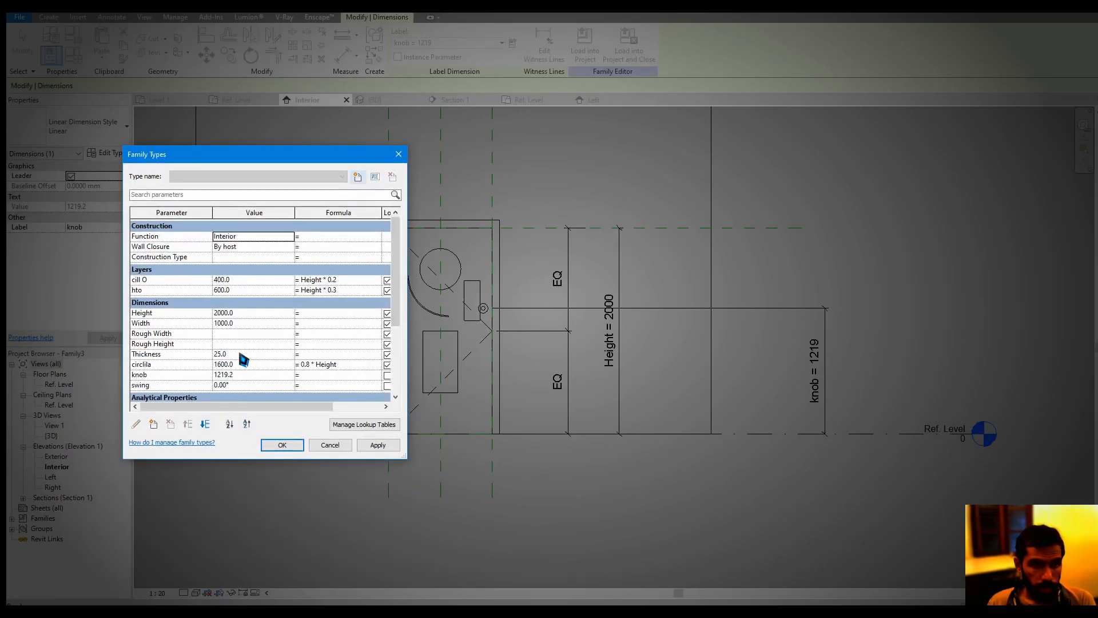
scroll(235, 348, down, 2)
click(253, 330)
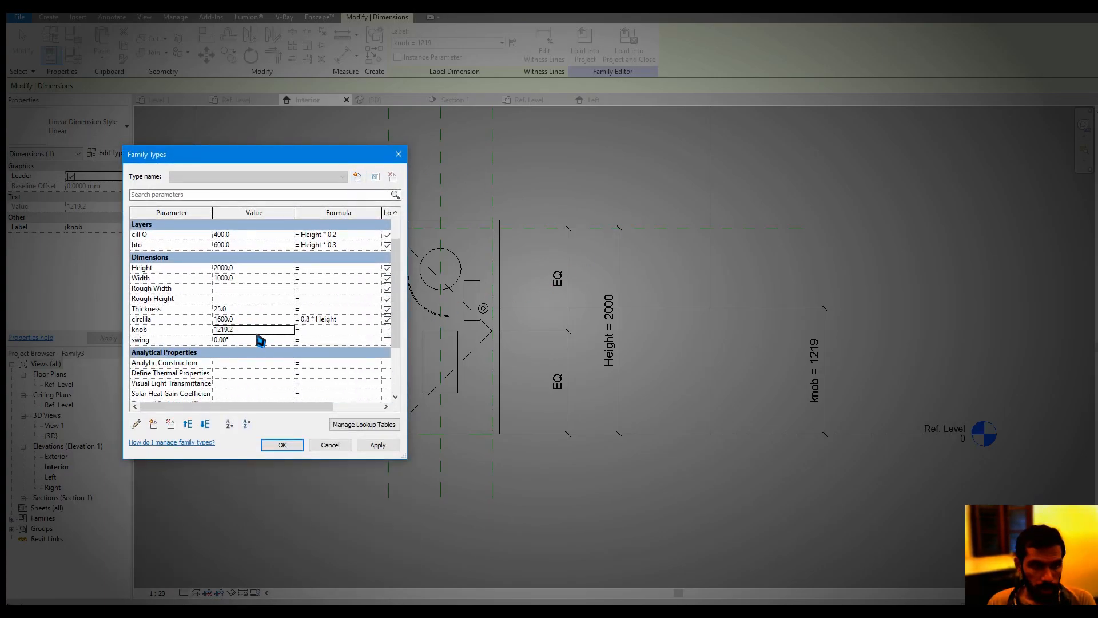
click(317, 319)
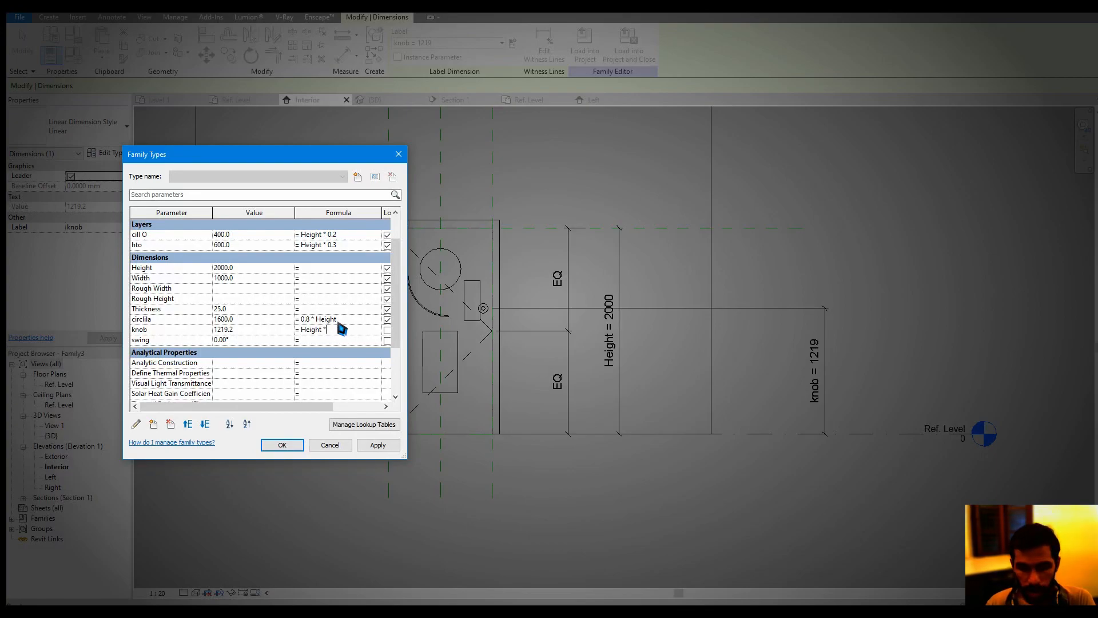
click(378, 445)
click(282, 445)
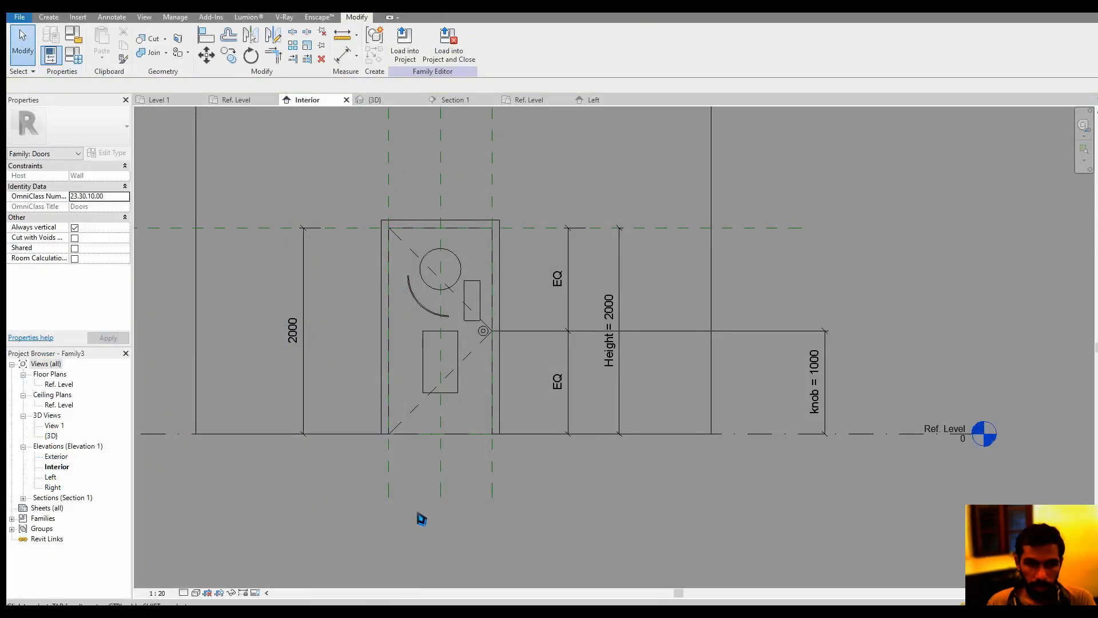
Load the door family into Project1, overwriting the existing version, and inspect the knob in the Level 1 plan
click(404, 45)
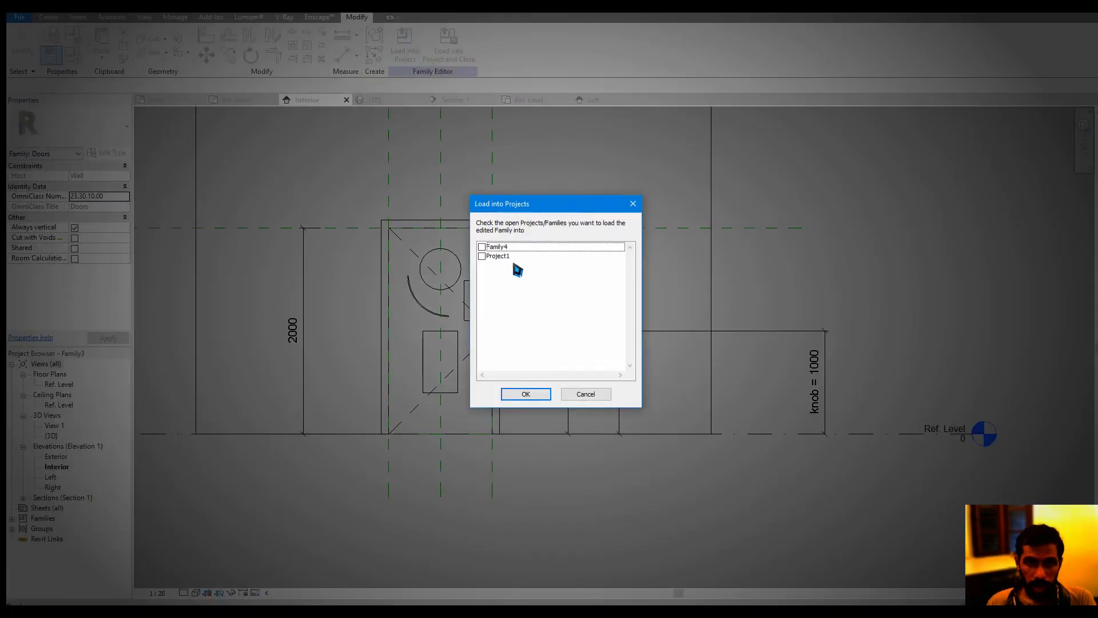
click(482, 256)
click(525, 395)
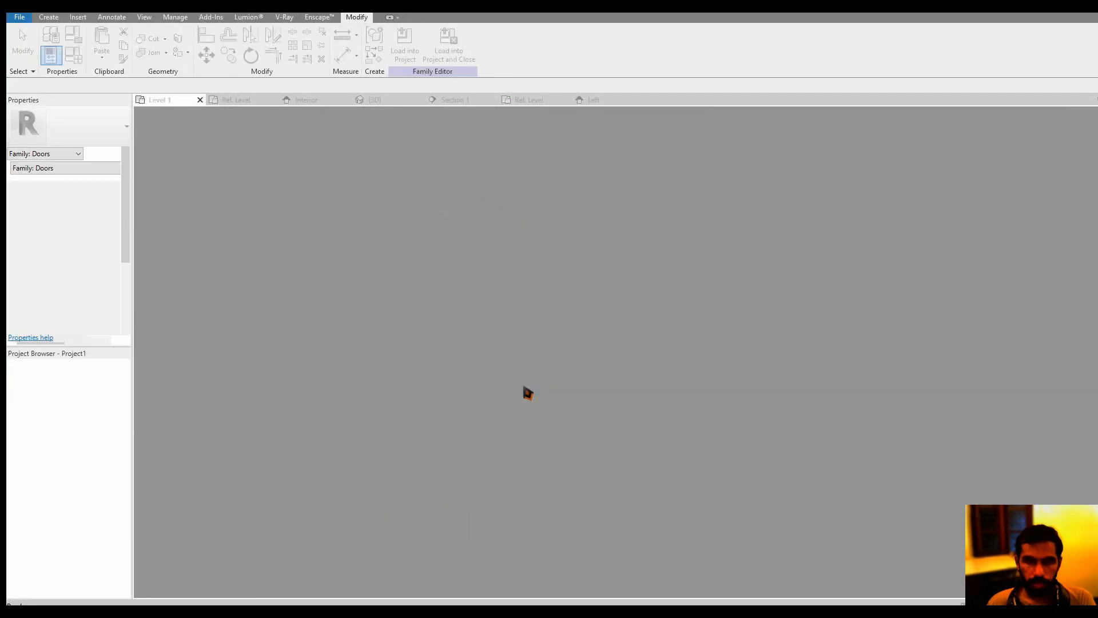
click(534, 315)
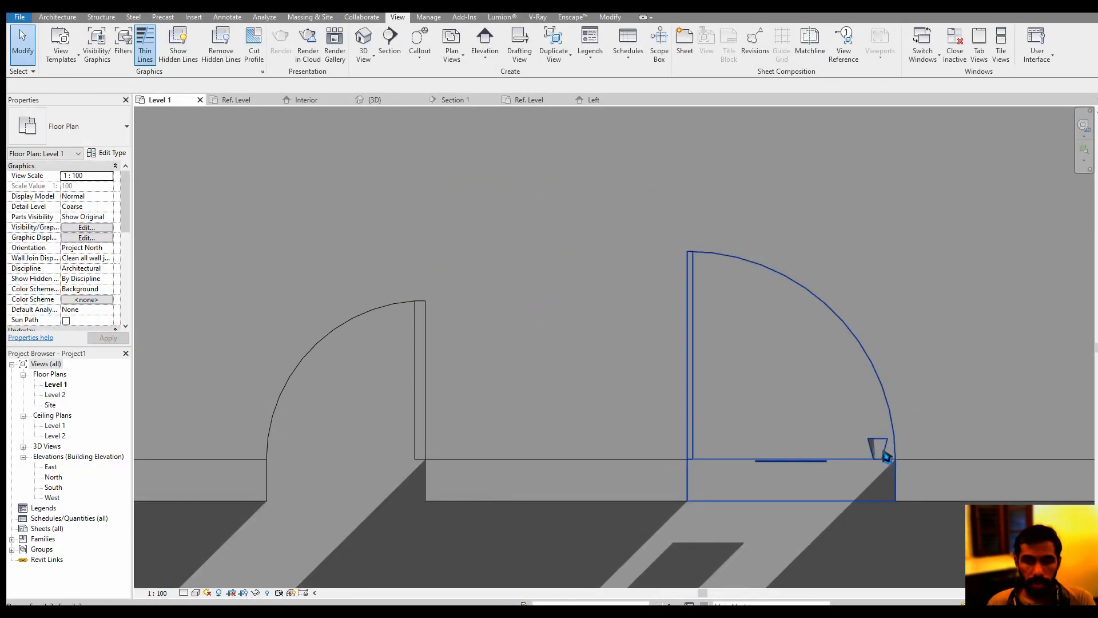
scroll(885, 452, up, 3)
middle_drag(880, 441, 757, 419)
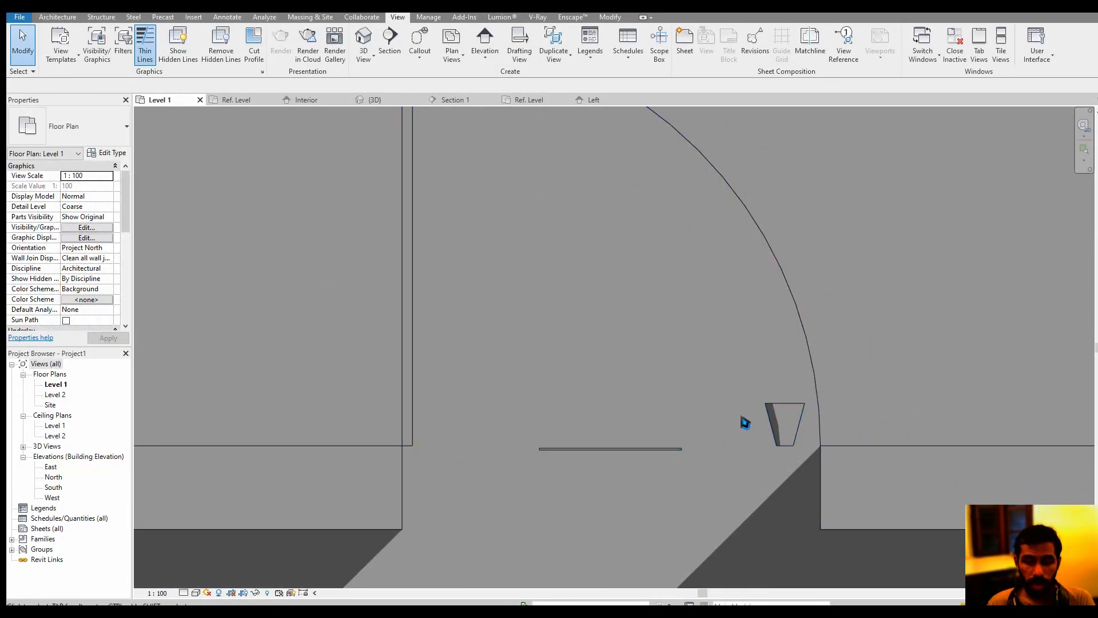
In the door family's Interior elevation, turn off Plan/RCP display in the knob's visibility settings
click(312, 101)
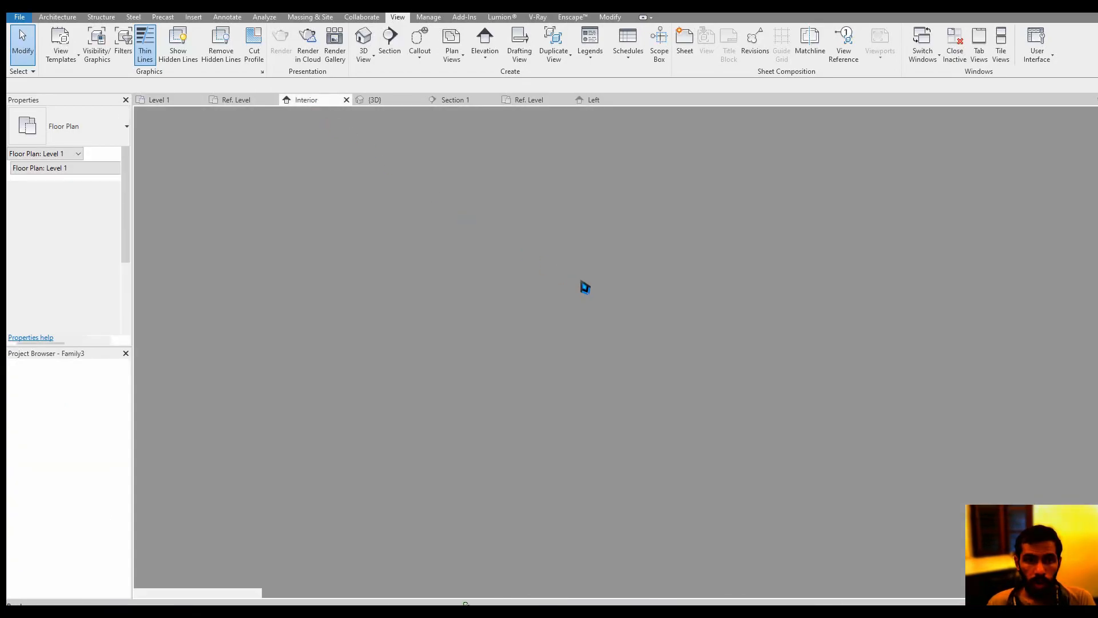
scroll(484, 334, up, 1)
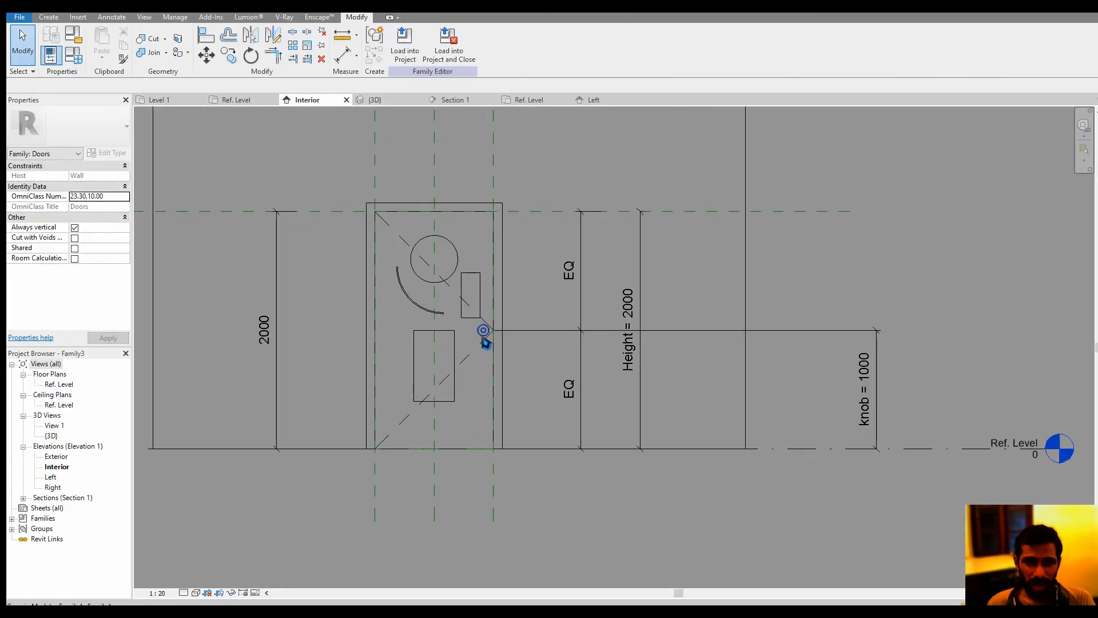
click(483, 334)
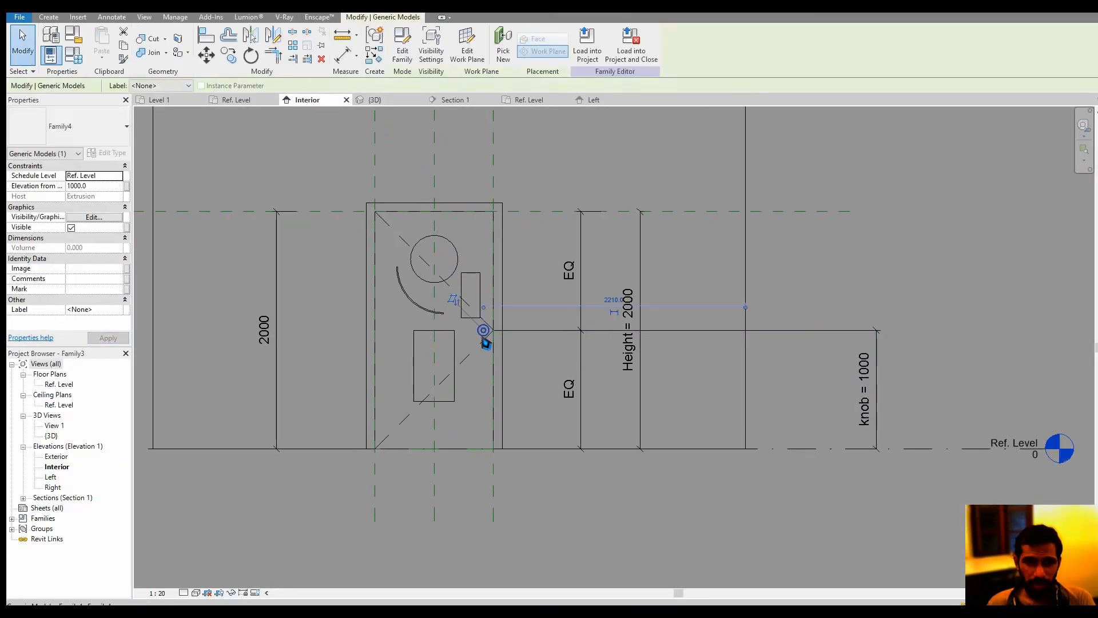
click(94, 217)
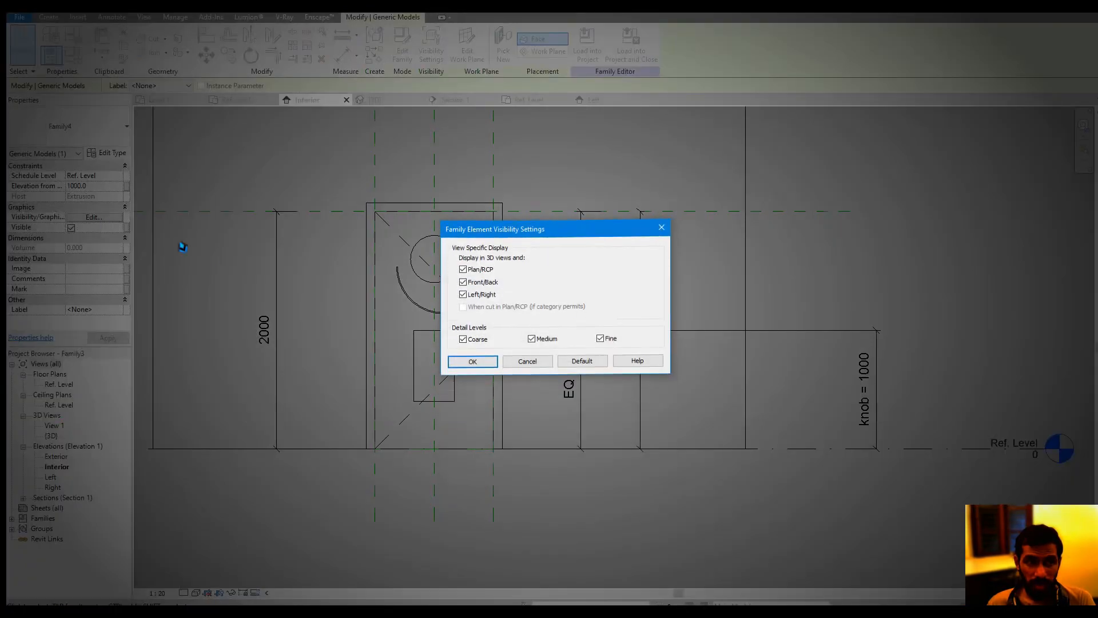
click(472, 366)
click(521, 478)
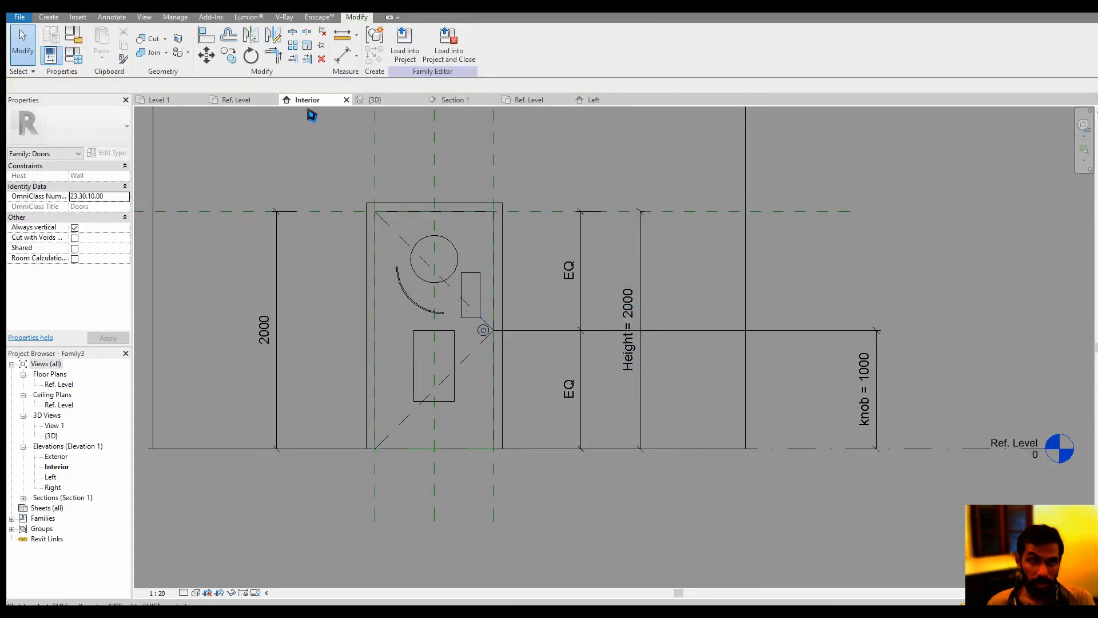
Reload the door family into Project1, overwriting the existing version, and check the door in the Level 1 plan
click(423, 63)
click(525, 394)
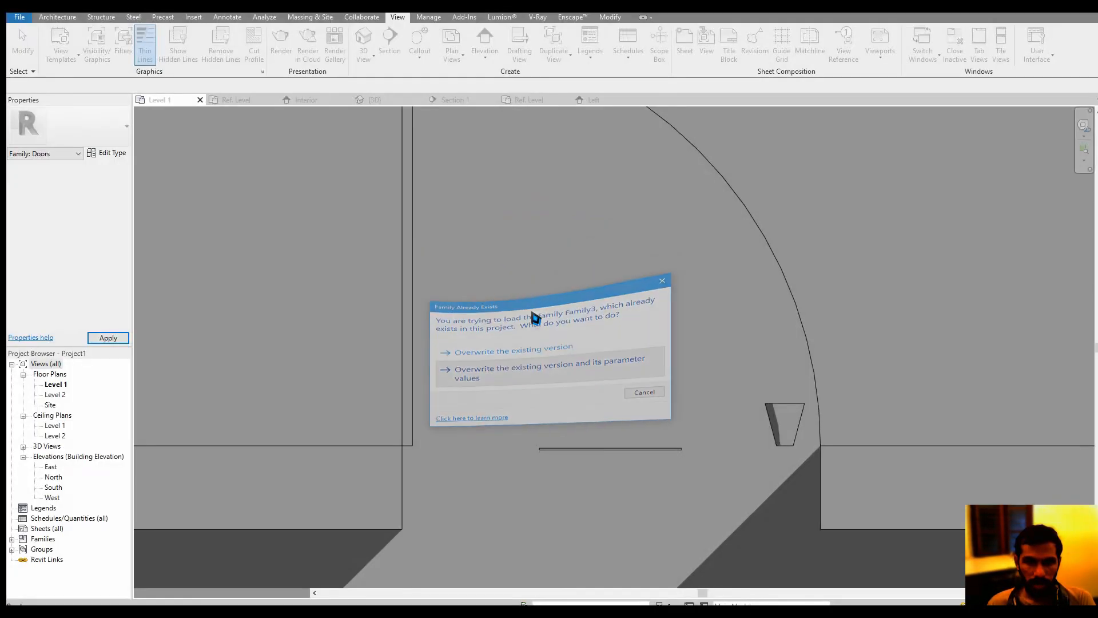
click(532, 313)
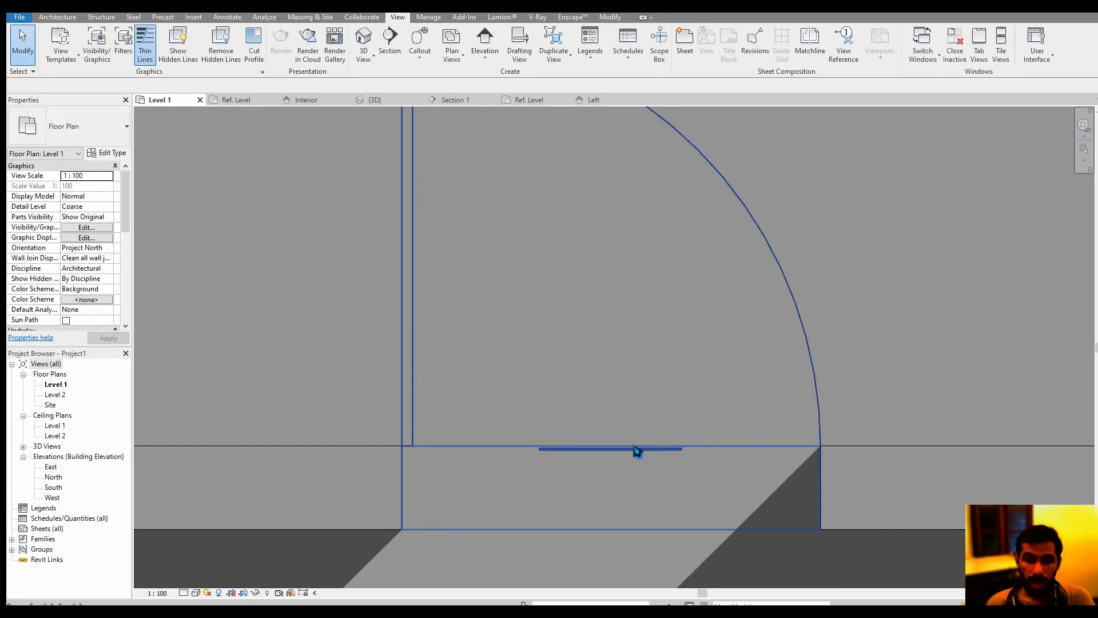
scroll(633, 446, down, 2)
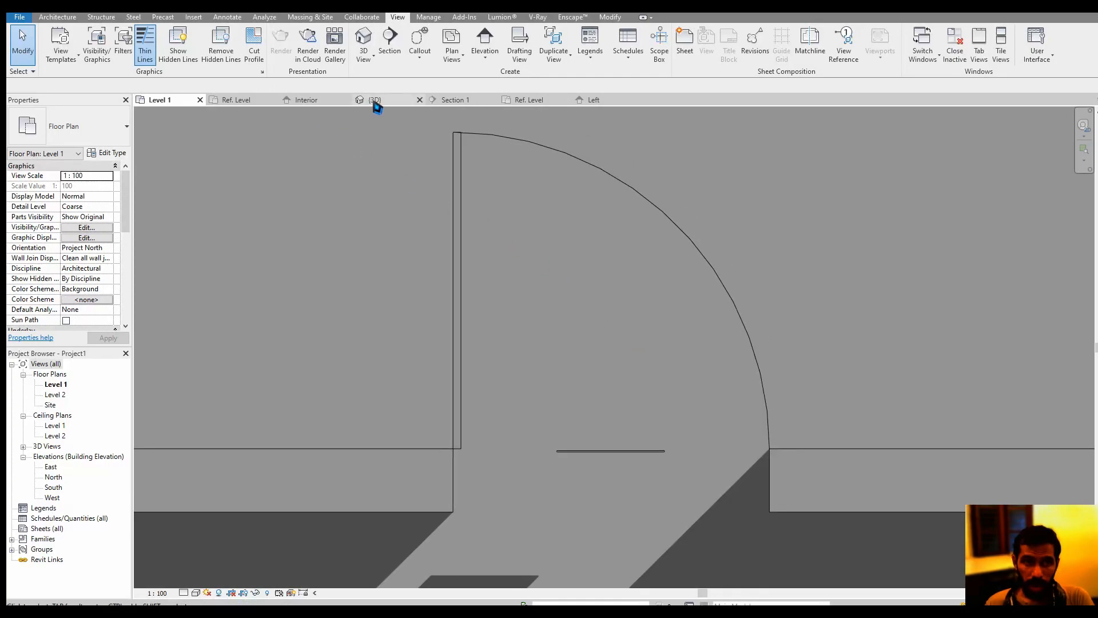
View the door family in 3D, and open Project1's default 3D view to examine the loaded door's knob and openings
click(375, 100)
scroll(528, 231, down, 5)
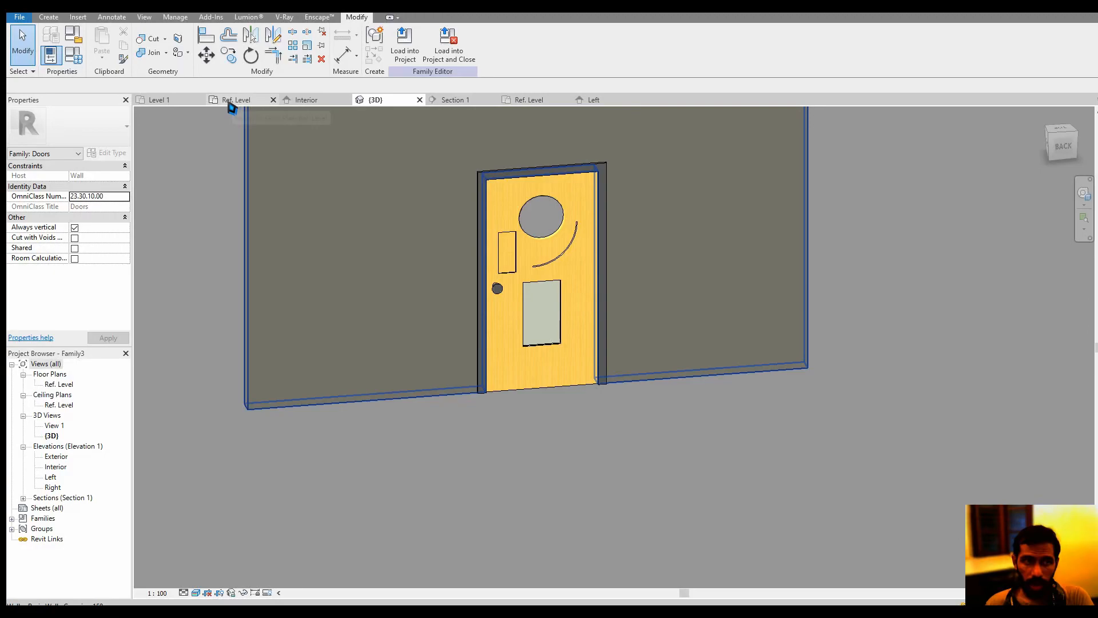
click(173, 101)
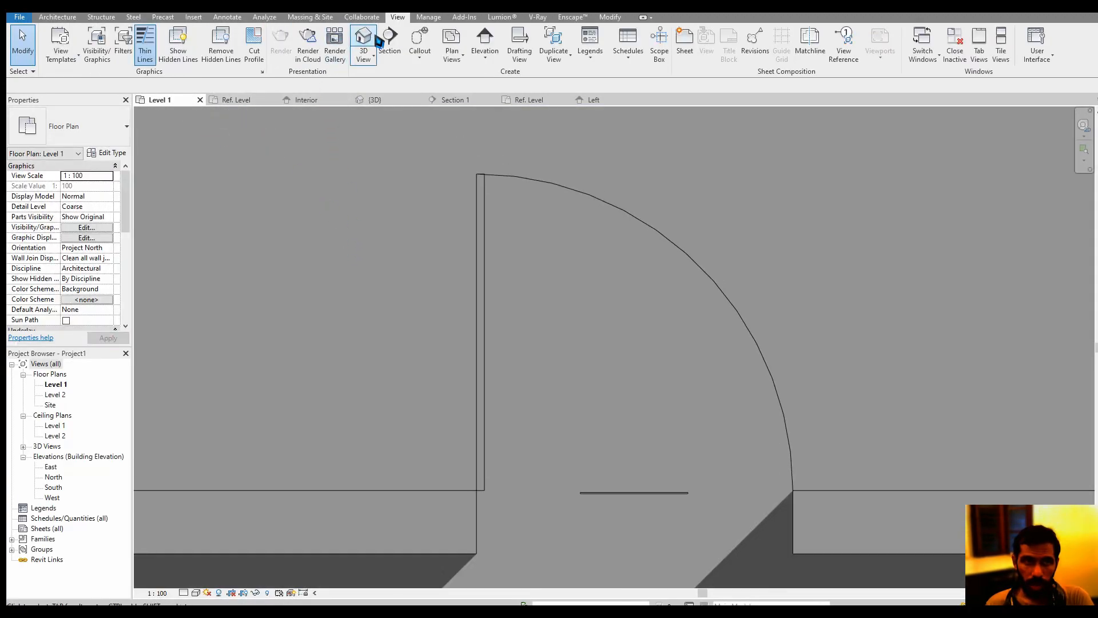
click(363, 37)
click(558, 253)
scroll(598, 377, up, 5)
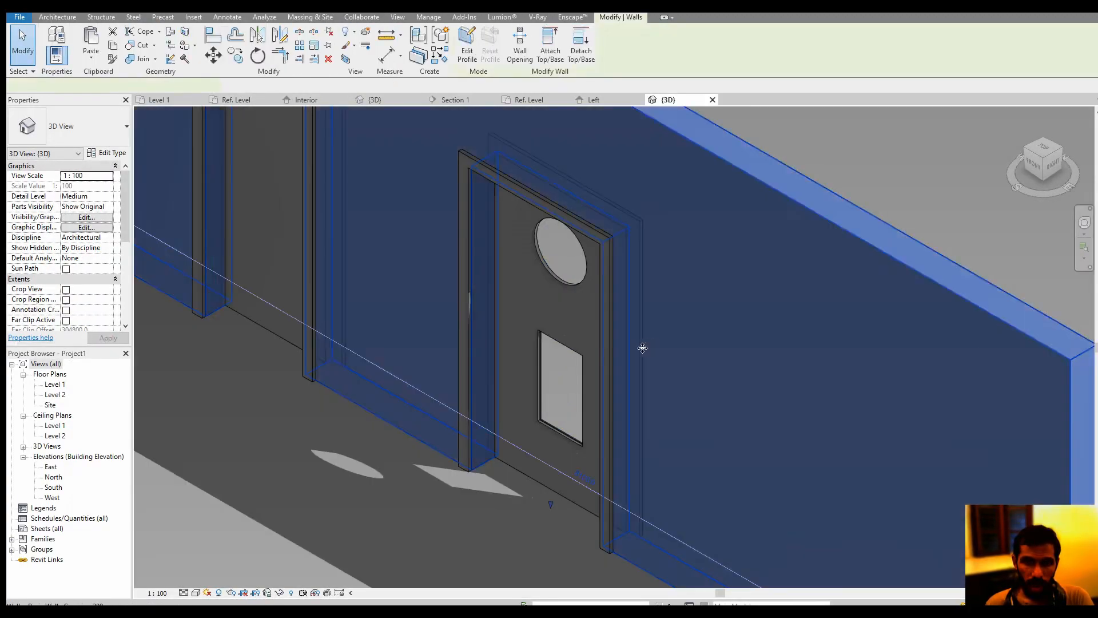
click(604, 370)
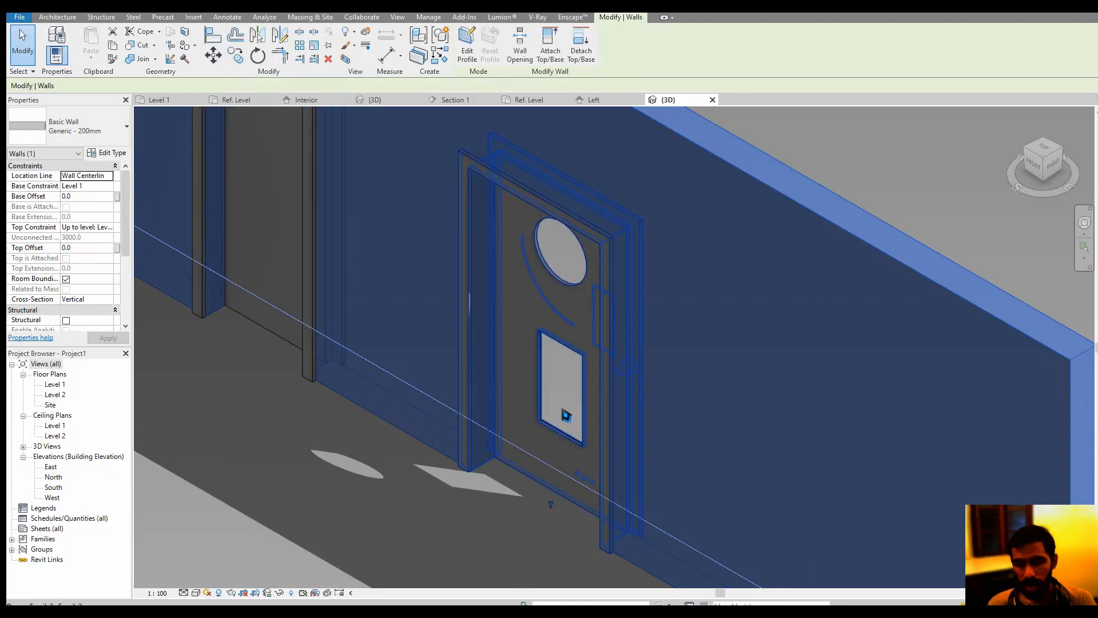
Deselect the wall, examine the loaded door's knob side in Project1's 3D view, and check the view's detail level options
key(Escape)
shift+middle_drag(566, 416, 607, 480)
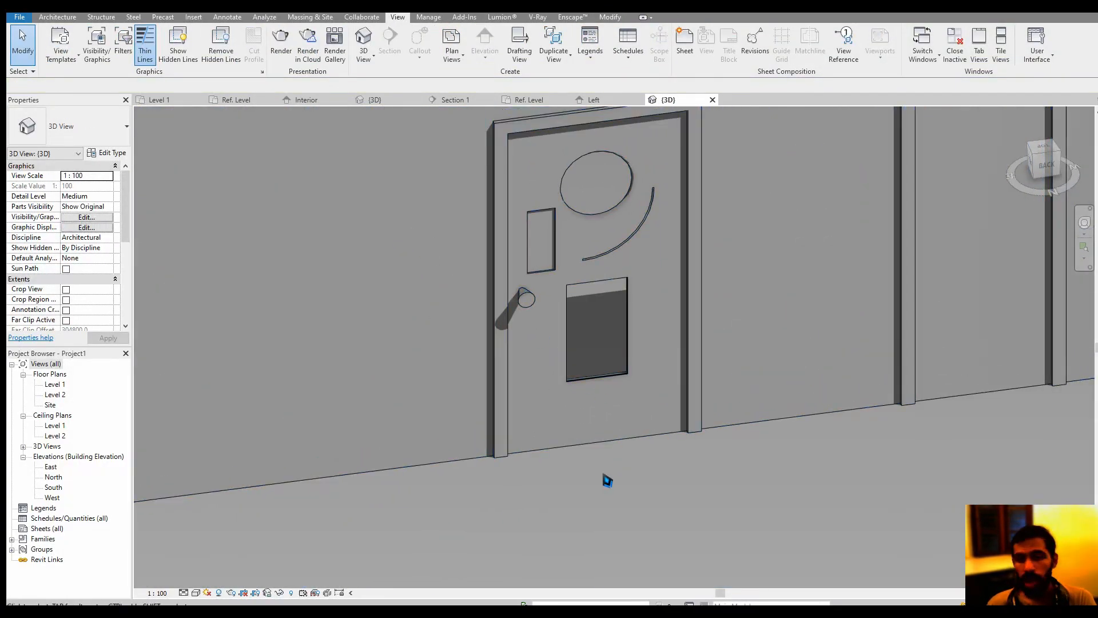
click(184, 592)
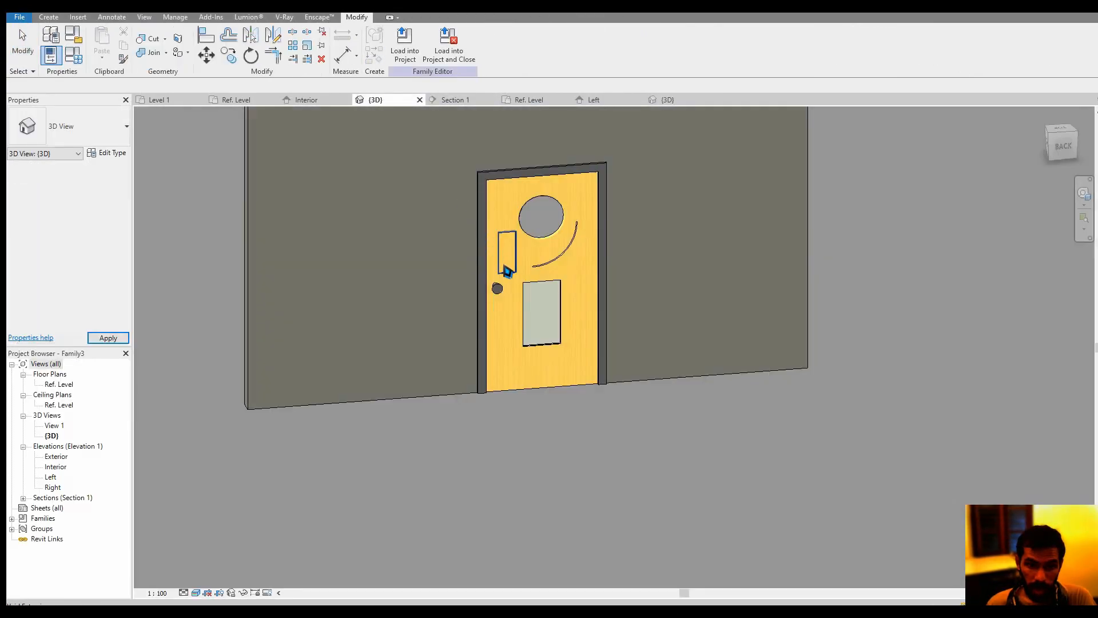
In the door family's 3D view, turn off the Coarse and Medium detail levels in the knob's visibility settings, leaving Fine on
click(499, 290)
scroll(497, 292, up, 4)
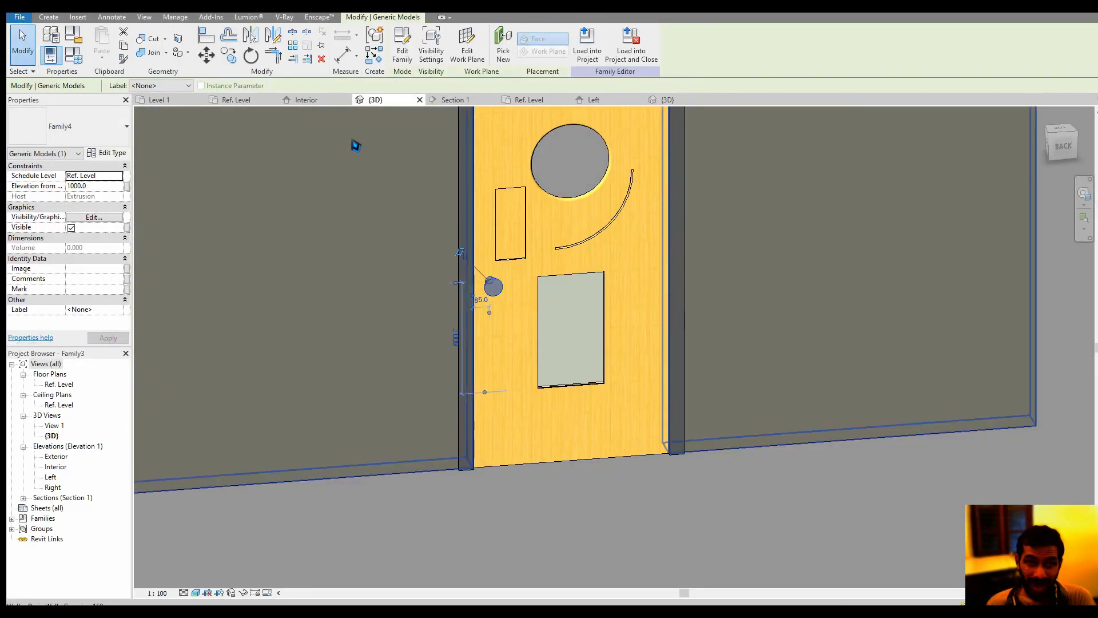
click(94, 217)
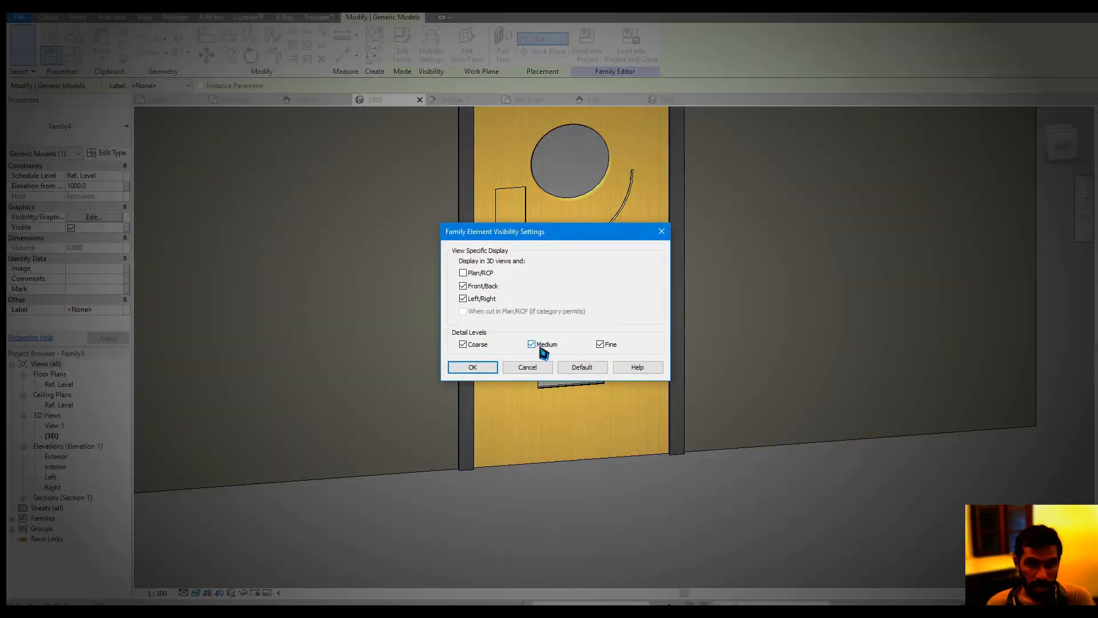
click(535, 344)
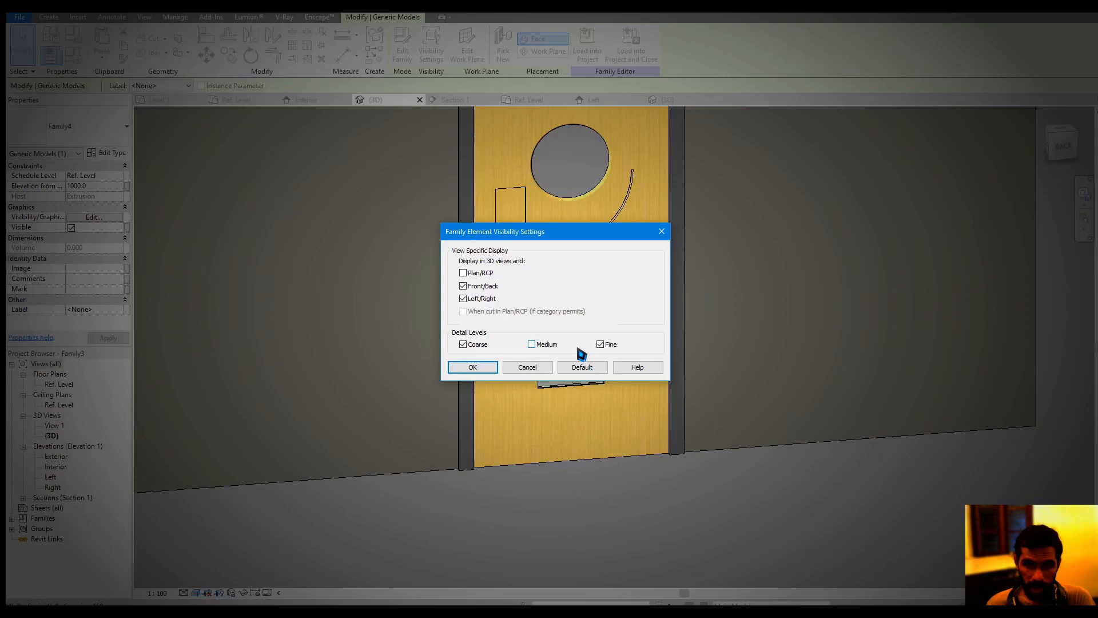
click(478, 346)
click(474, 367)
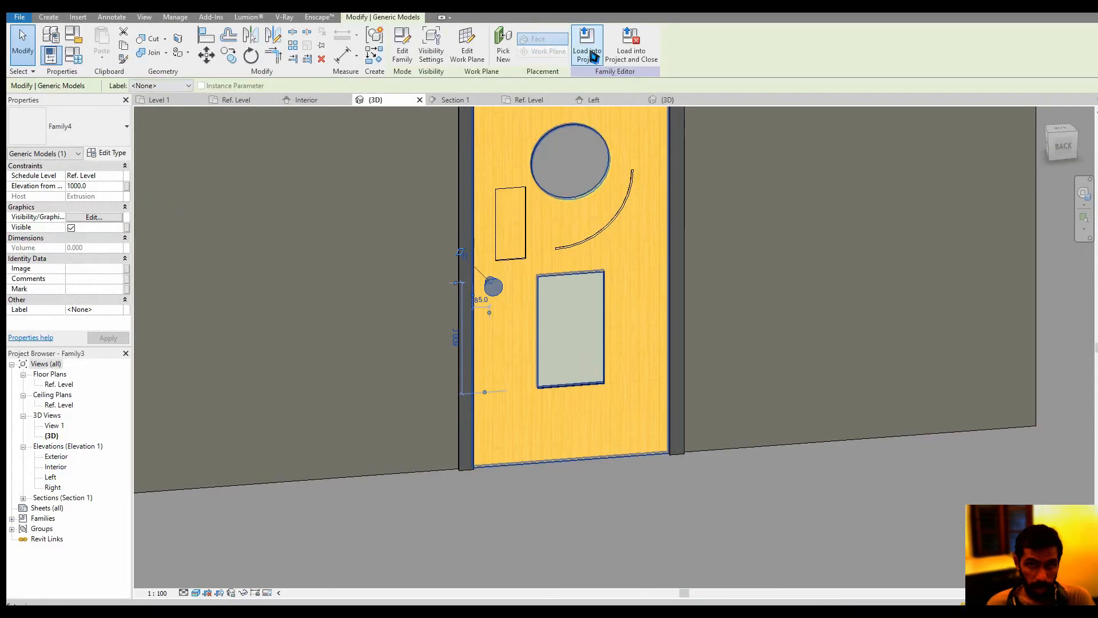
Load the updated door family into Project1, overwriting the existing version
click(588, 46)
click(520, 394)
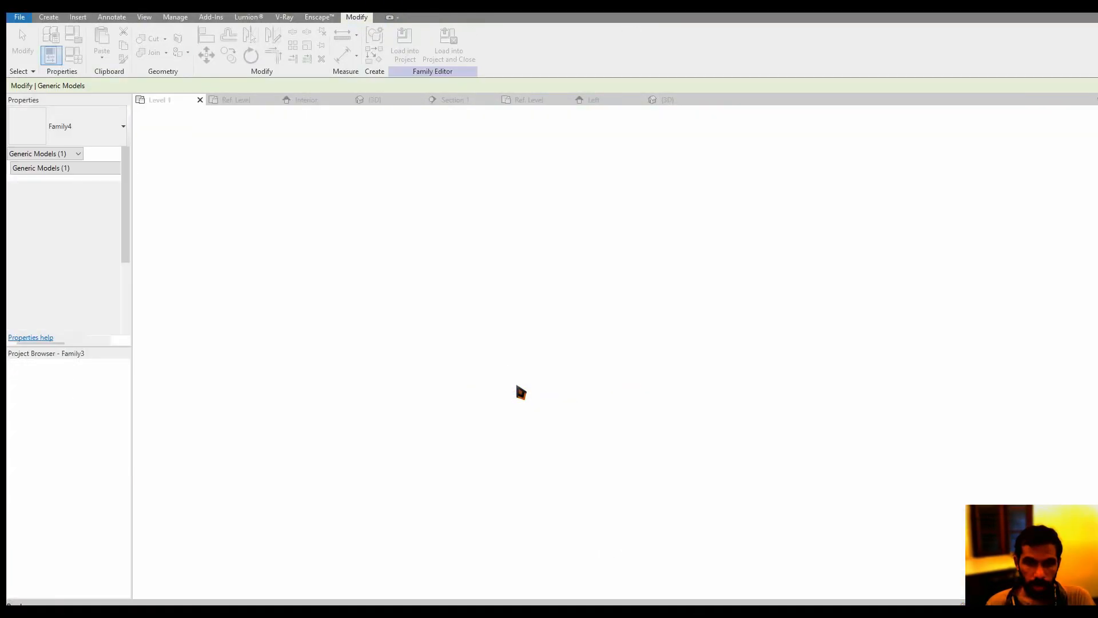
click(542, 306)
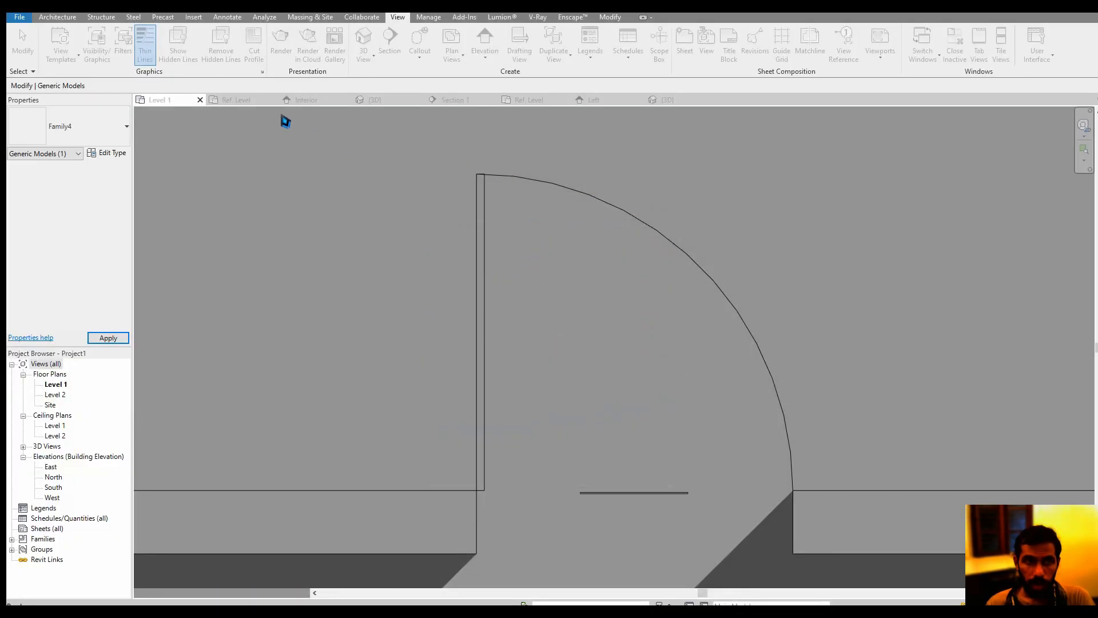
Switch Project1's 3D view to Fine detail level and back to Medium to compare how the door knob displays
click(390, 103)
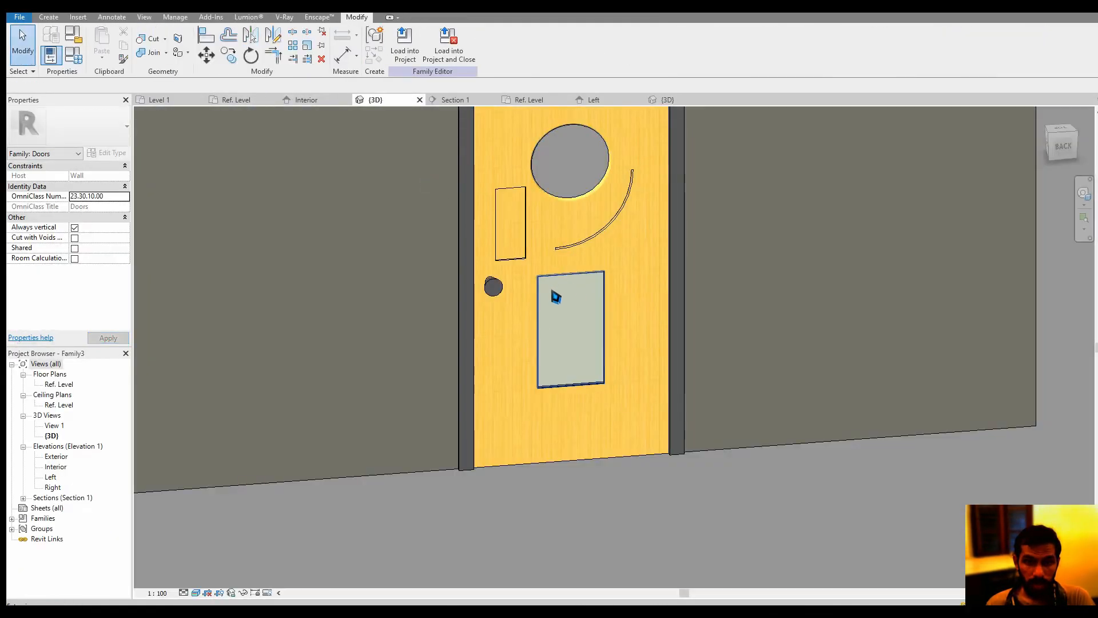
click(185, 593)
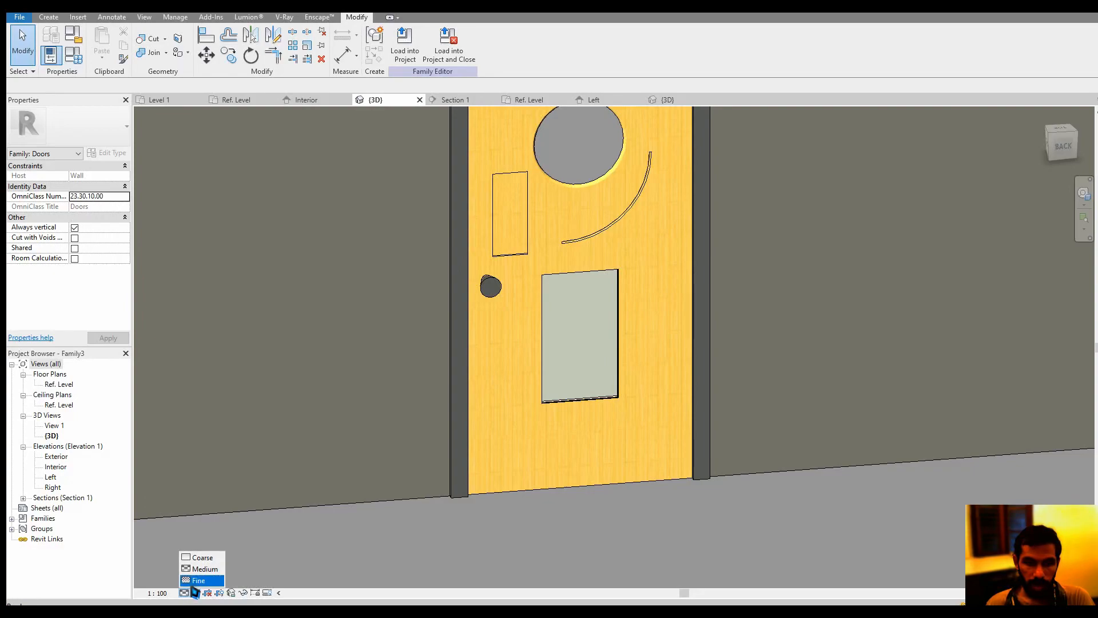
click(658, 100)
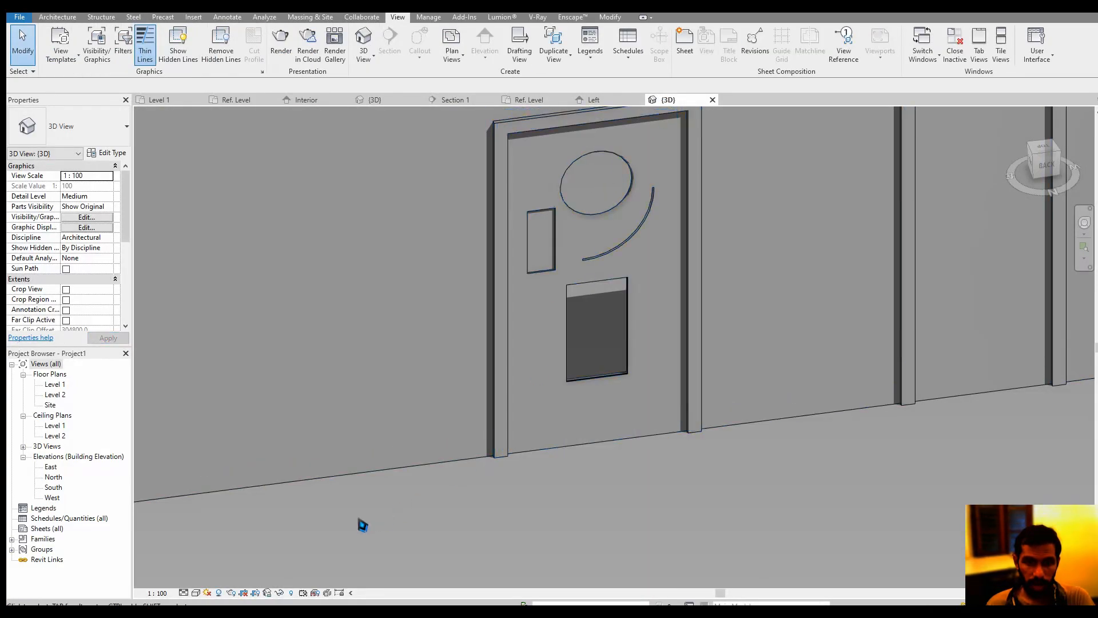
click(184, 593)
click(194, 579)
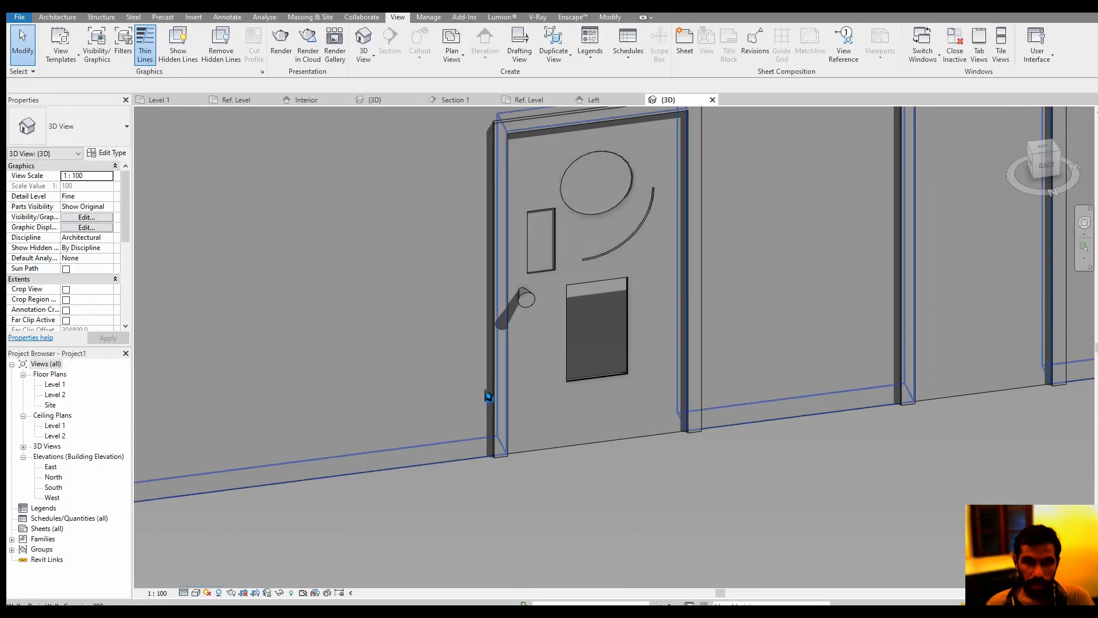
click(185, 593)
click(220, 569)
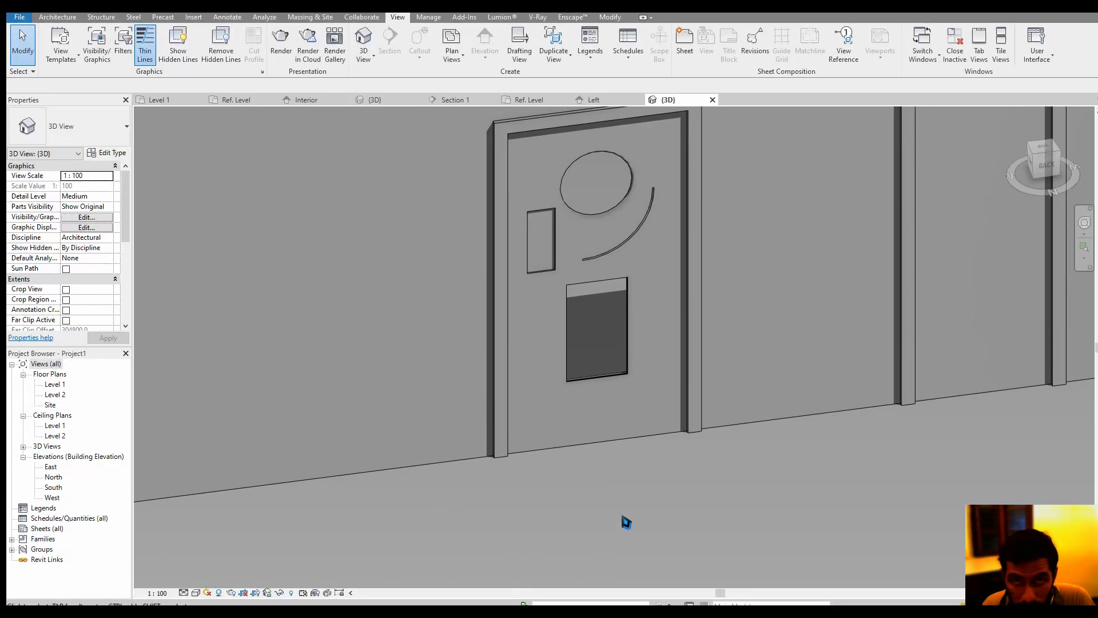
Inspect the door and frame material parameters in the plain M_Single-Flush door's type properties, and leave them without changes
middle_drag(582, 359, 578, 384)
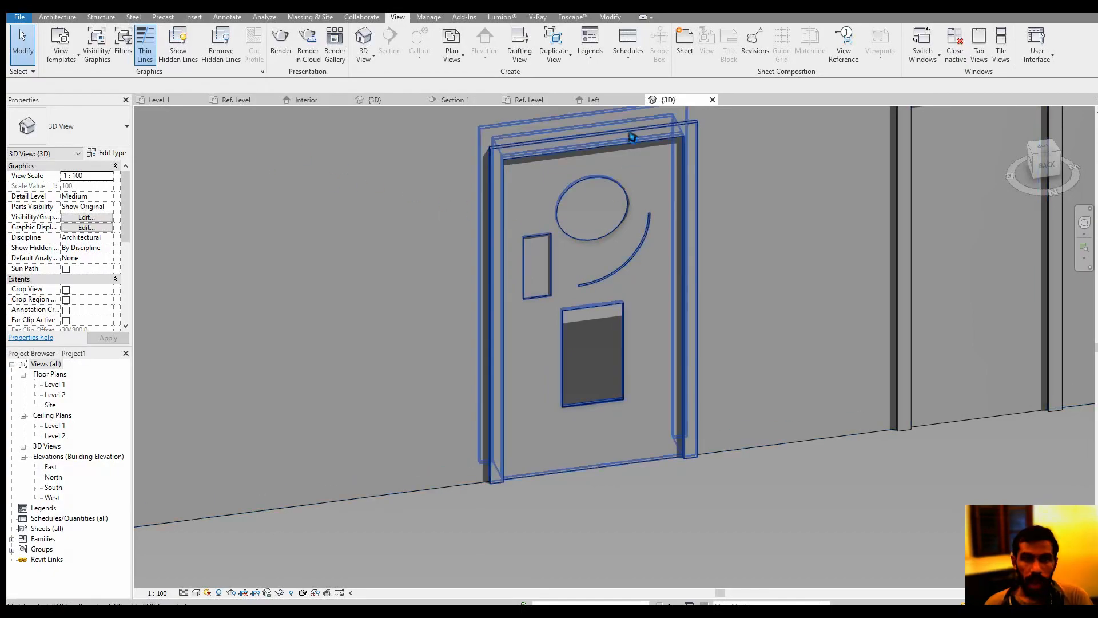
scroll(632, 137, down, 5)
click(703, 312)
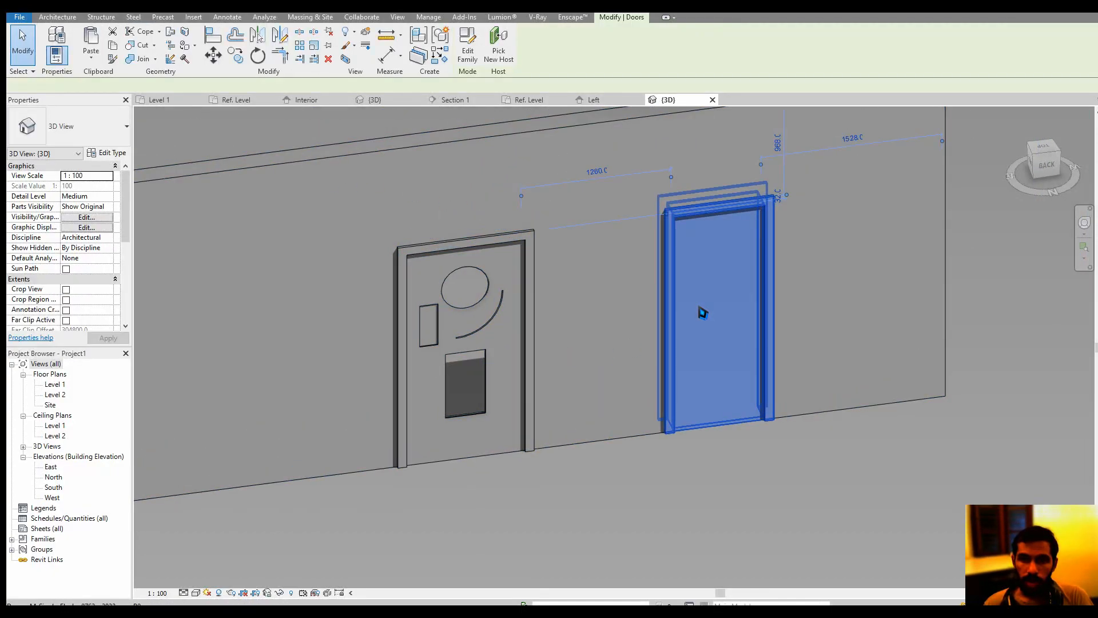
click(116, 166)
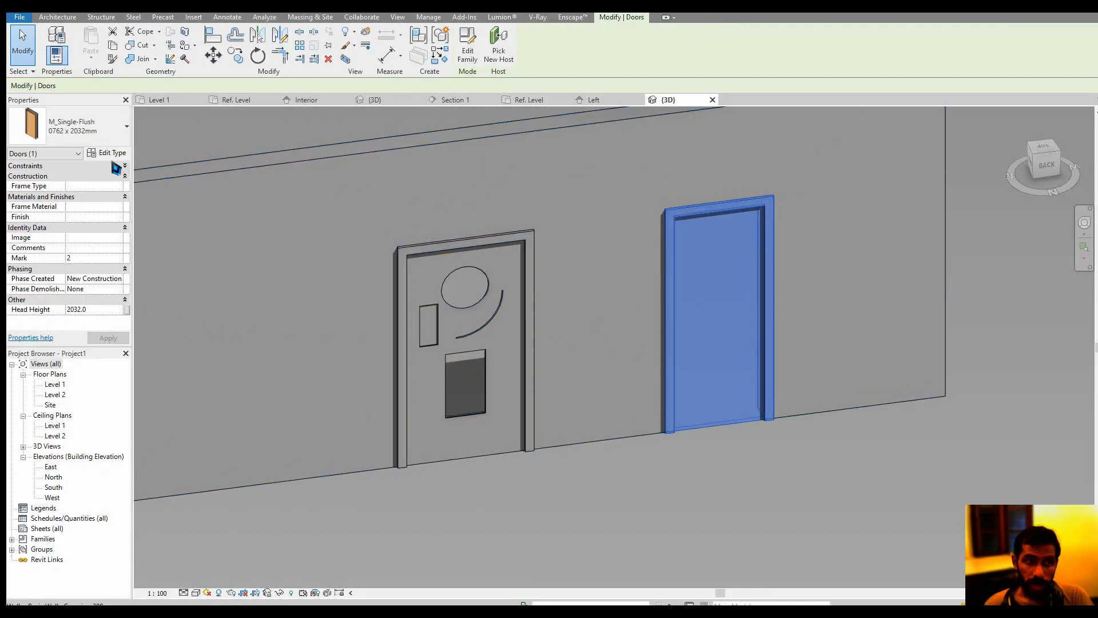
click(113, 153)
click(287, 189)
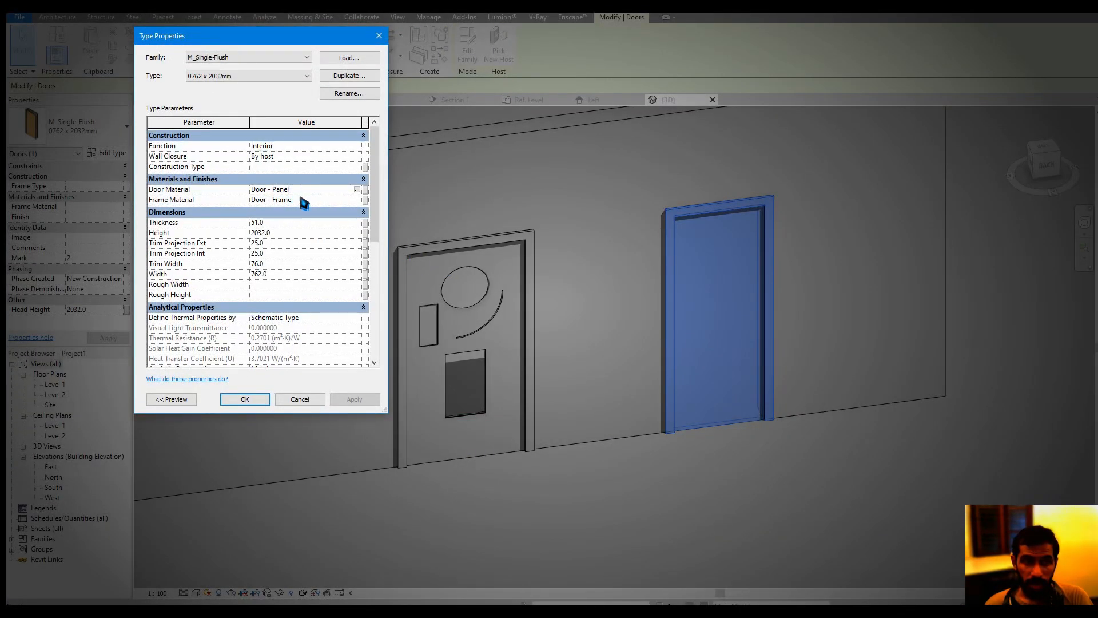
click(303, 200)
click(299, 399)
click(408, 500)
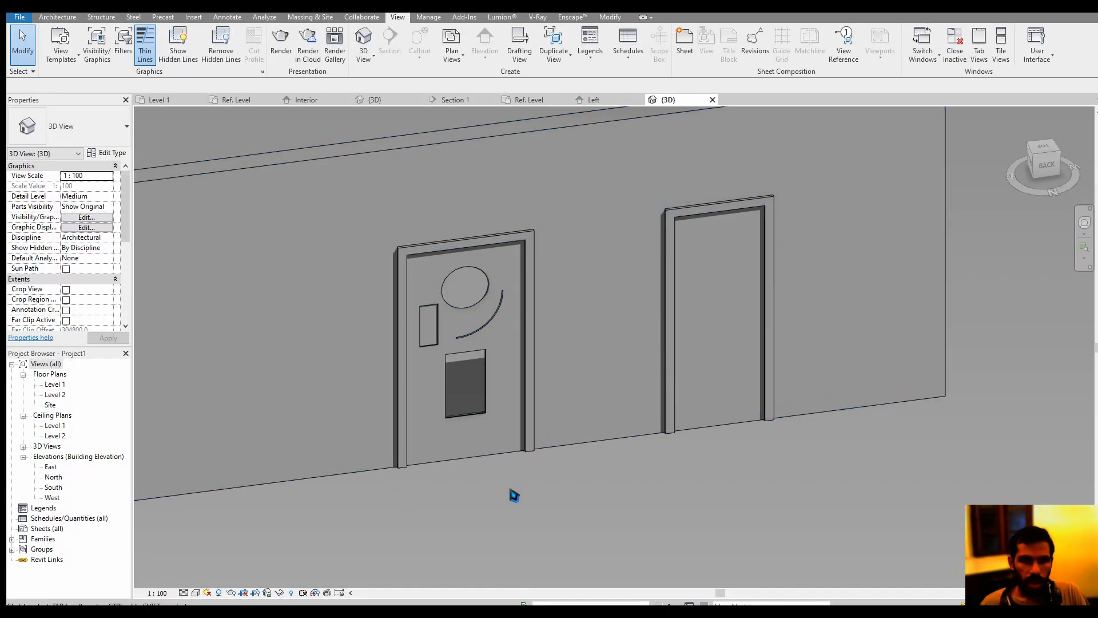
Select the custom Family3 door in the 3D view to review its instance properties, and clear the selection
click(507, 273)
scroll(507, 274, up, 1)
middle_drag(506, 274, 480, 227)
scroll(480, 227, down, 2)
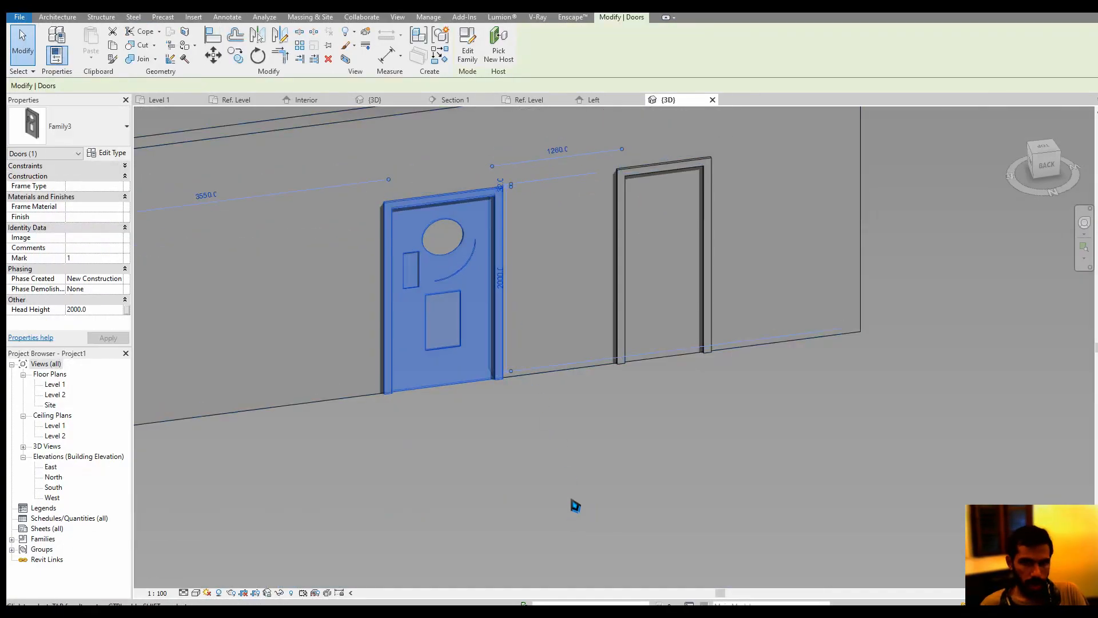
click(571, 496)
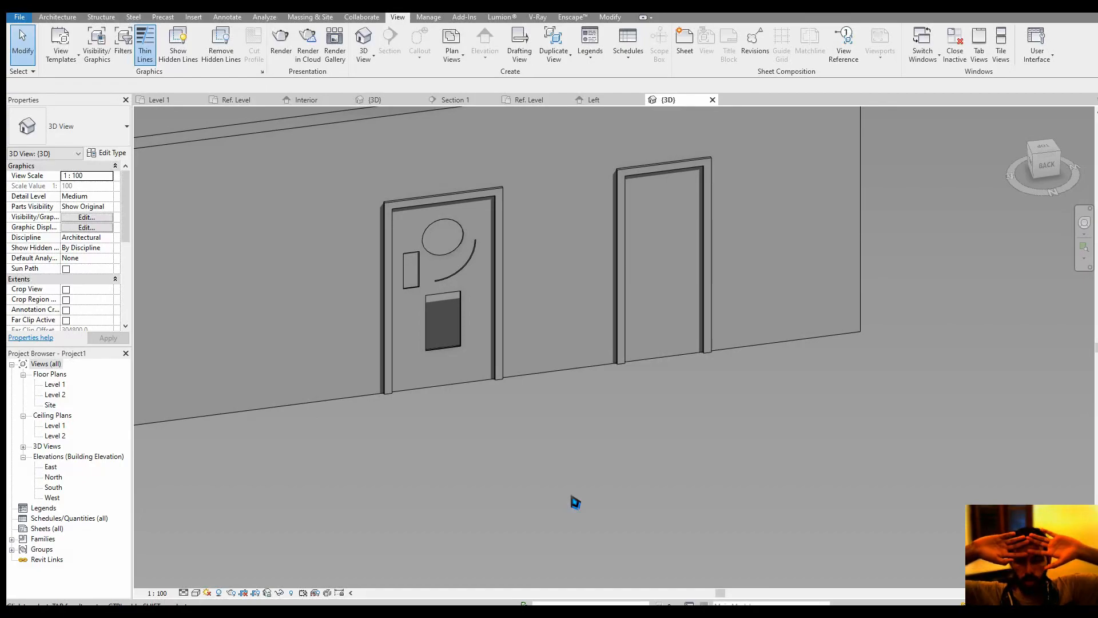